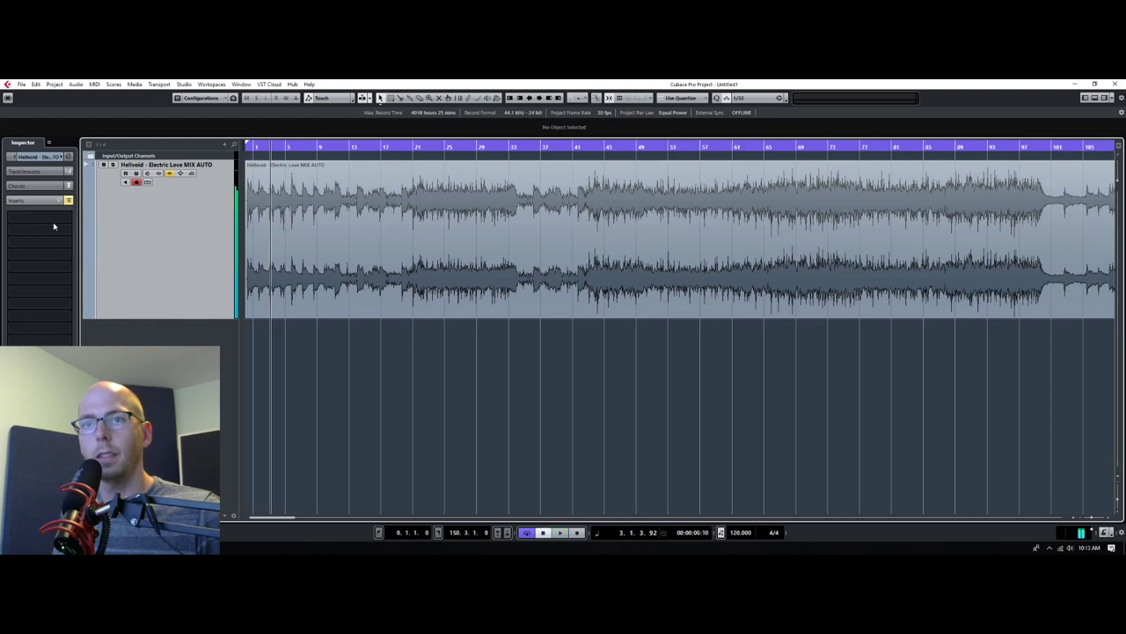
Listen to the unprocessed mix from about bar 21 and stop playback at about bar 25
{"action": "left_click", "coordinate": [55, 222]}
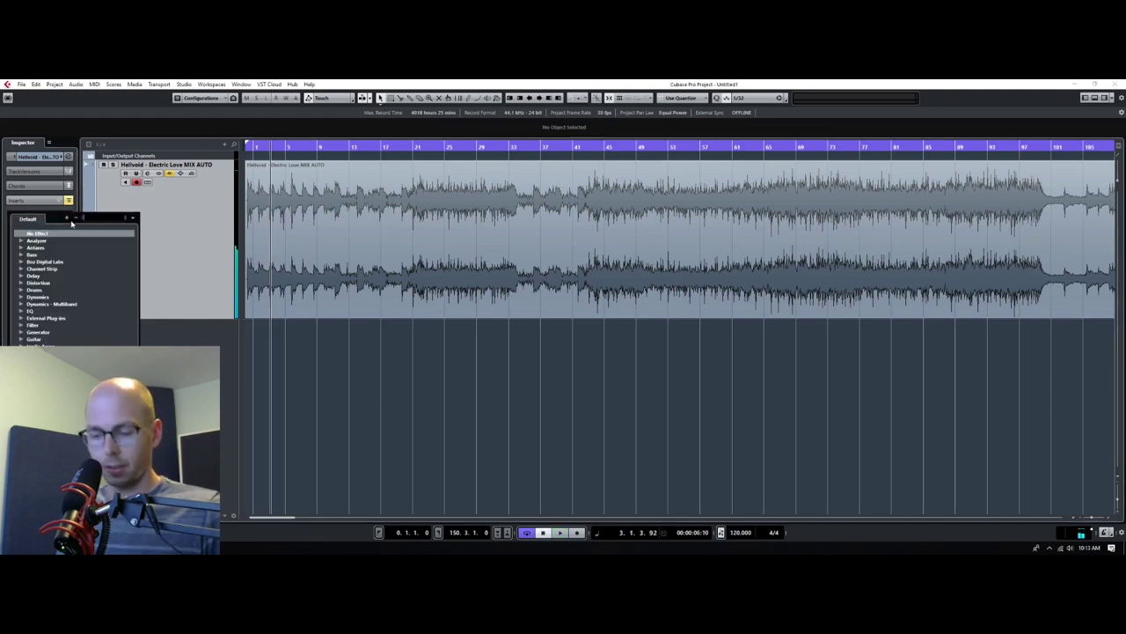
{"action": "left_click", "coordinate": [390, 276]}
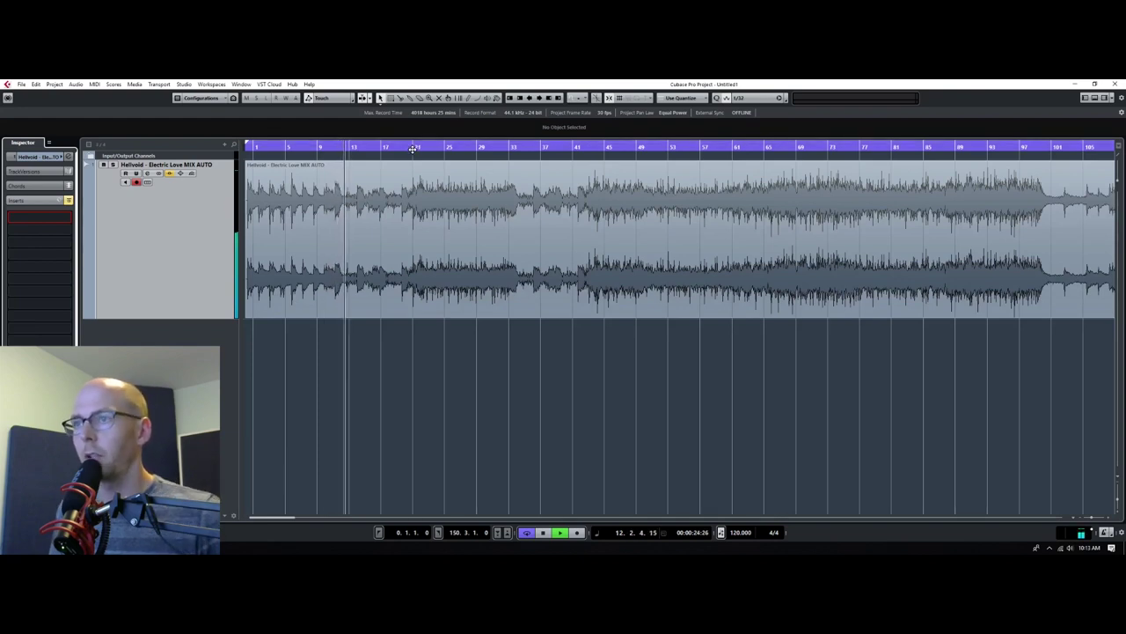
{"action": "left_click", "coordinate": [414, 147]}
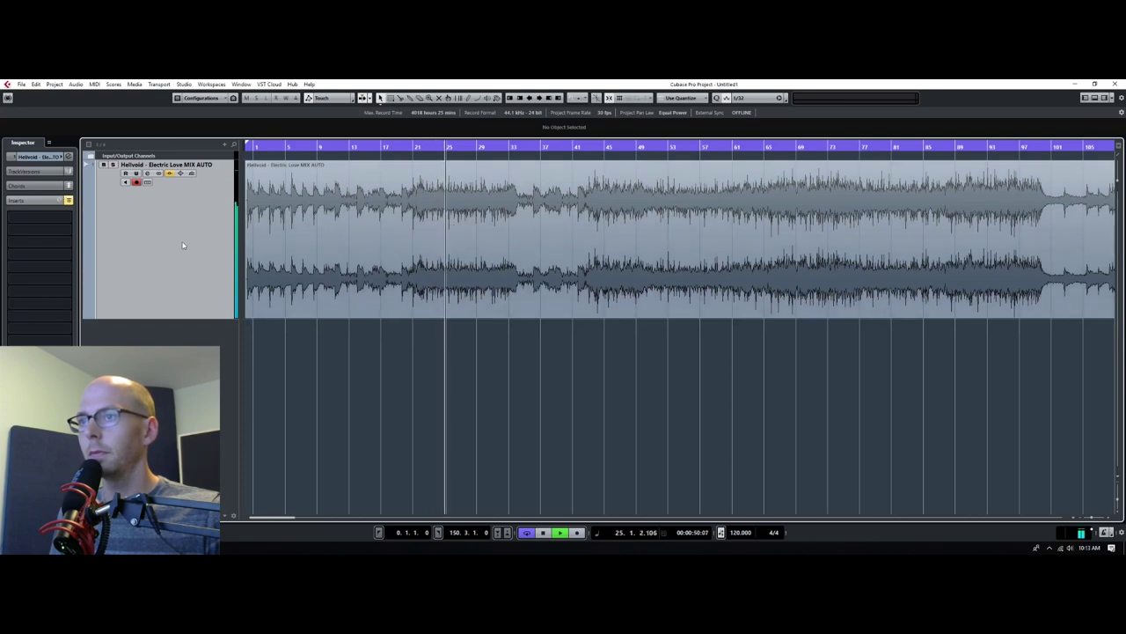
{"action": "key", "text": "space"}
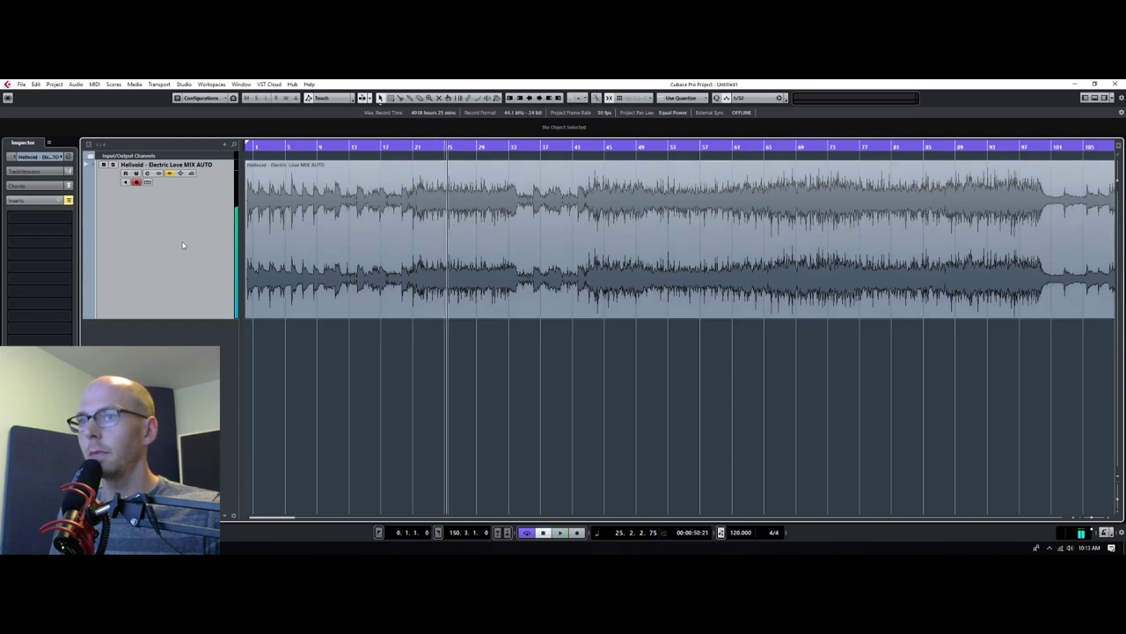
Load the SSLComp Stereo compressor in the first insert slot of the mix track
{"action": "left_click", "coordinate": [49, 218]}
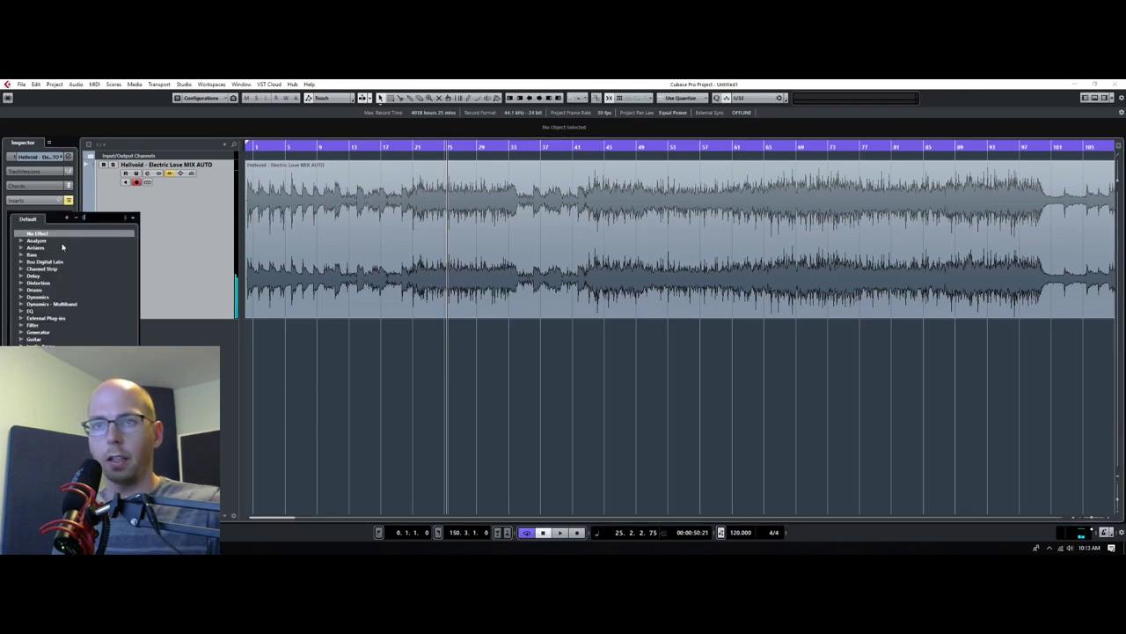
{"action": "type", "text": "le"}
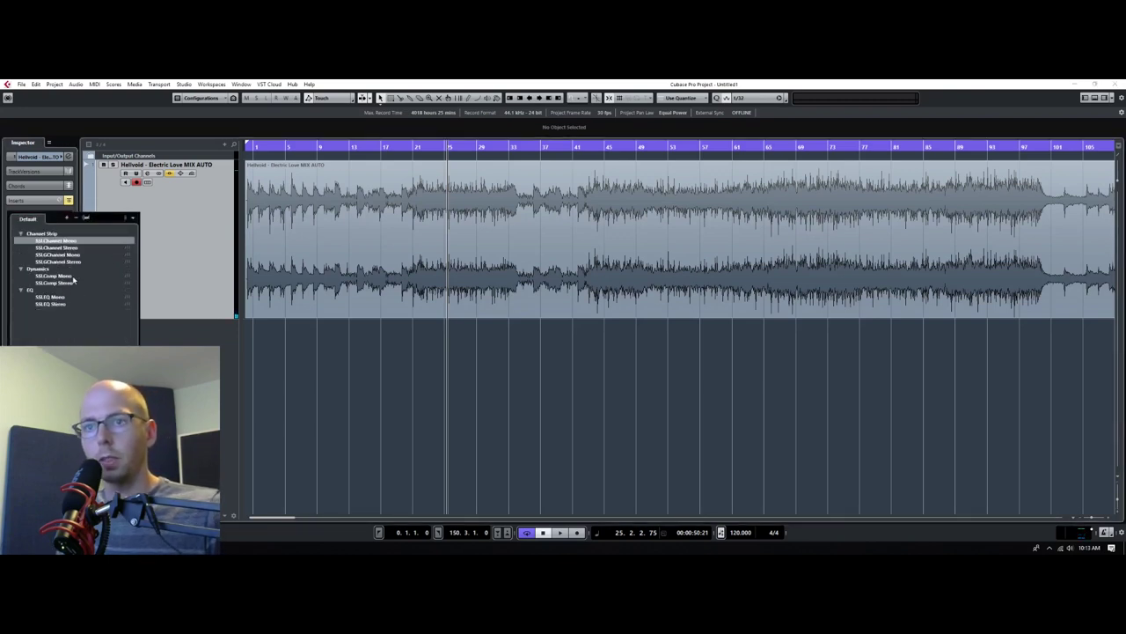
{"action": "left_click", "coordinate": [74, 282]}
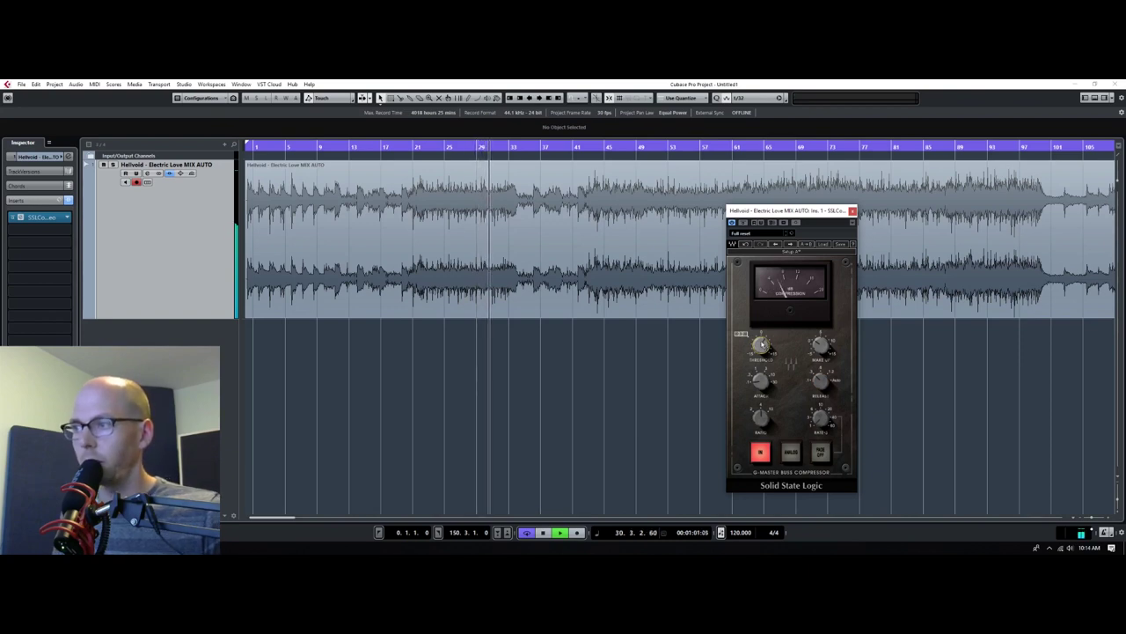
Adjust the compressor's threshold and attack while playing the mix around bars 30 to 33, and stop playback
{"action": "key", "text": "space"}
{"action": "key", "text": "space"}
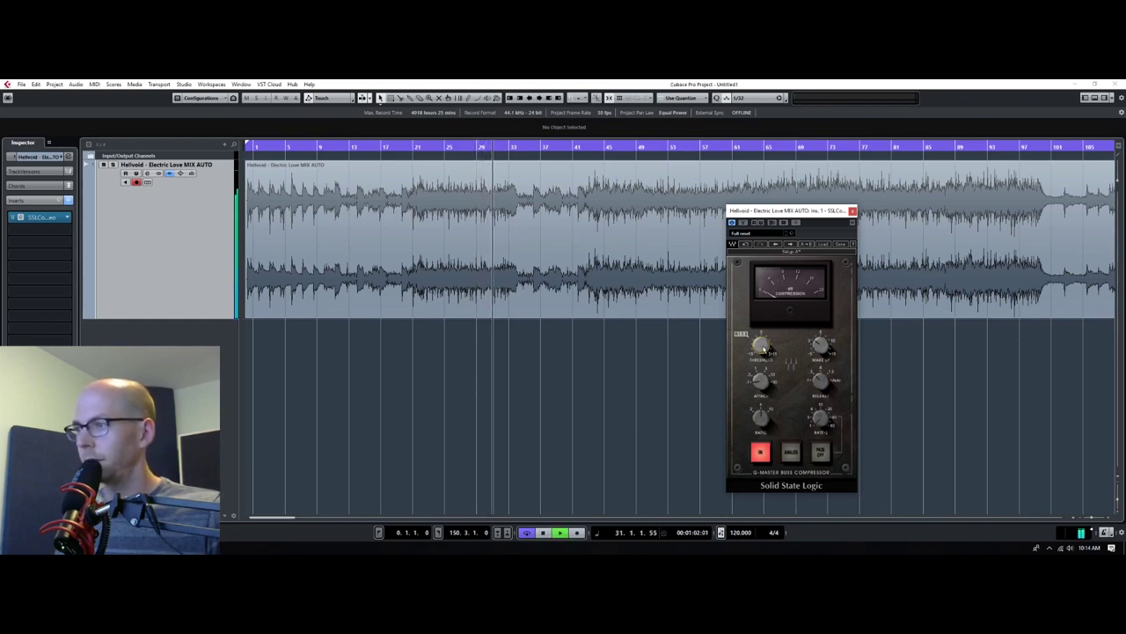
{"action": "mouse_move", "coordinate": [762, 380]}
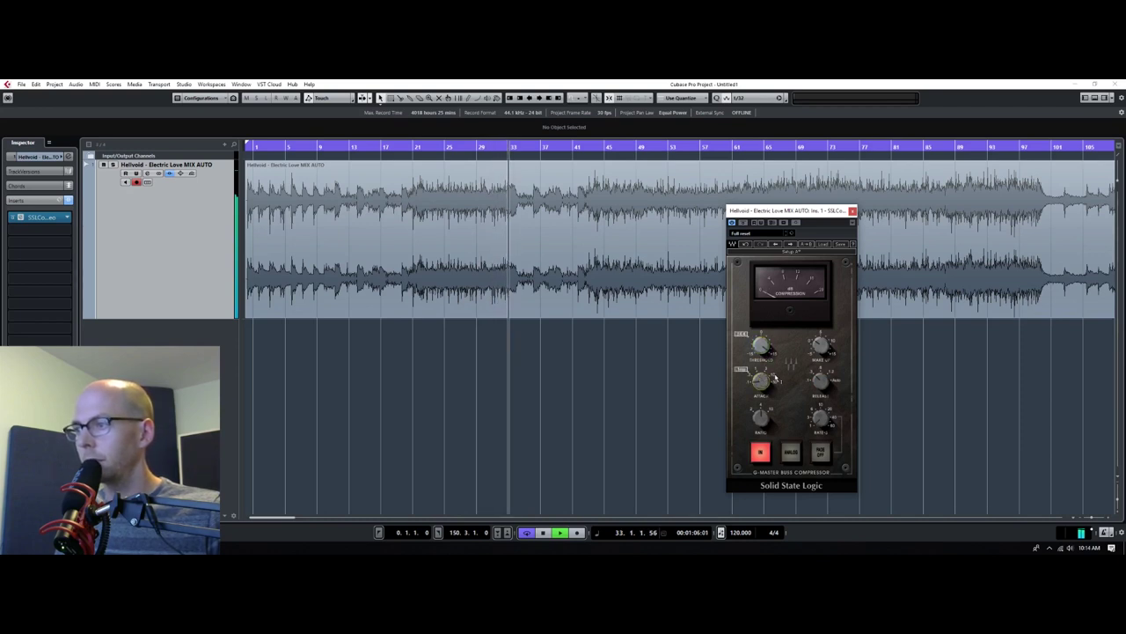
{"action": "key", "text": "space"}
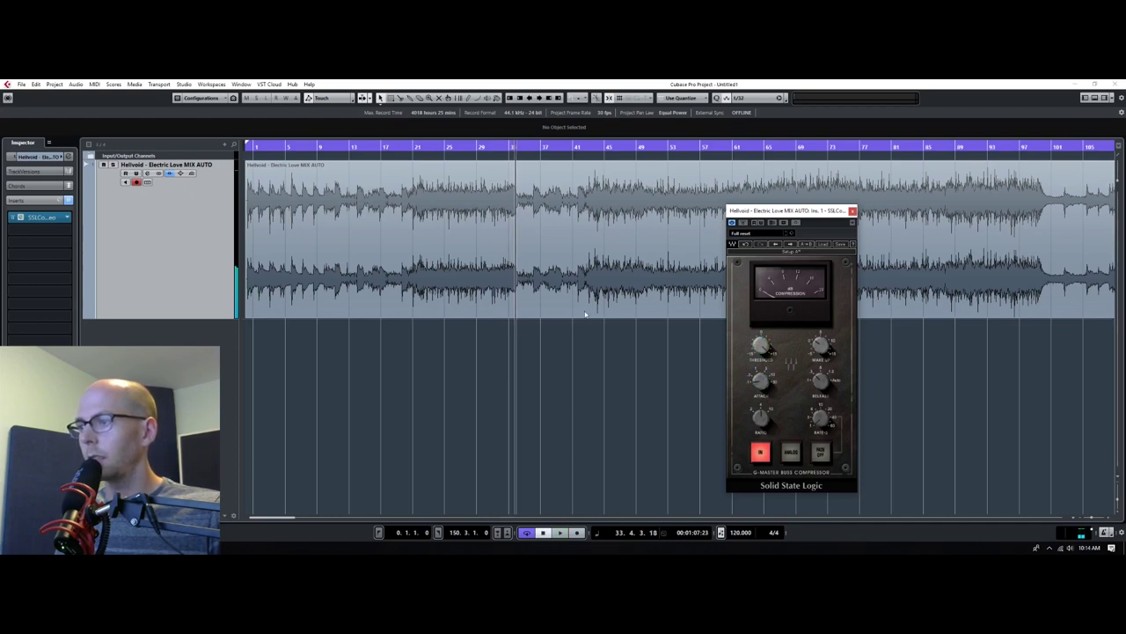
Play the song's intro from about bar 8 and readjust the compressor's threshold and attack by ear
{"action": "left_click", "coordinate": [309, 146]}
{"action": "key", "text": "space"}
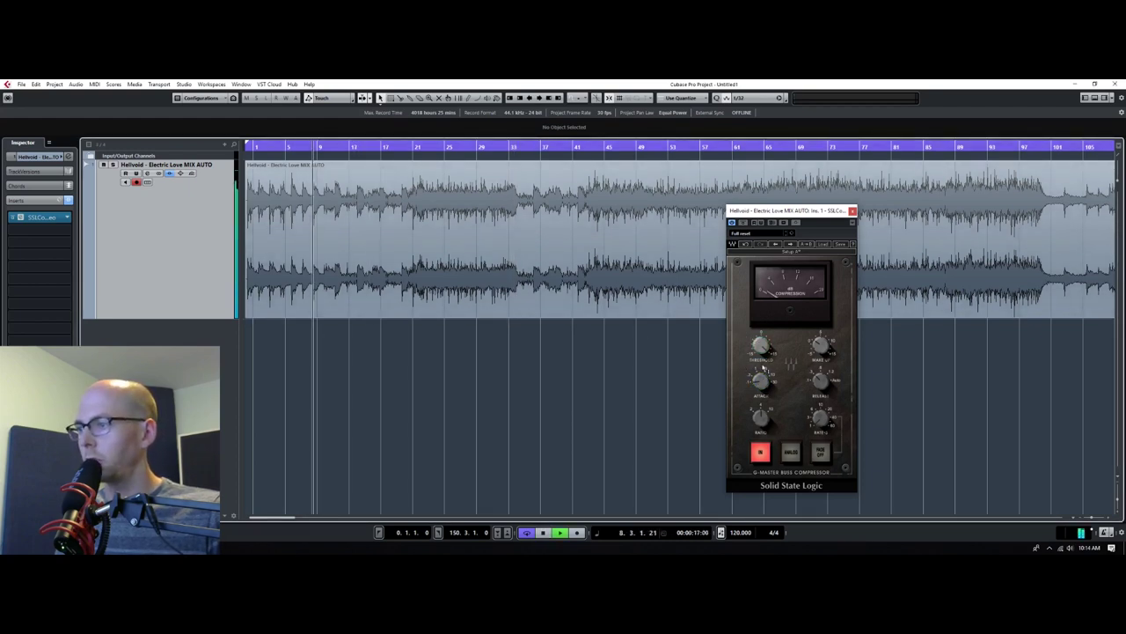
{"action": "key", "text": "space"}
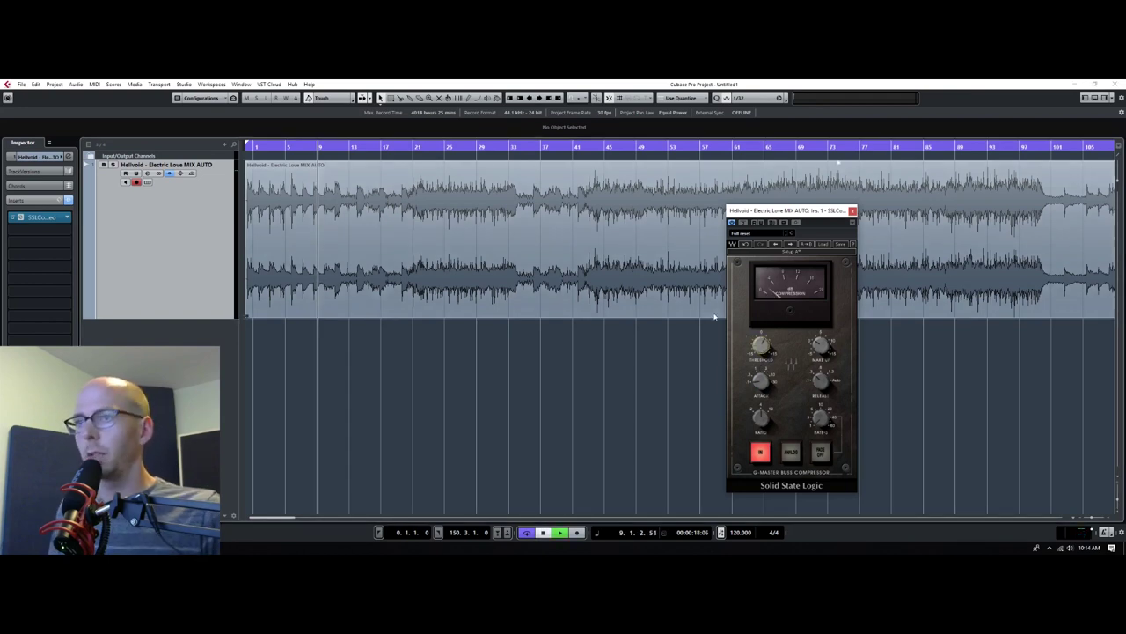
{"action": "key", "text": "space"}
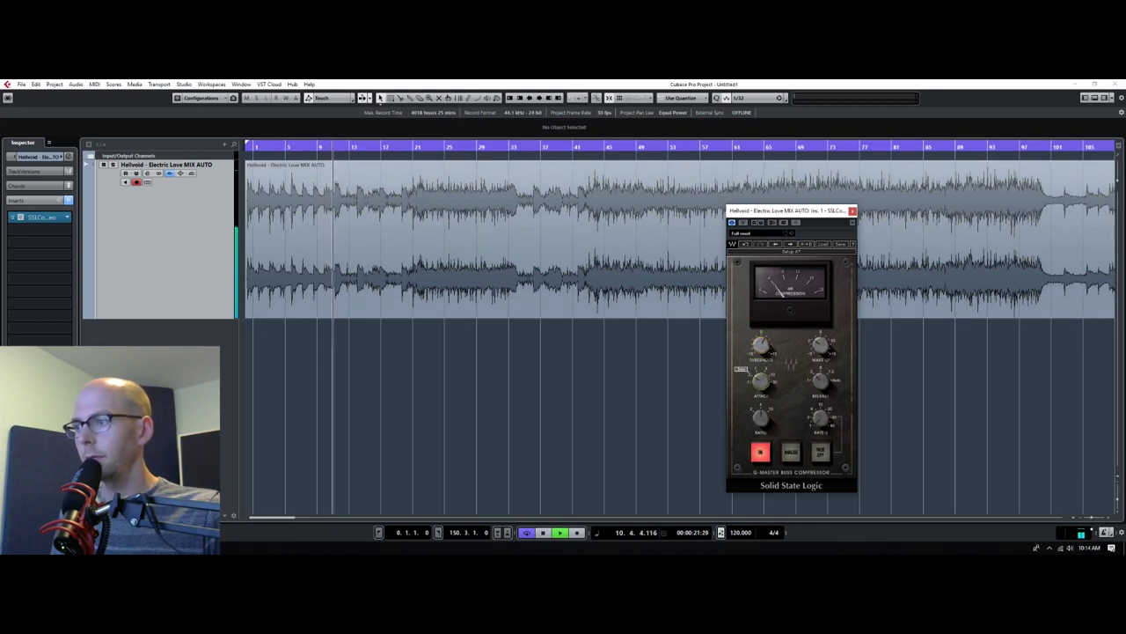
{"action": "key", "text": "space"}
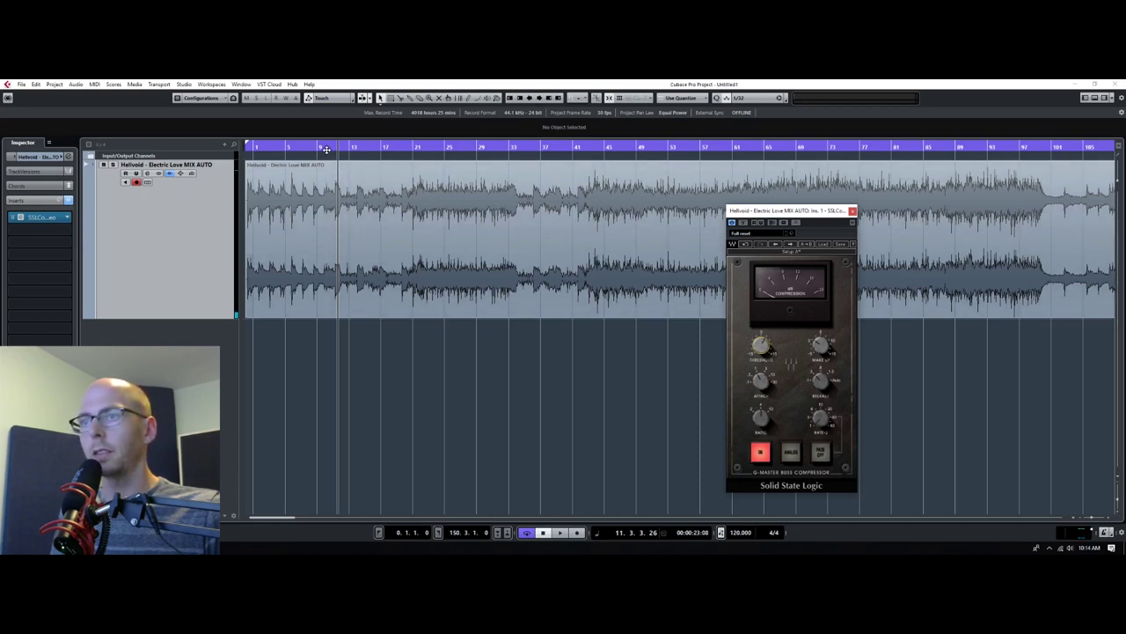
Replay the intro from about bar 10 and fine-tune the compressor's threshold
{"action": "left_click", "coordinate": [325, 147]}
{"action": "key", "text": "space"}
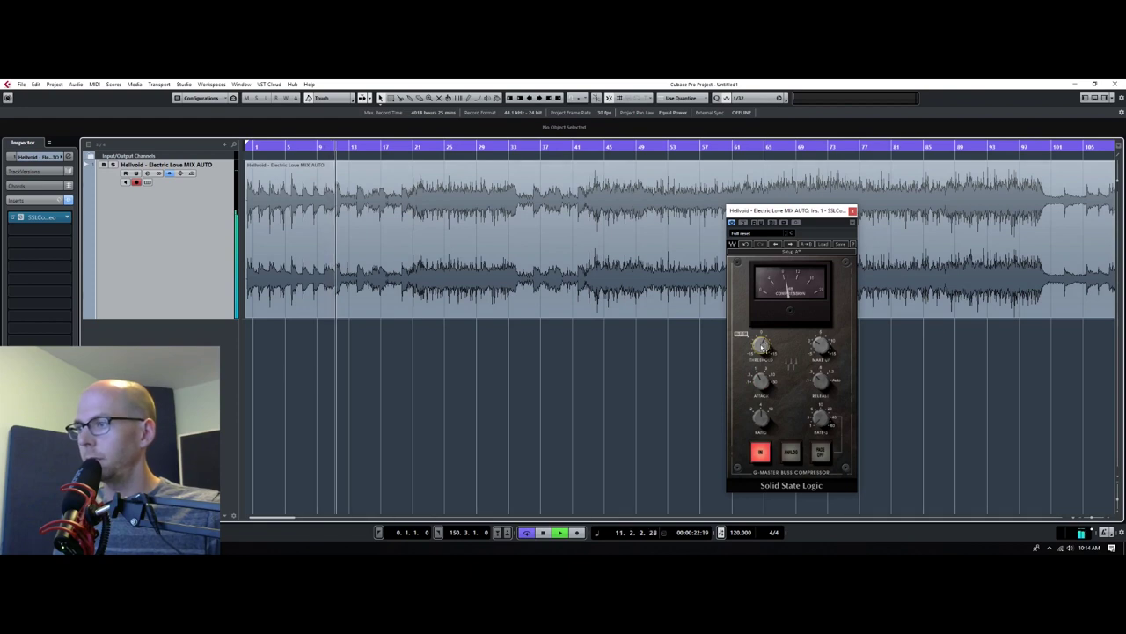
{"action": "left_click_drag", "start_coordinate": [768, 346], "coordinate": [769, 345]}
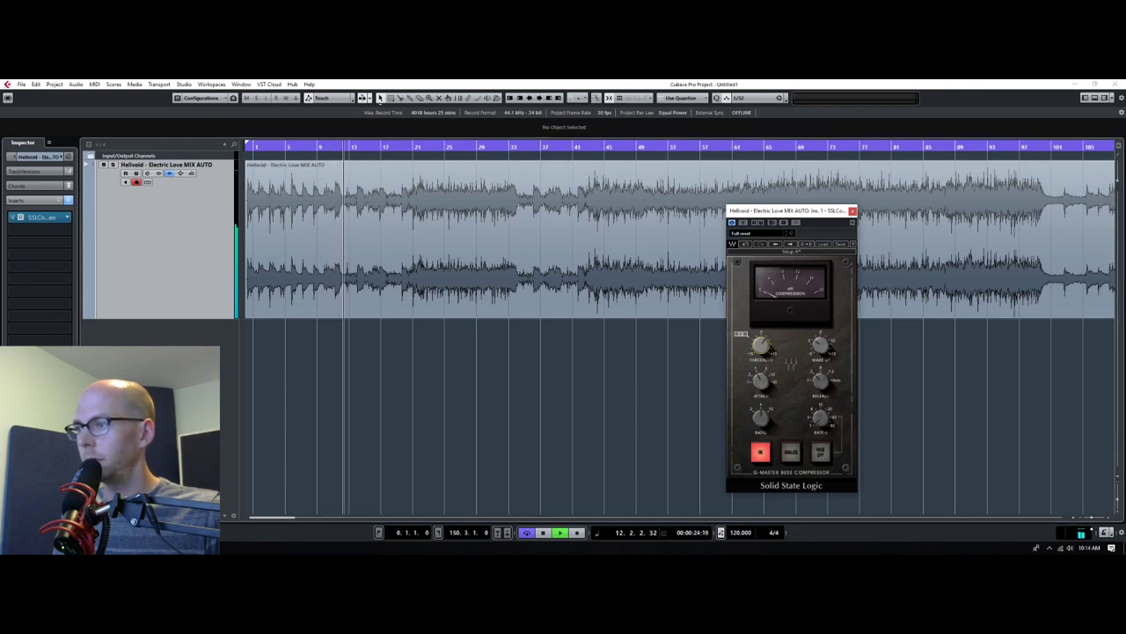
Play the loud section from about bar 43 and adjust the compressor's release and attack, stopping playback at about bar 48
{"action": "left_click", "coordinate": [590, 147]}
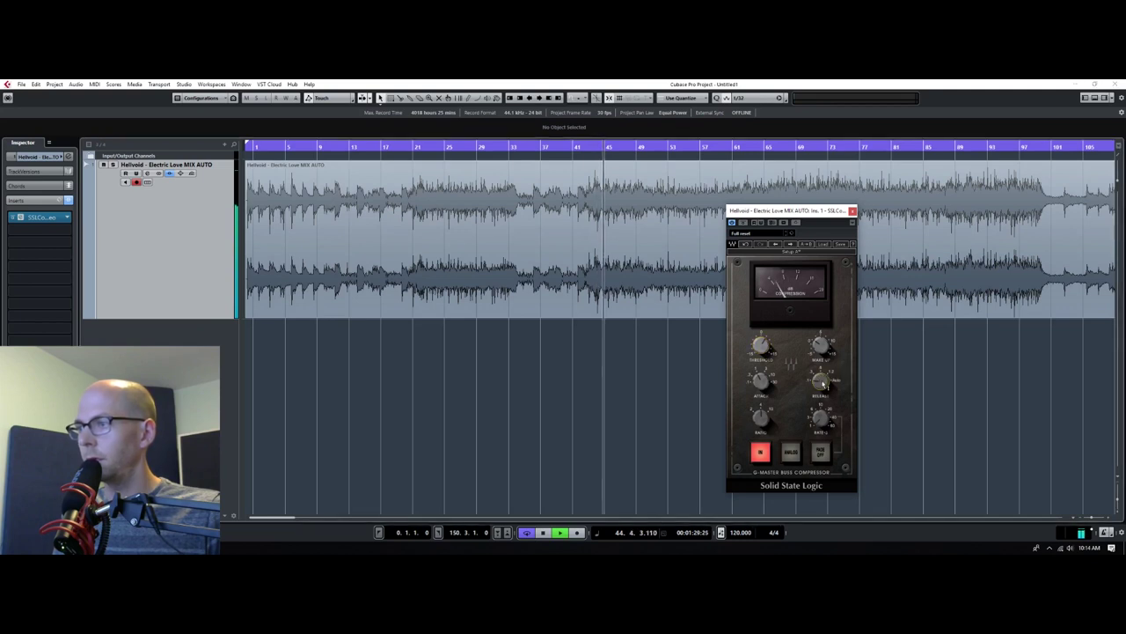
{"action": "mouse_move", "coordinate": [822, 383]}
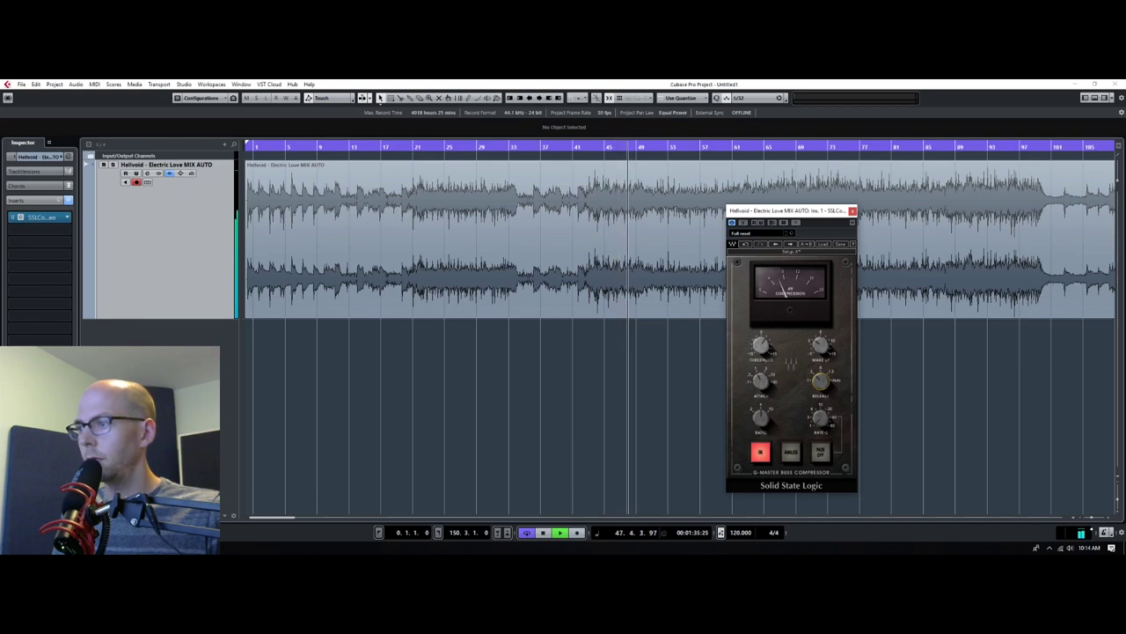
{"action": "mouse_move", "coordinate": [758, 376]}
{"action": "key", "text": "space"}
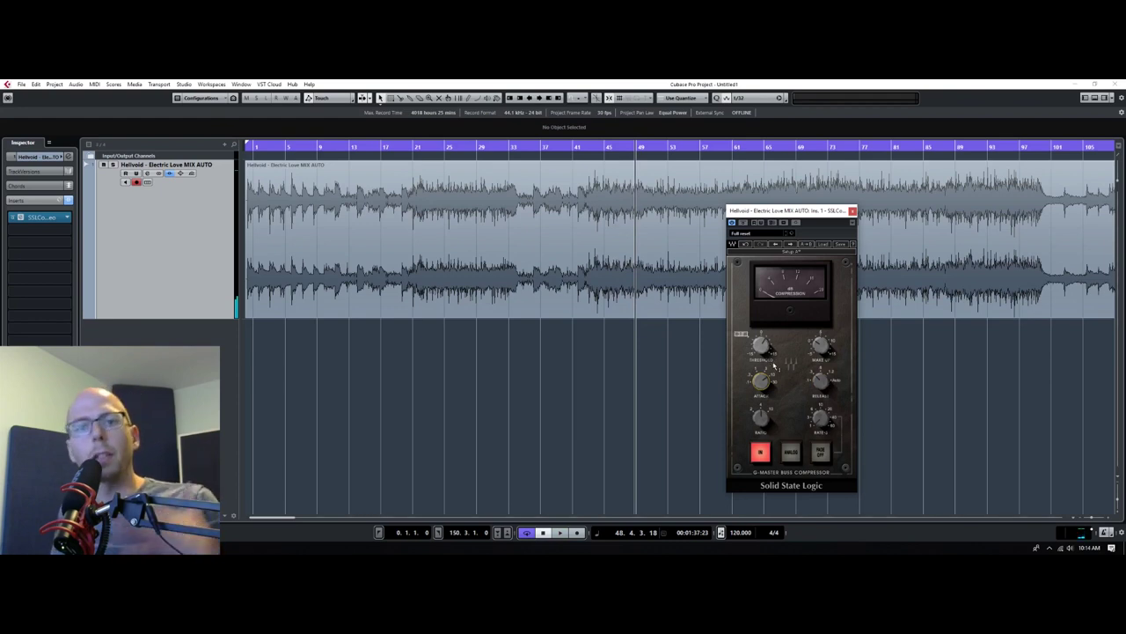
Fine-tune the compressor's threshold while replaying the mix, moving the playback position back to about bar 24
{"action": "key", "text": "space"}
{"action": "key", "text": "space"}
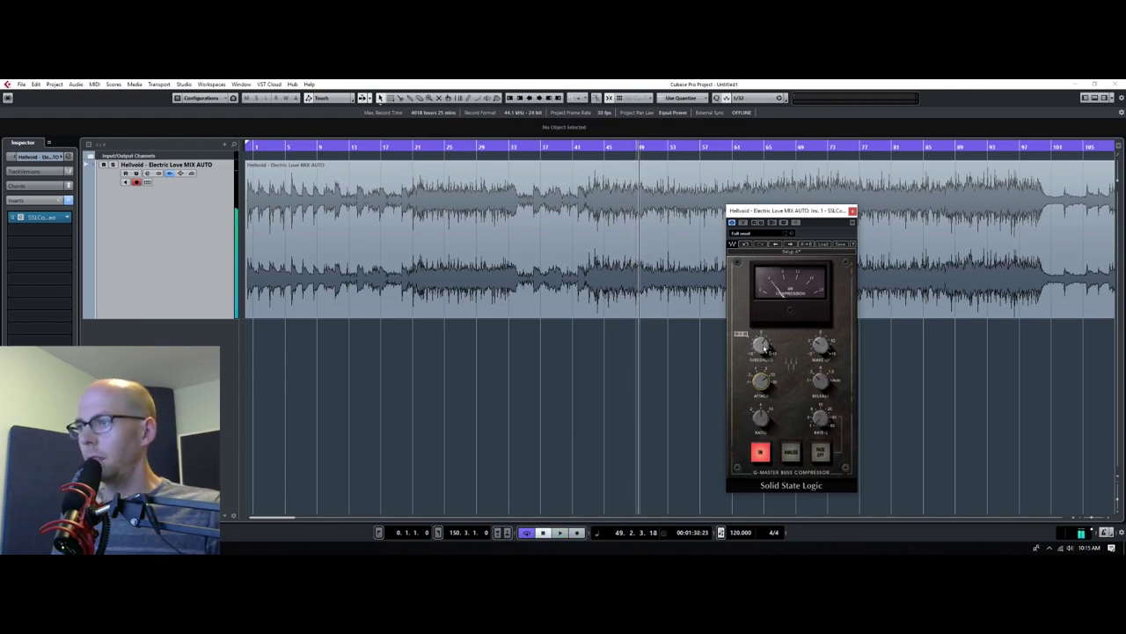
{"action": "left_click", "coordinate": [613, 145]}
{"action": "left_click_drag", "start_coordinate": [613, 145], "coordinate": [439, 145]}
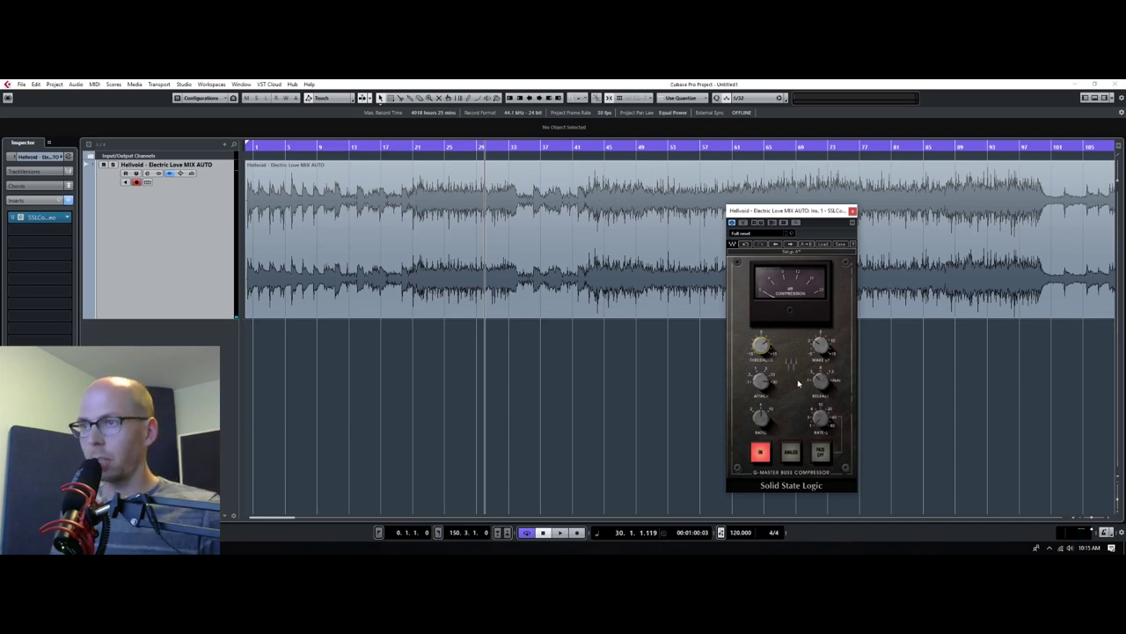
Check the compression on the intro and the louder section around bar 32, and close the compressor window
{"action": "left_click_drag", "start_coordinate": [345, 152], "coordinate": [288, 167]}
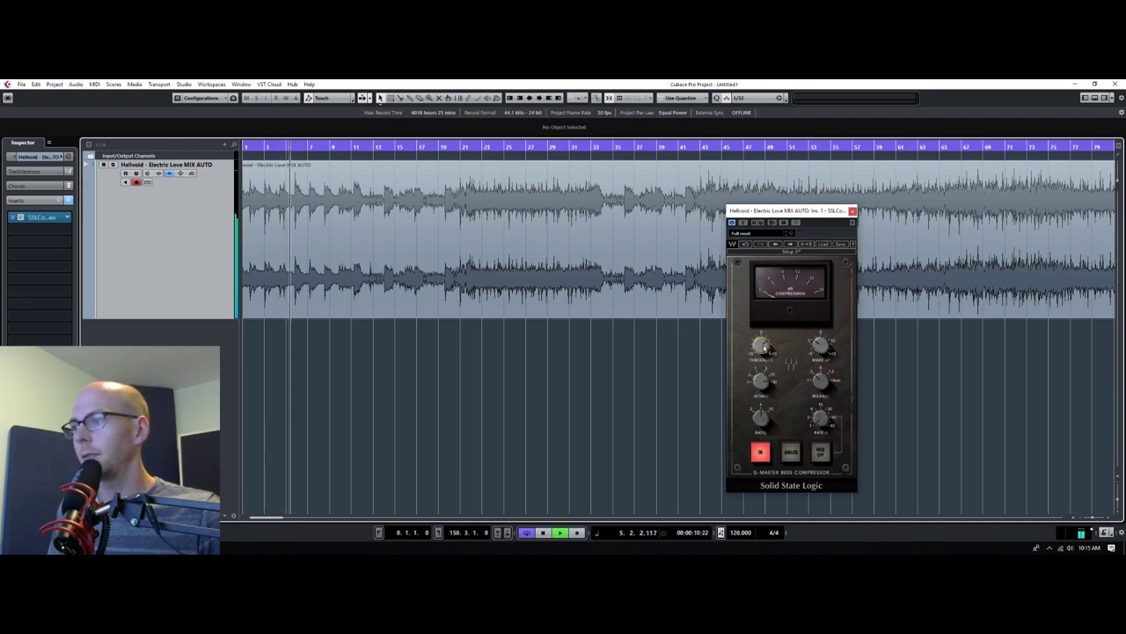
{"action": "left_click", "coordinate": [540, 369]}
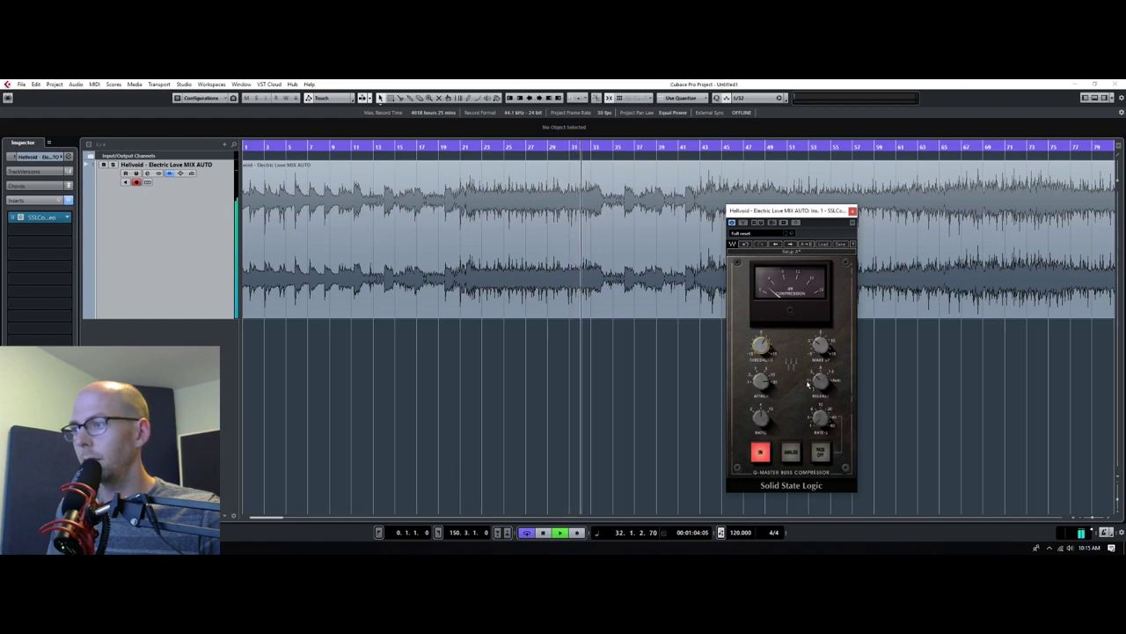
{"action": "key", "text": "space"}
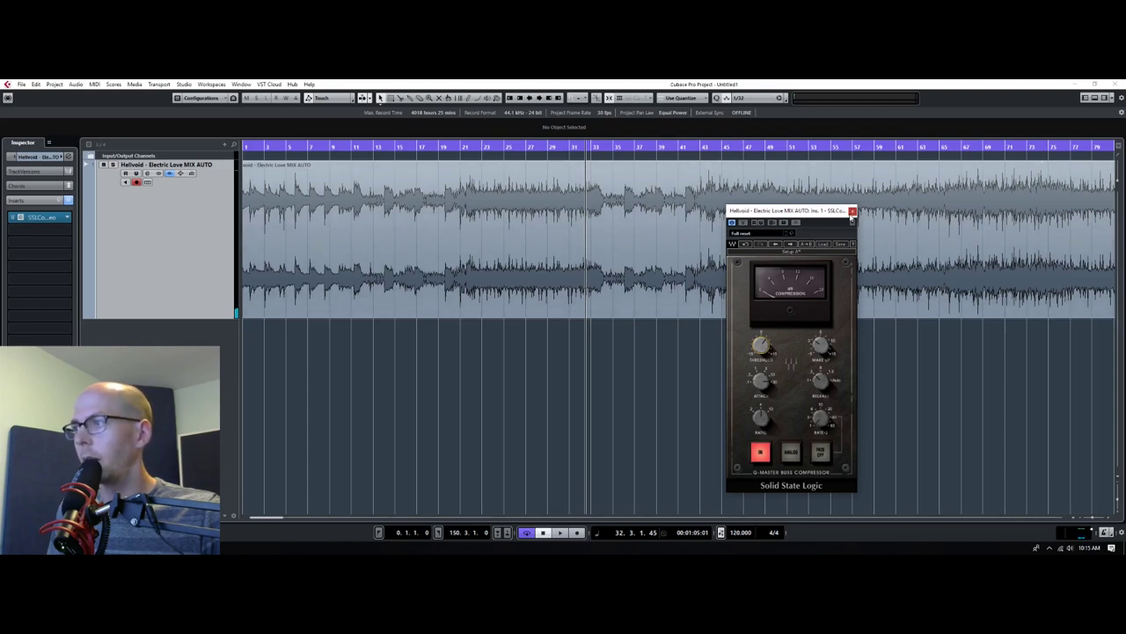
{"action": "left_click", "coordinate": [852, 212]}
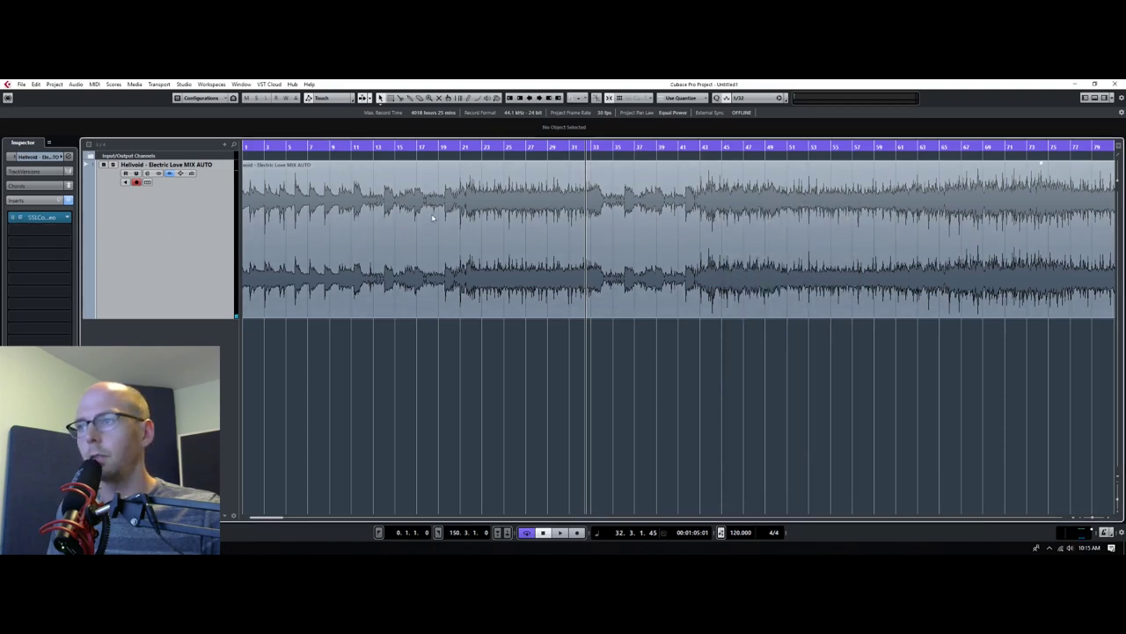
Load the FabFilter Pro-Q 2 equalizer in the track's third insert slot and stop playback
{"action": "left_click_drag", "start_coordinate": [509, 149], "coordinate": [508, 133]}
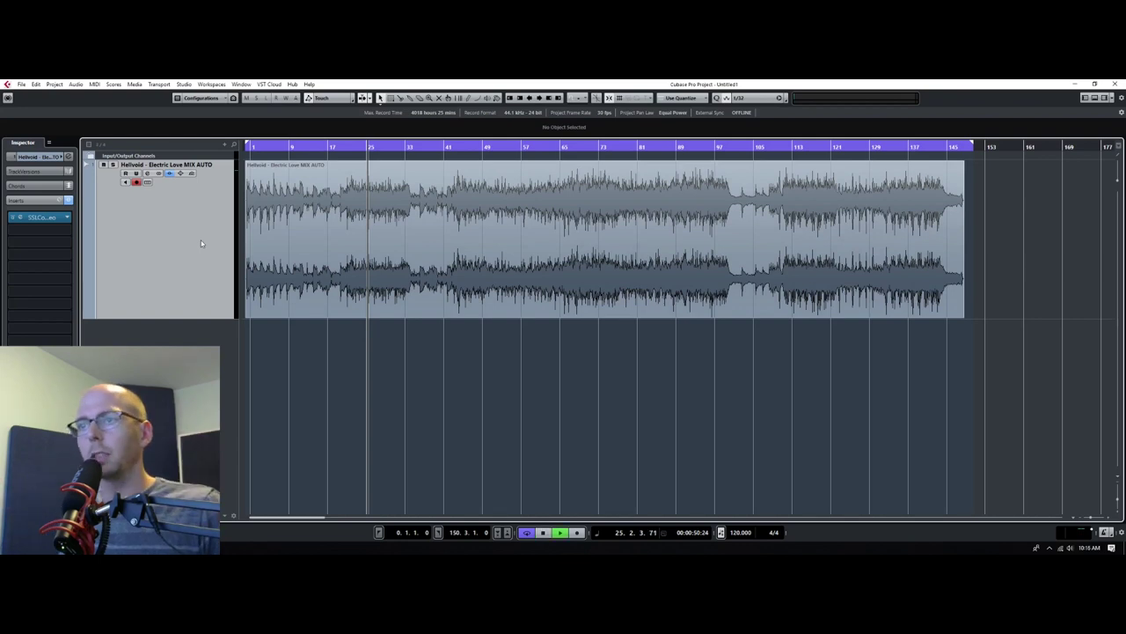
{"action": "left_click", "coordinate": [40, 254]}
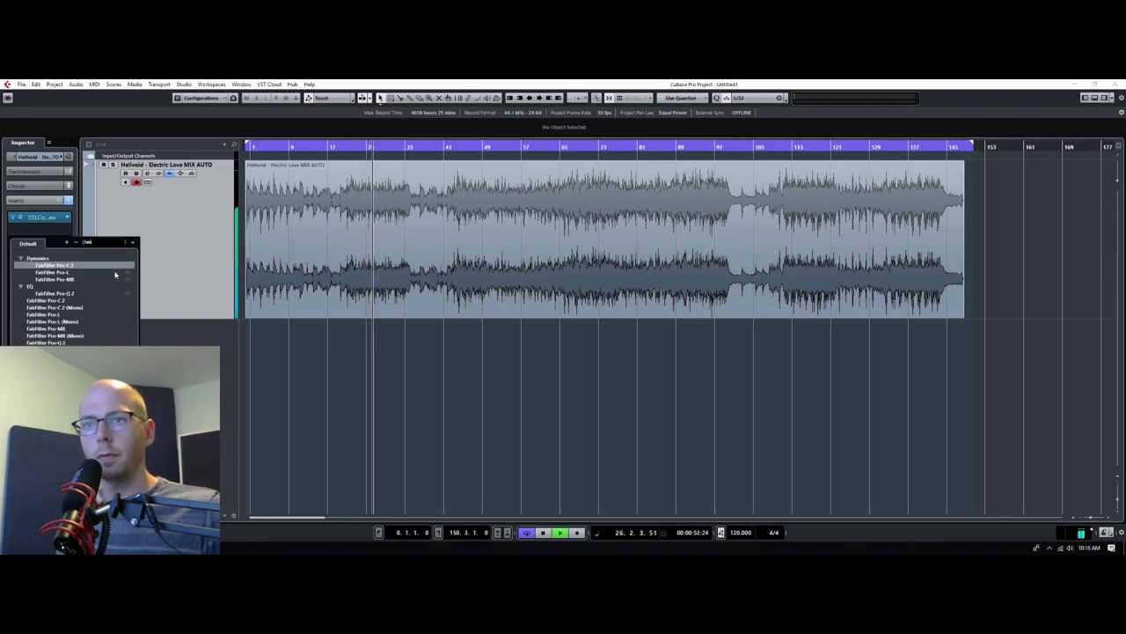
{"action": "left_click", "coordinate": [78, 280]}
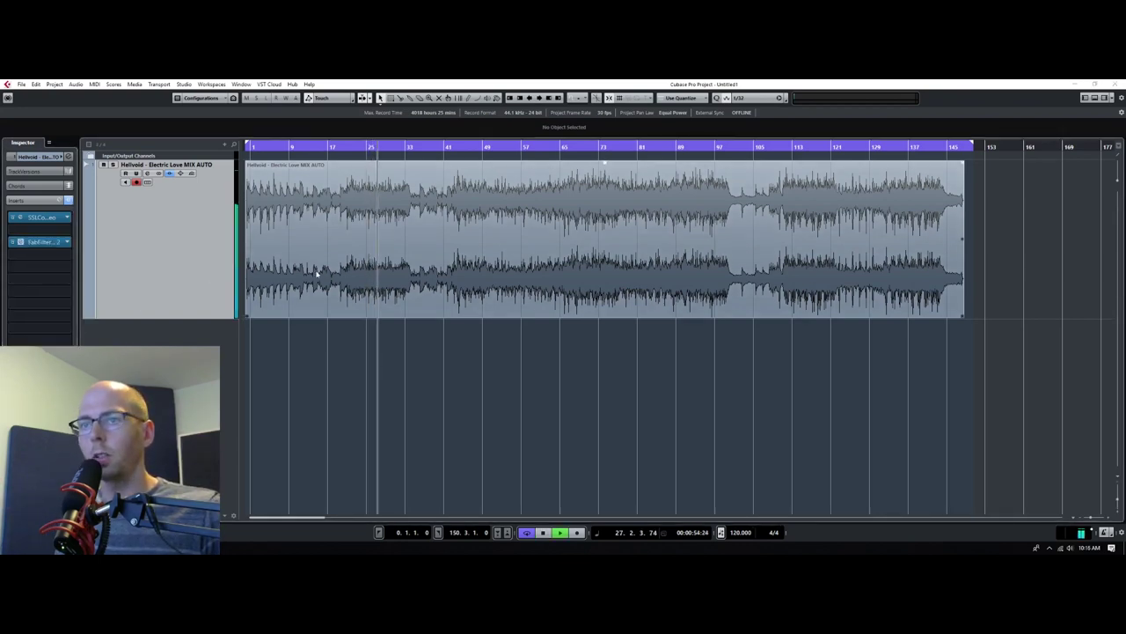
{"action": "key", "text": "space"}
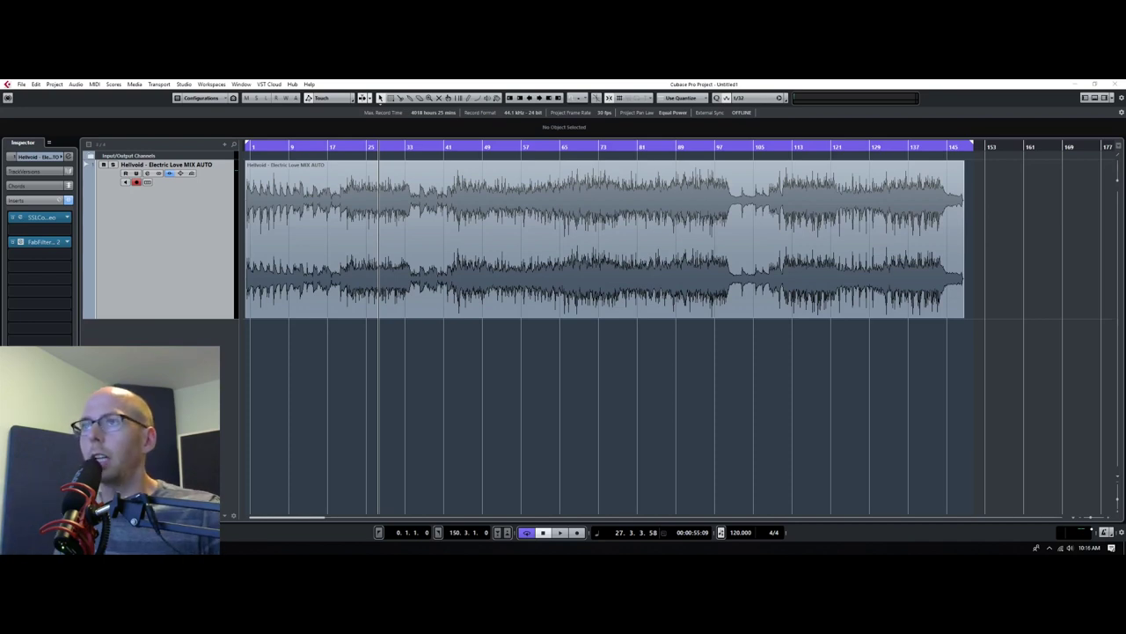
Move the Pro-Q 2 window aside to uncover the first part of the waveform and its ruler
{"action": "left_click_drag", "start_coordinate": [628, 83], "coordinate": [652, 155]}
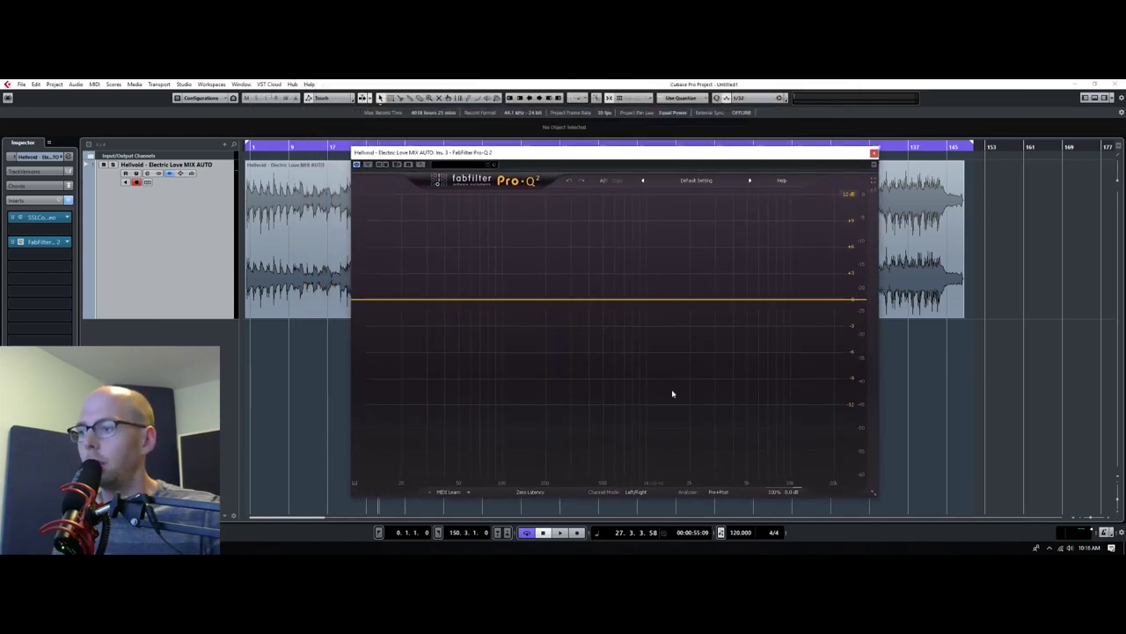
{"action": "left_click", "coordinate": [717, 493]}
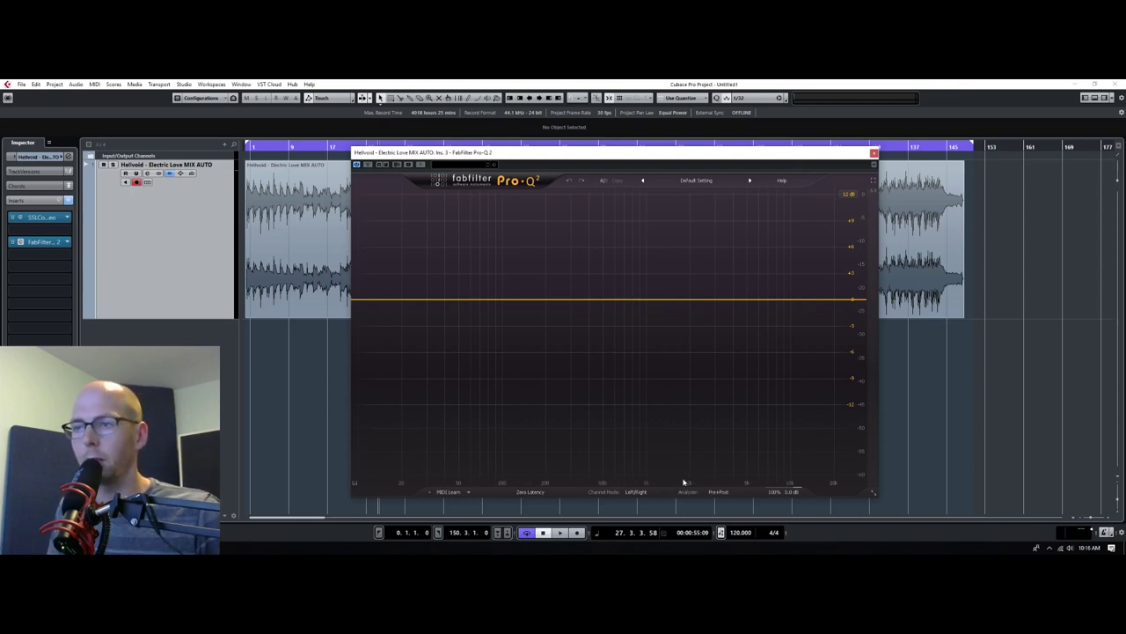
{"action": "left_click_drag", "start_coordinate": [655, 151], "coordinate": [806, 173]}
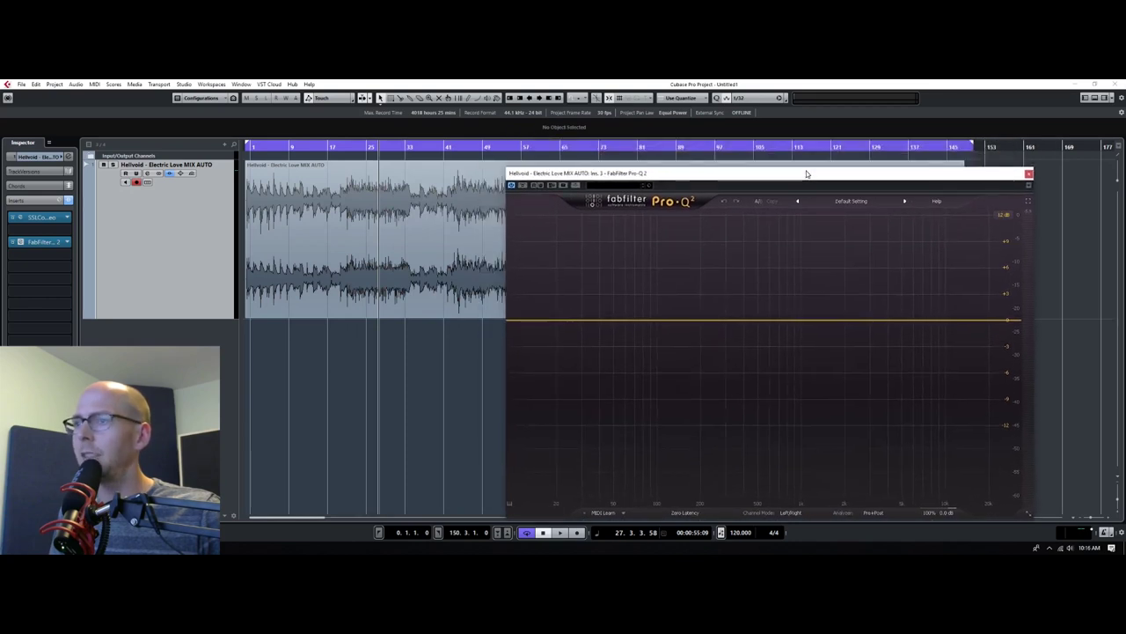
Play the mix from about bar 22 to examine its frequency spectrum in Pro-Q 2, and stop playback
{"action": "left_click", "coordinate": [354, 147]}
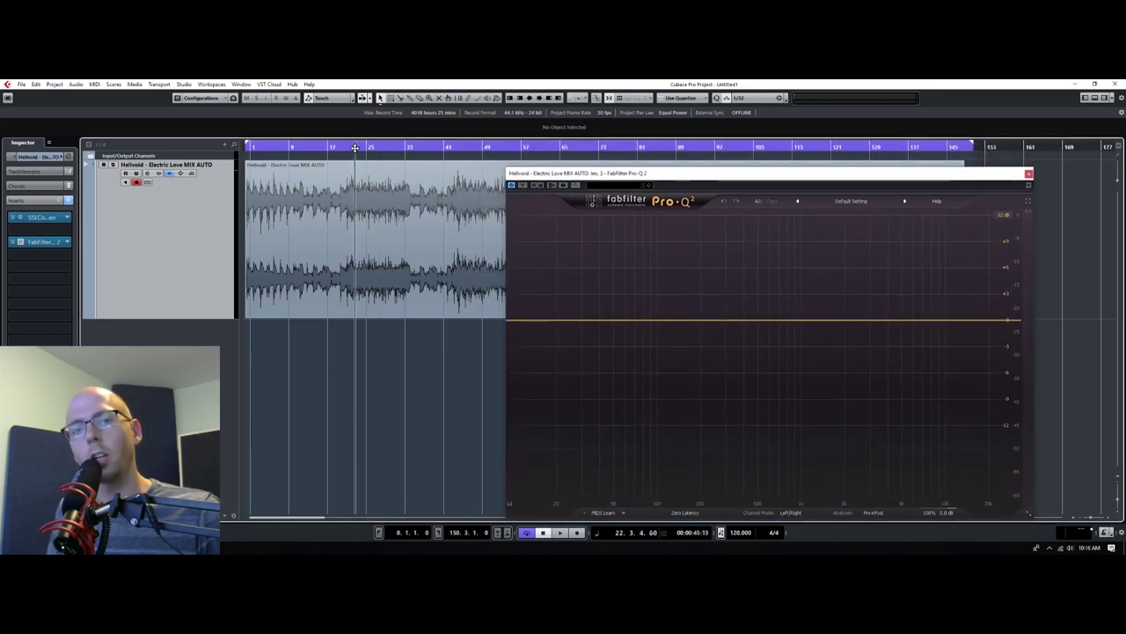
{"action": "key", "text": "space"}
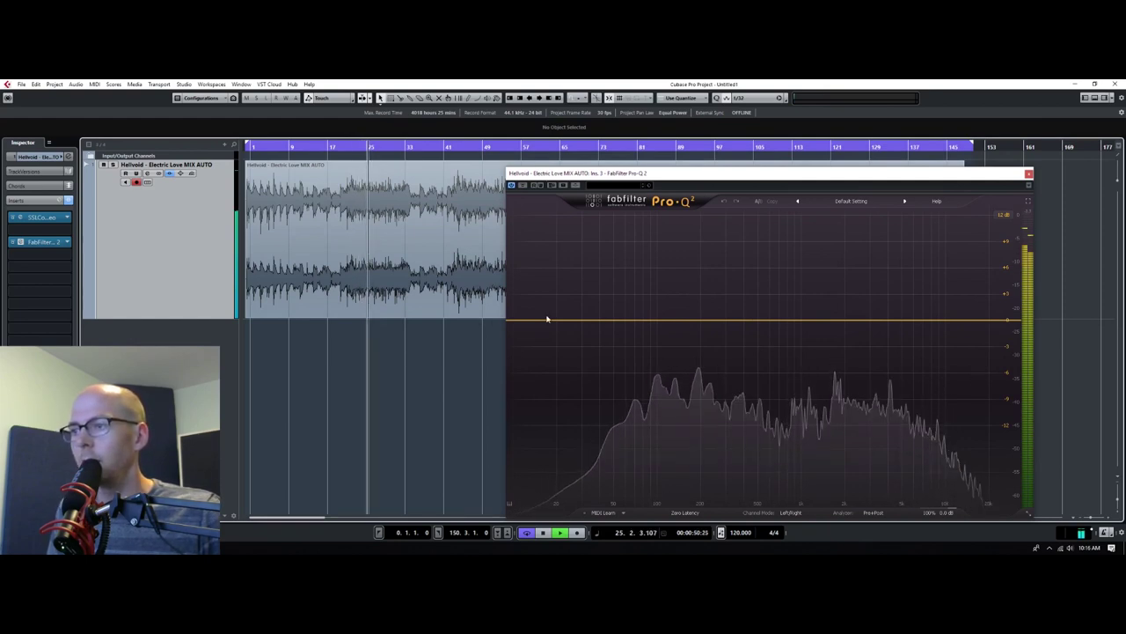
{"action": "key", "text": "space"}
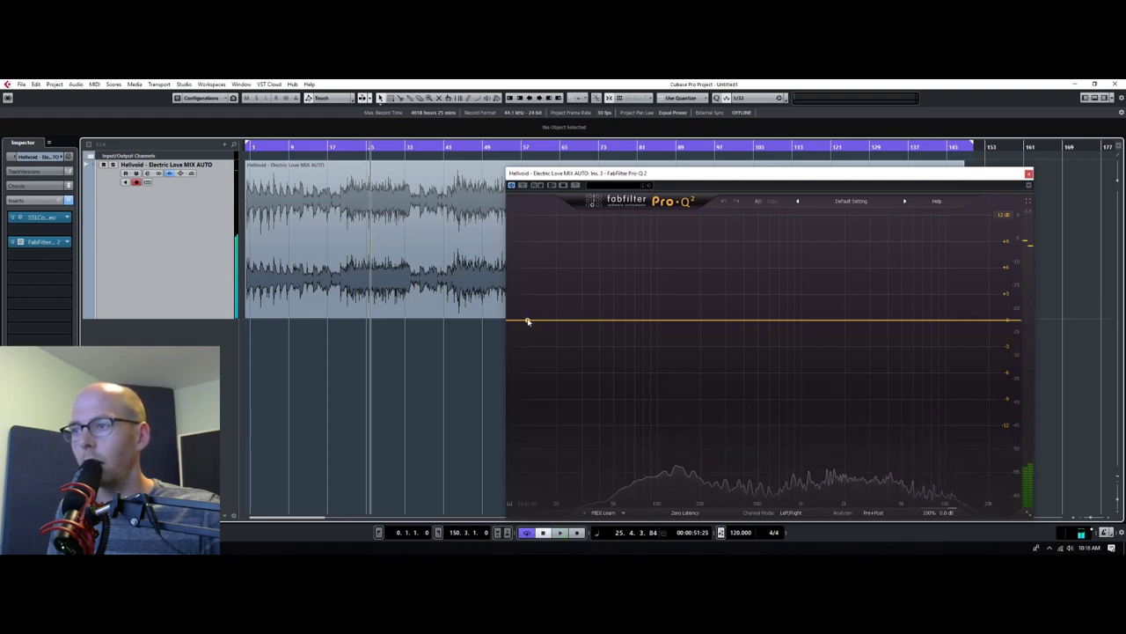
Add a low-cut band at about 40 Hz in Pro-Q 2, adjusting its frequency during playback, and reset its Q to 1
{"action": "double_click", "coordinate": [527, 321]}
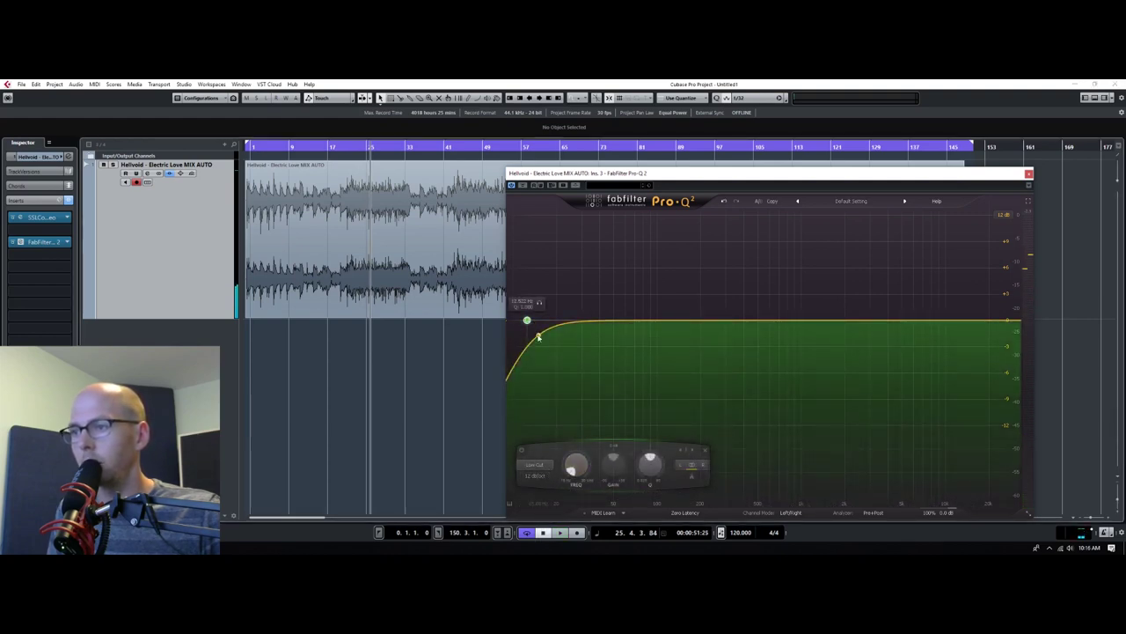
{"action": "left_click_drag", "start_coordinate": [528, 320], "coordinate": [593, 315]}
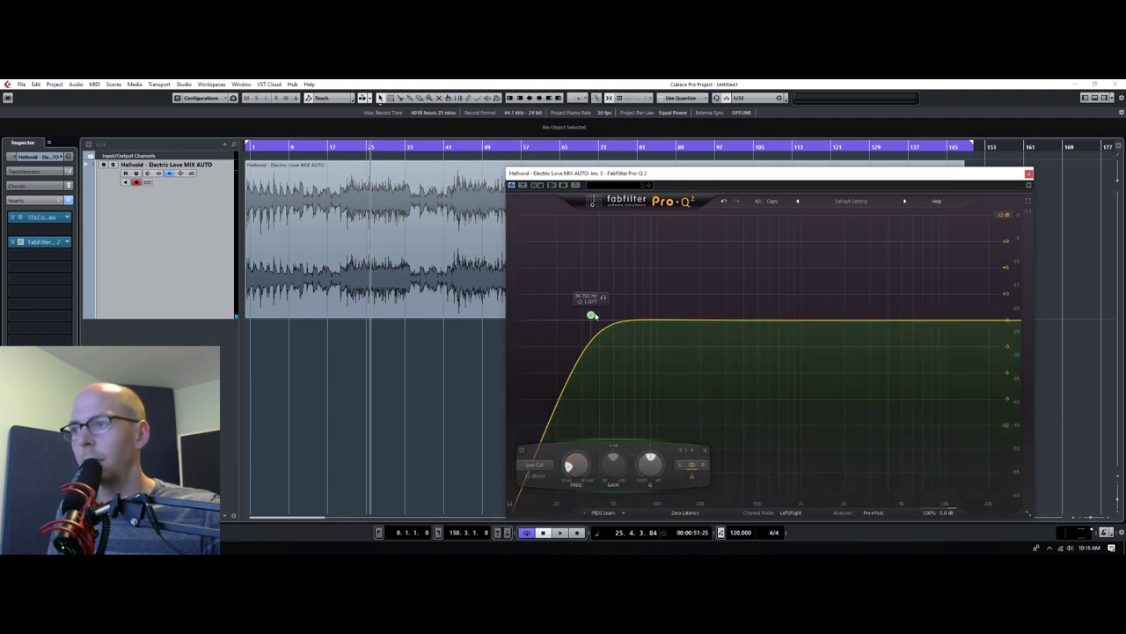
{"action": "left_click_drag", "start_coordinate": [592, 315], "coordinate": [602, 315]}
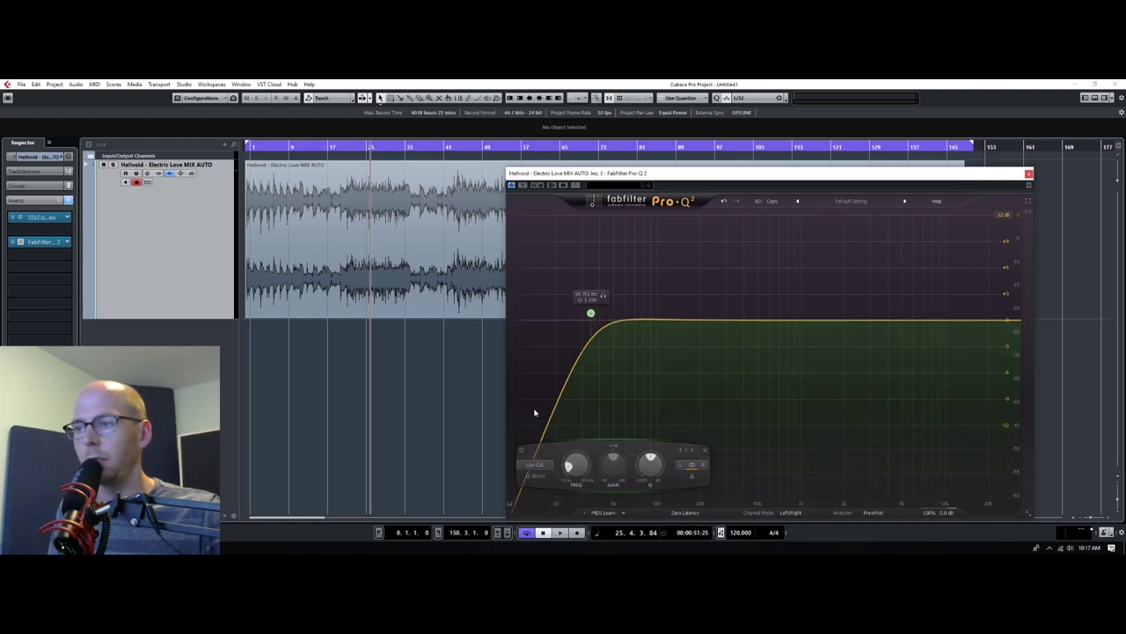
{"action": "key", "text": "space"}
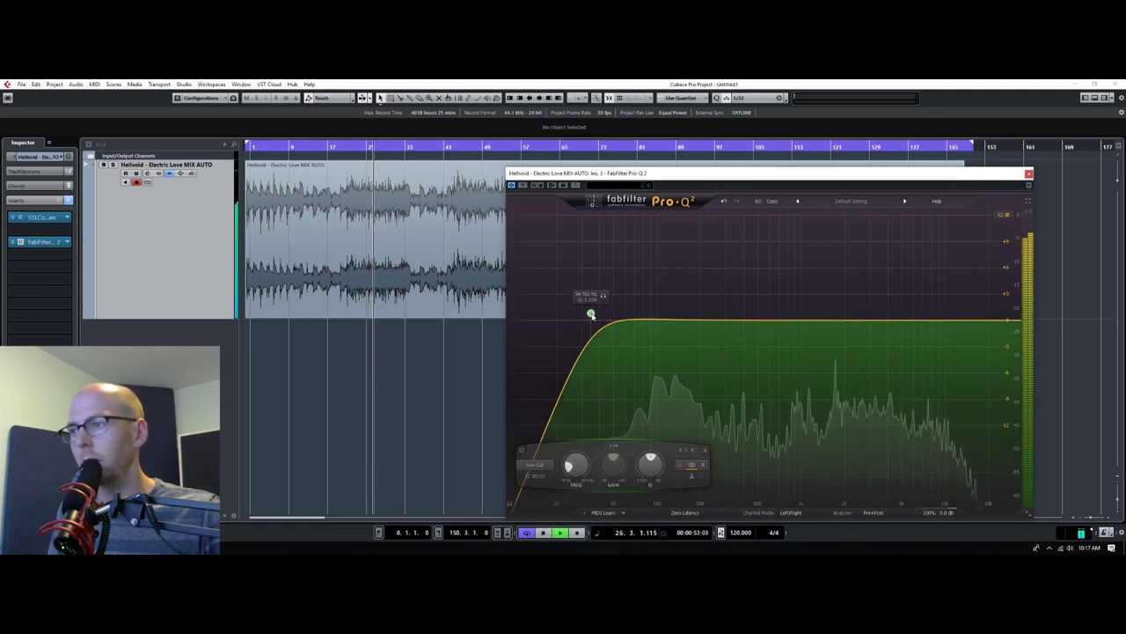
{"action": "mouse_move", "coordinate": [591, 314]}
{"action": "left_mouse_down"}
{"action": "mouse_move", "coordinate": [673, 305]}
{"action": "mouse_move", "coordinate": [601, 312]}
{"action": "left_mouse_up"}
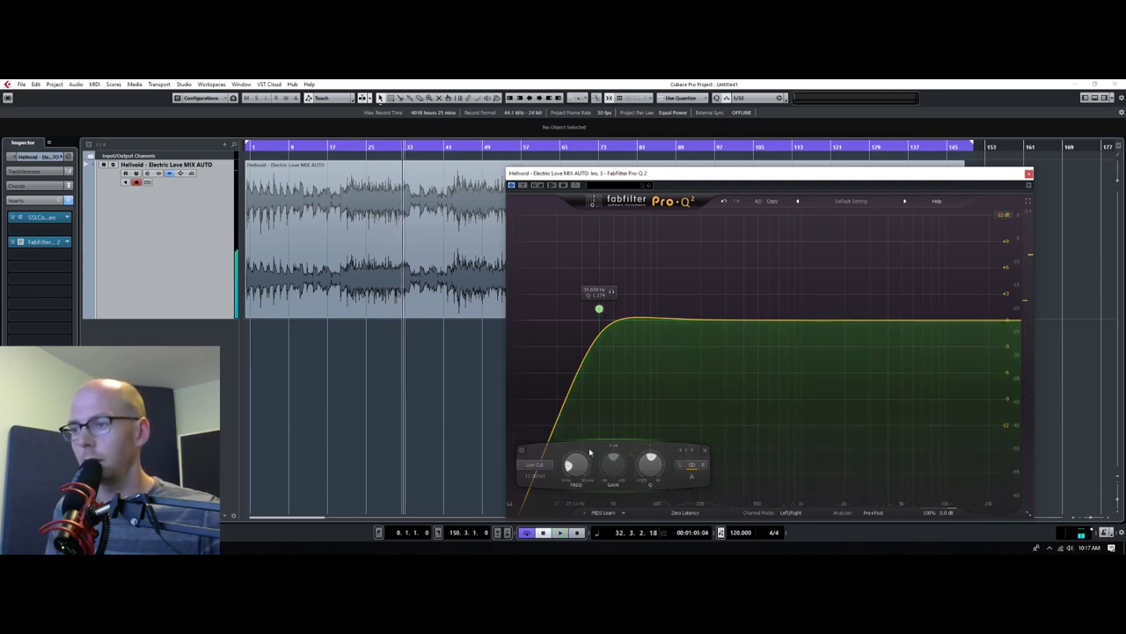
{"action": "double_click", "coordinate": [650, 464]}
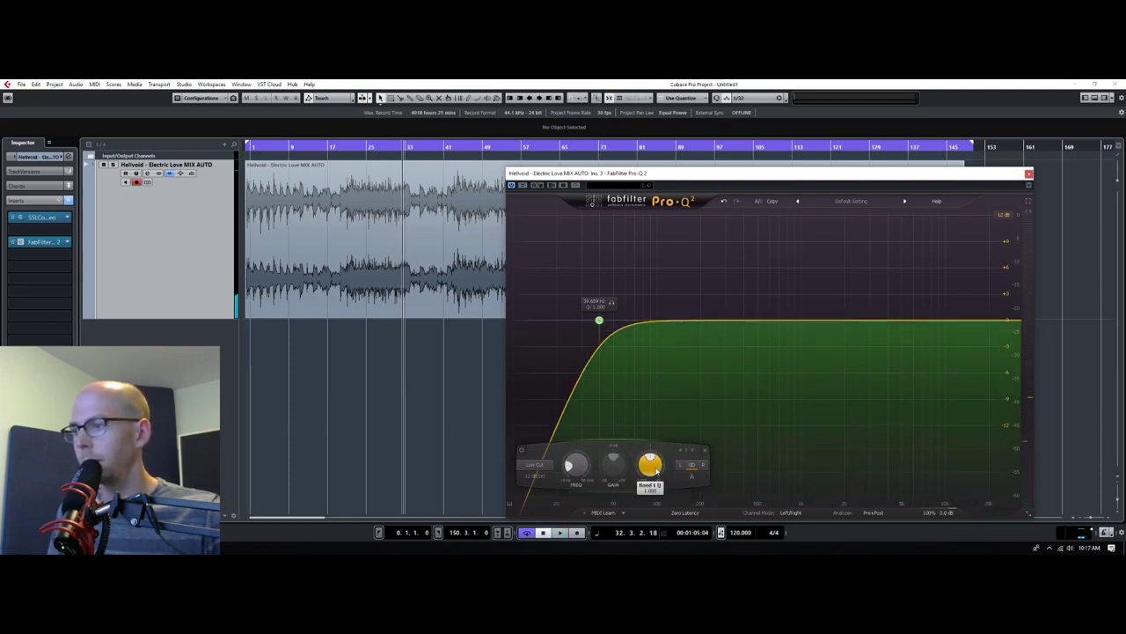
Add a bell band boosted about 9 dB near 183 Hz during playback, and shift it to a higher frequency with a slight boost
{"action": "key", "text": "space"}
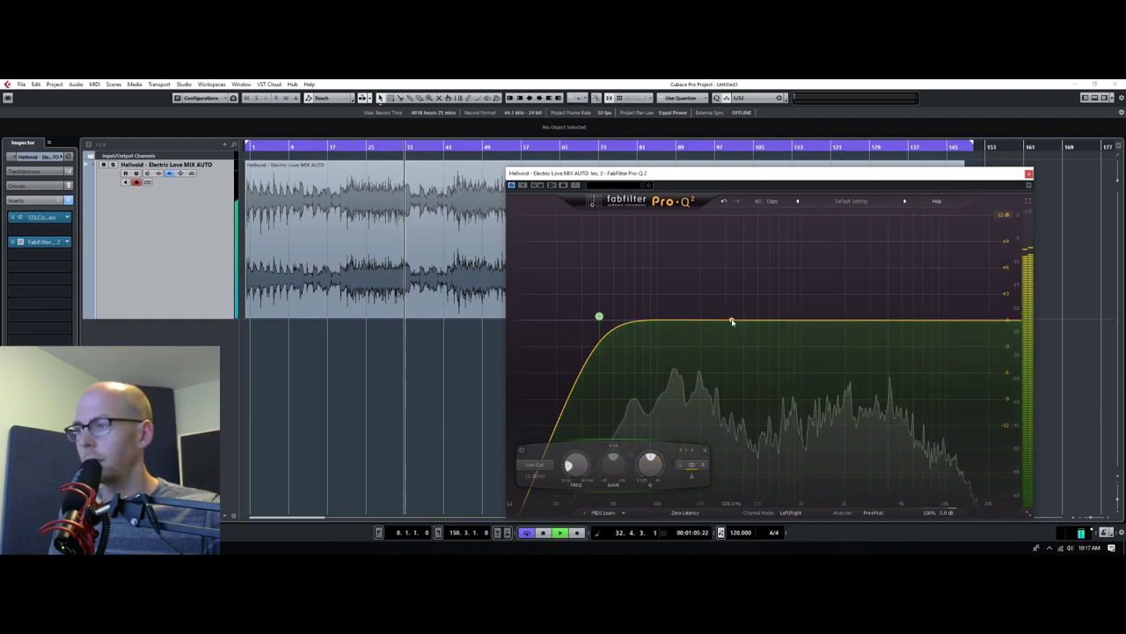
{"action": "left_click_drag", "start_coordinate": [731, 321], "coordinate": [696, 249]}
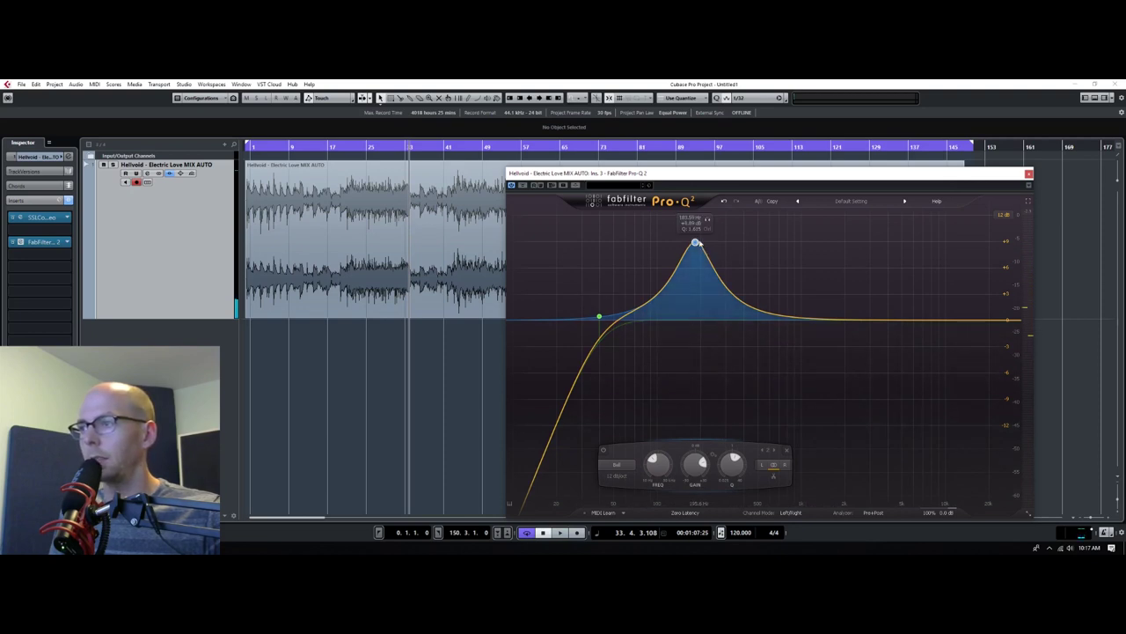
{"action": "key", "text": "space"}
{"action": "left_click_drag", "start_coordinate": [694, 249], "coordinate": [740, 310]}
Listen to the equalized mix from sections around bars 42 and 66
{"action": "left_click", "coordinate": [452, 147]}
{"action": "key", "text": "space"}
{"action": "key", "text": "g"}
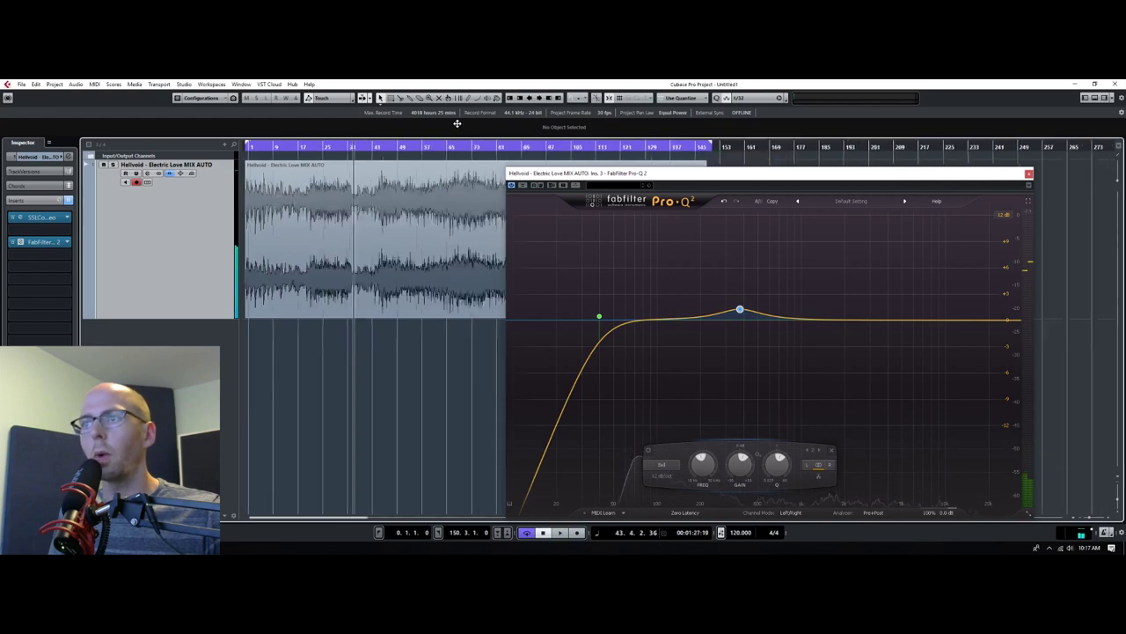
{"action": "left_click", "coordinate": [392, 147]}
{"action": "key", "text": "space"}
{"action": "left_click", "coordinate": [406, 147]}
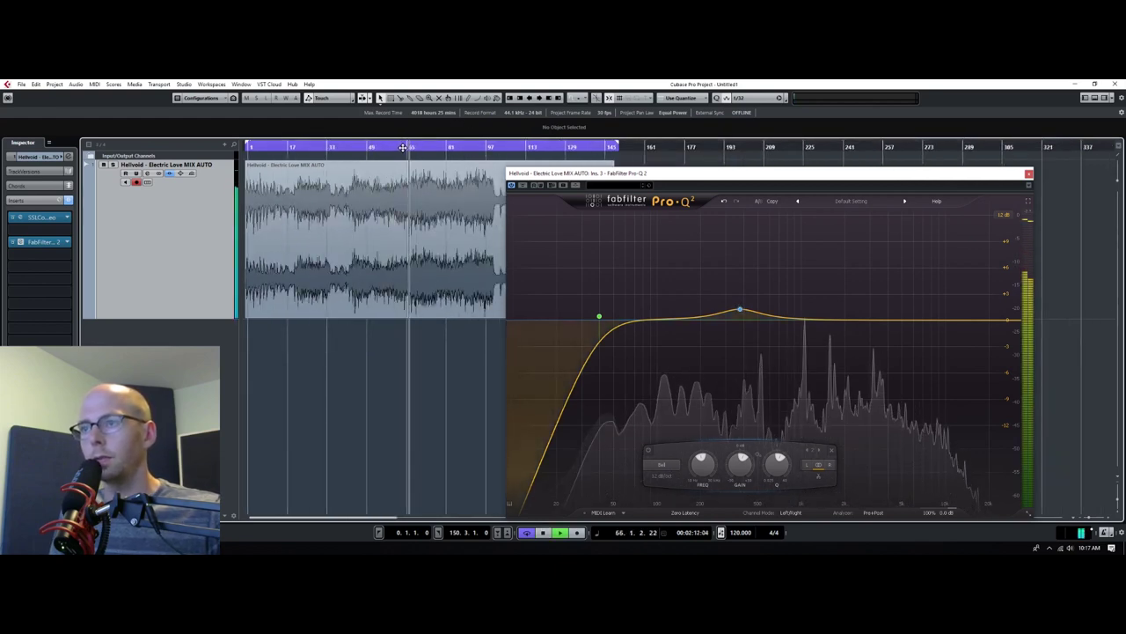
Set the cycle range from 61.3.4 to 71.2.4 and play inside it
{"action": "left_click", "coordinate": [402, 147], "text": "ctrl"}
{"action": "left_click", "coordinate": [426, 147], "text": "alt"}
{"action": "key", "text": "h"}
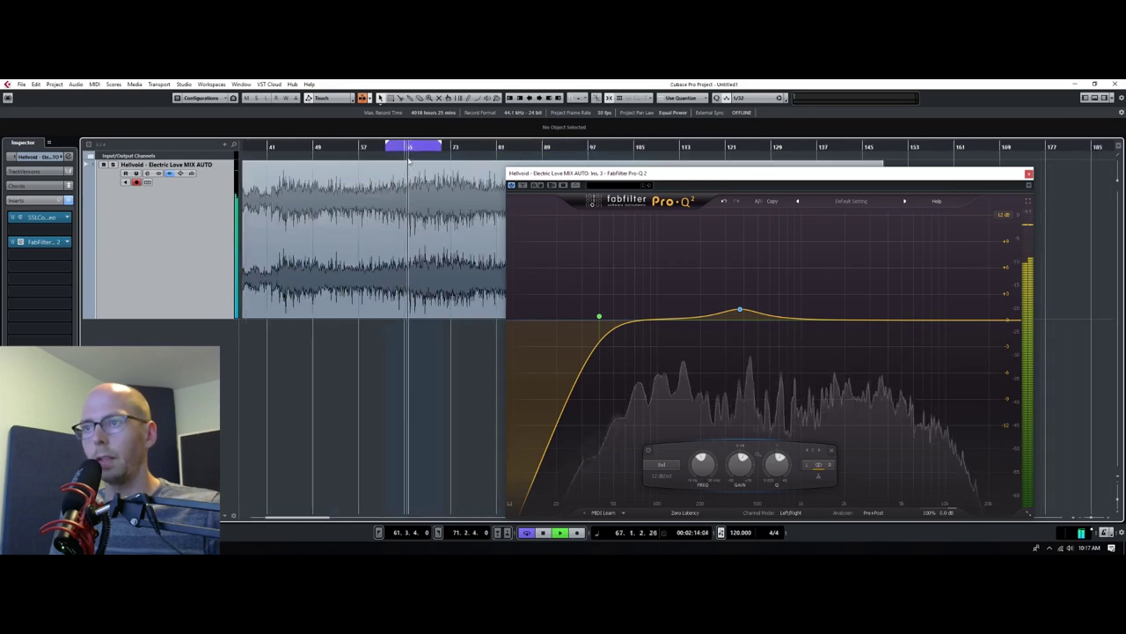
{"action": "key", "text": "space"}
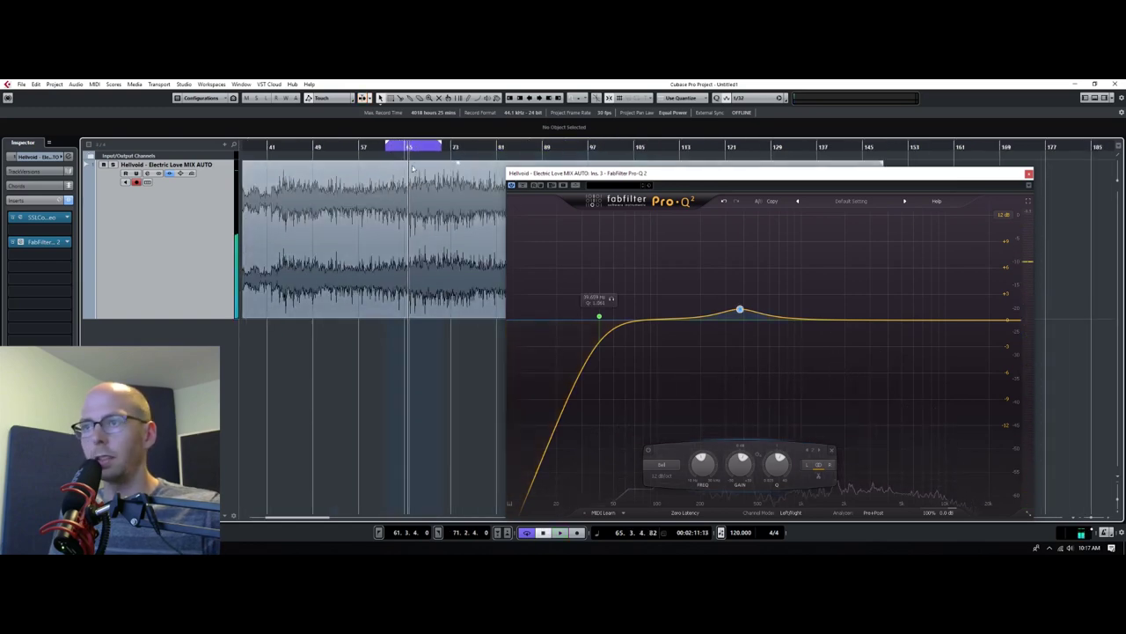
{"action": "key", "text": "space"}
{"action": "key", "text": "h"}
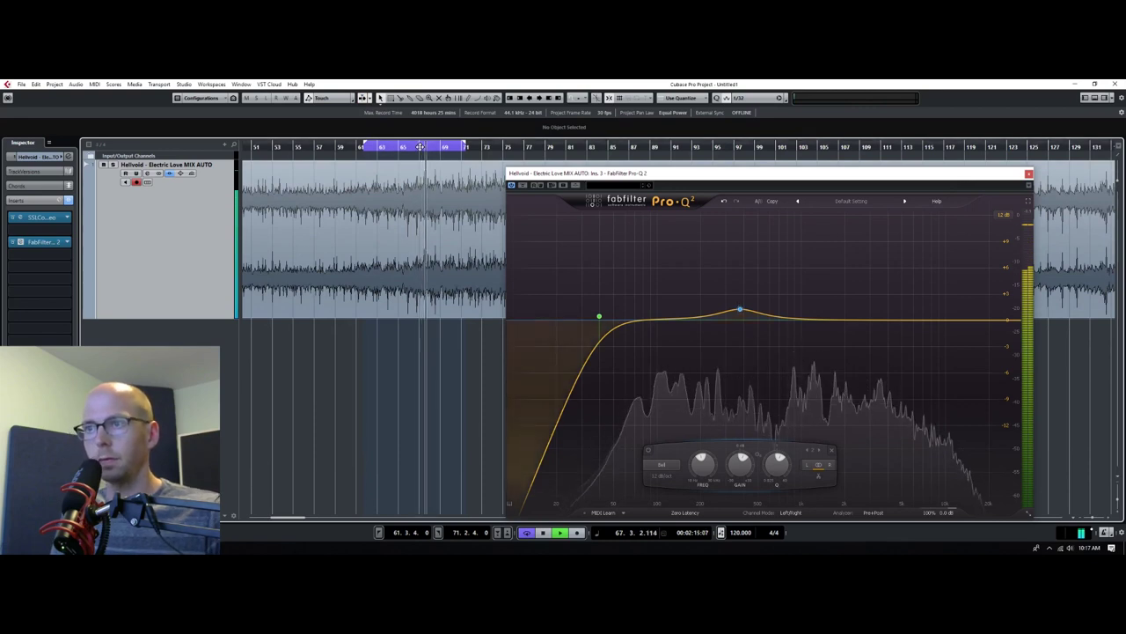
Move the Pro-Q 2 window off the ruler, set the cycle range from 72.1.1 to 76.4.3.60, and stop playback
{"action": "left_click_drag", "start_coordinate": [539, 175], "coordinate": [605, 200]}
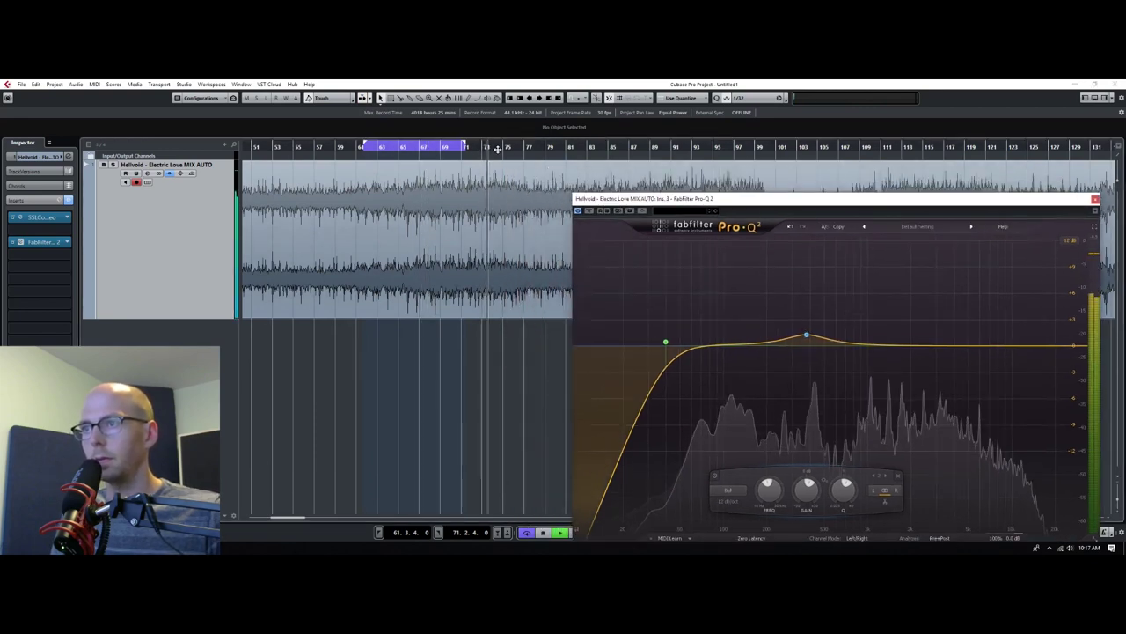
{"action": "left_click_drag", "start_coordinate": [458, 146], "coordinate": [515, 146]}
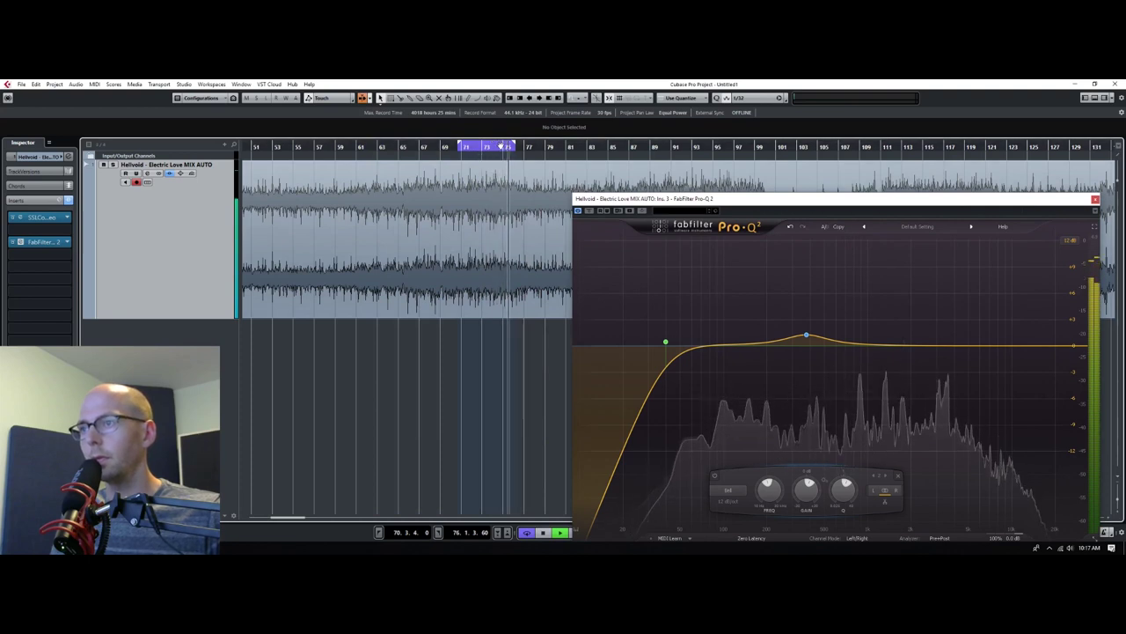
{"action": "left_click_drag", "start_coordinate": [500, 146], "coordinate": [552, 148]}
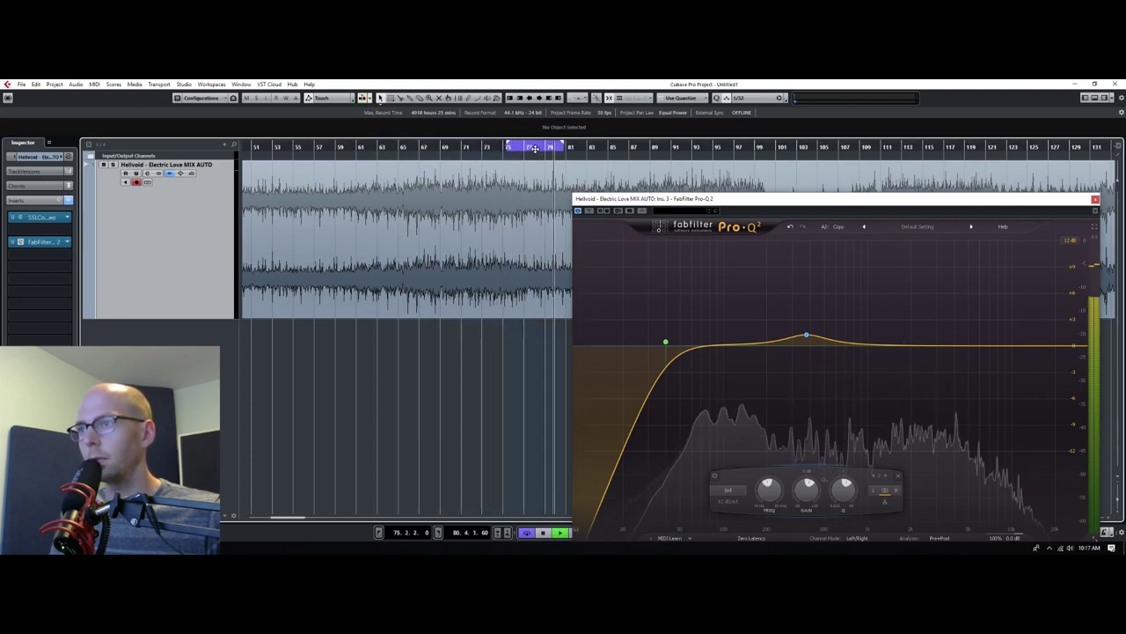
{"action": "left_click_drag", "start_coordinate": [508, 146], "coordinate": [473, 147]}
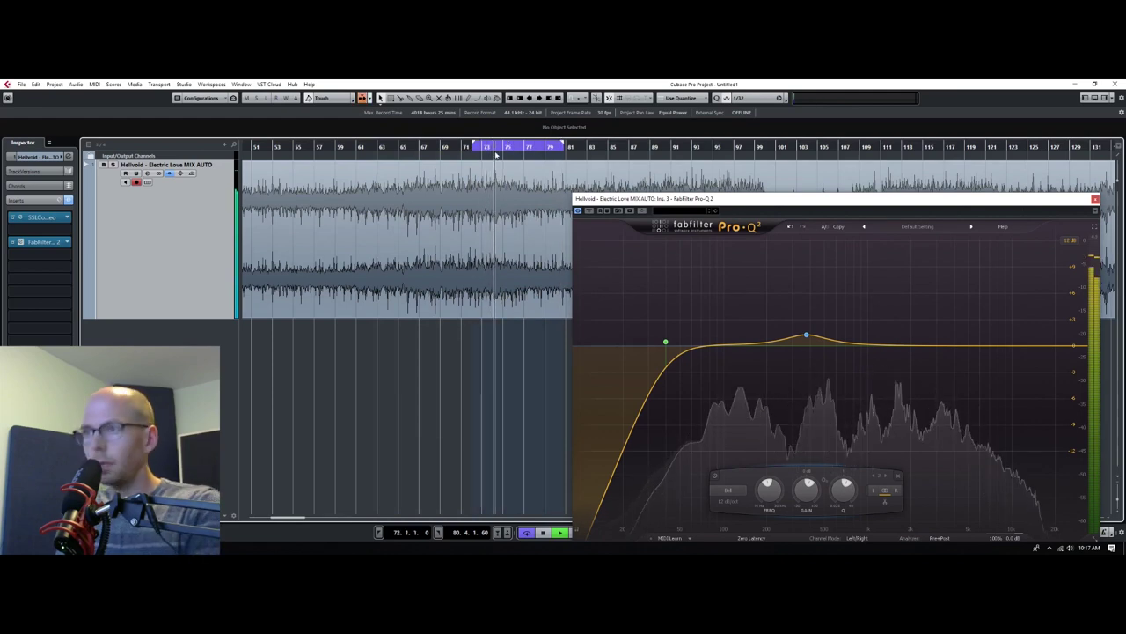
{"action": "left_click_drag", "start_coordinate": [563, 146], "coordinate": [524, 150]}
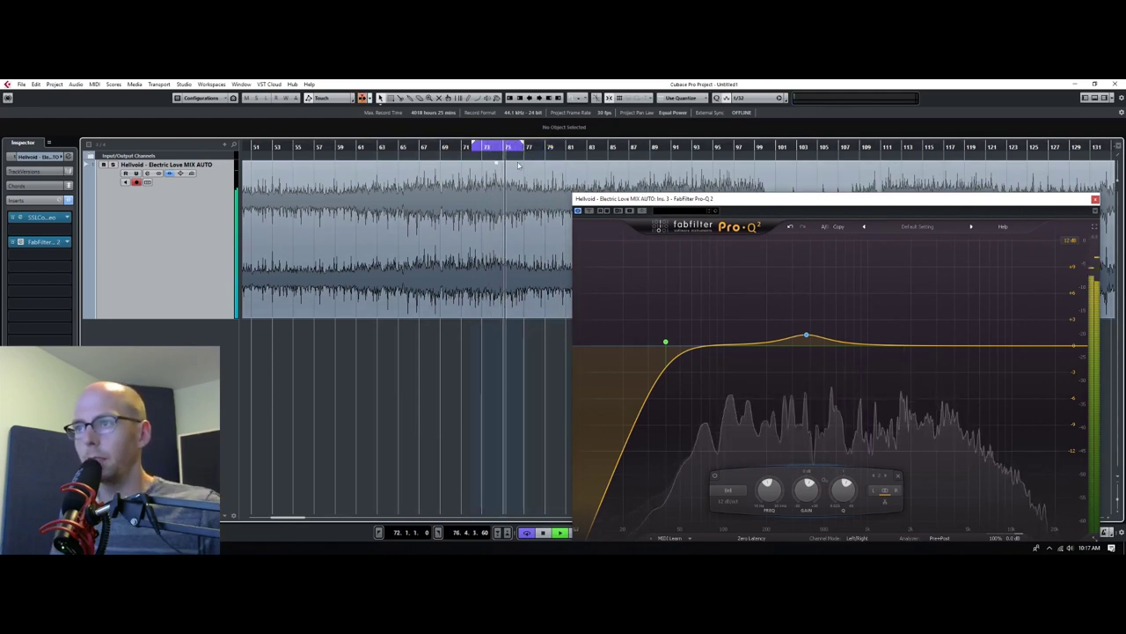
{"action": "key", "text": "space"}
Move the bell band to about 205 Hz with a boost of about 8.6 dB while playing the loop, and stop playback
{"action": "left_click_drag", "start_coordinate": [813, 341], "coordinate": [810, 341]}
{"action": "scroll", "coordinate": [809, 342], "scroll_direction": "up", "scroll_amount": 5}
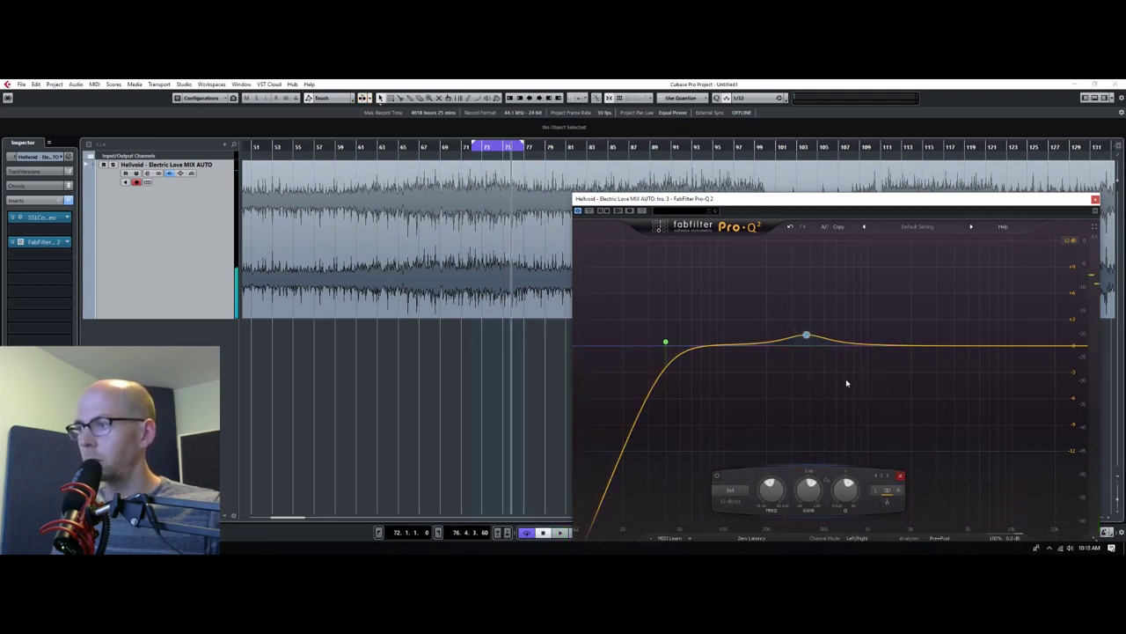
{"action": "key", "text": "space"}
{"action": "left_click_drag", "start_coordinate": [806, 341], "coordinate": [769, 270]}
{"action": "key", "text": "space"}
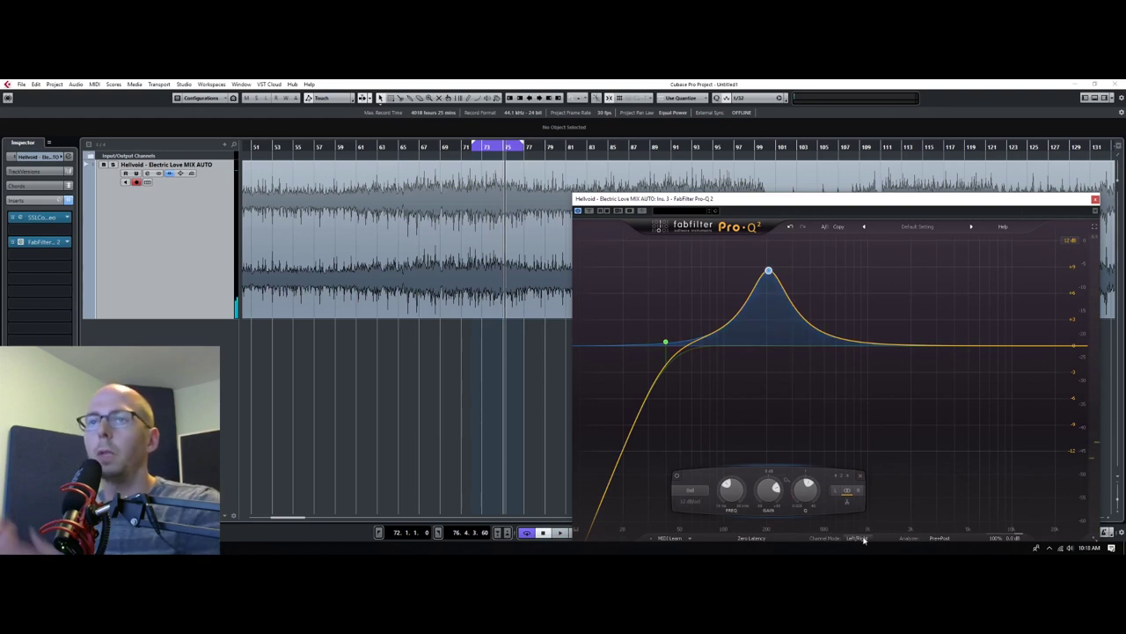
Switch the equalizer's channel mode to Mid/Side and play from the start of the cycle range
{"action": "mouse_move", "coordinate": [864, 540]}
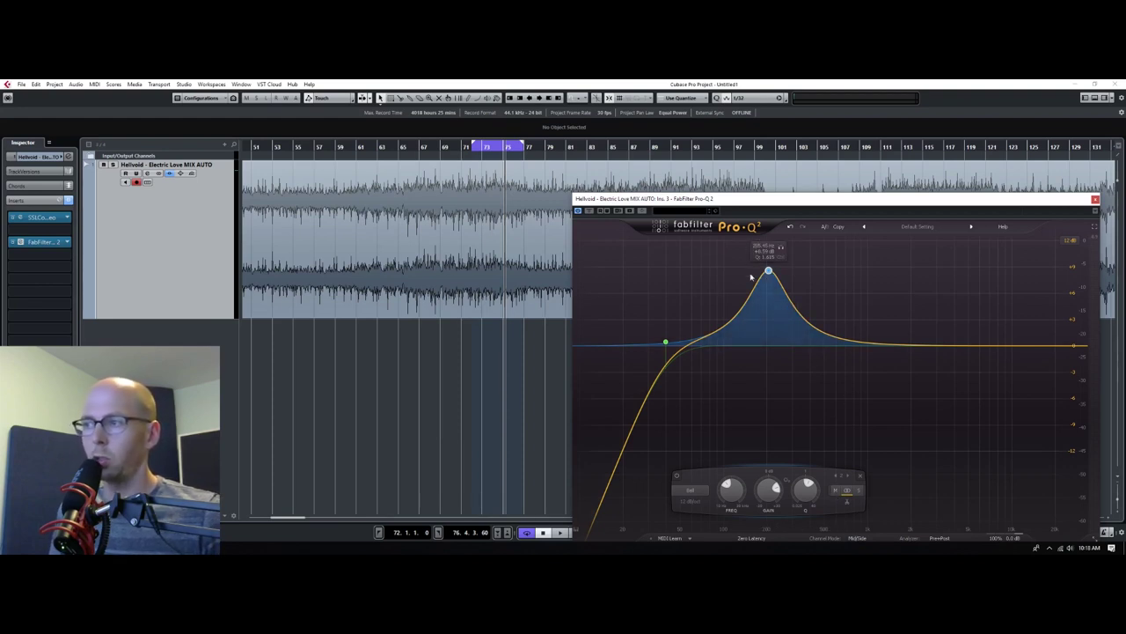
{"action": "left_click", "coordinate": [478, 145]}
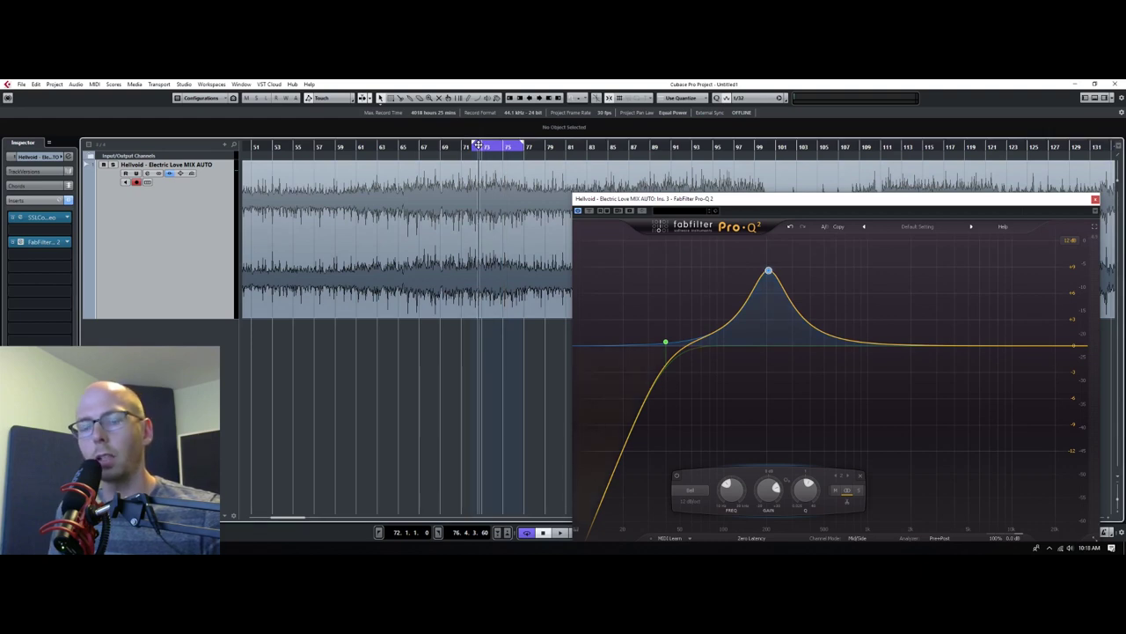
{"action": "left_click", "coordinate": [471, 142]}
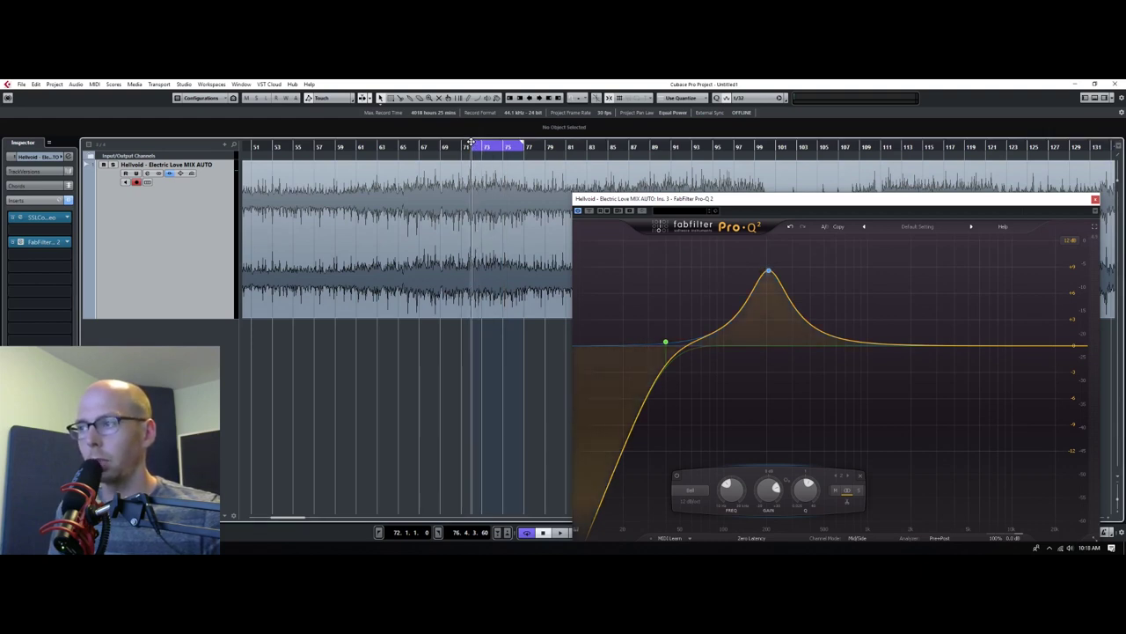
{"action": "key", "text": "space"}
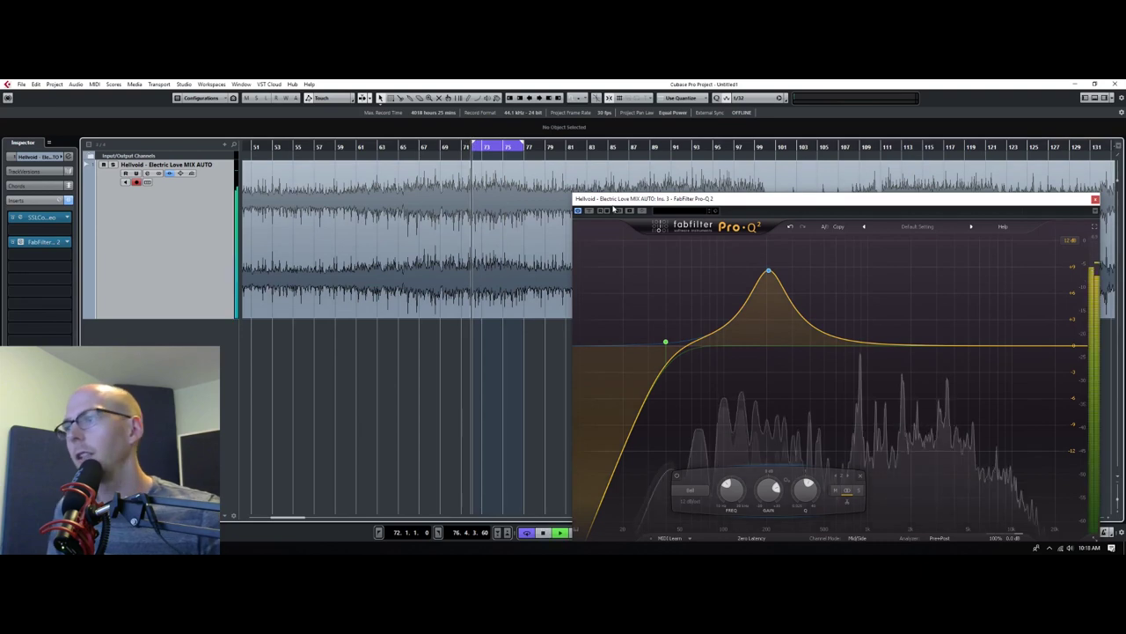
Move the bell band to about 109 Hz with a 2.3 dB boost, narrow its Q to about 4.2, and audition the loop
{"action": "left_click_drag", "start_coordinate": [768, 271], "coordinate": [731, 331]}
{"action": "scroll", "coordinate": [739, 273], "scroll_direction": "up", "scroll_amount": 3}
{"action": "key", "text": "space"}
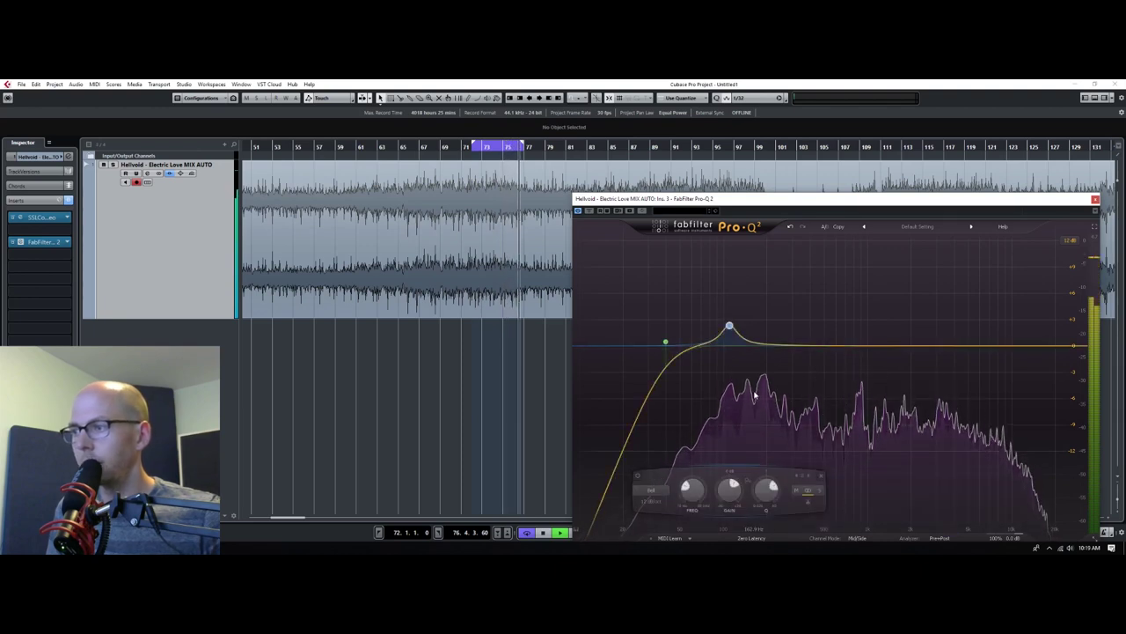
{"action": "key", "text": "space"}
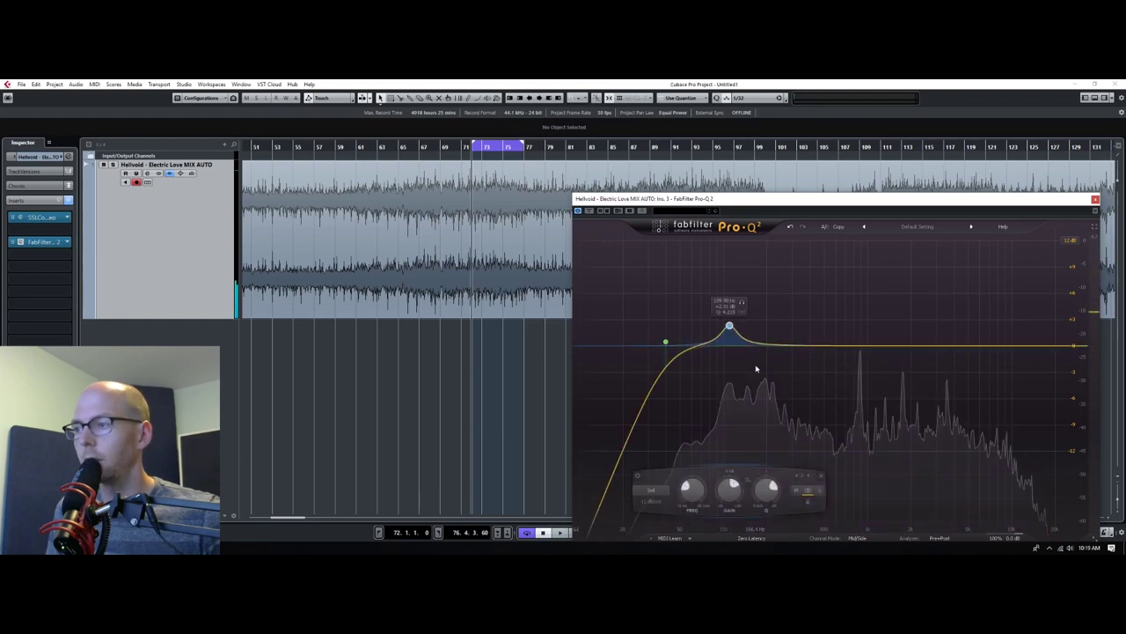
Move the bell band to about 140 Hz and raise its boost to about 5.7 dB
{"action": "left_click_drag", "start_coordinate": [729, 328], "coordinate": [741, 309]}
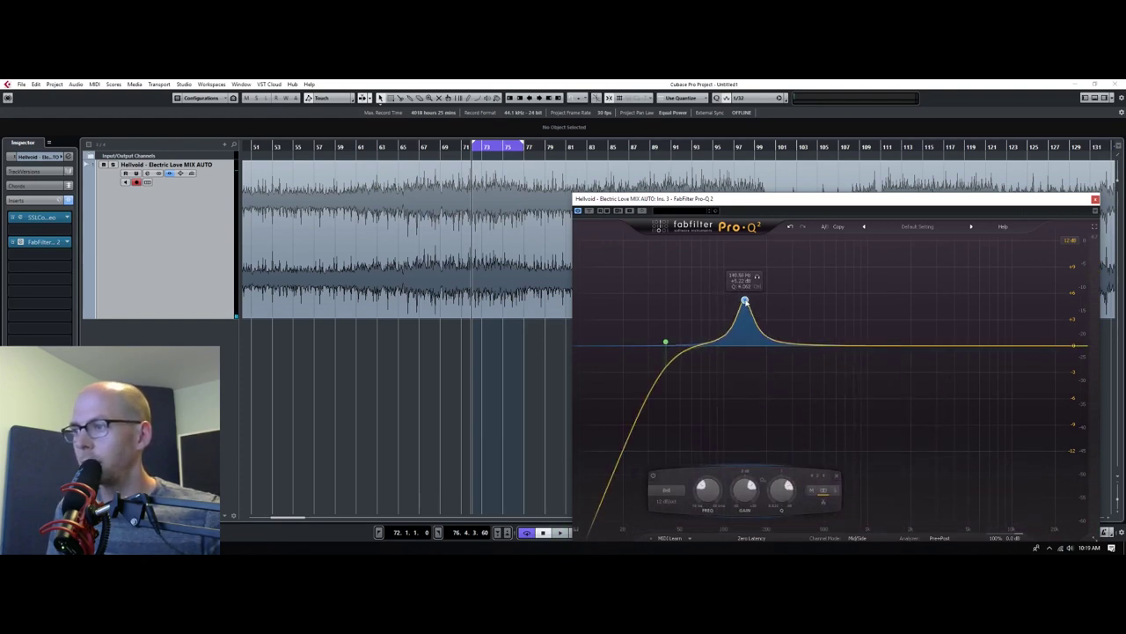
{"action": "key", "text": "space"}
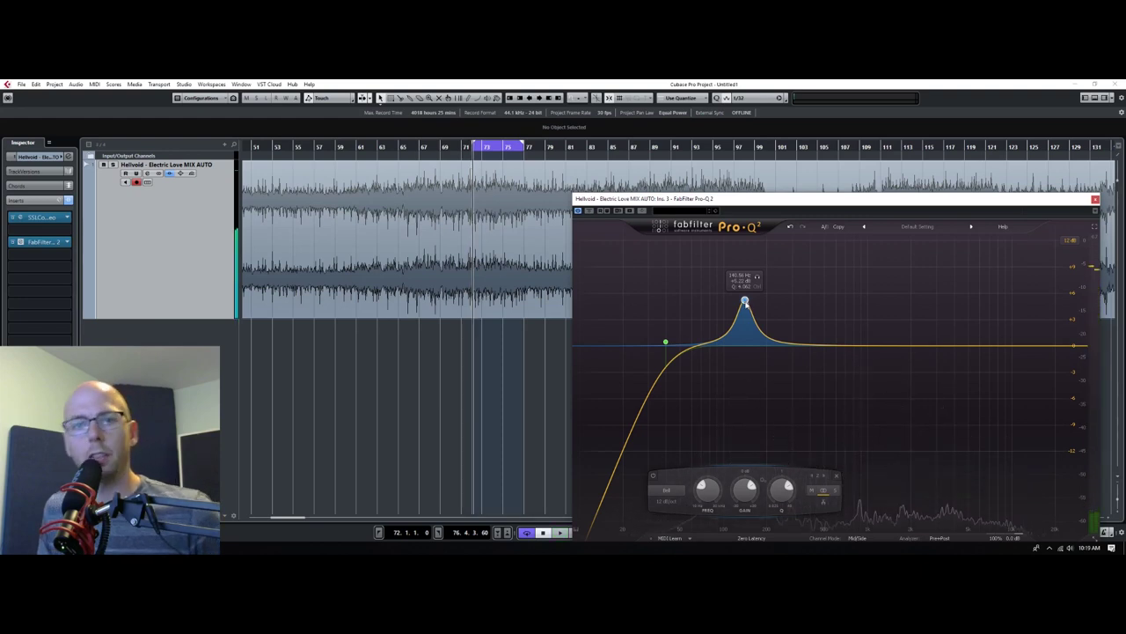
{"action": "left_click_drag", "start_coordinate": [745, 302], "coordinate": [744, 298]}
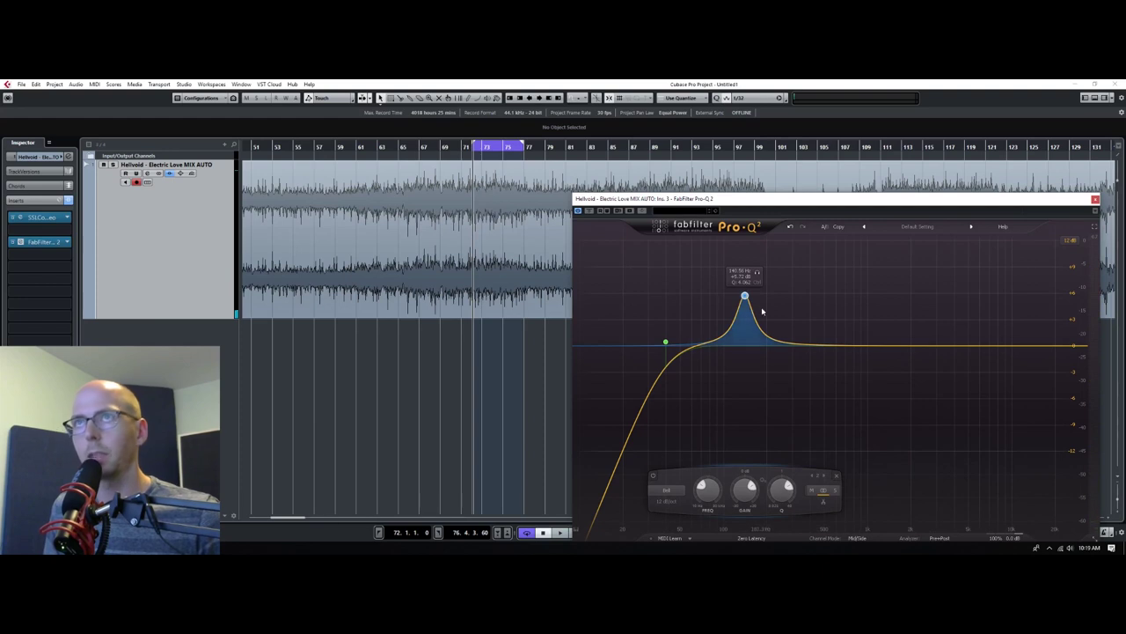
Turn the bell band into a cut of about 2.5 dB near 110 Hz during loop playback, stopping to fine-tune its frequency
{"action": "key", "text": "space"}
{"action": "left_click_drag", "start_coordinate": [744, 297], "coordinate": [730, 374]}
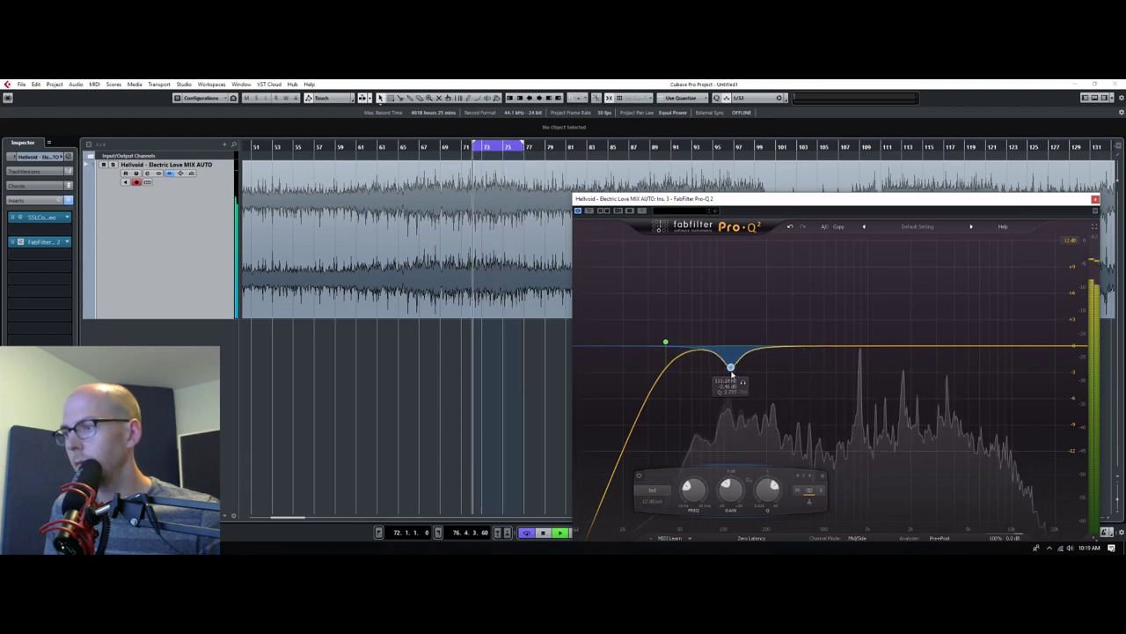
{"action": "key", "text": "space"}
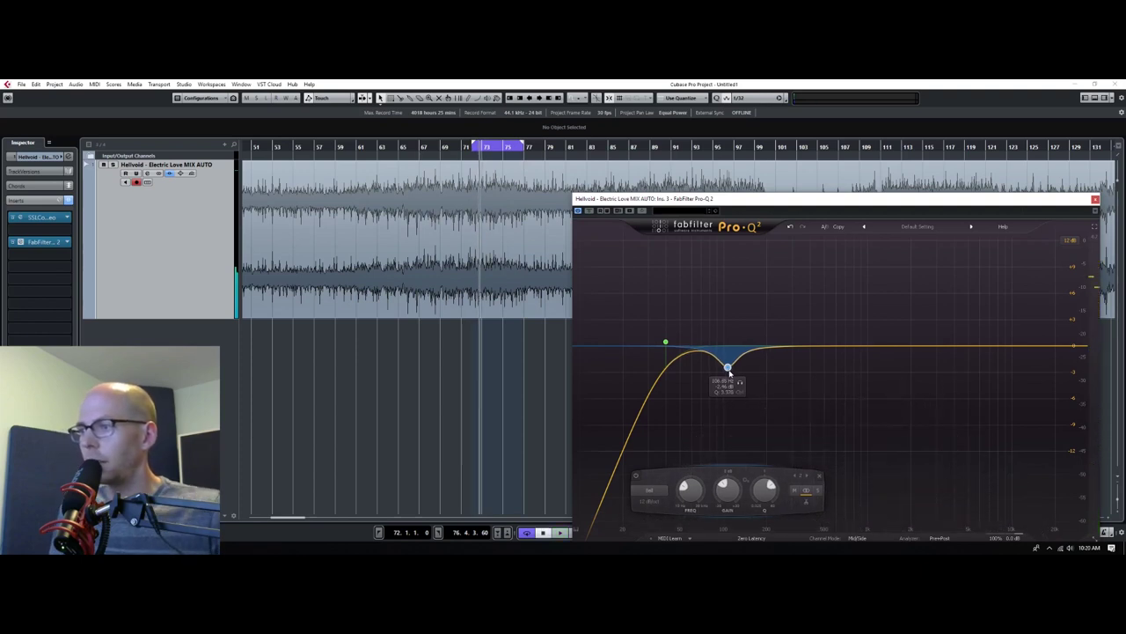
{"action": "left_click_drag", "start_coordinate": [728, 366], "coordinate": [730, 366]}
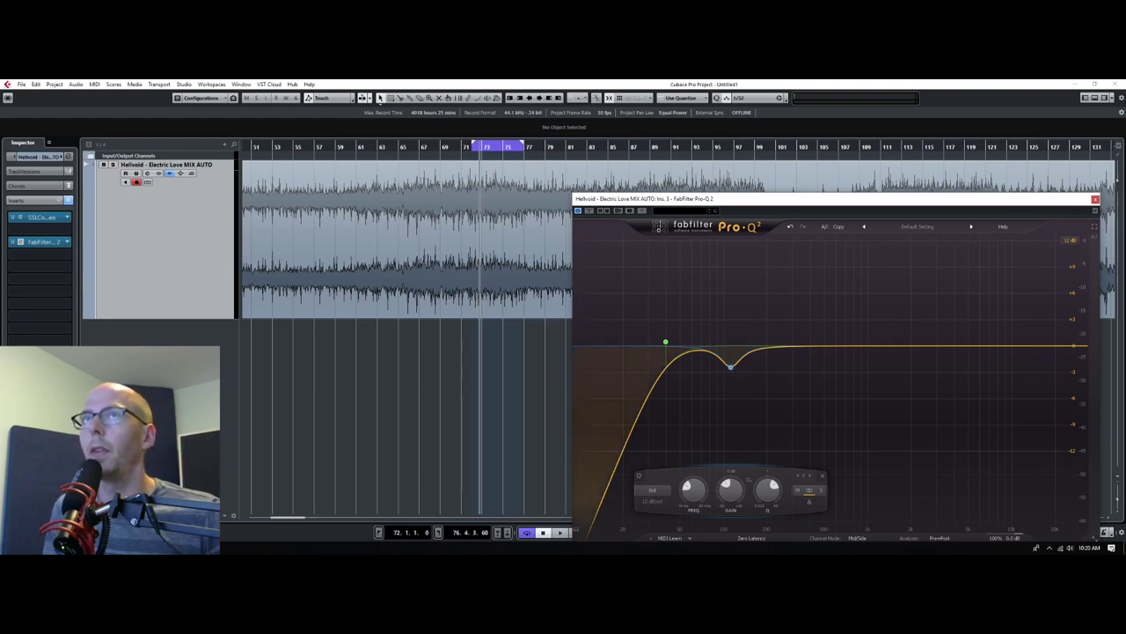
Close and reopen the Pro-Q 2 window, and play the loop from about bar 74 to examine the equalized spectrum
{"action": "key", "text": "ctrl+w"}
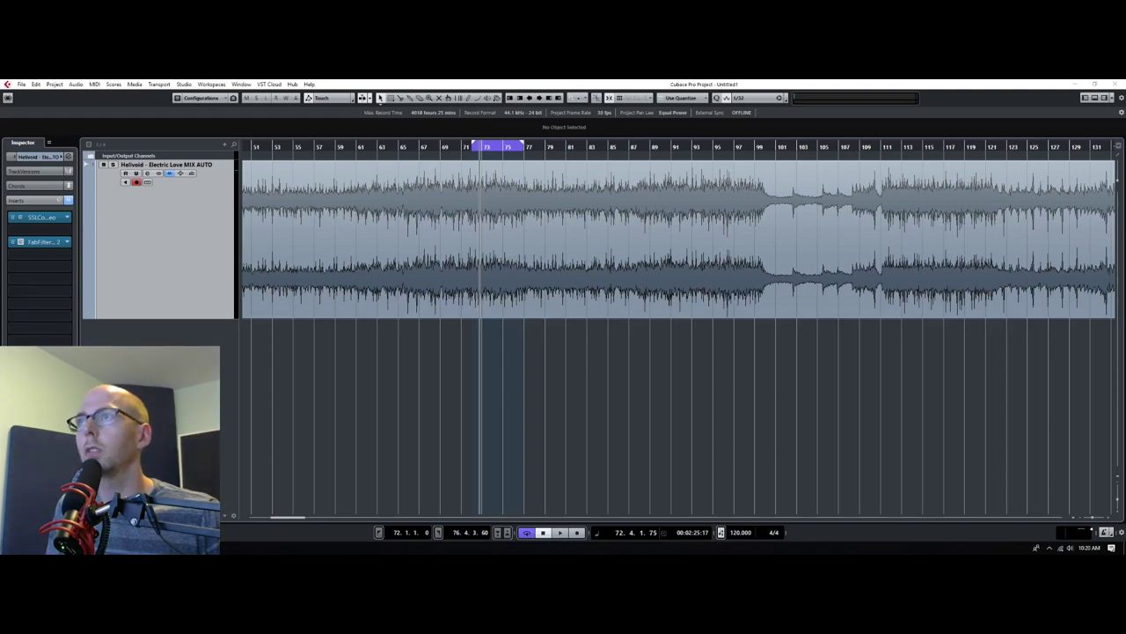
{"action": "left_click", "coordinate": [499, 147]}
{"action": "key", "text": "space"}
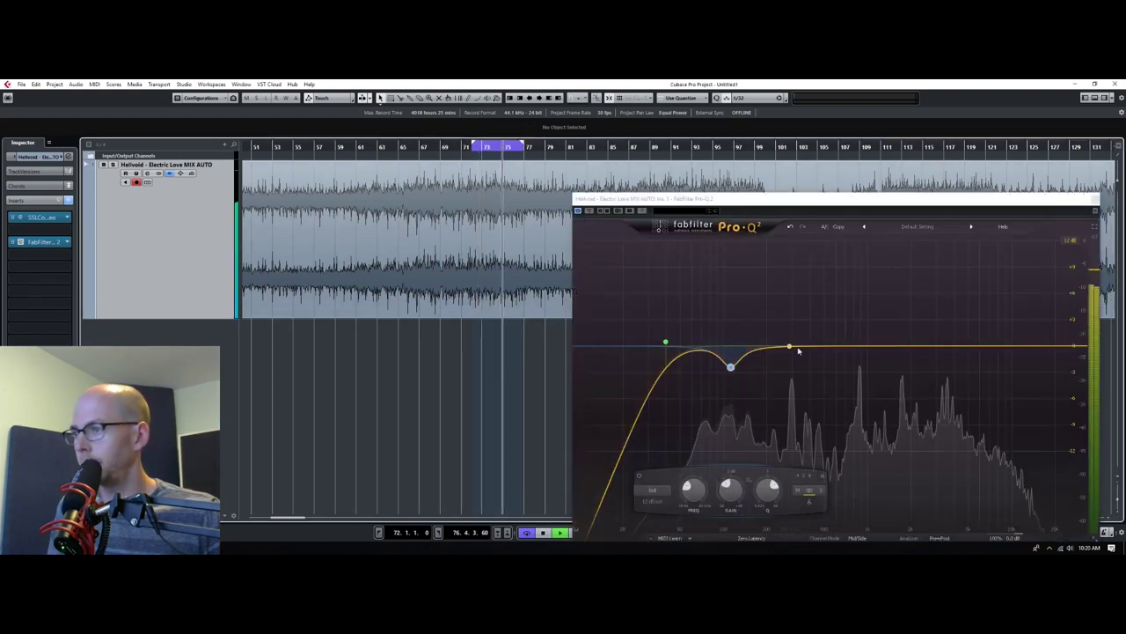
{"action": "key", "text": "space"}
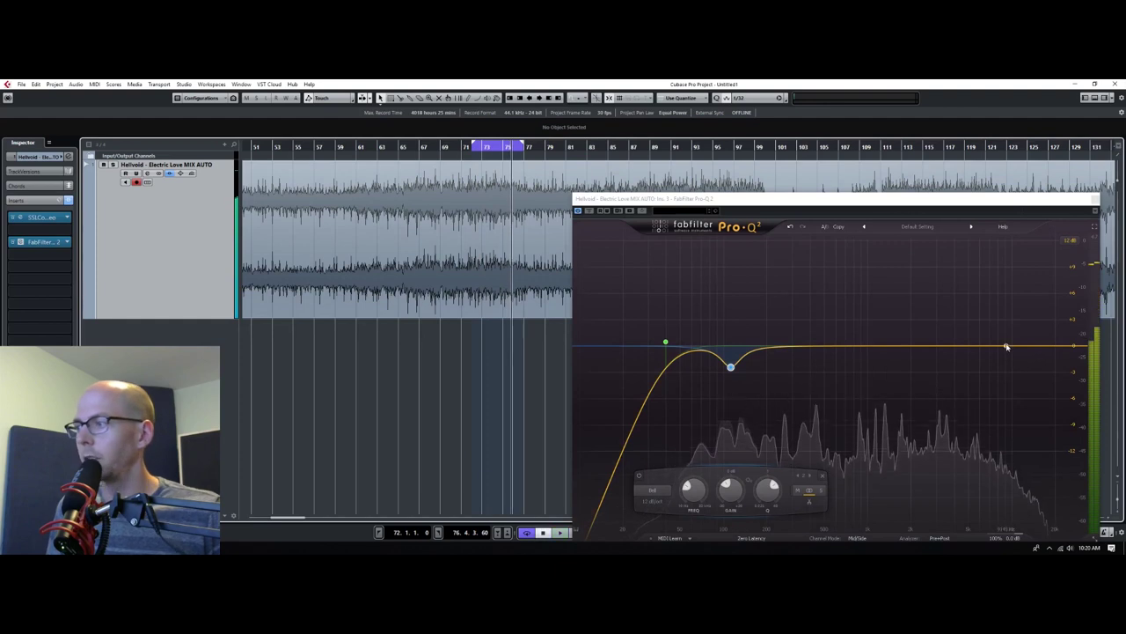
Insert the PuigTec EQP1A Stereo equalizer after Pro-Q 2 and move its window beside the Pro-Q 2 display
{"action": "left_click", "coordinate": [27, 253]}
{"action": "type", "text": "puig"}
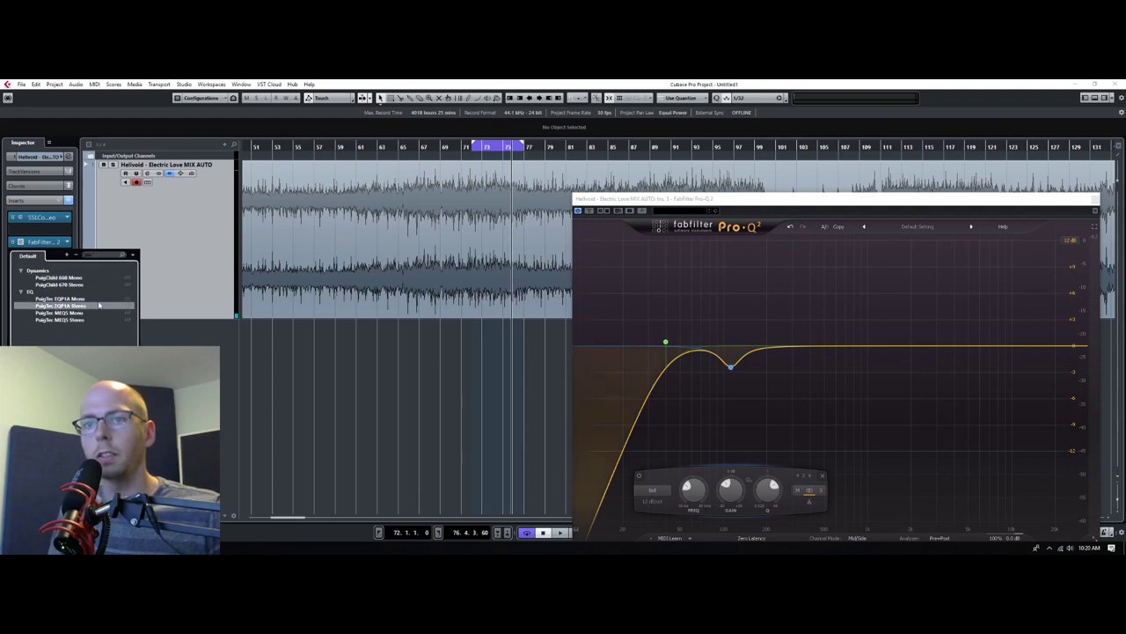
{"action": "left_click", "coordinate": [53, 305]}
{"action": "left_click_drag", "start_coordinate": [749, 162], "coordinate": [773, 183]}
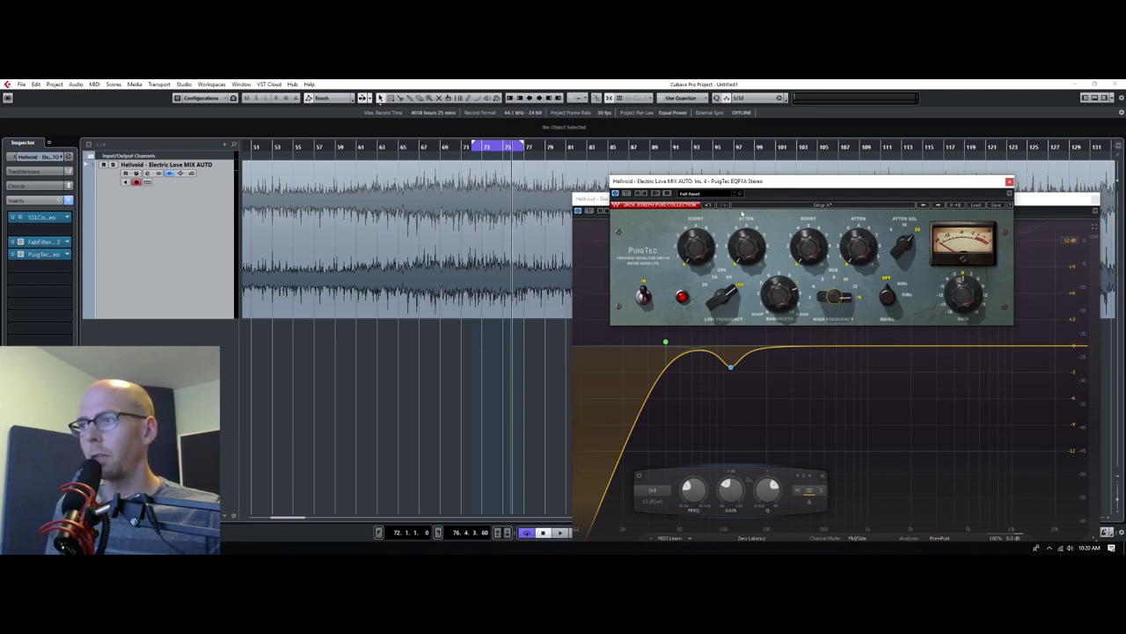
{"action": "left_click_drag", "start_coordinate": [742, 182], "coordinate": [295, 305]}
Adjust the PuigTec's high-frequency boost and its frequency selector while auditioning the loop, and close the plug-in window
{"action": "key", "text": "space"}
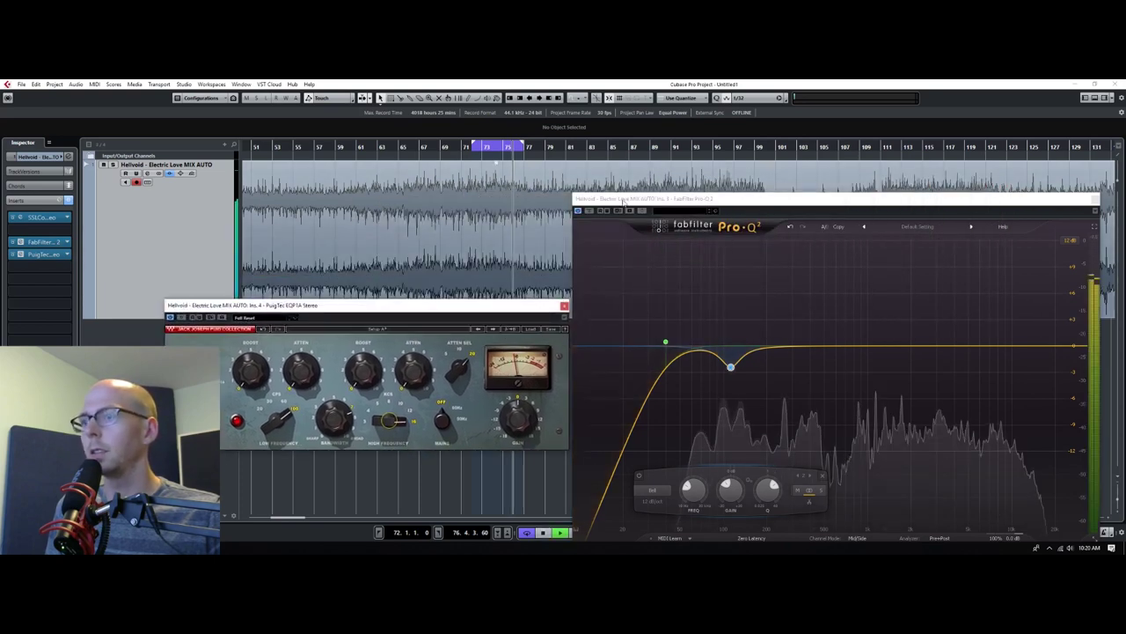
{"action": "mouse_move", "coordinate": [364, 370]}
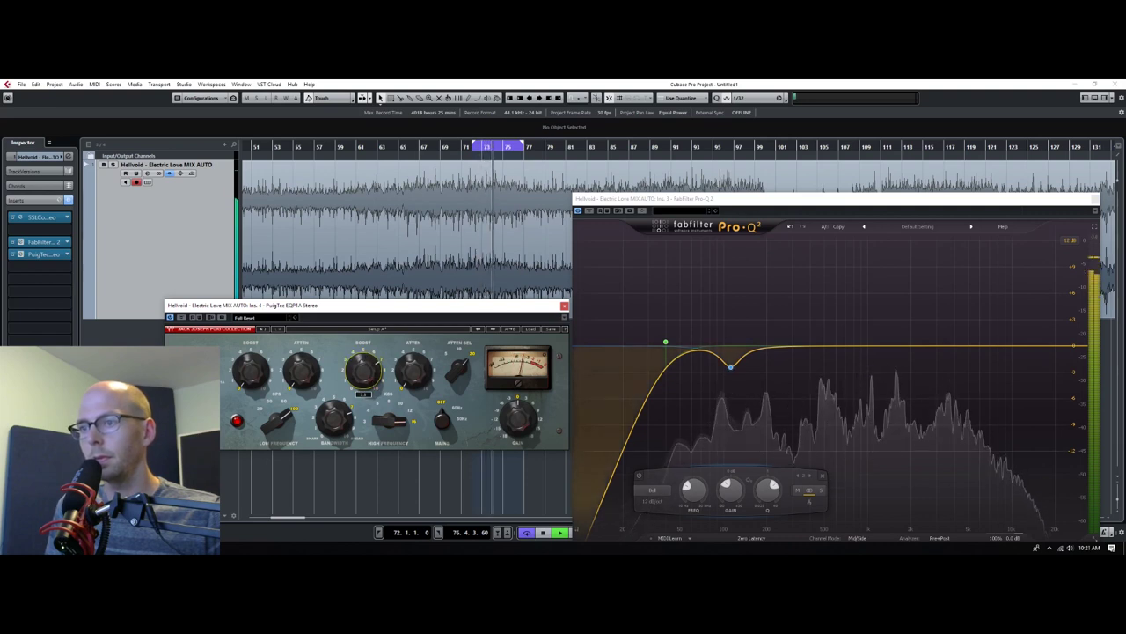
{"action": "mouse_move", "coordinate": [400, 414]}
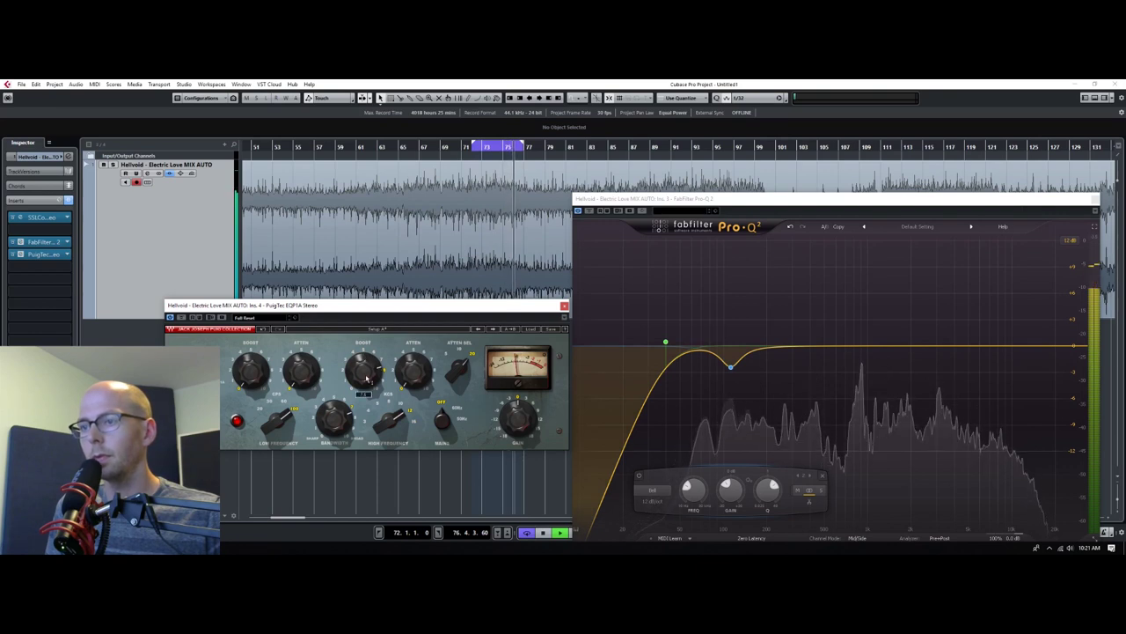
{"action": "key", "text": "space"}
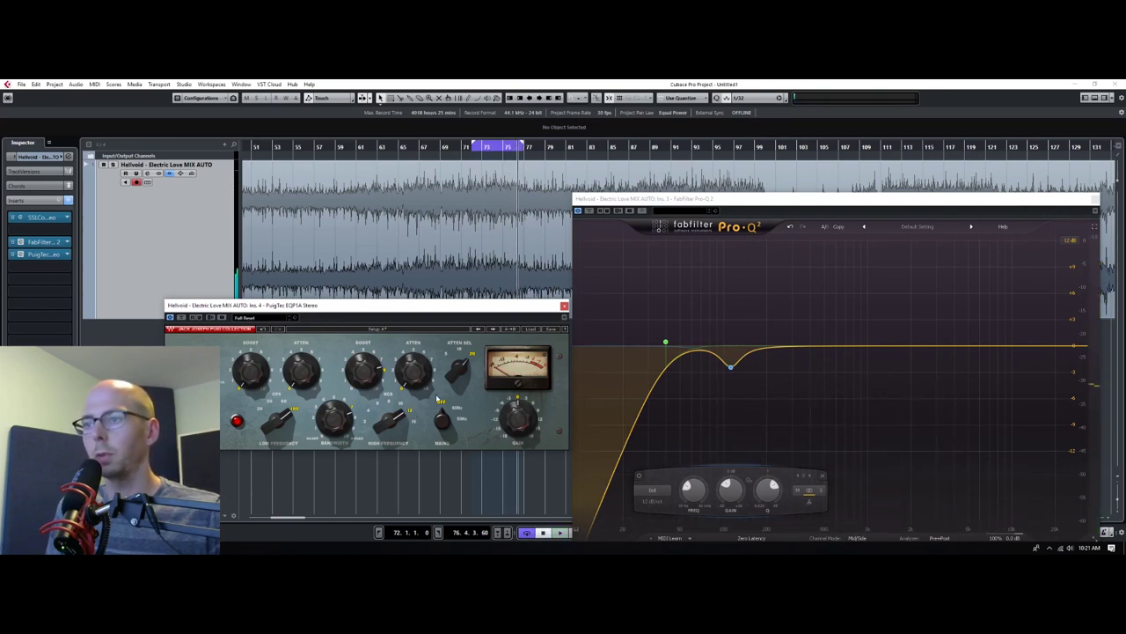
{"action": "key", "text": "space"}
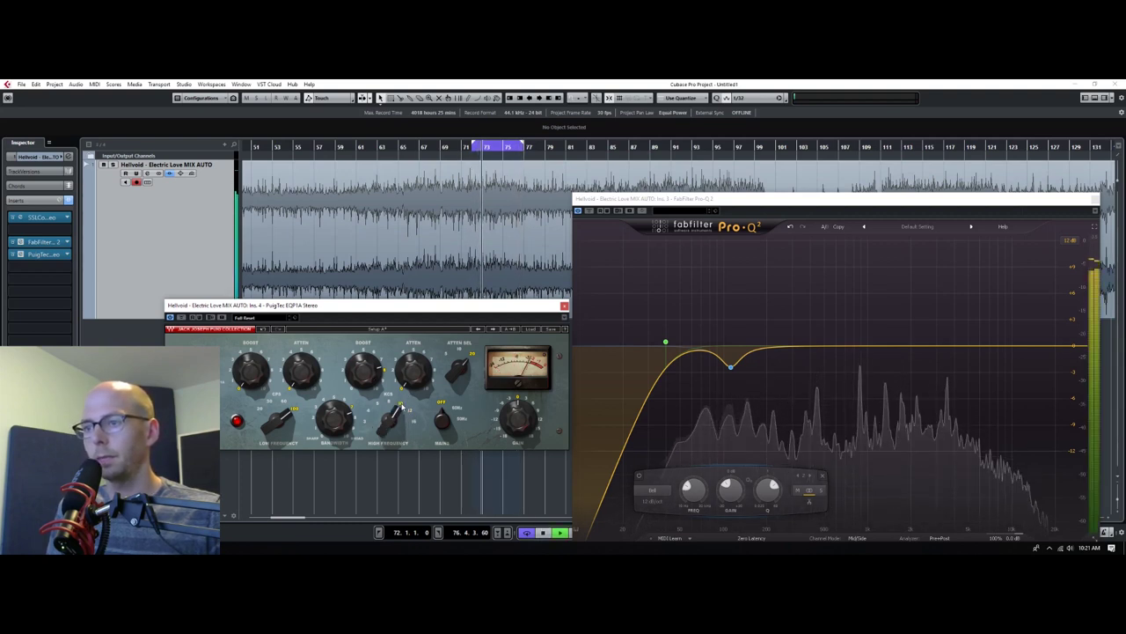
{"action": "key", "text": "space"}
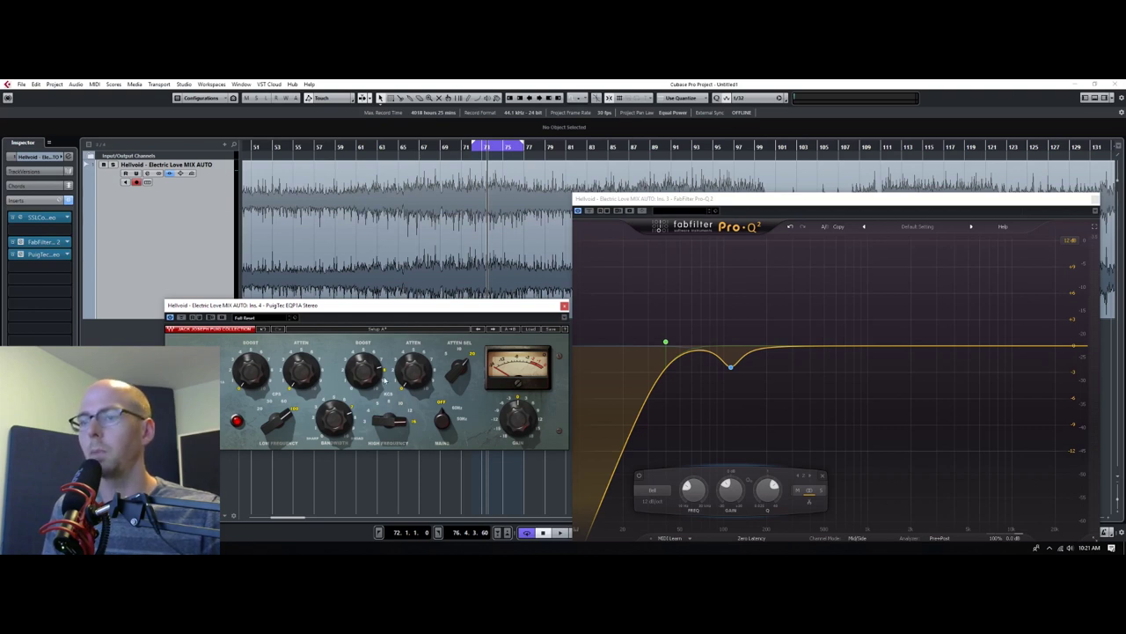
{"action": "key", "text": "space"}
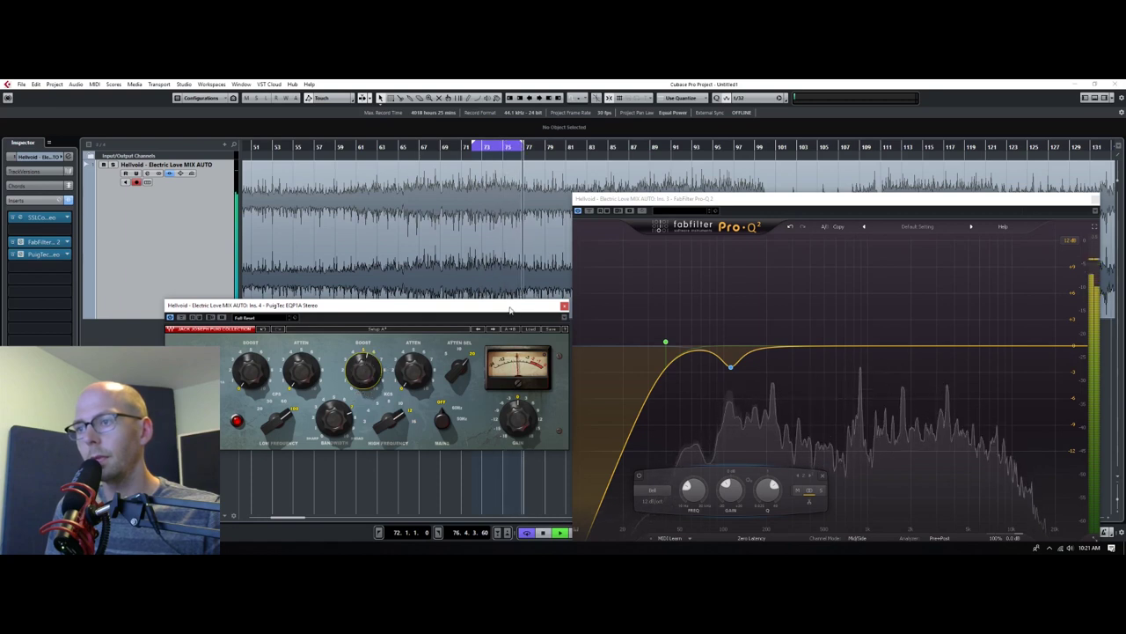
{"action": "key", "text": "space"}
{"action": "left_click", "coordinate": [564, 305]}
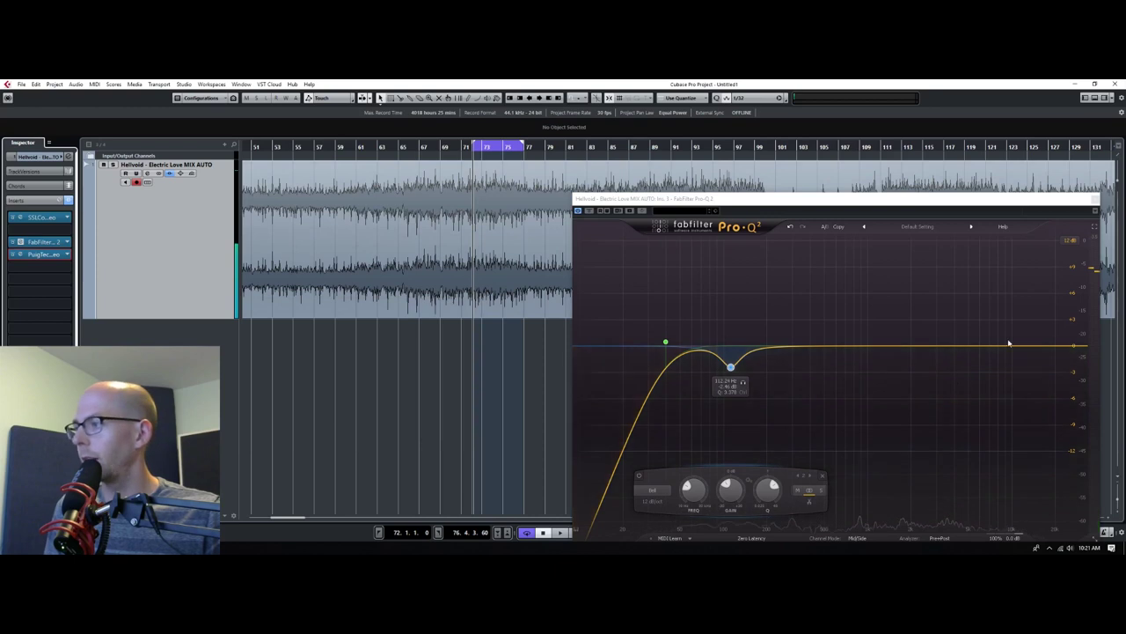
Reposition the Pro-Q 2 window and add a high shelf near 10 kHz with about 2 dB of boost during loop playback
{"action": "left_click_drag", "start_coordinate": [793, 201], "coordinate": [792, 138]}
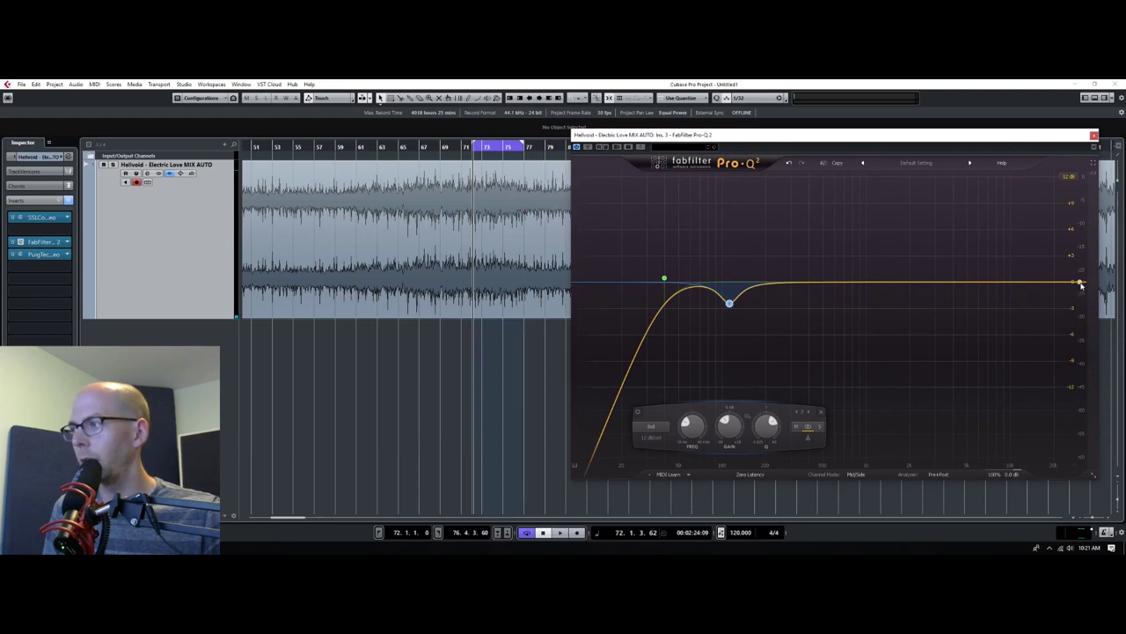
{"action": "left_click_drag", "start_coordinate": [1082, 285], "coordinate": [1080, 278]}
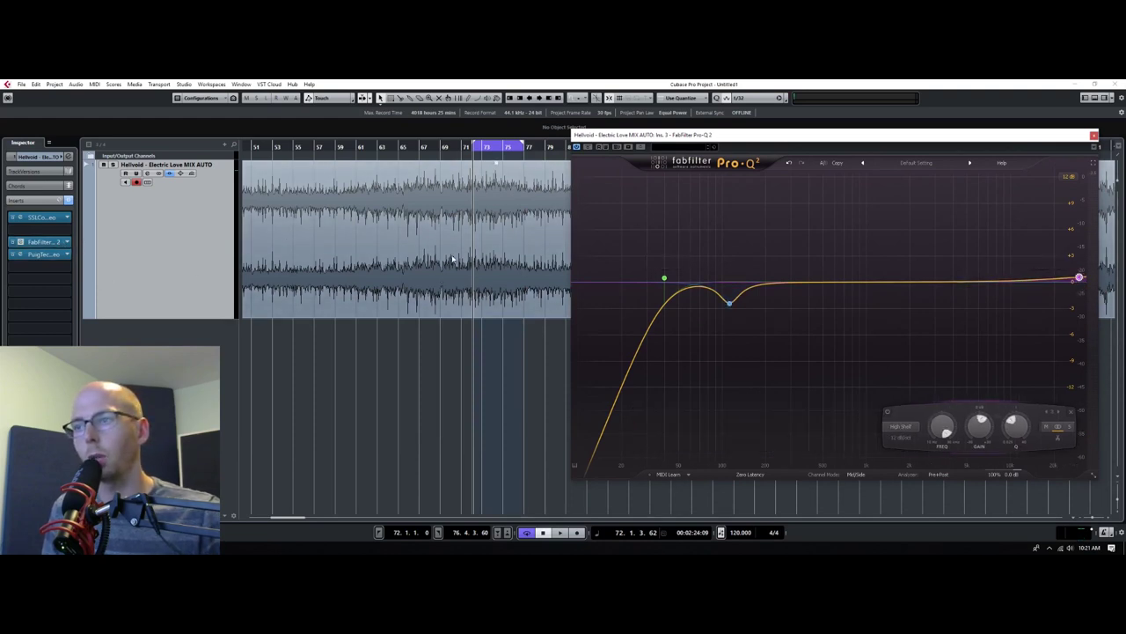
{"action": "key", "text": "space"}
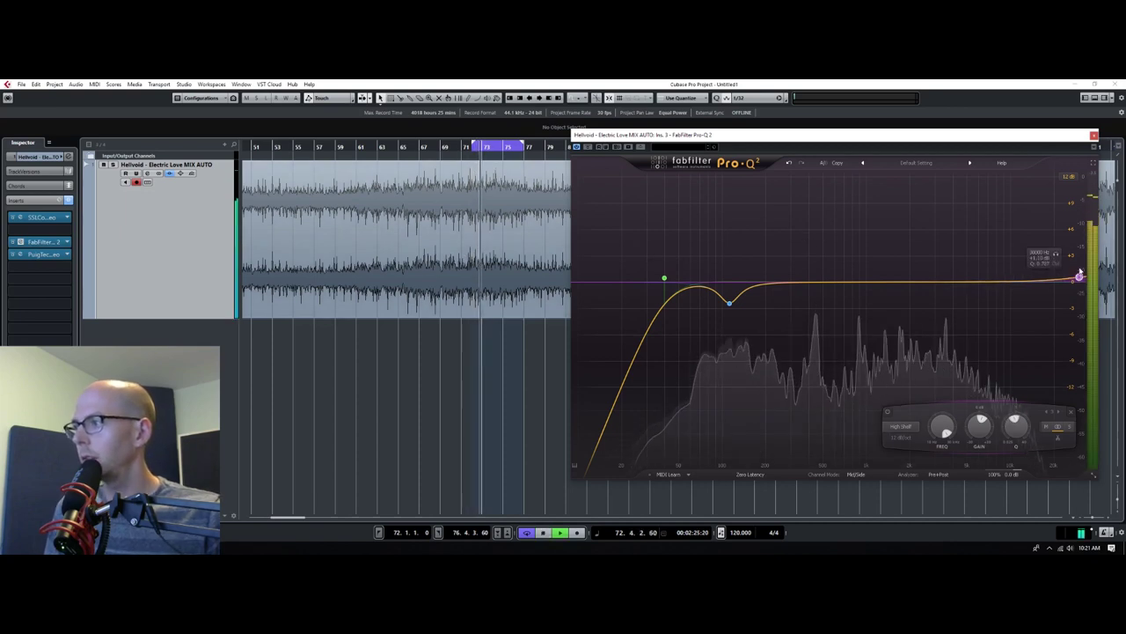
{"action": "left_click_drag", "start_coordinate": [1079, 277], "coordinate": [1013, 255]}
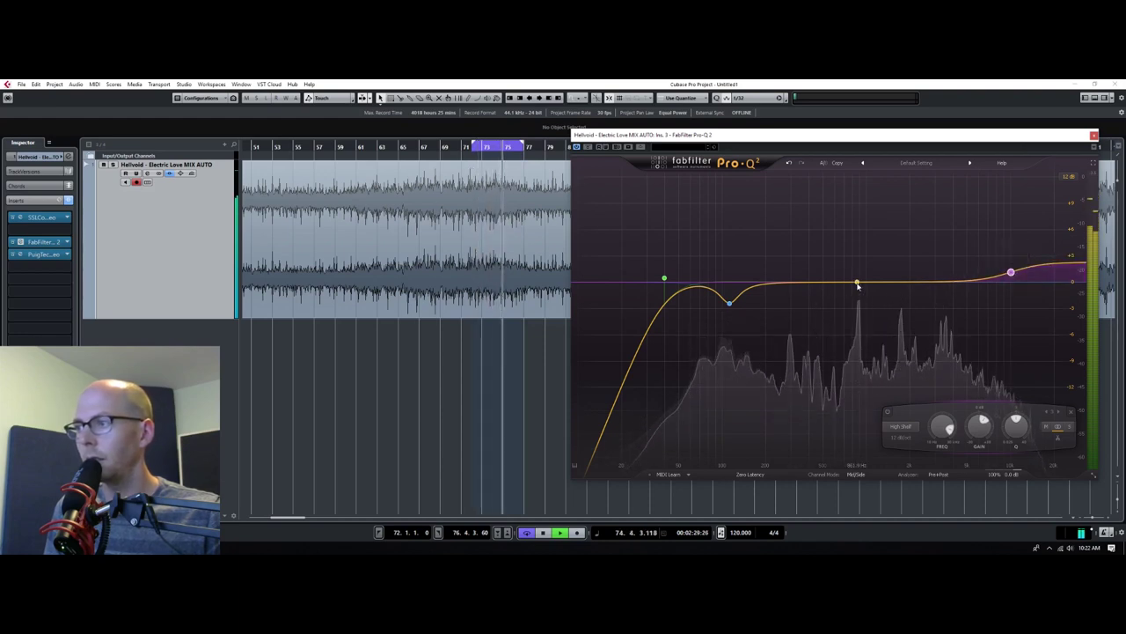
Add a narrow bell cut near 3.5 kHz in Pro-Q 2 and ease it to about 1.4 dB while auditioning the loop
{"action": "left_click_drag", "start_coordinate": [851, 284], "coordinate": [950, 308]}
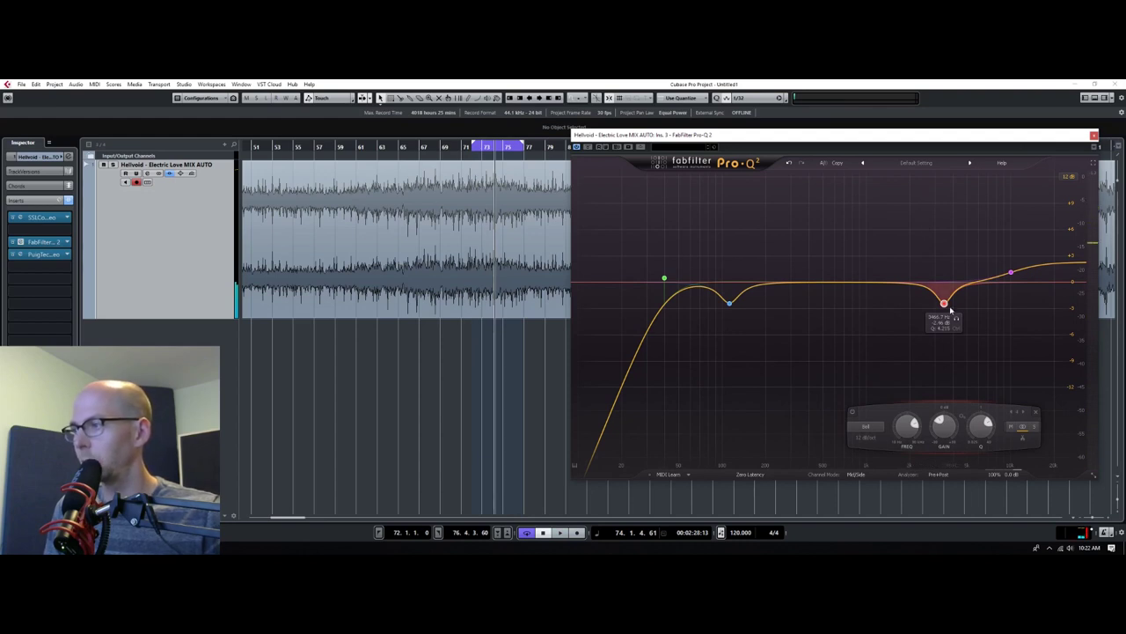
{"action": "key", "text": "space"}
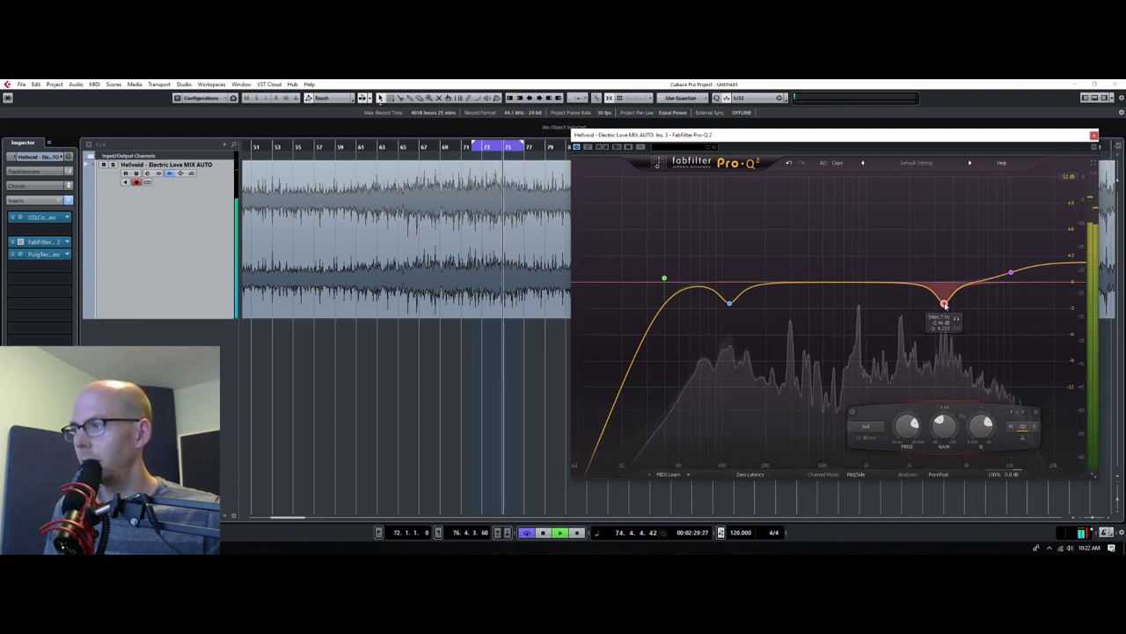
{"action": "mouse_move", "coordinate": [944, 303]}
{"action": "left_mouse_down"}
{"action": "mouse_move", "coordinate": [944, 243]}
{"action": "mouse_move", "coordinate": [944, 305]}
{"action": "mouse_move", "coordinate": [945, 292]}
{"action": "left_mouse_up"}
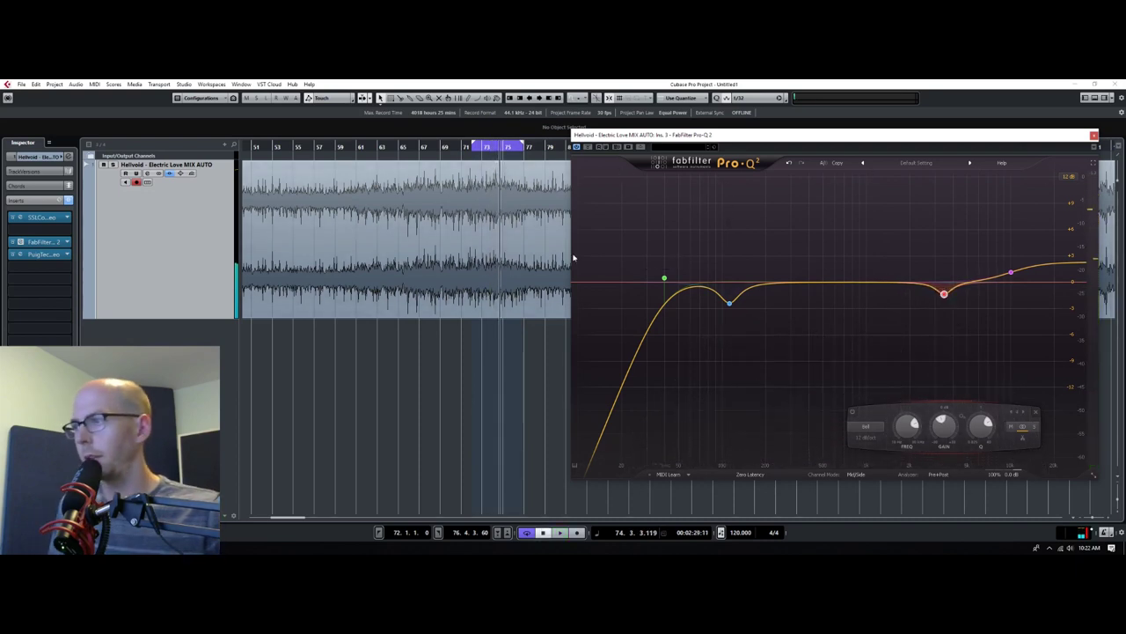
{"action": "key", "text": "space"}
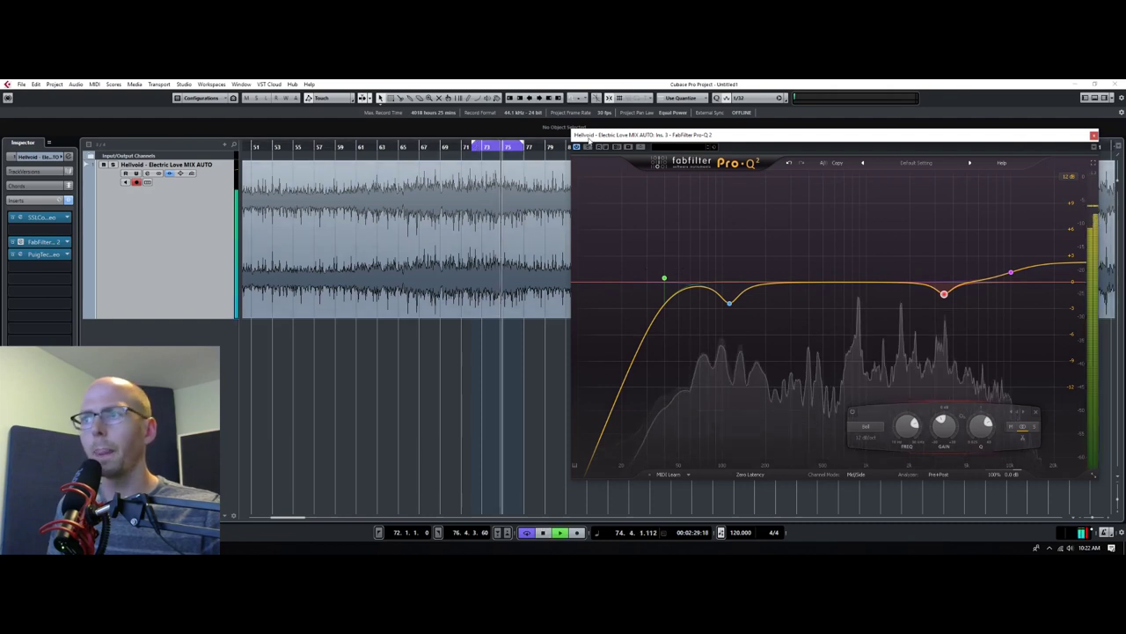
Look at the Pro-Q 2 spectrum analyzer settings, close them, and resume loop playback
{"action": "key", "text": "space"}
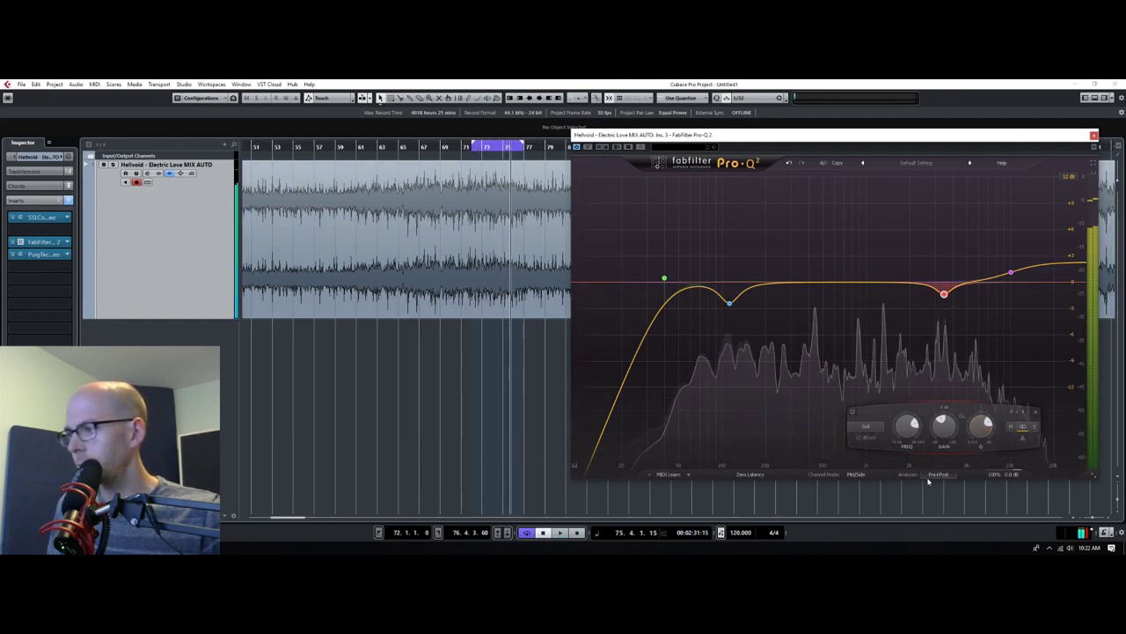
{"action": "left_click", "coordinate": [938, 474]}
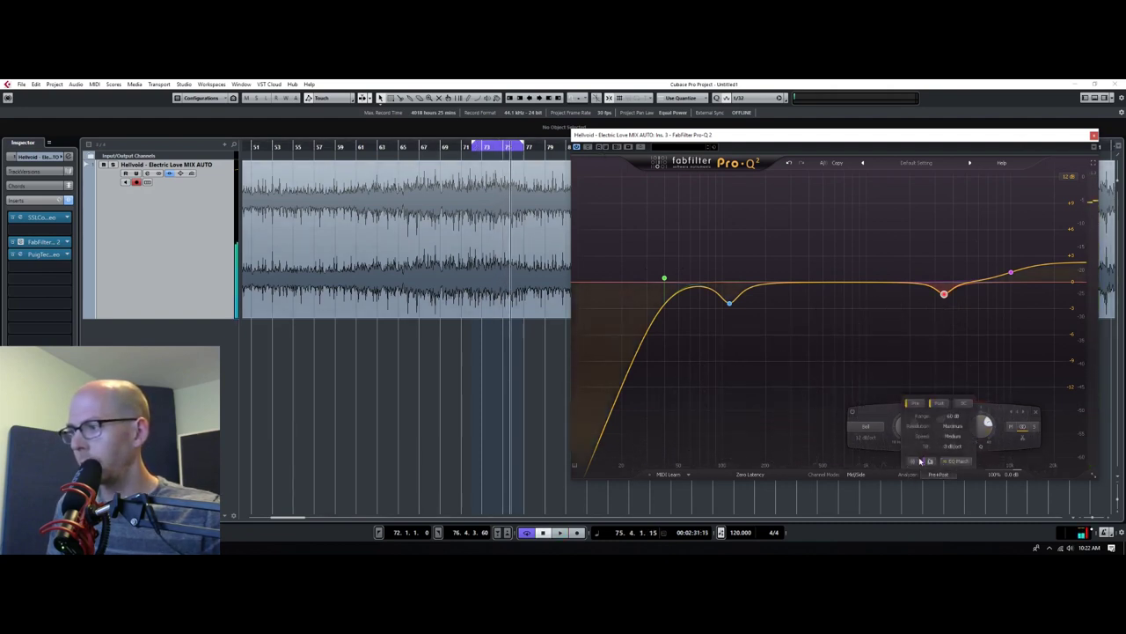
{"action": "left_click", "coordinate": [486, 146]}
{"action": "key", "text": "space"}
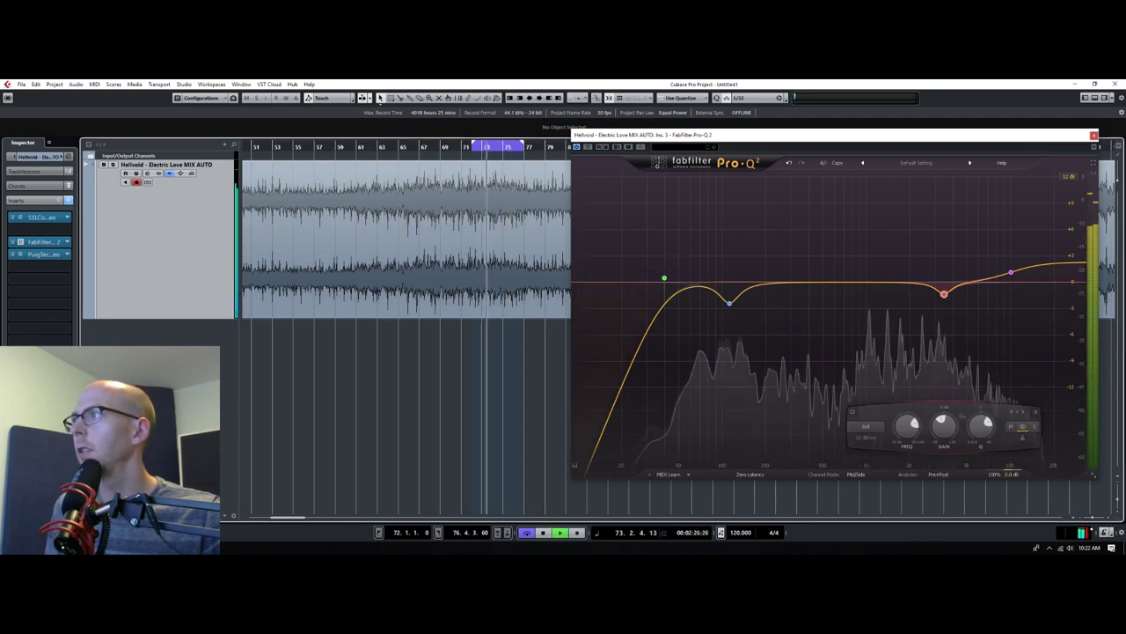
Compare the mix with all insert effects bypassed and active during loop playback, leaving them active, and stop playback
{"action": "key", "text": "alt+F4"}
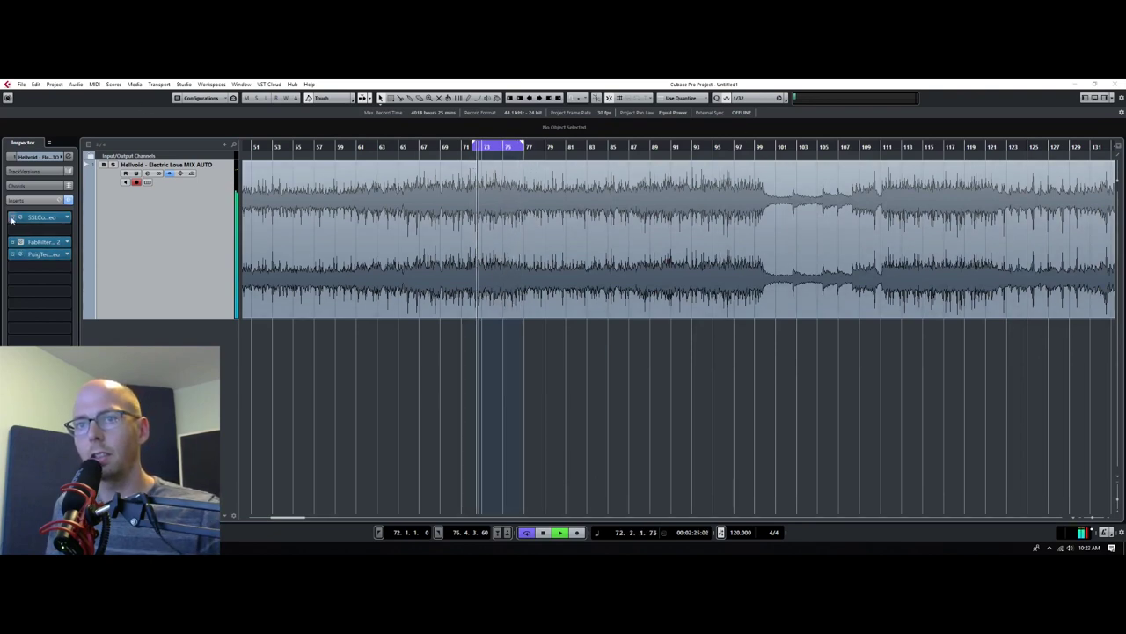
{"action": "left_click", "coordinate": [69, 201]}
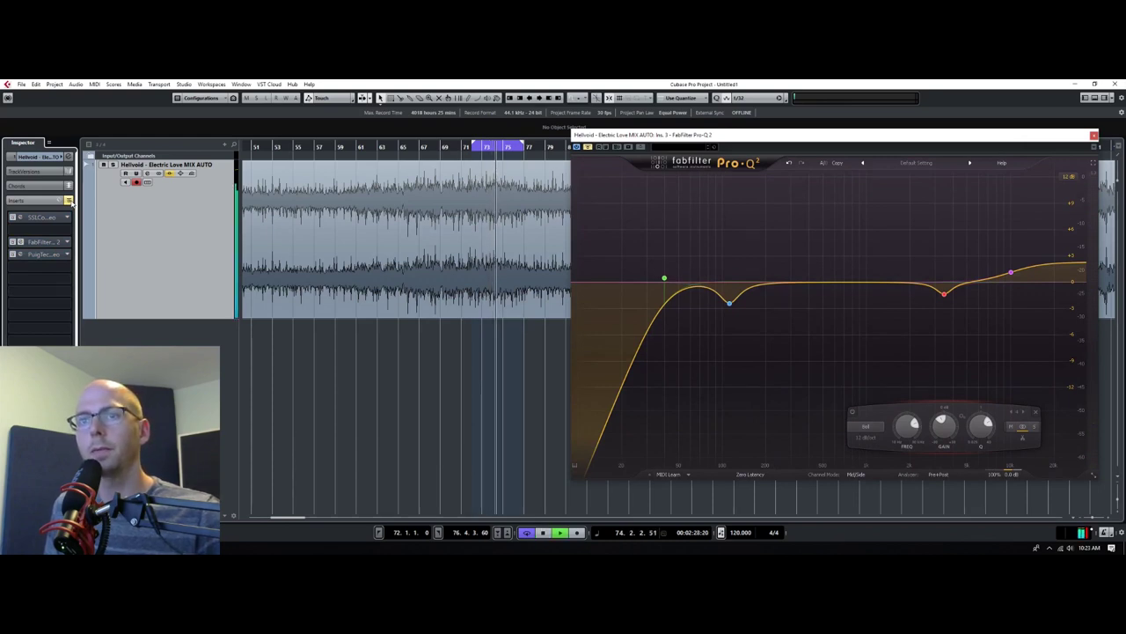
{"action": "left_click", "coordinate": [69, 201]}
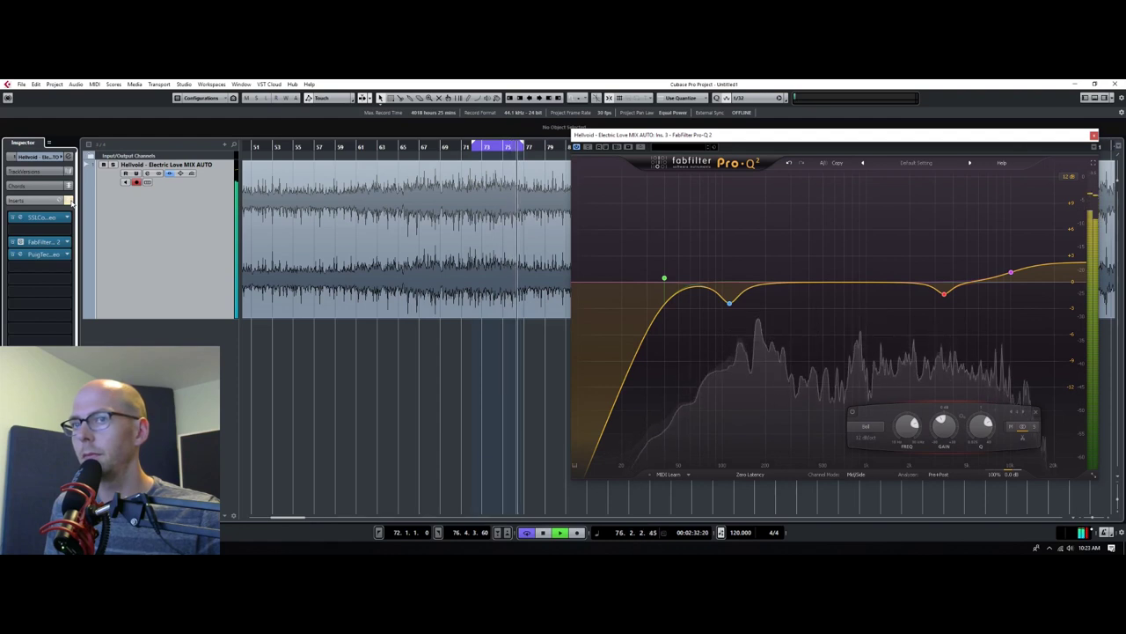
{"action": "left_click", "coordinate": [69, 201]}
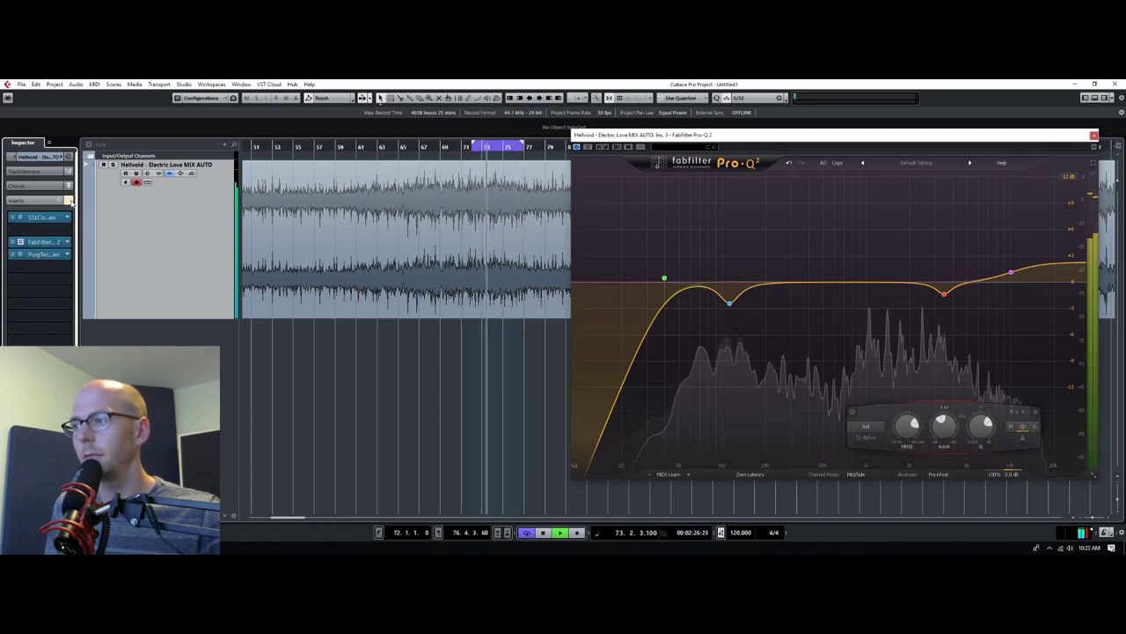
{"action": "key", "text": "space"}
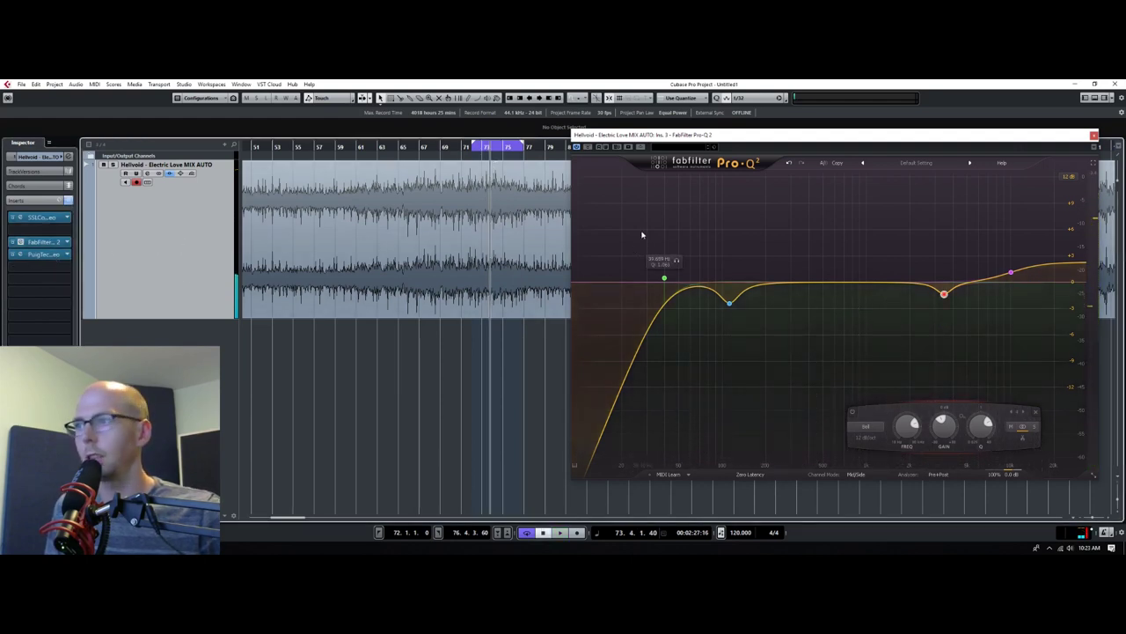
Insert MaxxBass Stereo in a free insert slot below the PuigTec and reposition its window
{"action": "left_click", "coordinate": [42, 279]}
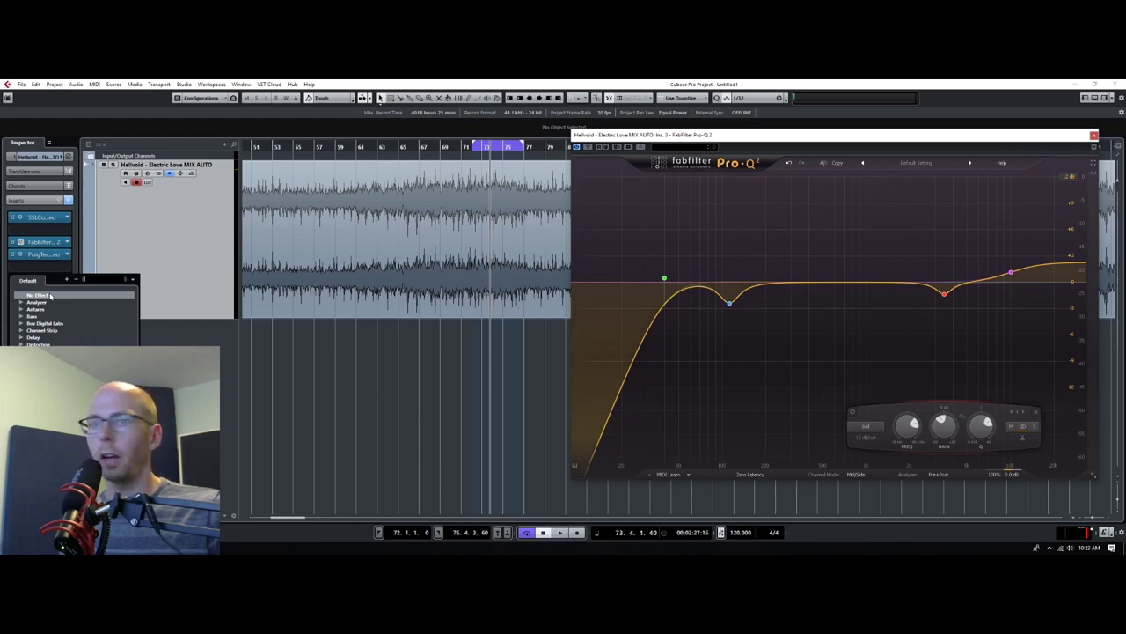
{"action": "type", "text": "maxx"}
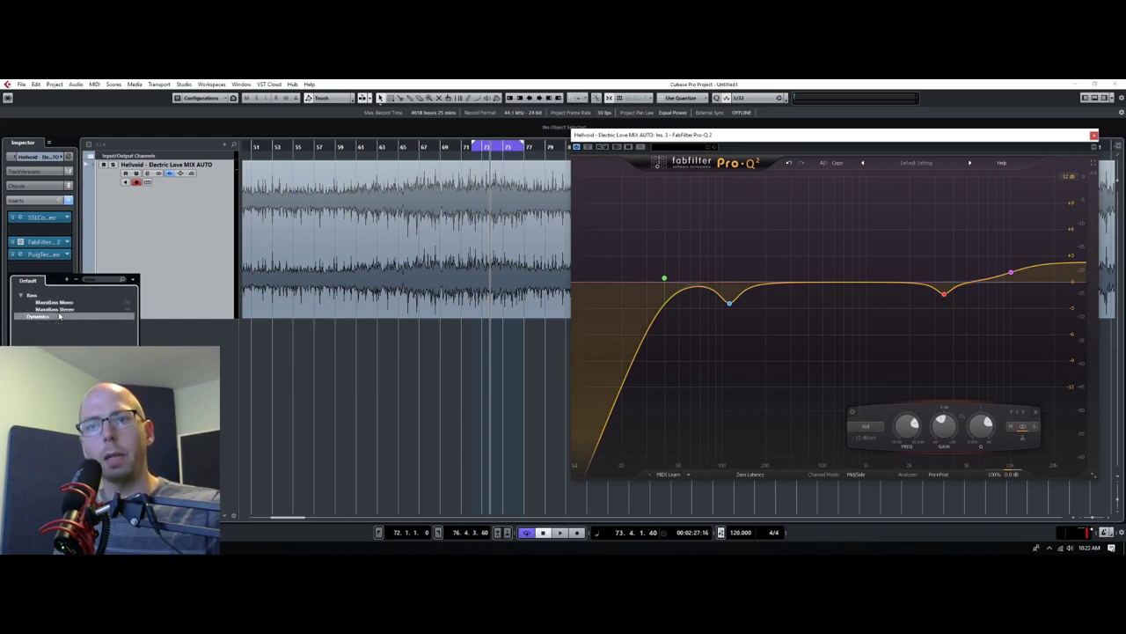
{"action": "left_click", "coordinate": [55, 310]}
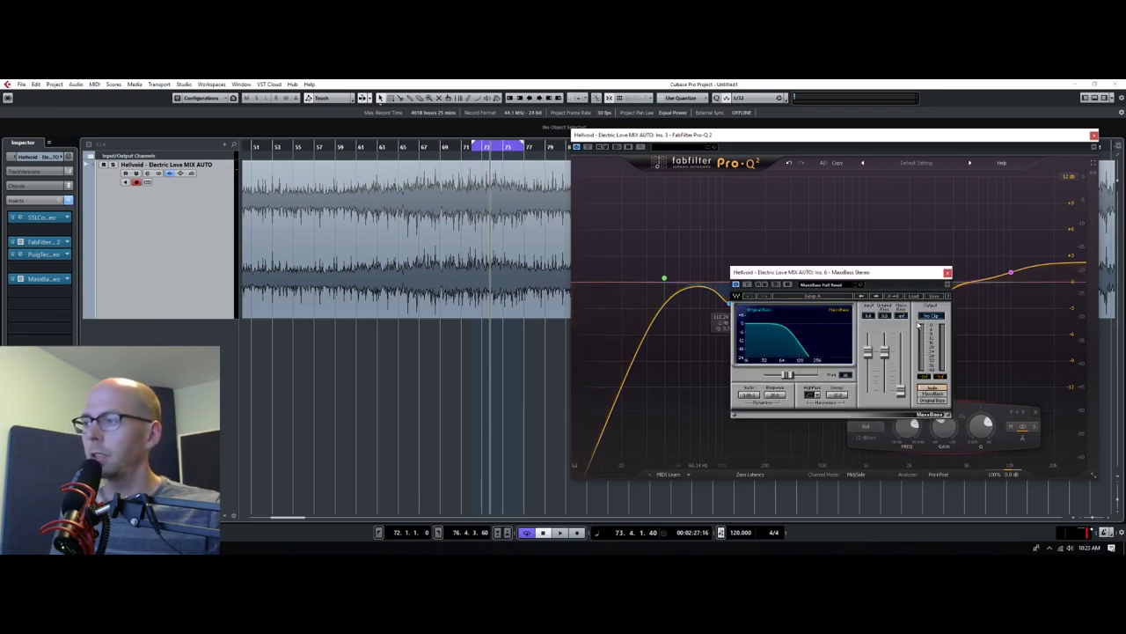
{"action": "left_click_drag", "start_coordinate": [896, 277], "coordinate": [921, 247]}
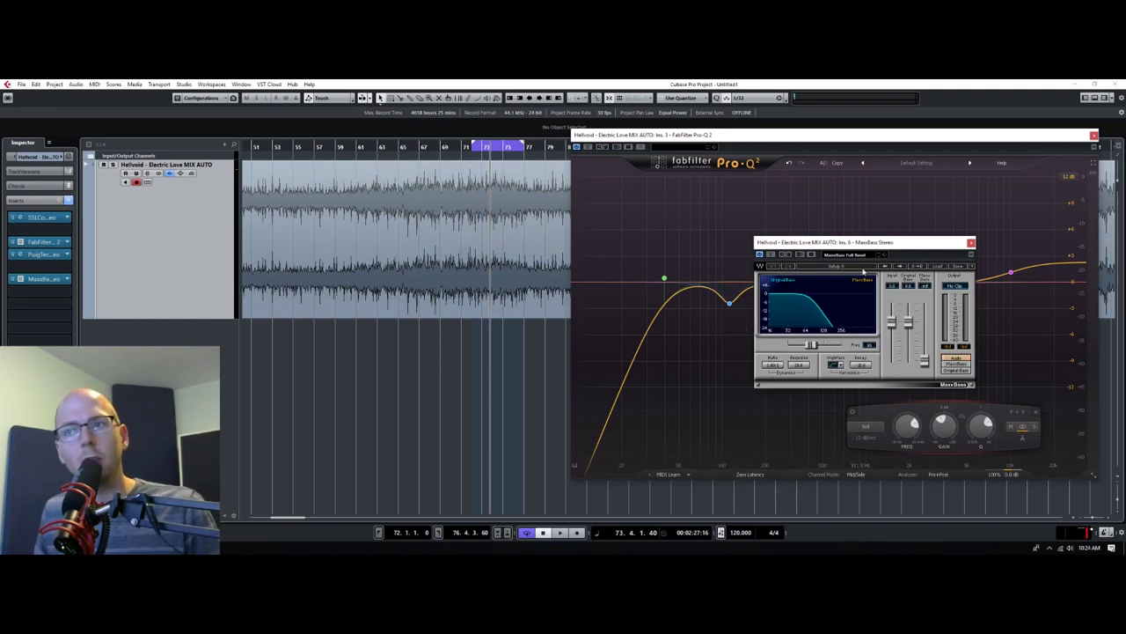
Load the Light preset in MaxxBass, audition its added bass harmonics in the loop, and close the plug-in window
{"action": "key", "text": "space"}
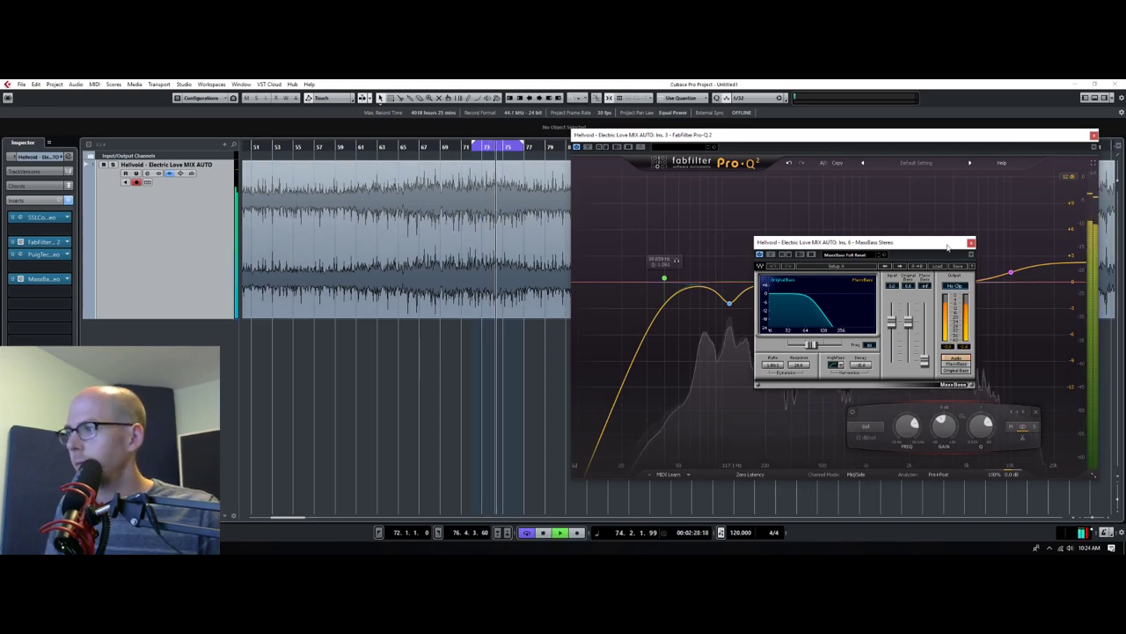
{"action": "left_click", "coordinate": [937, 266]}
{"action": "left_click", "coordinate": [960, 335]}
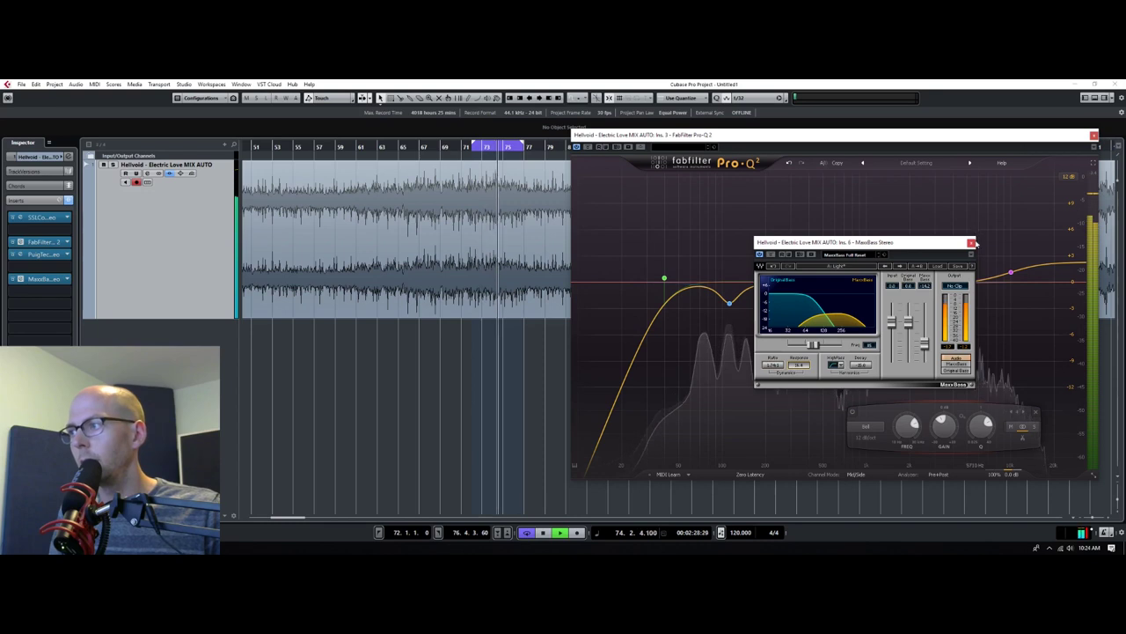
{"action": "left_click", "coordinate": [971, 242]}
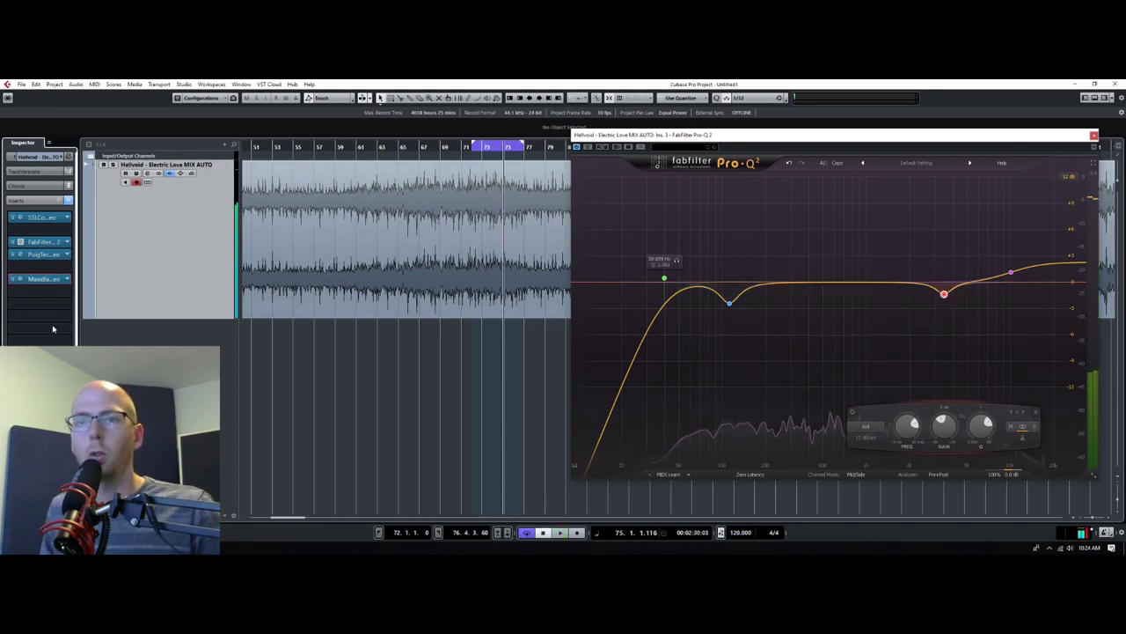
Insert LinMB Stereo in a free slot below MaxxBass, reposition its window, and set the range of all bands to -24 dB
{"action": "left_click", "coordinate": [58, 256]}
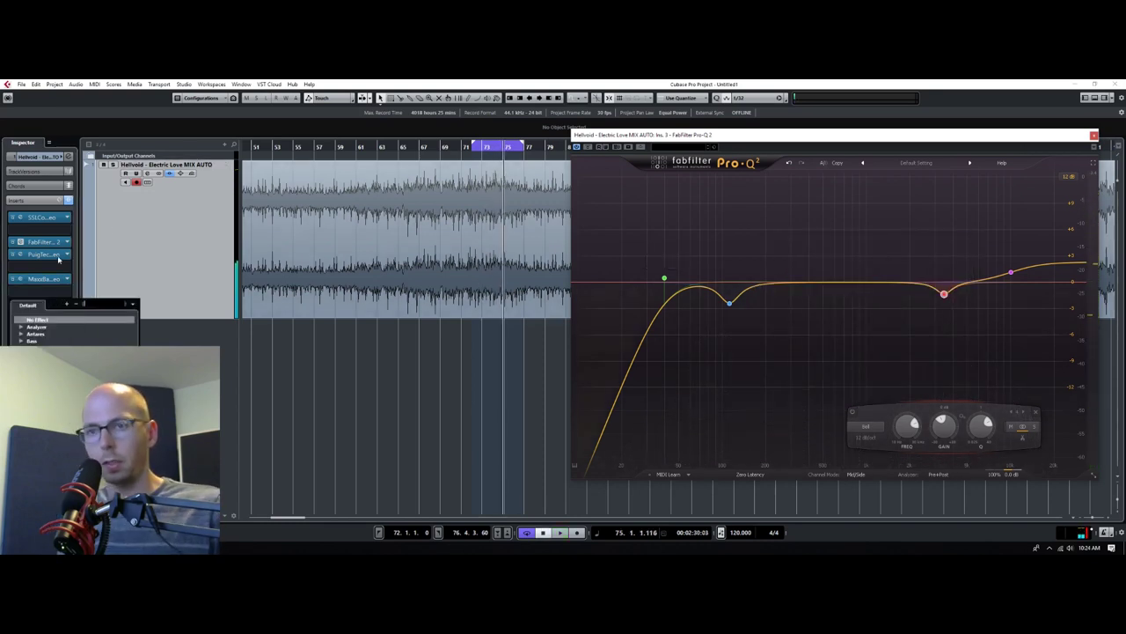
{"action": "type", "text": "lin"}
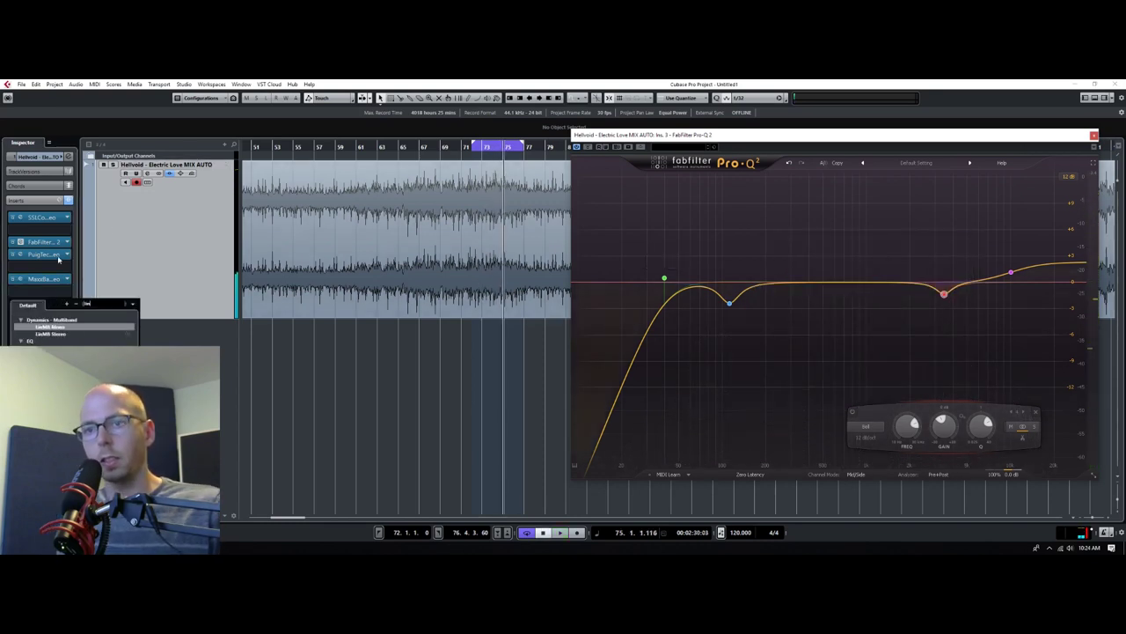
{"action": "left_click", "coordinate": [52, 334]}
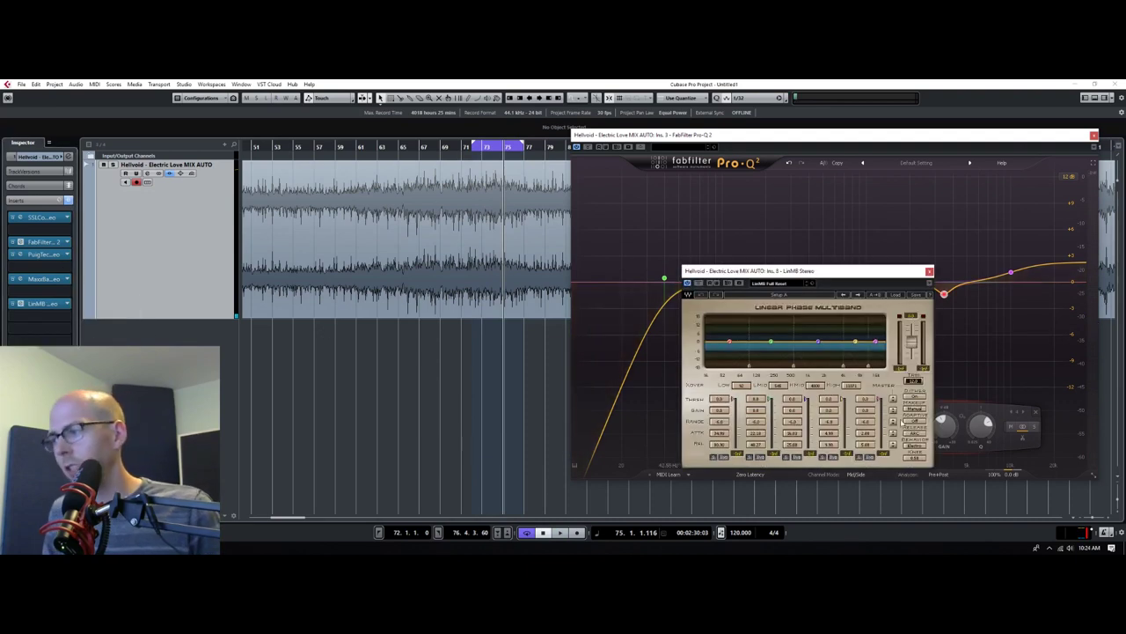
{"action": "left_click_drag", "start_coordinate": [762, 274], "coordinate": [772, 255]}
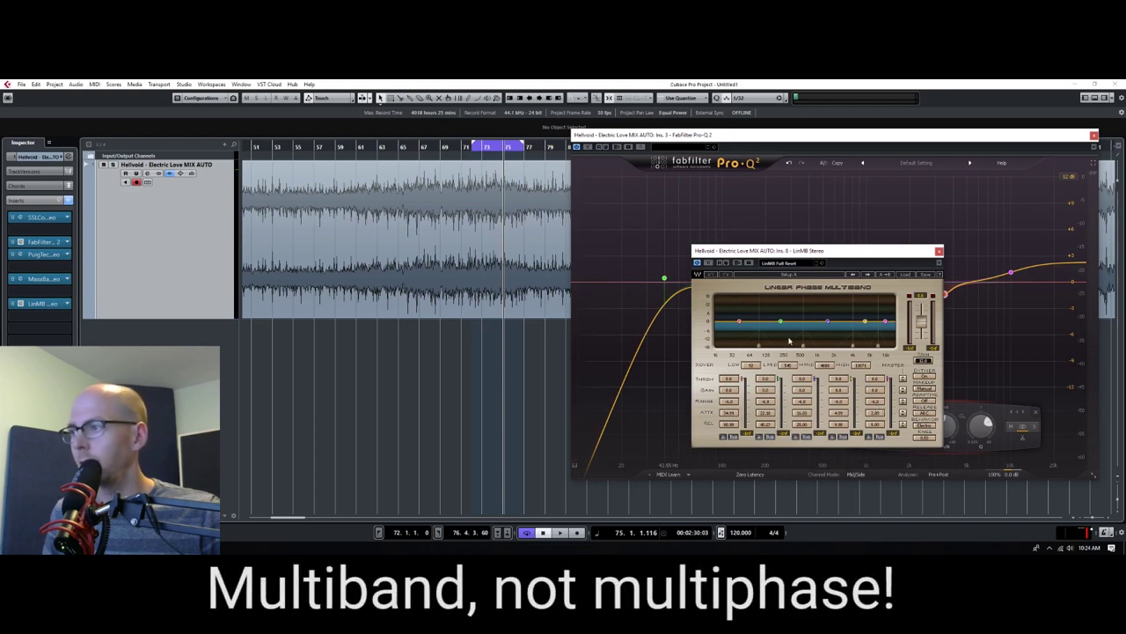
{"action": "left_click", "coordinate": [902, 402]}
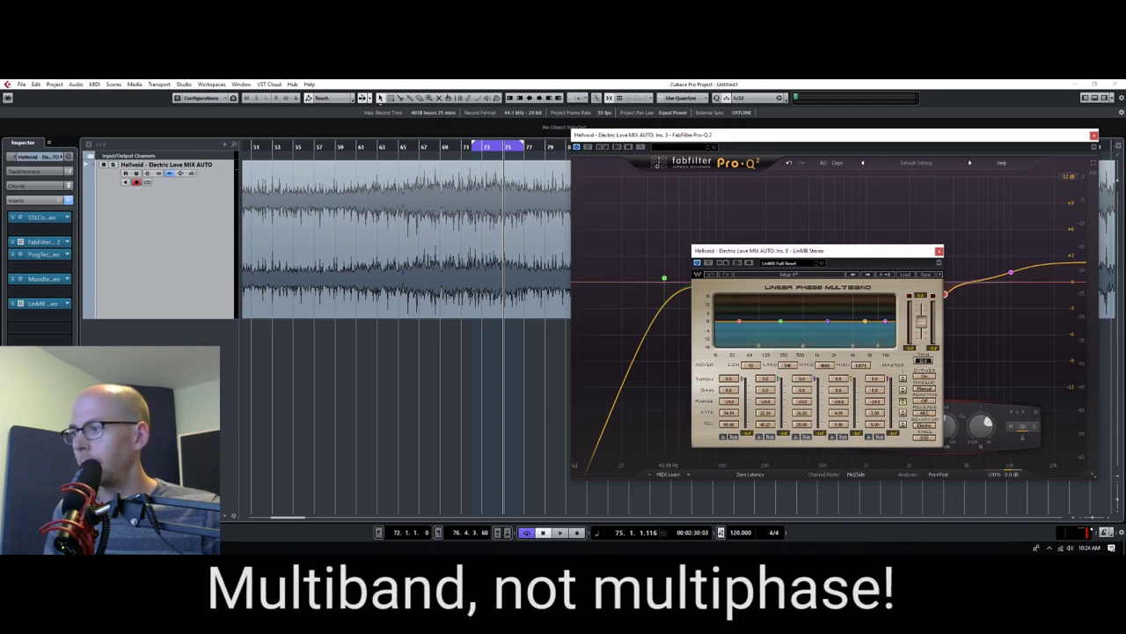
{"action": "left_click_drag", "start_coordinate": [904, 249], "coordinate": [875, 220]}
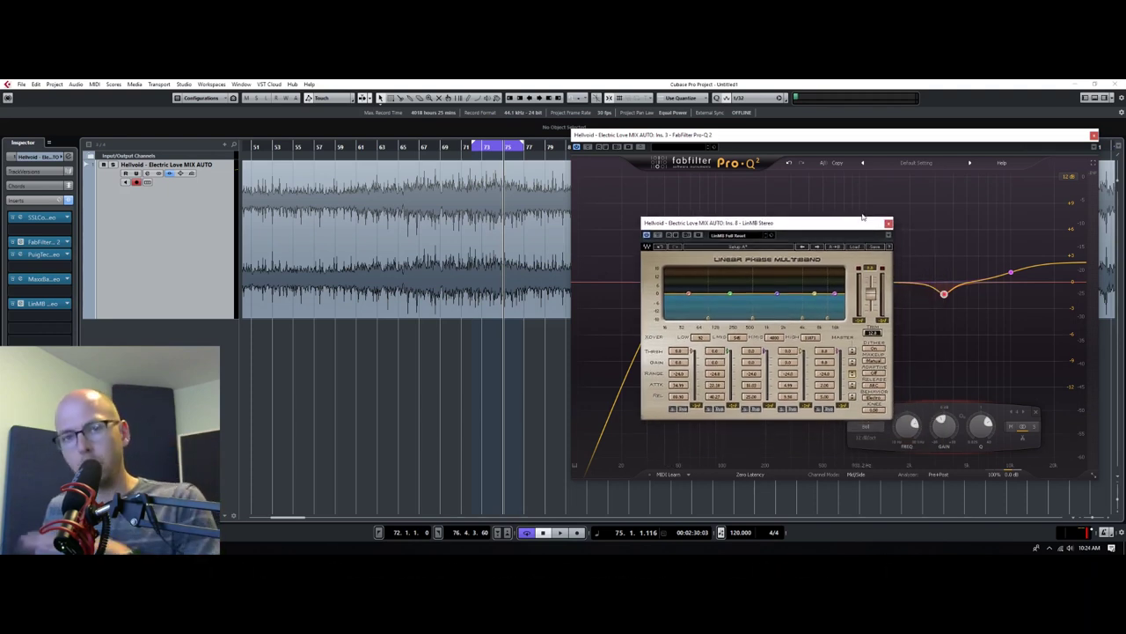
Solo the low band in LinMB and adjust its threshold, attack and release by ear during loop playback, then stop
{"action": "key", "text": "space"}
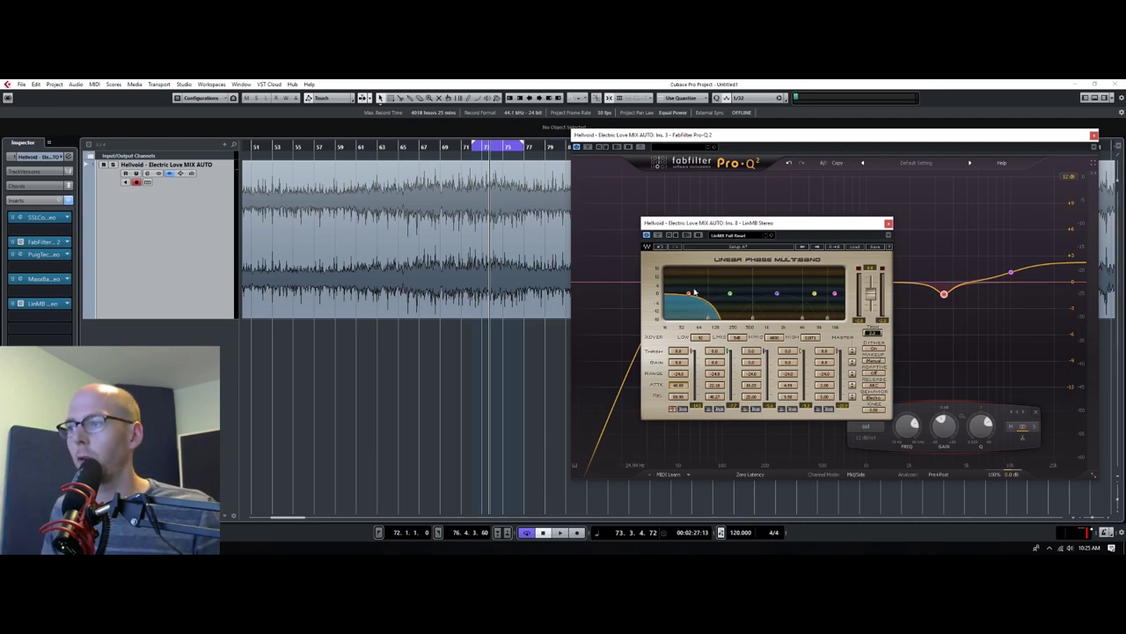
{"action": "left_click", "coordinate": [474, 148]}
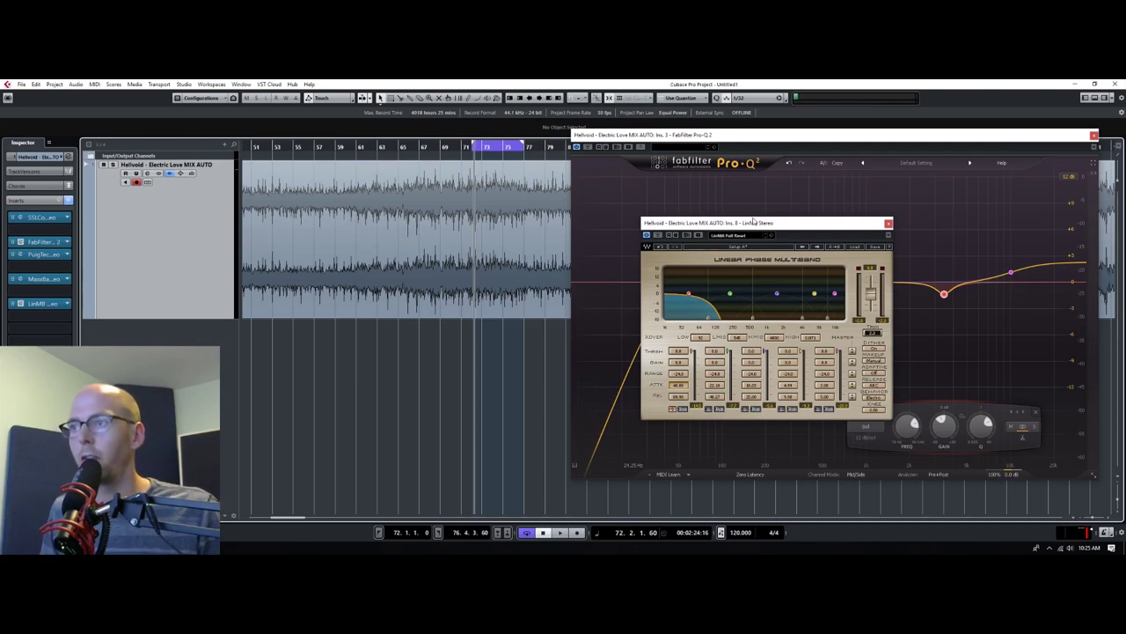
{"action": "key", "text": "space"}
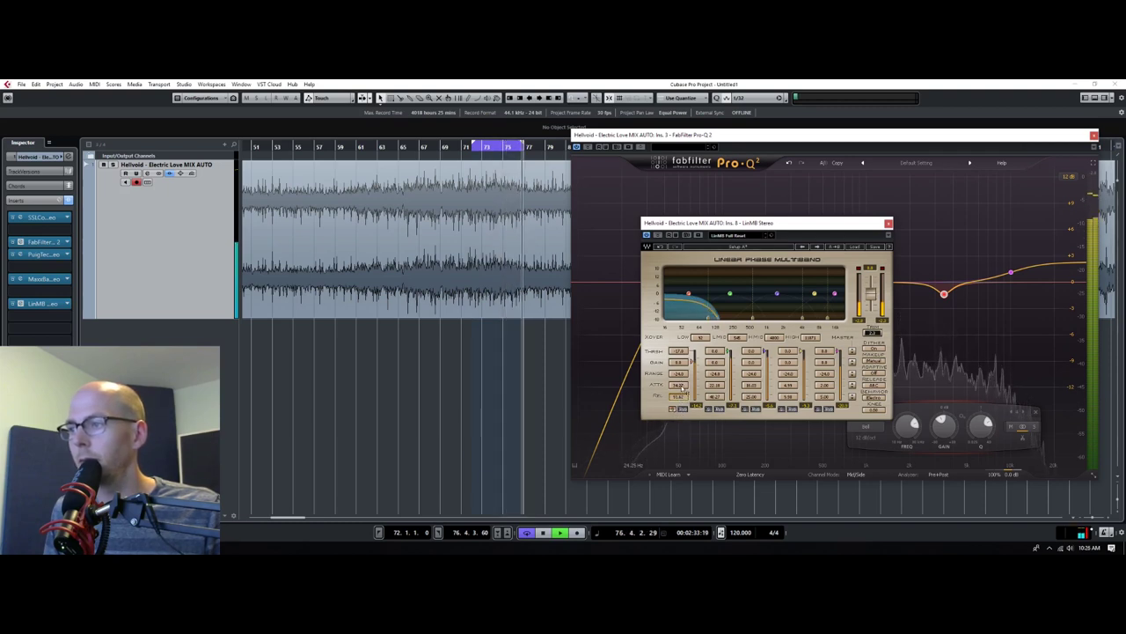
{"action": "key", "text": "space"}
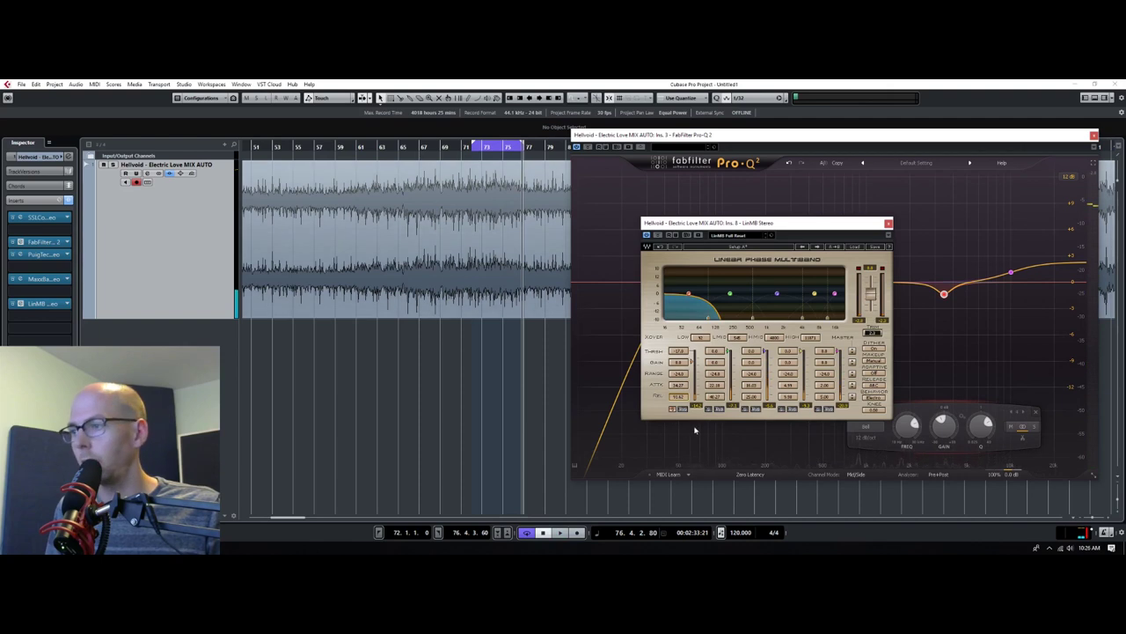
Measure the song's tempo by tapping along in the Beat Calculator during playback from around bar 59, then stop playback and close the calculator
{"action": "left_click", "coordinate": [344, 144]}
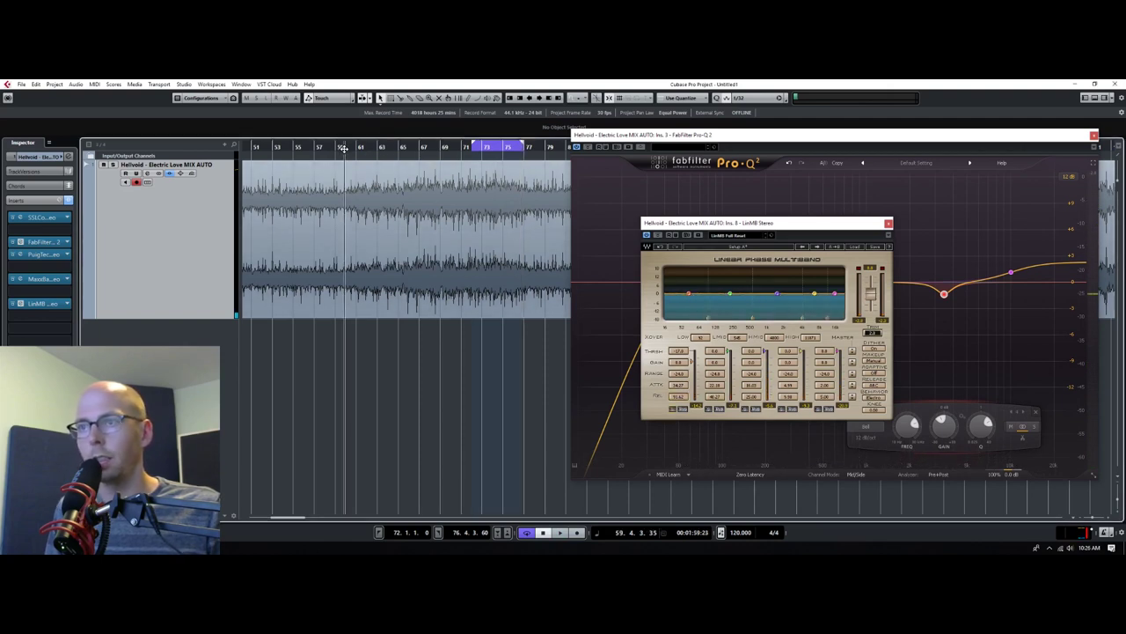
{"action": "key", "text": "ctrl+b"}
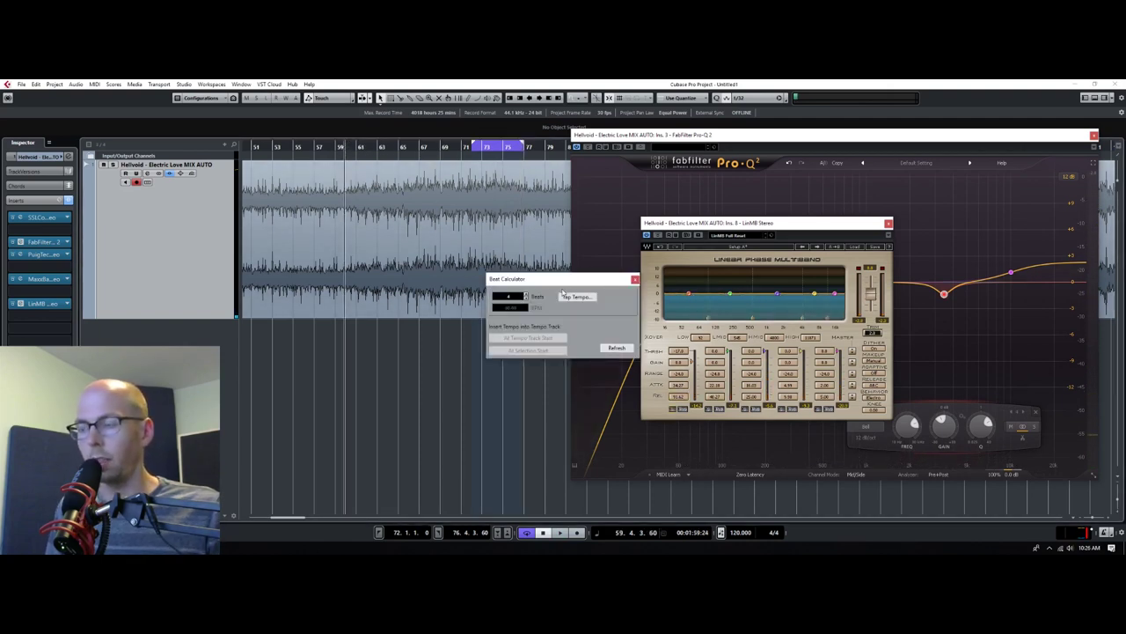
{"action": "left_click_drag", "start_coordinate": [568, 281], "coordinate": [641, 310]}
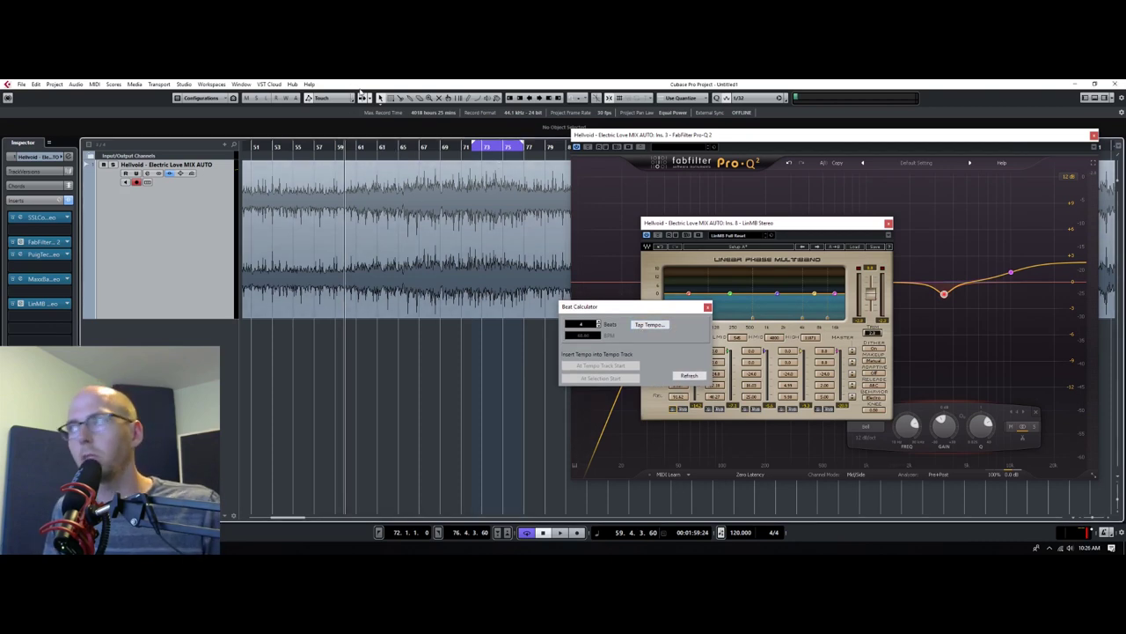
{"action": "key", "text": "space"}
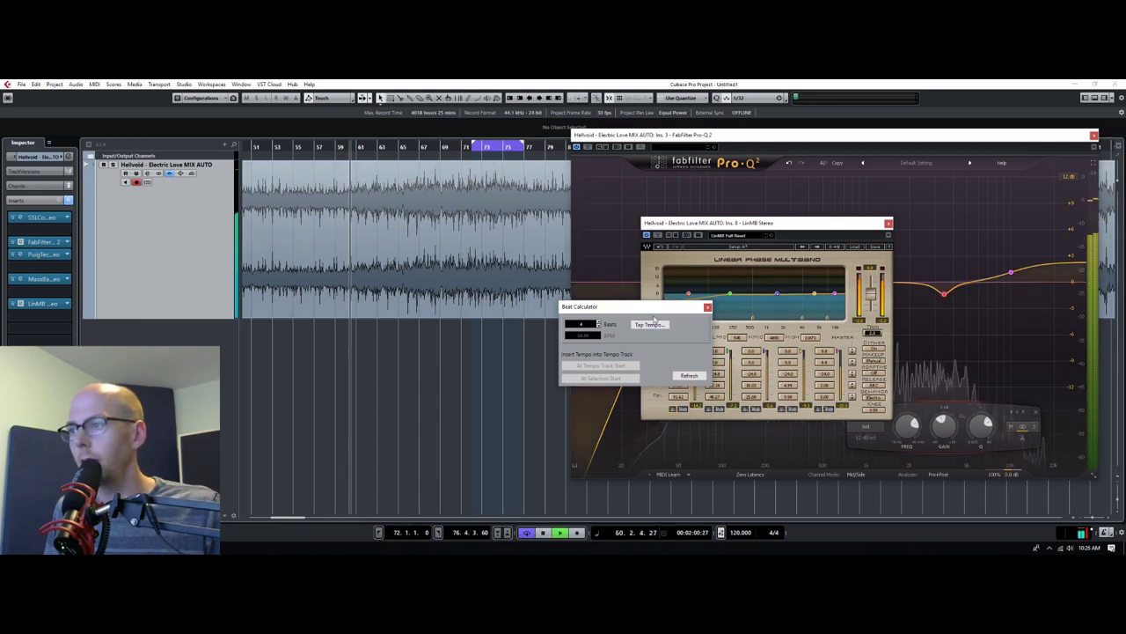
{"action": "left_click", "coordinate": [651, 325]}
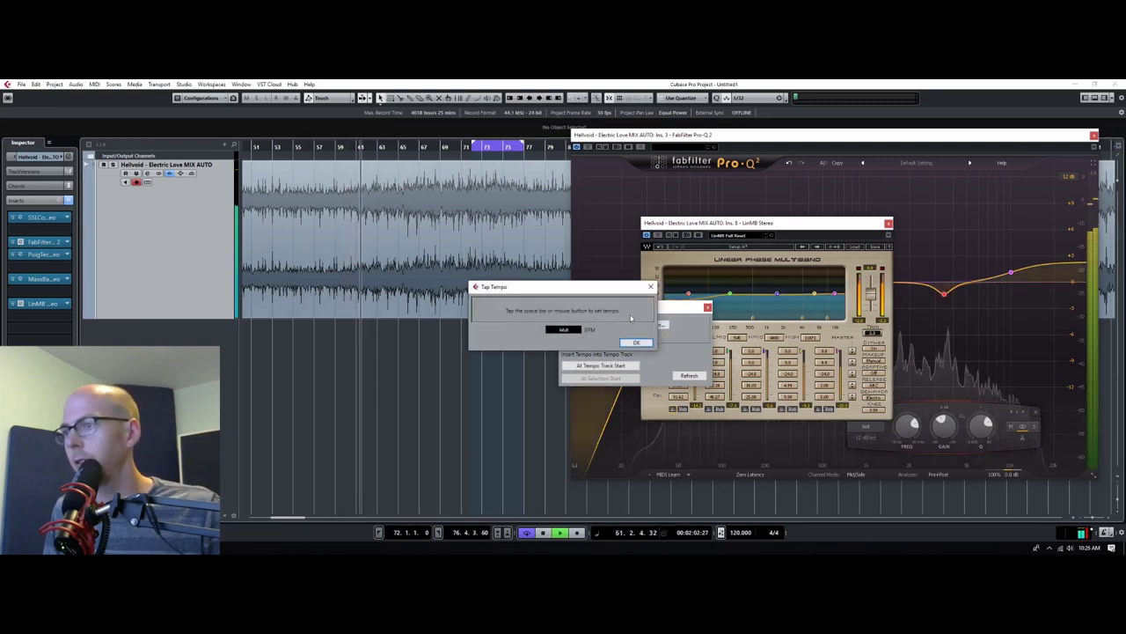
{"action": "key", "text": "space"}
{"action": "key", "text": "space"}
{"action": "key", "text": "space"}
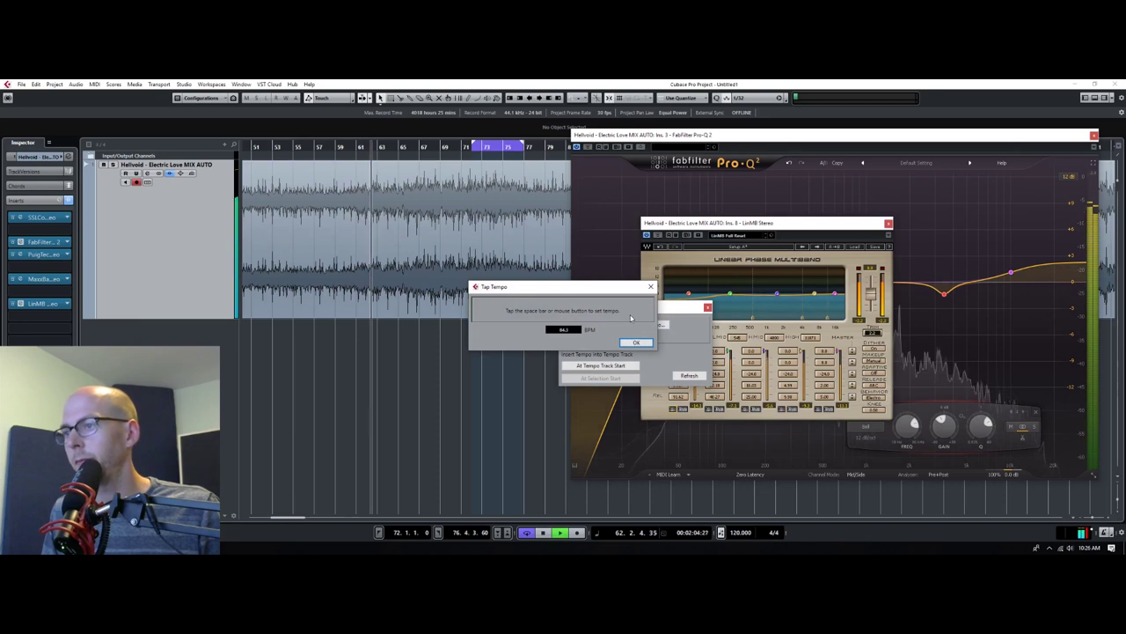
{"action": "key", "text": "space"}
{"action": "key", "text": "space"}
{"action": "key", "text": "space"}
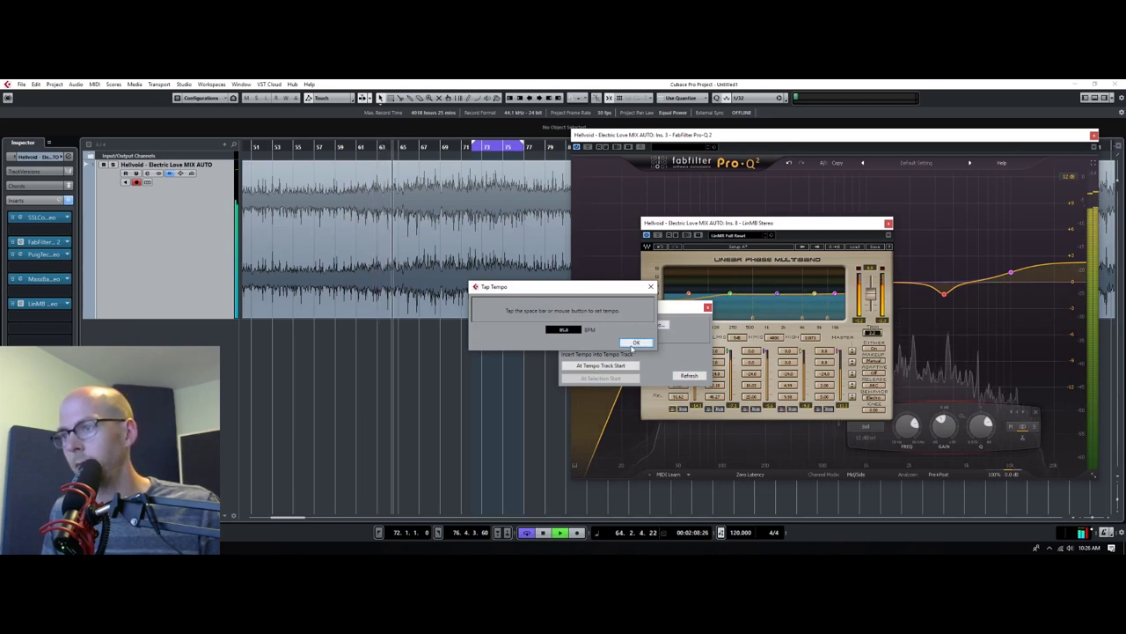
{"action": "left_click", "coordinate": [634, 344]}
{"action": "key", "text": "space"}
{"action": "key", "text": "Escape"}
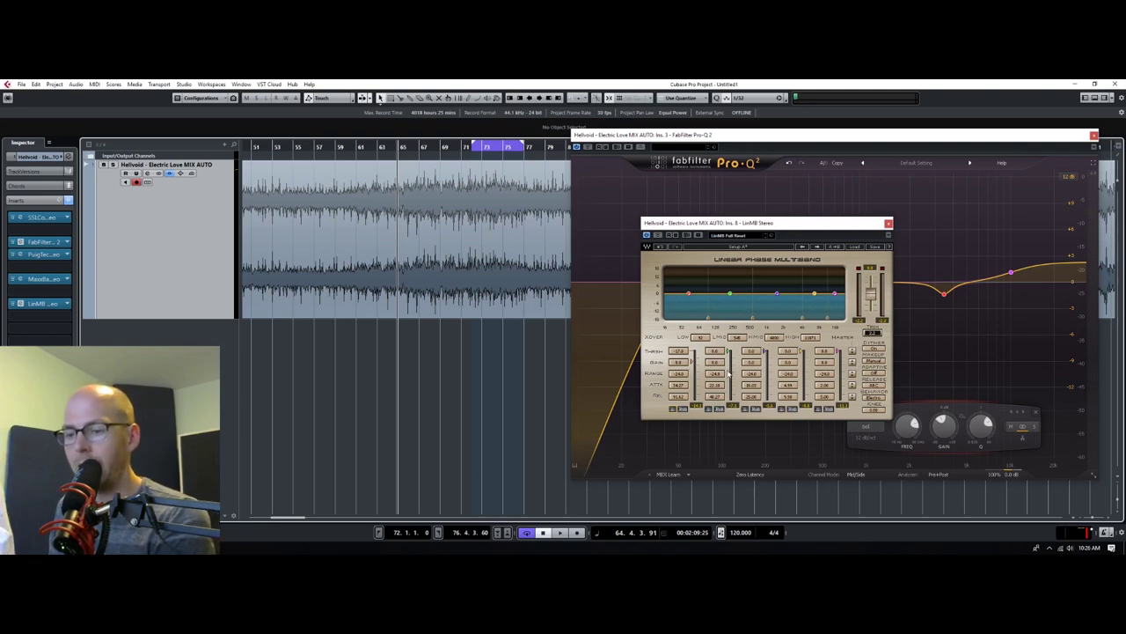
Set the LinMB low band's attack to 44.12 ms and its release to 88.24 ms
{"action": "left_click", "coordinate": [686, 386]}
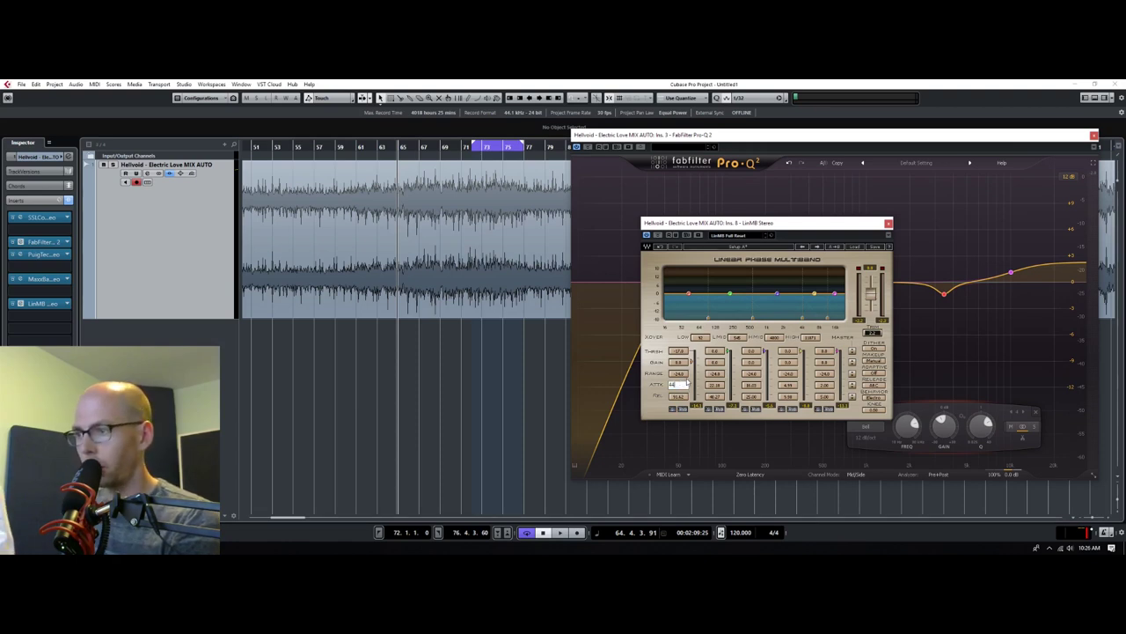
{"action": "left_click", "coordinate": [677, 397]}
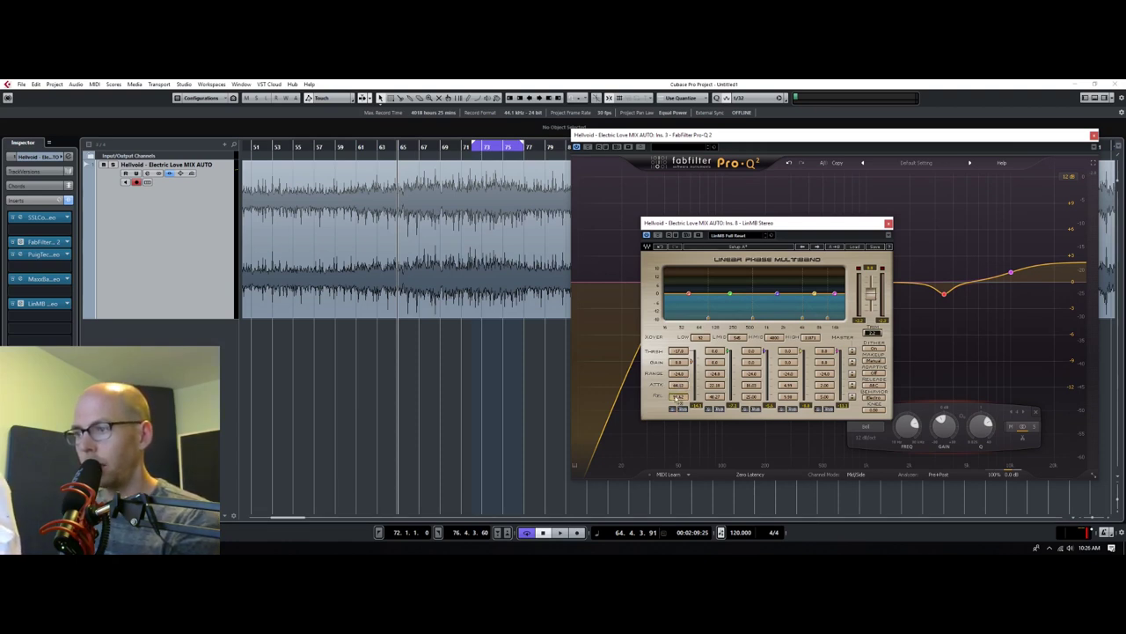
{"action": "type", "text": "88.2"}
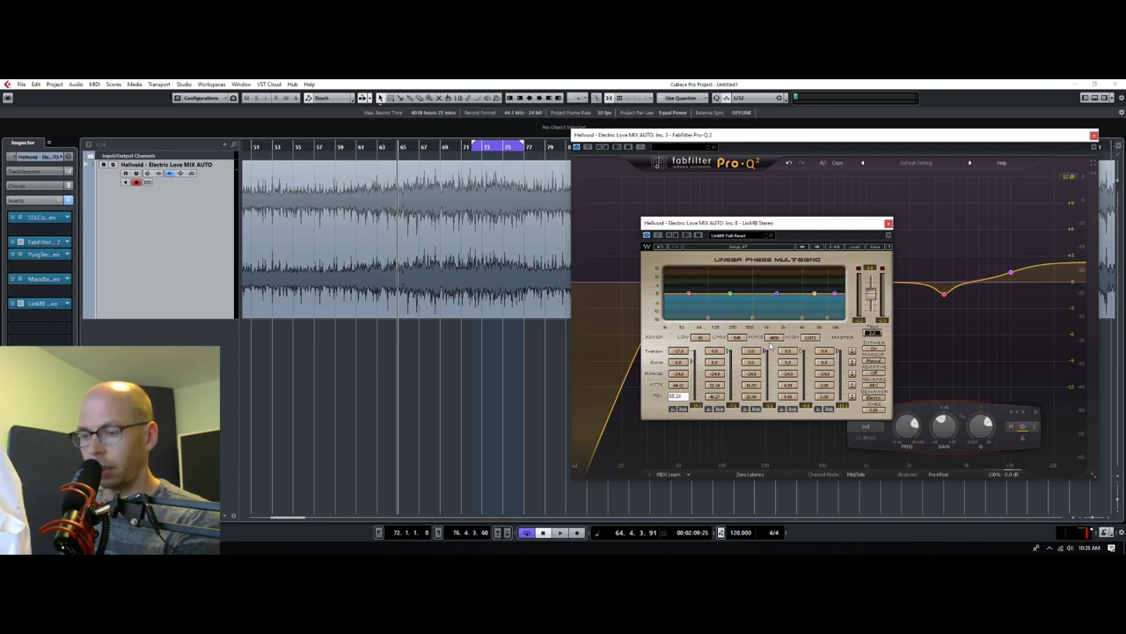
{"action": "key", "text": "Return"}
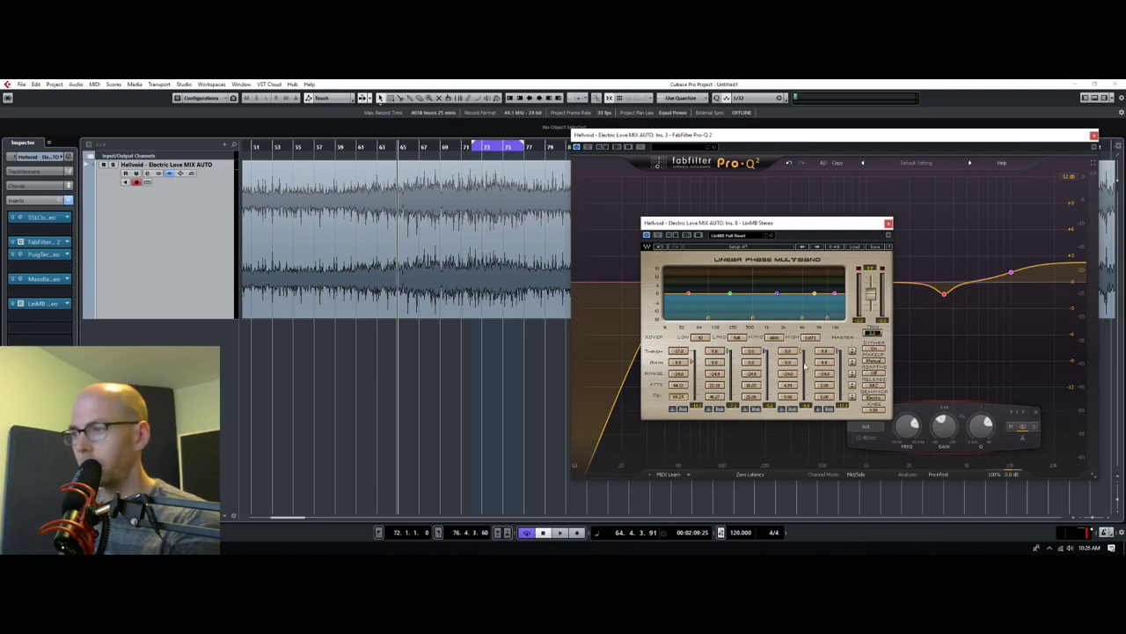
Fine-tune the LinMB low band's threshold during loop playback, then close the LinMB and Pro-Q 2 windows and resume playback
{"action": "key", "text": "space"}
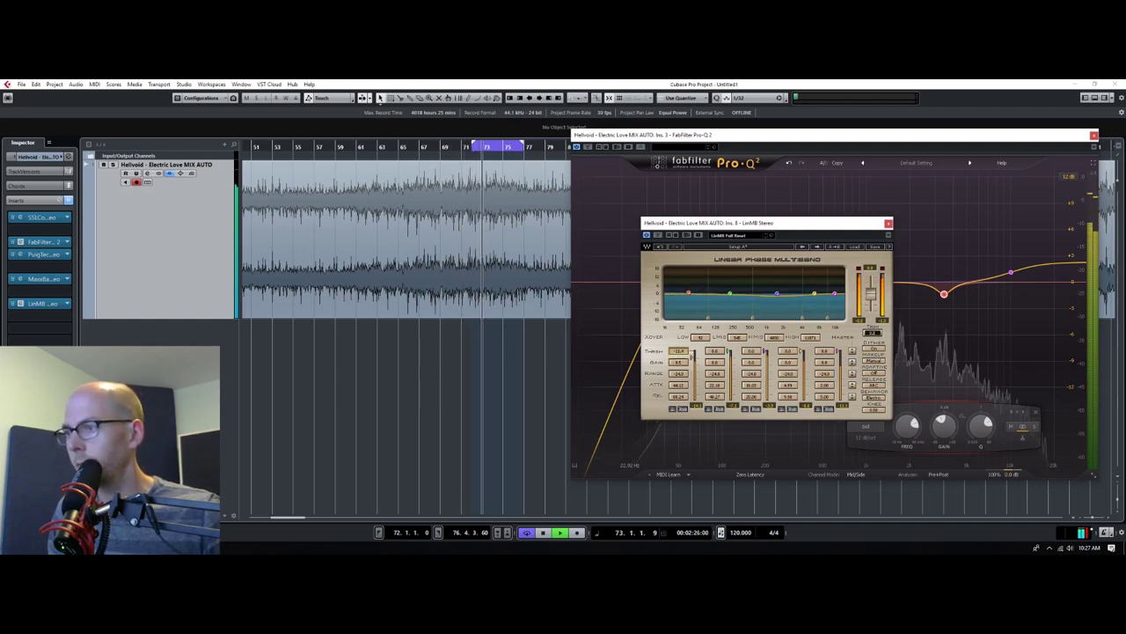
{"action": "key", "text": "space"}
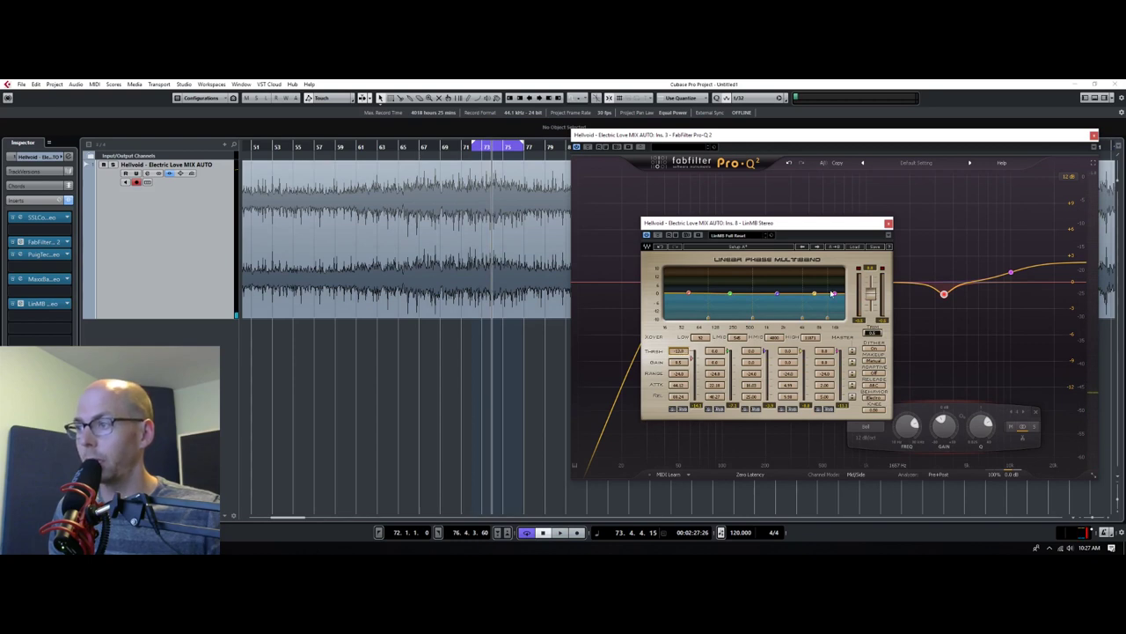
{"action": "left_click", "coordinate": [888, 222]}
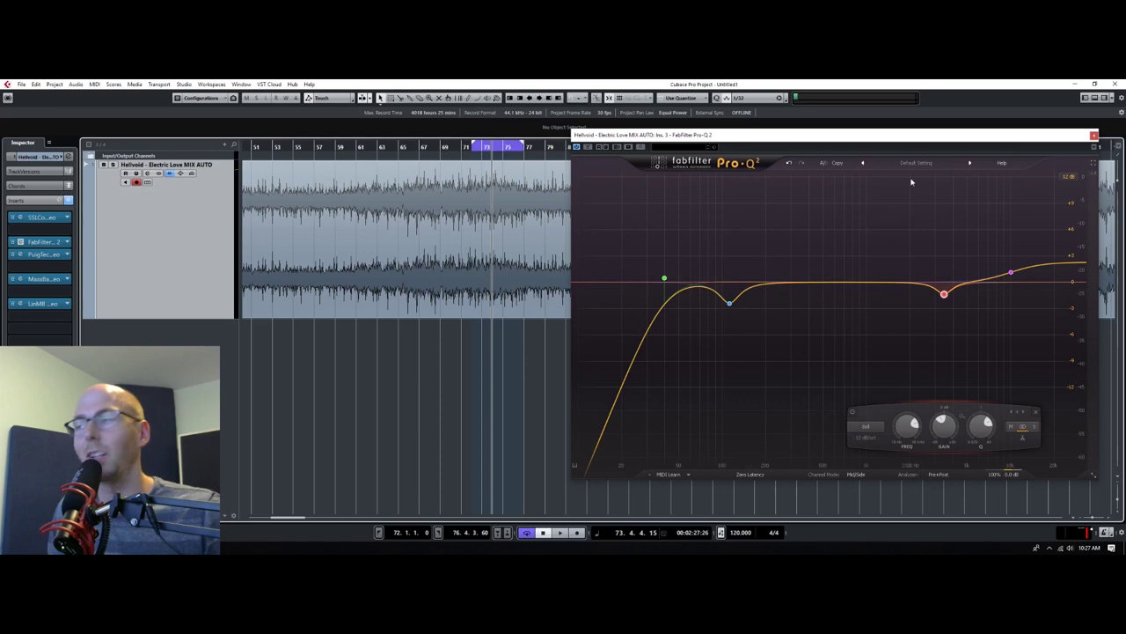
{"action": "key", "text": "space"}
{"action": "left_click", "coordinate": [1093, 136]}
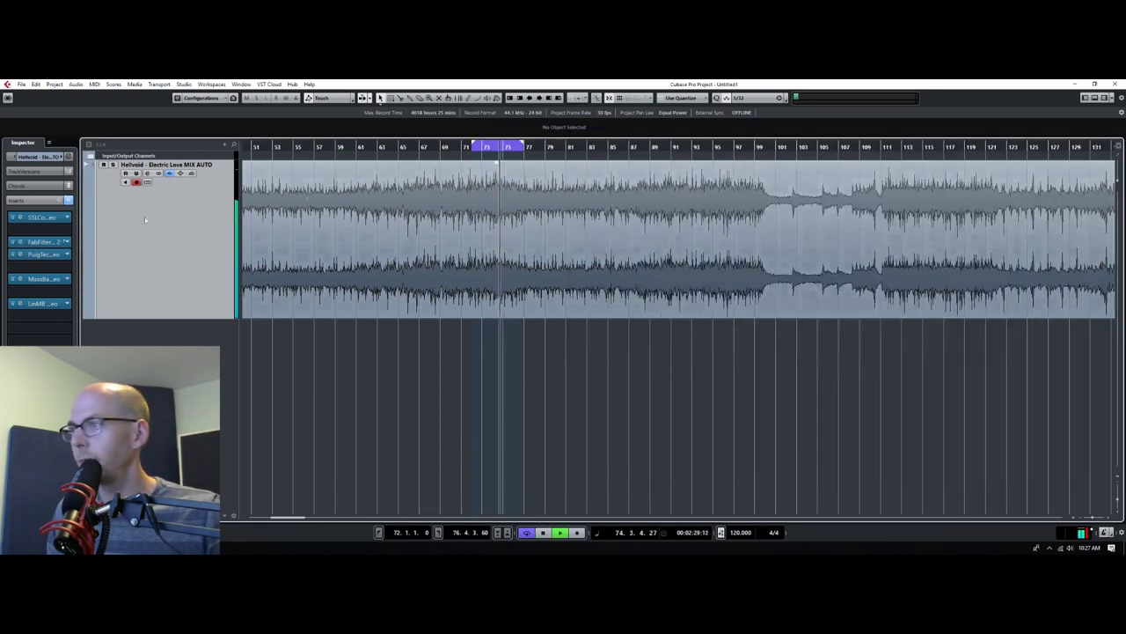
Insert Oxford Inflator Native in the free slot below LinMB and move its window aside
{"action": "left_click", "coordinate": [48, 317]}
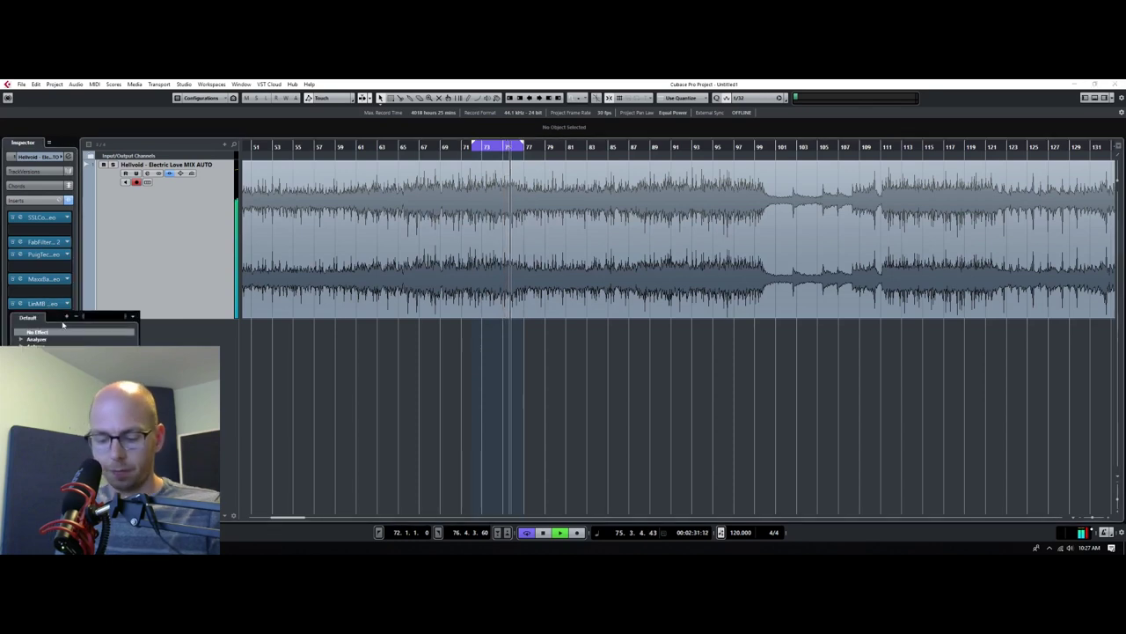
{"action": "type", "text": "infla"}
{"action": "key", "text": "Return"}
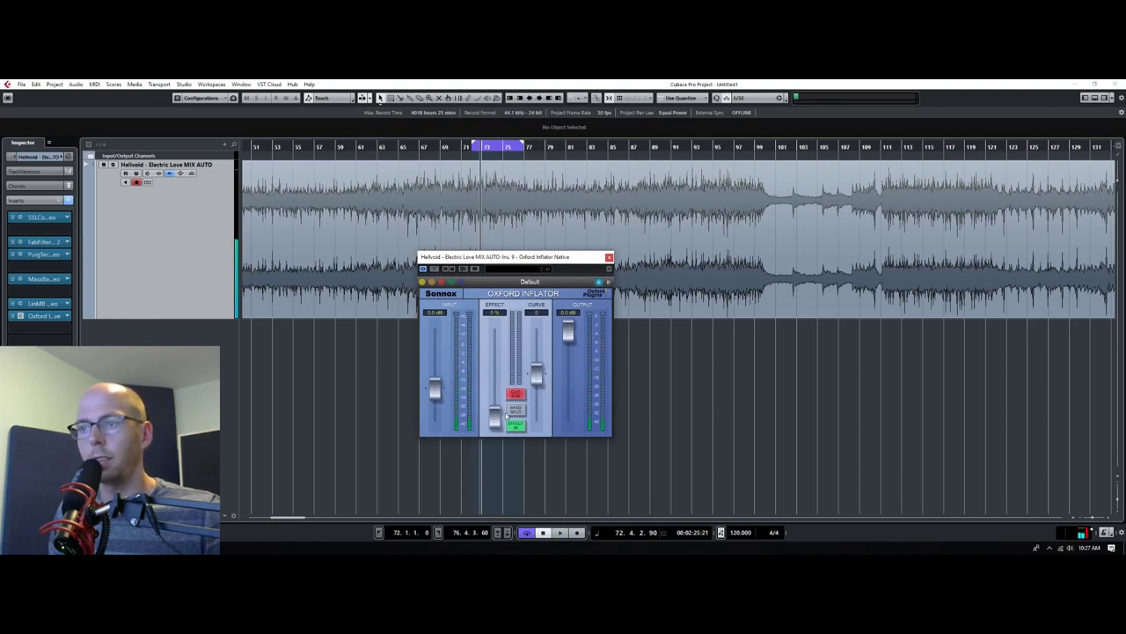
{"action": "left_click_drag", "start_coordinate": [537, 258], "coordinate": [789, 260]}
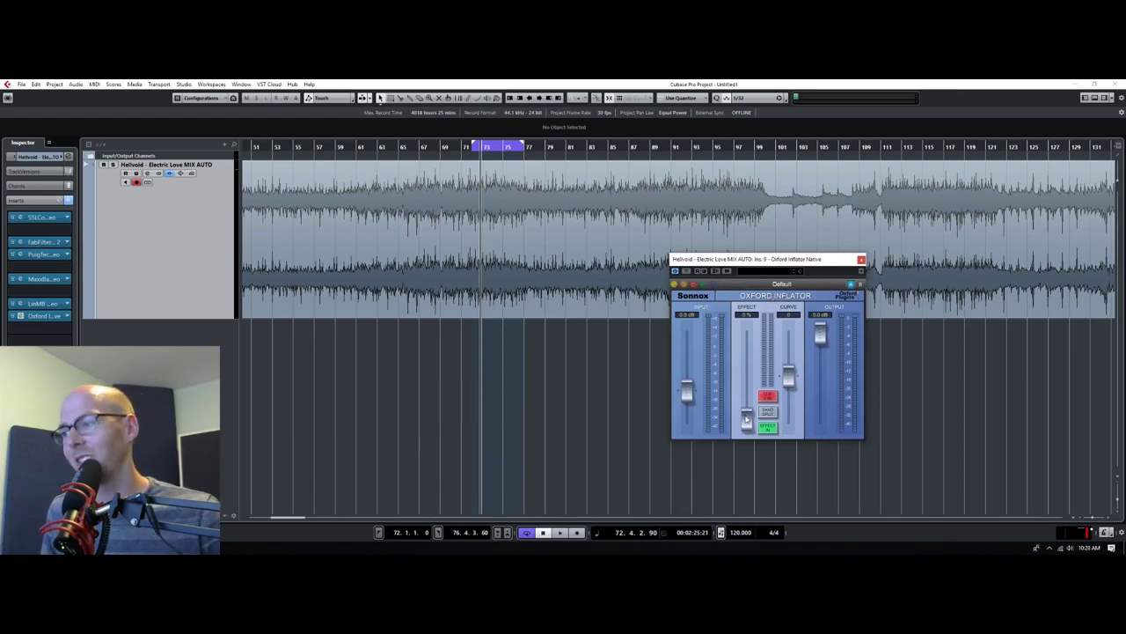
Raise the Inflator's effect to about 20 % and its curve to about 7 in the loop, then stop and close the plug-in
{"action": "left_click_drag", "start_coordinate": [746, 420], "coordinate": [747, 428]}
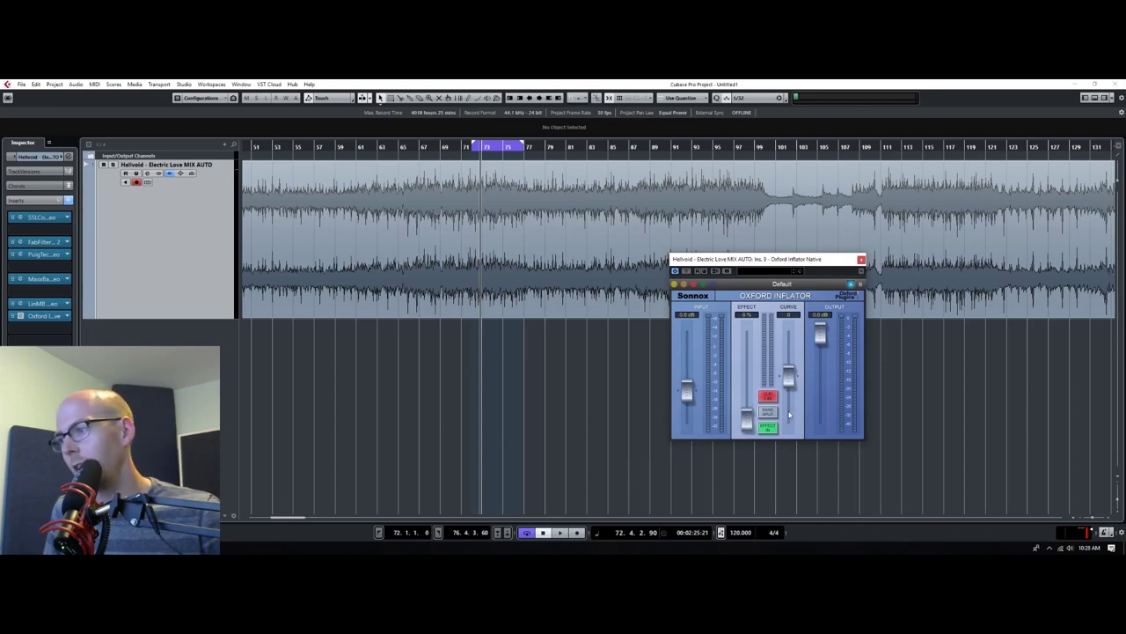
{"action": "left_click_drag", "start_coordinate": [789, 384], "coordinate": [790, 378]}
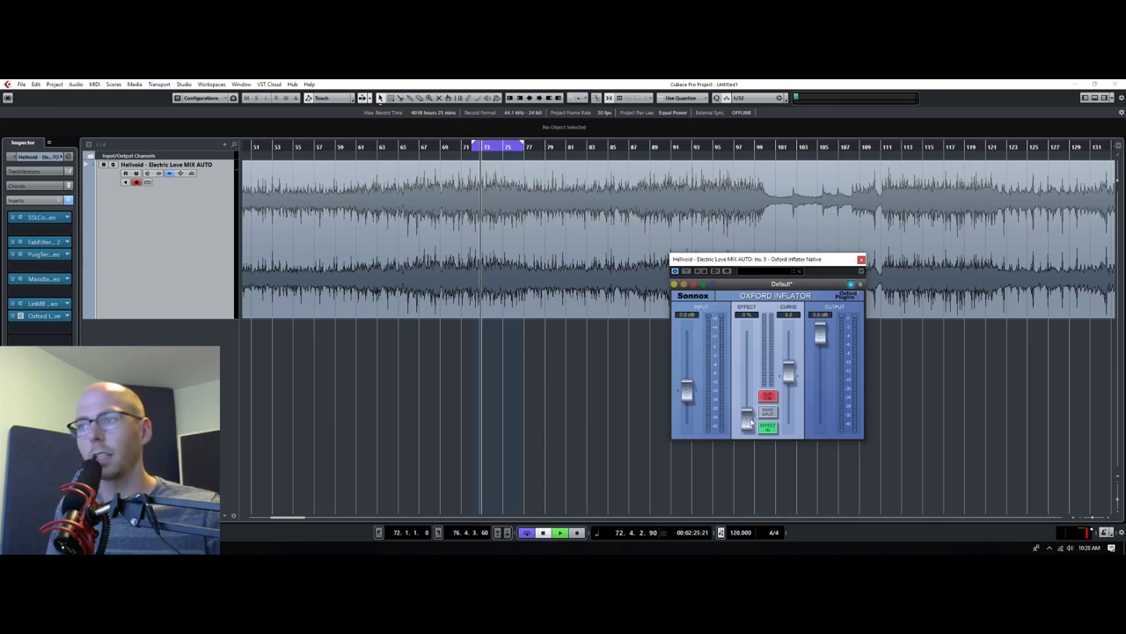
{"action": "mouse_move", "coordinate": [750, 421]}
{"action": "left_mouse_down"}
{"action": "mouse_move", "coordinate": [751, 361]}
{"action": "mouse_move", "coordinate": [789, 374]}
{"action": "mouse_move", "coordinate": [787, 361]}
{"action": "mouse_move", "coordinate": [752, 378]}
{"action": "mouse_move", "coordinate": [752, 409]}
{"action": "mouse_move", "coordinate": [752, 385]}
{"action": "mouse_move", "coordinate": [794, 373]}
{"action": "mouse_move", "coordinate": [749, 396]}
{"action": "mouse_move", "coordinate": [748, 380]}
{"action": "mouse_move", "coordinate": [748, 426]}
{"action": "mouse_move", "coordinate": [749, 403]}
{"action": "left_mouse_up"}
{"action": "key", "text": "space"}
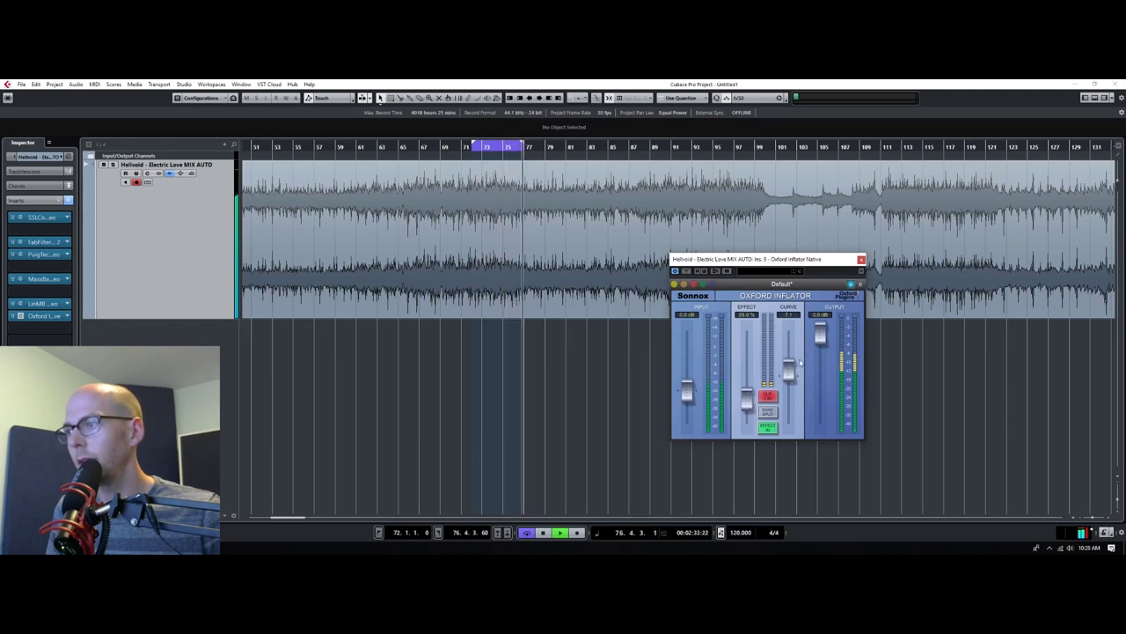
{"action": "key", "text": "space"}
{"action": "left_click", "coordinate": [860, 260]}
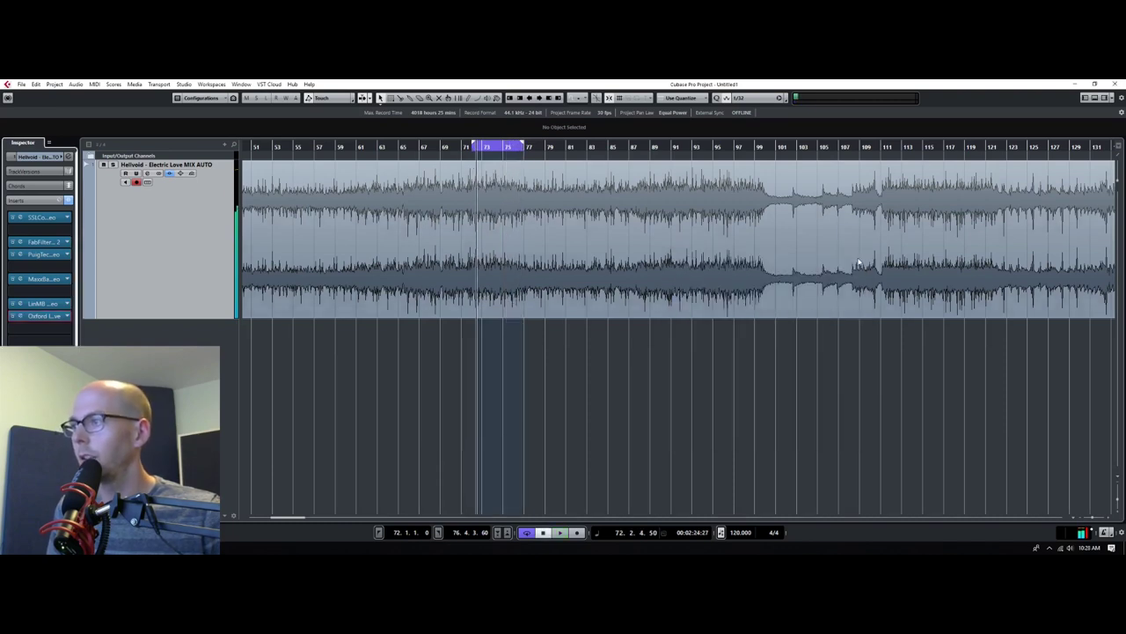
Select the mix's audio event and place the project cursor at about bar 26
{"action": "left_click", "coordinate": [43, 315]}
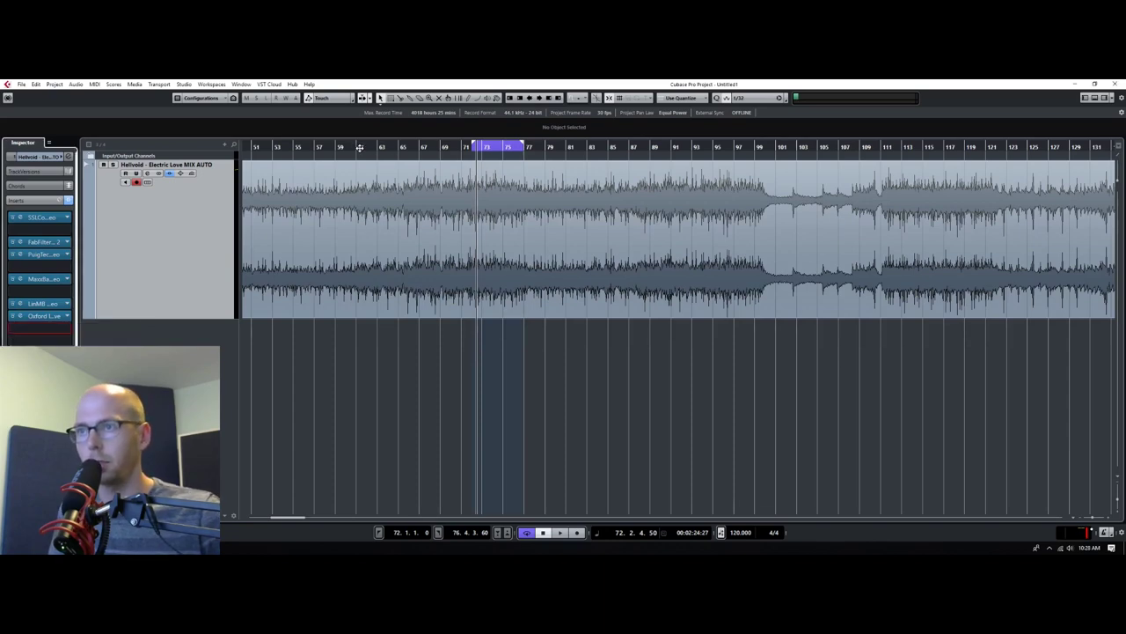
{"action": "mouse_move", "coordinate": [360, 149]}
{"action": "left_mouse_down"}
{"action": "mouse_move", "coordinate": [264, 148]}
{"action": "mouse_move", "coordinate": [435, 146]}
{"action": "mouse_move", "coordinate": [290, 147]}
{"action": "mouse_move", "coordinate": [378, 155]}
{"action": "mouse_move", "coordinate": [362, 157]}
{"action": "left_mouse_up"}
{"action": "left_click", "coordinate": [347, 174]}
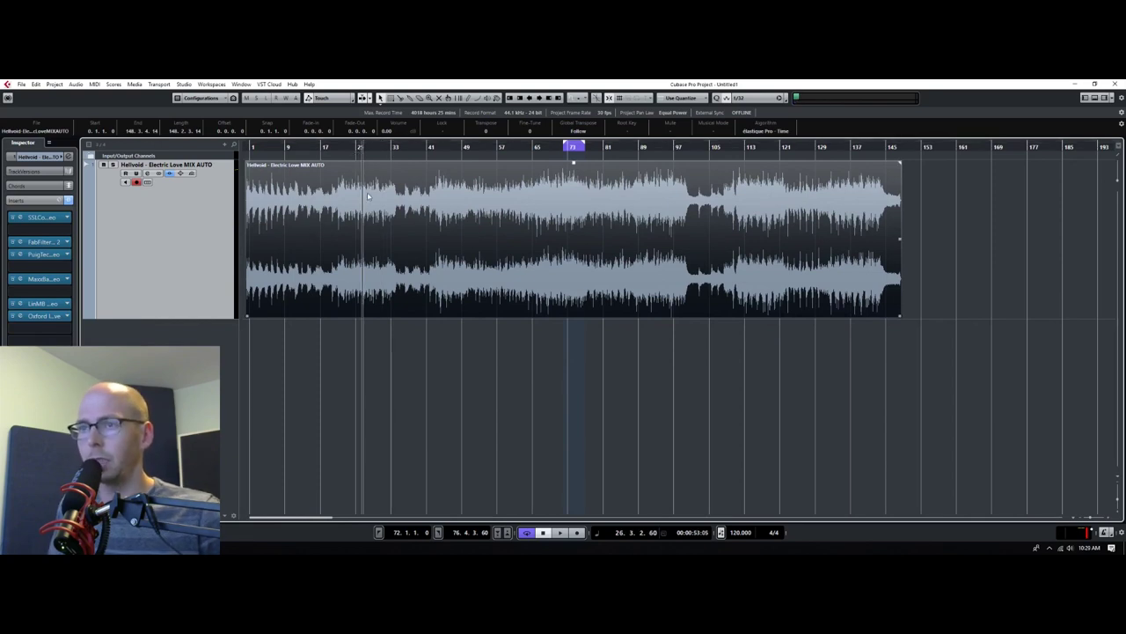
Play and stop the mix, insert Slate Digital FG-X in the free slot below Oxford Inflator, and move its window aside
{"action": "key", "text": "space"}
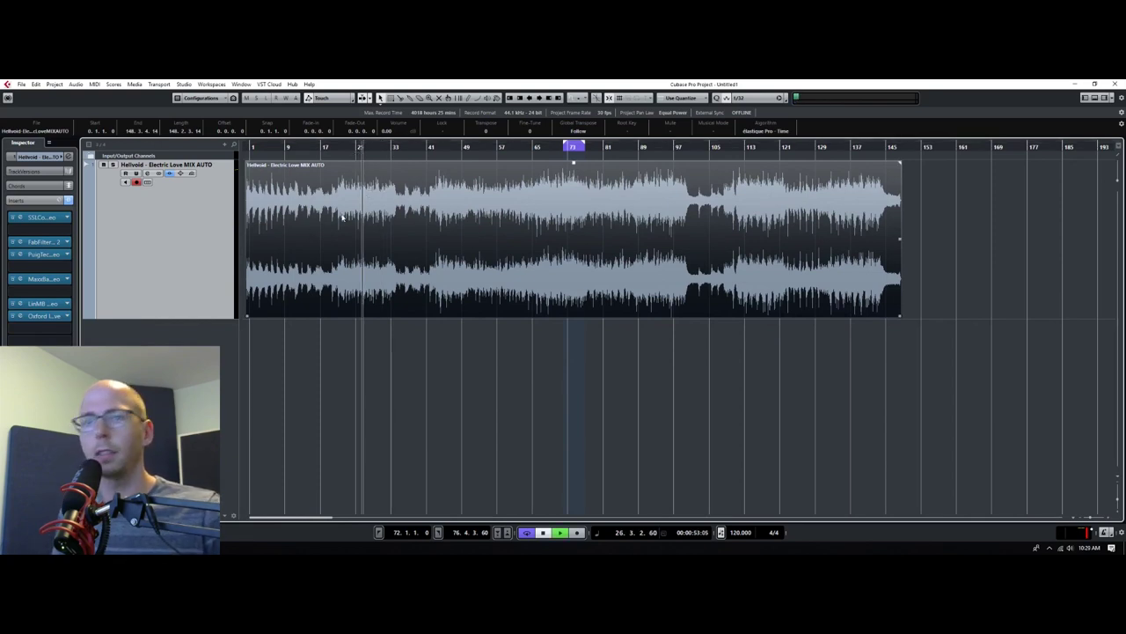
{"action": "left_click", "coordinate": [61, 328]}
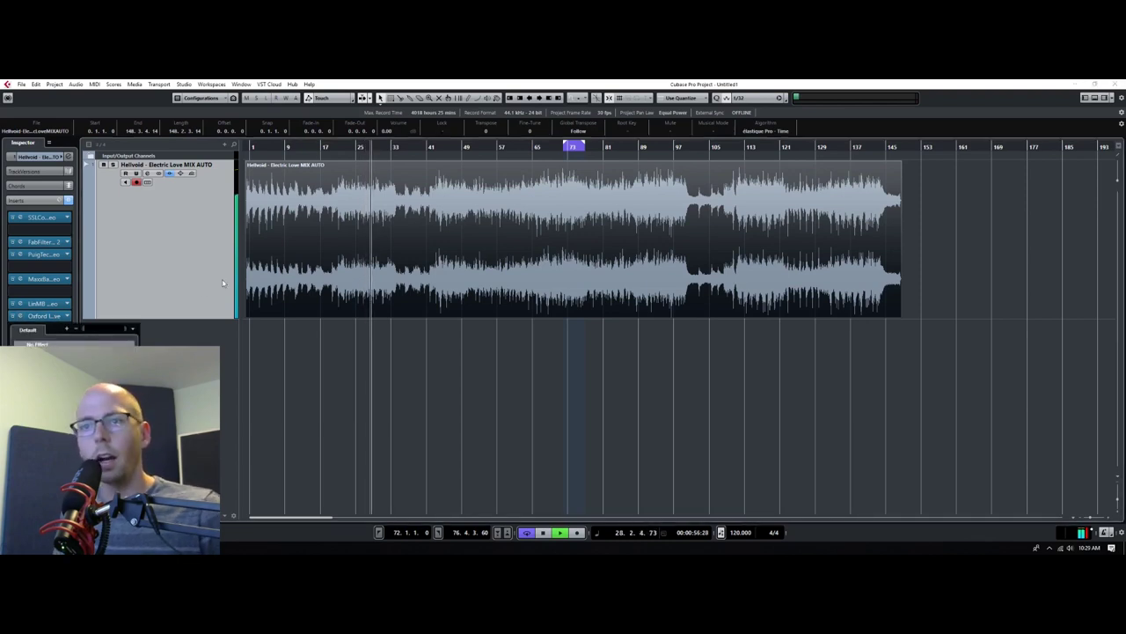
{"action": "key", "text": "Escape"}
{"action": "key", "text": "space"}
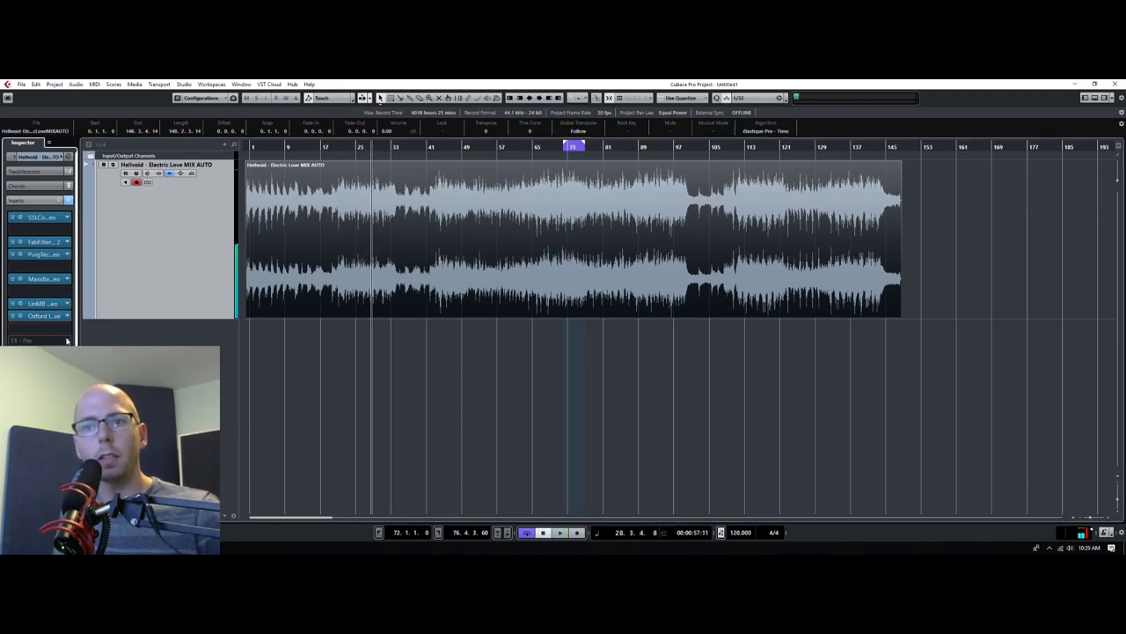
{"action": "left_click", "coordinate": [66, 339]}
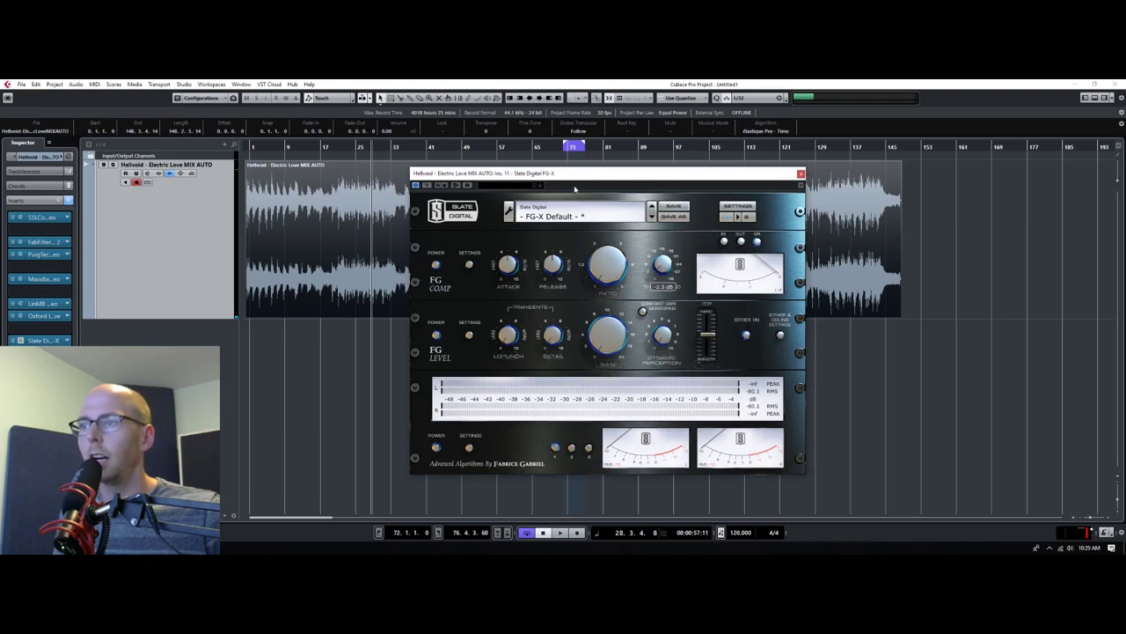
{"action": "left_click_drag", "start_coordinate": [575, 179], "coordinate": [785, 206]}
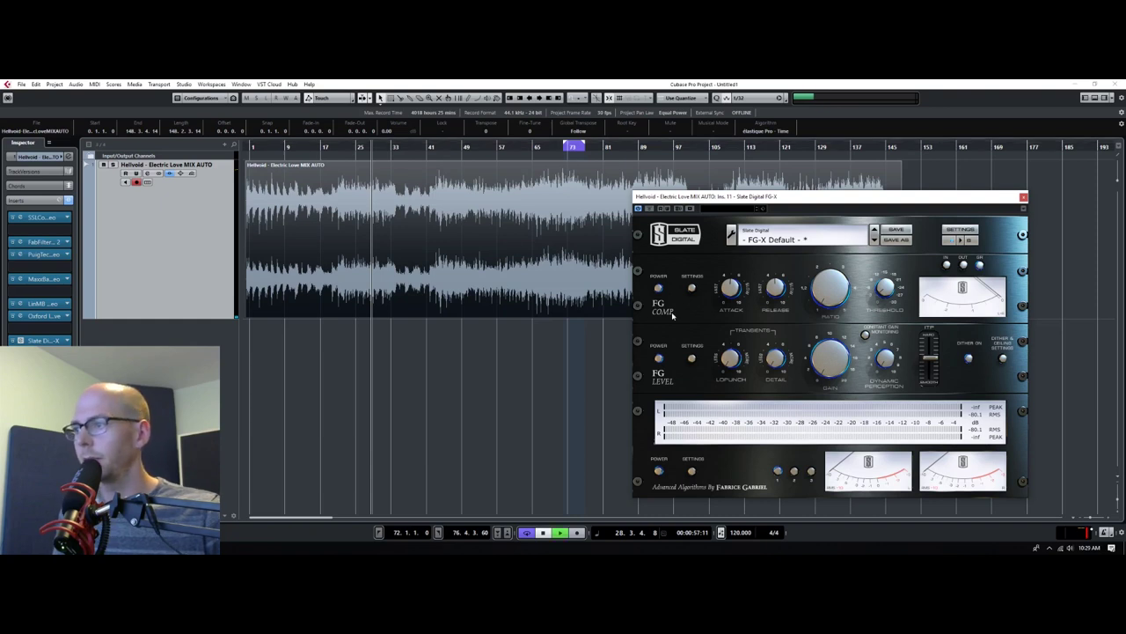
Audition the FG Level transient controls during playback, set Detail to about 5, adjust Lo Punch, and move ITP to about +0.2
{"action": "key", "text": "space"}
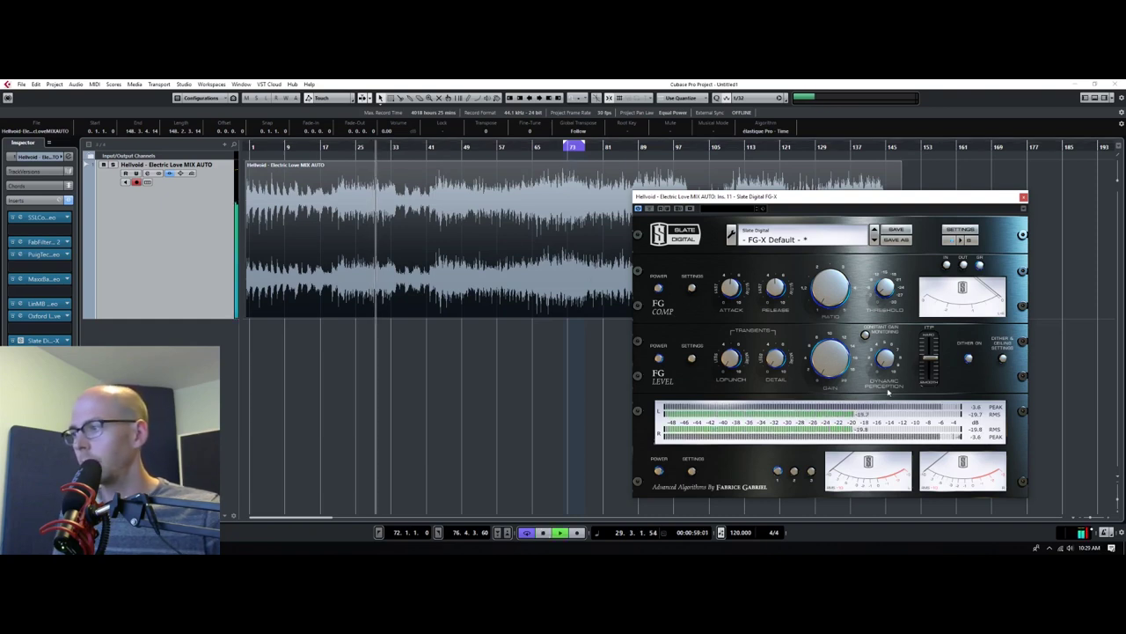
{"action": "mouse_move", "coordinate": [840, 347]}
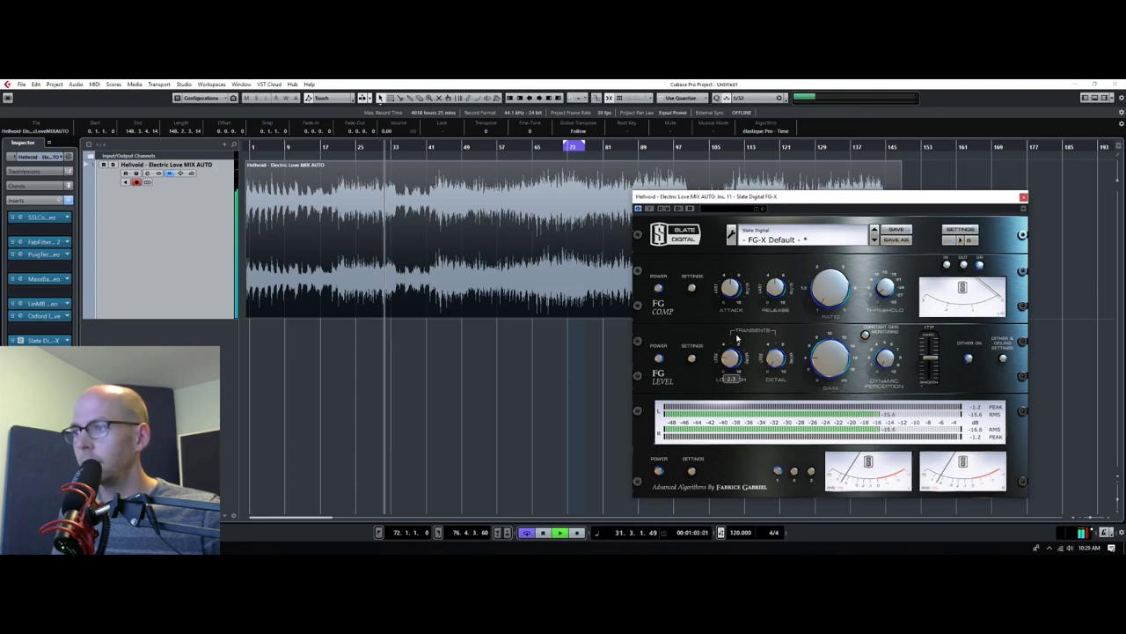
{"action": "mouse_move", "coordinate": [770, 348]}
{"action": "key", "text": "space"}
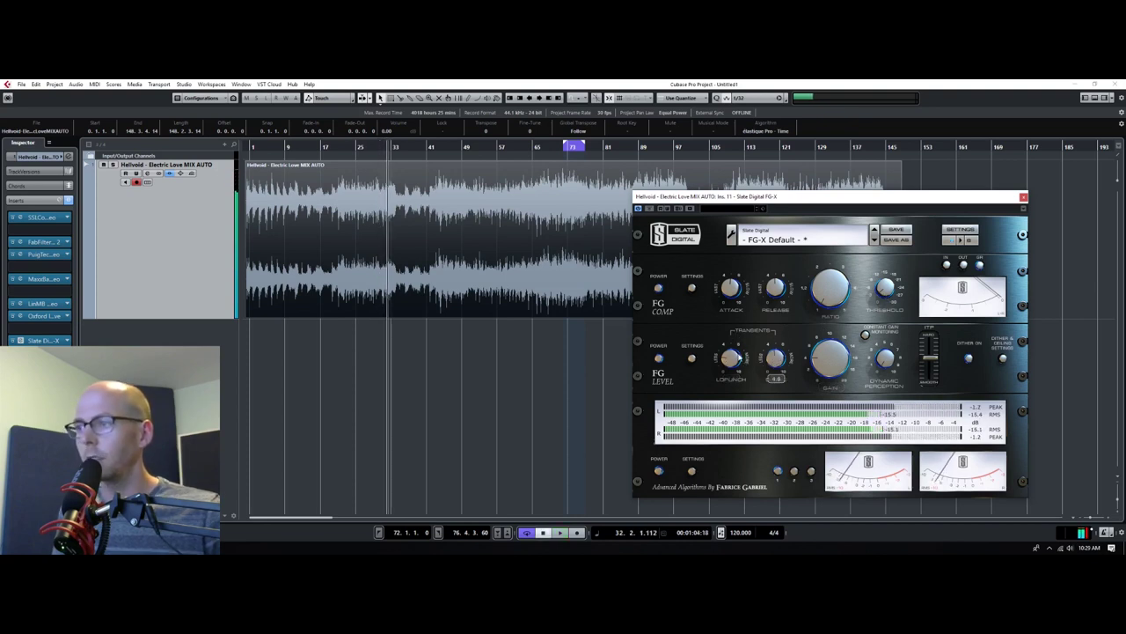
{"action": "mouse_move", "coordinate": [730, 356]}
{"action": "left_click_drag", "start_coordinate": [731, 359], "coordinate": [735, 370]}
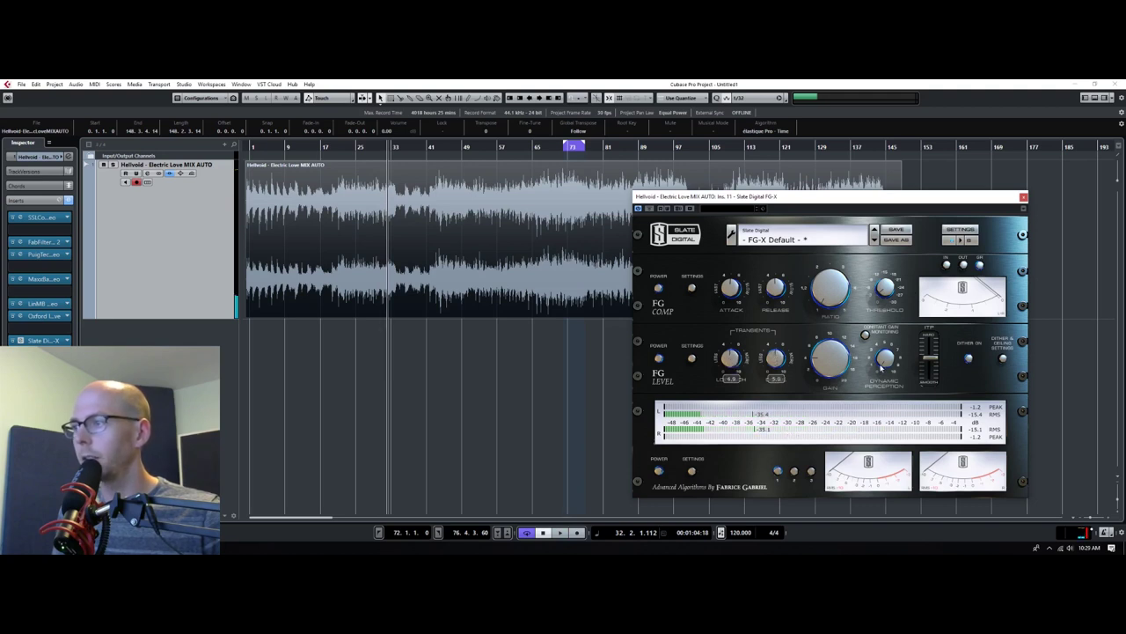
{"action": "key", "text": "space"}
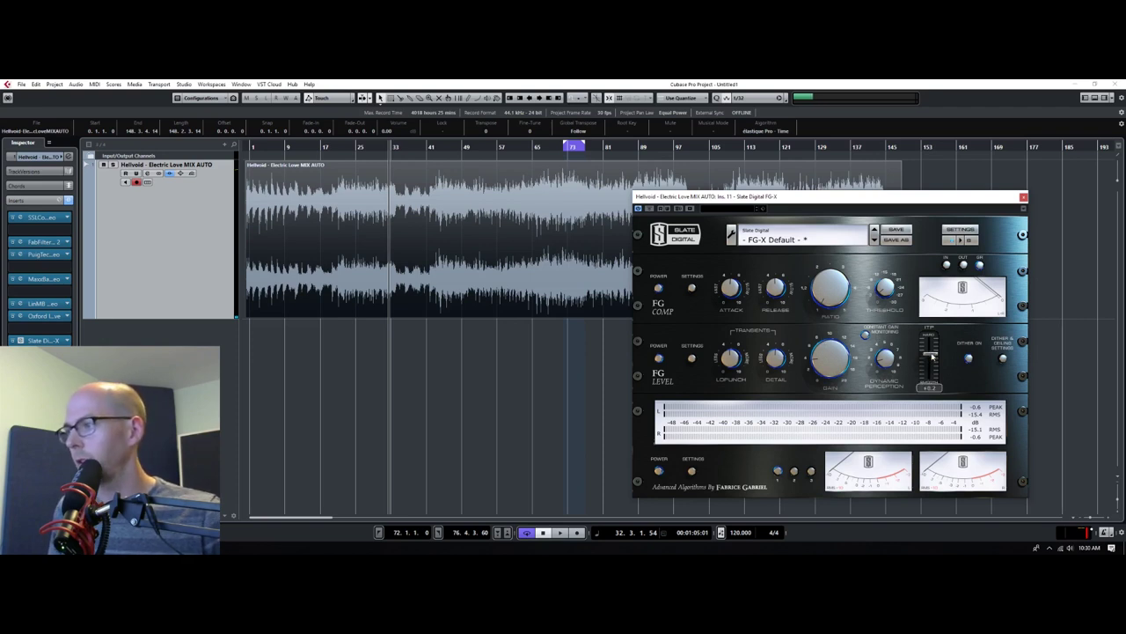
Raise the FG Level gain past about 4.8 dB during playback and fine-tune it by ear on the louder section
{"action": "key", "text": "space"}
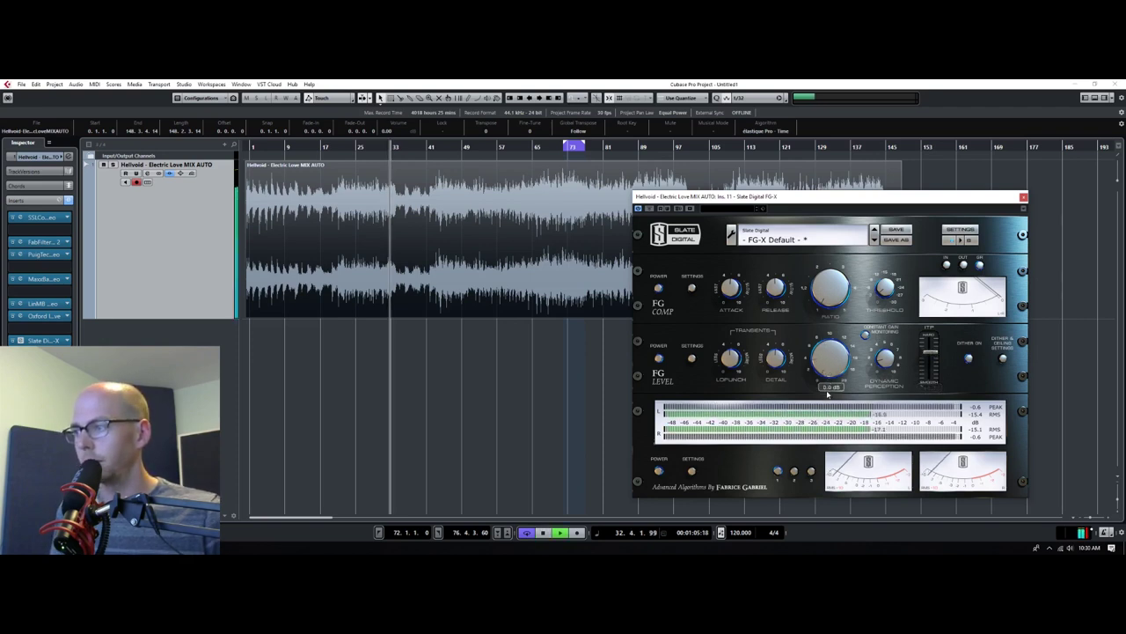
{"action": "key", "text": "space"}
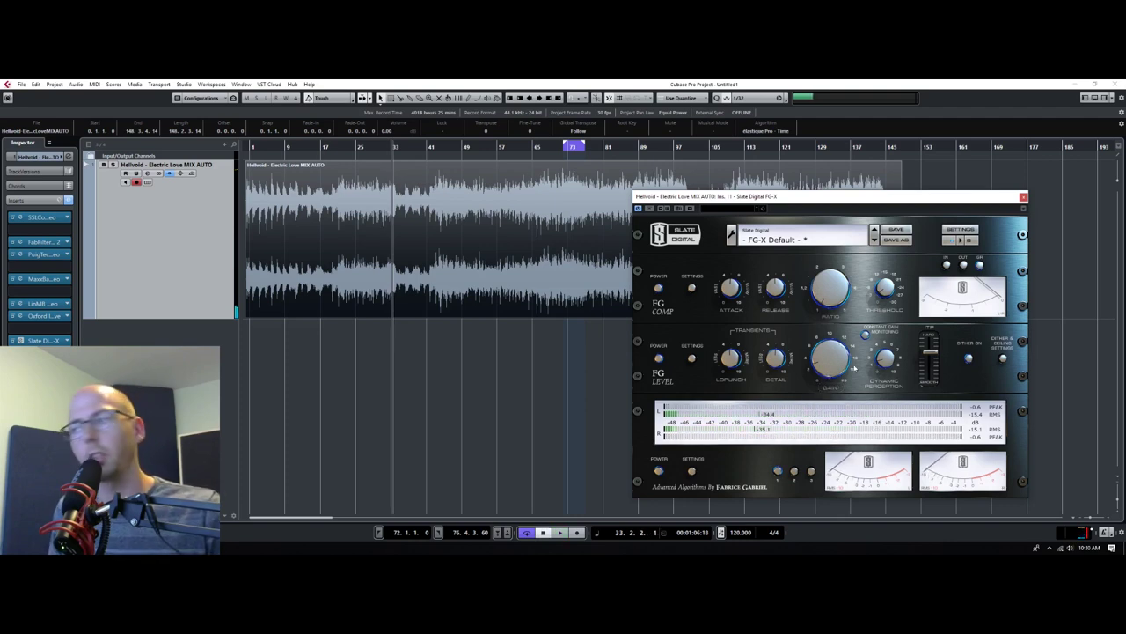
{"action": "key", "text": "space"}
{"action": "mouse_move", "coordinate": [837, 350]}
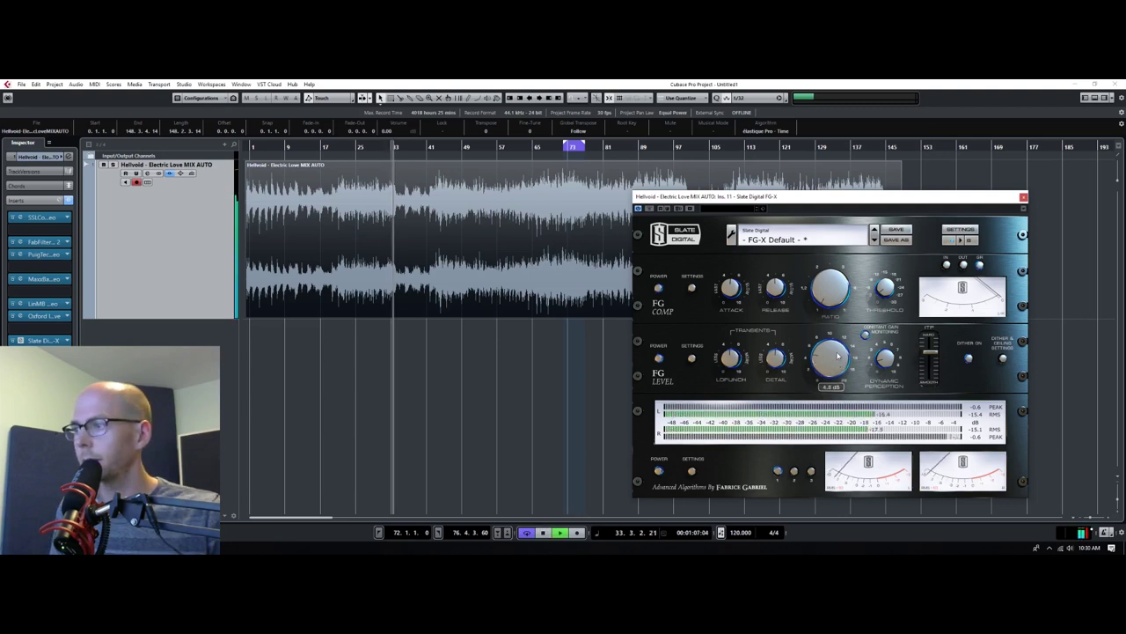
{"action": "left_click_drag", "start_coordinate": [837, 350], "coordinate": [622, 258]}
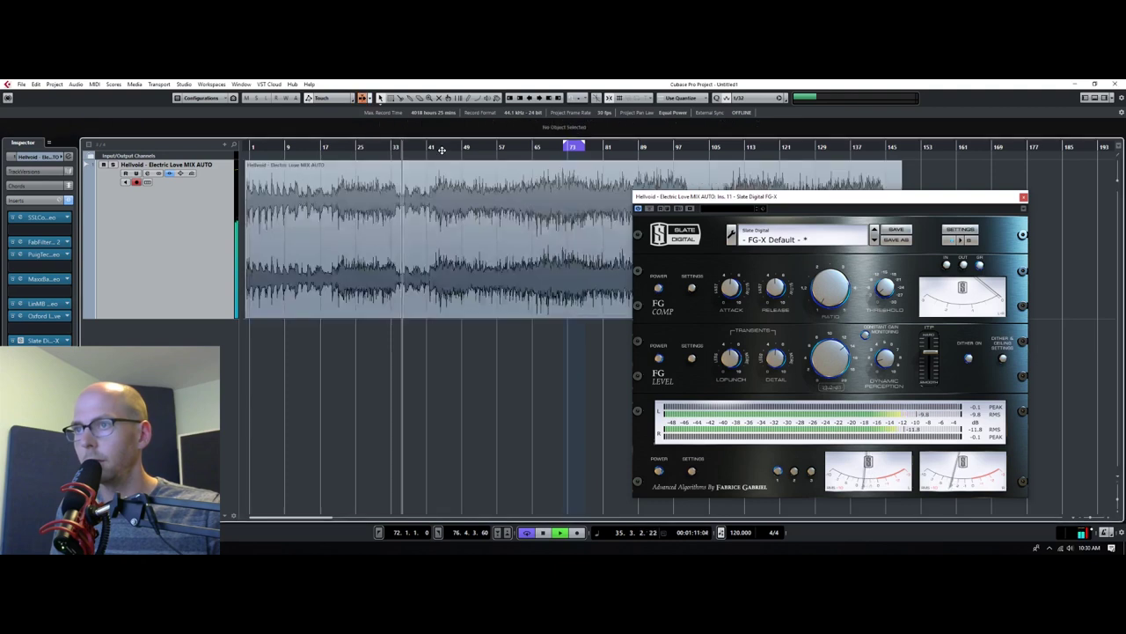
{"action": "left_click_drag", "start_coordinate": [834, 360], "coordinate": [823, 389]}
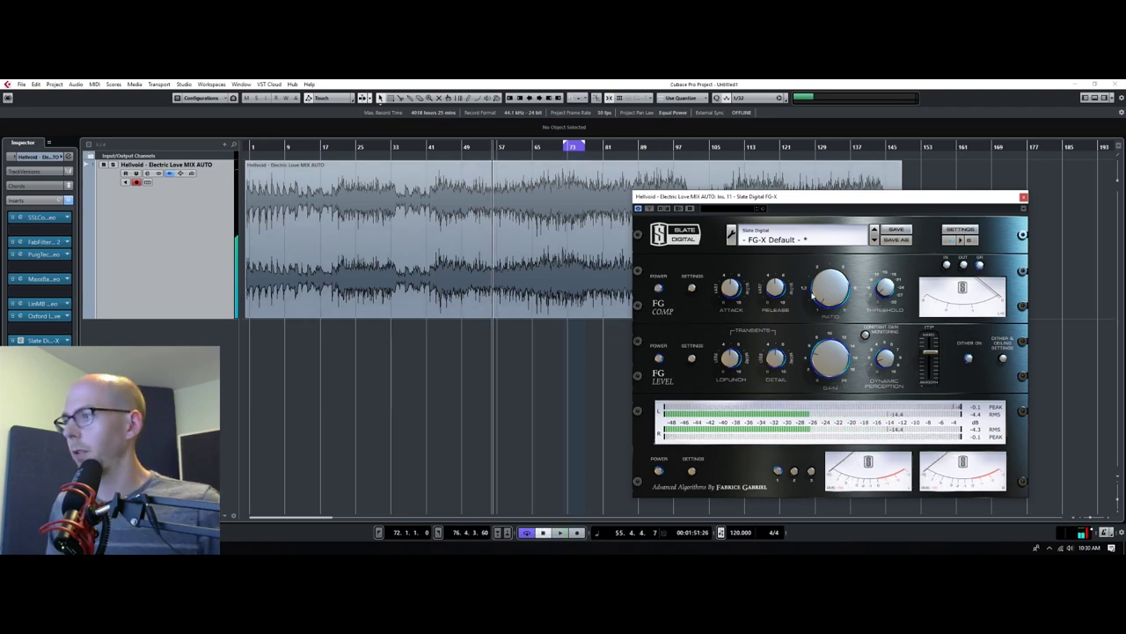
Open the SSL bus compressor, fine-tune its threshold while the mix plays, and close it
{"action": "left_click", "coordinate": [21, 219]}
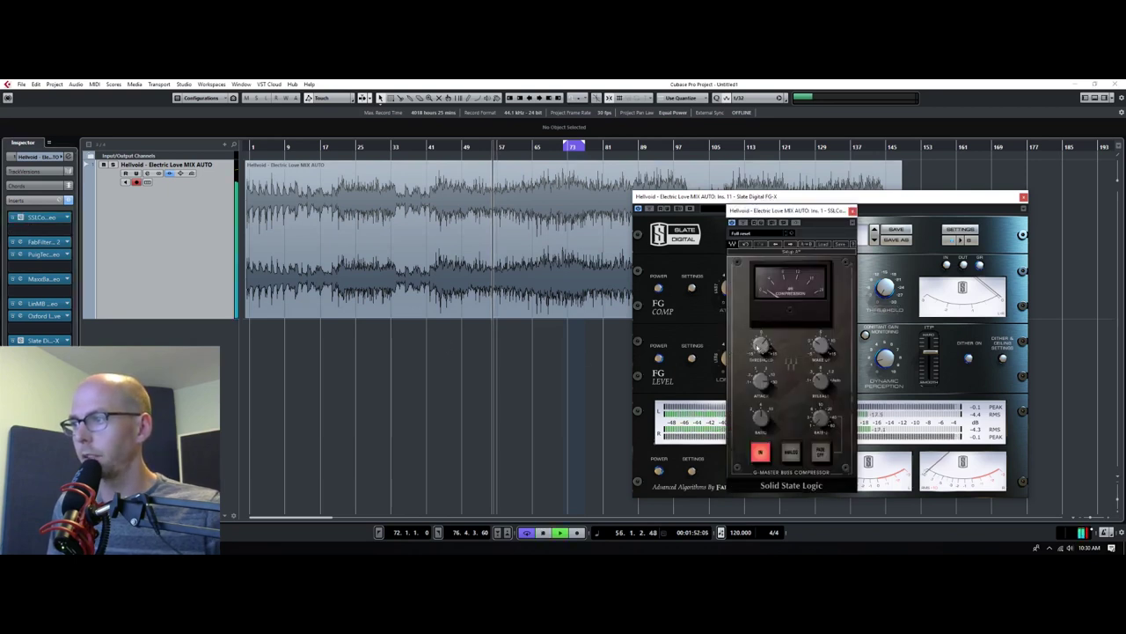
{"action": "mouse_move", "coordinate": [761, 346]}
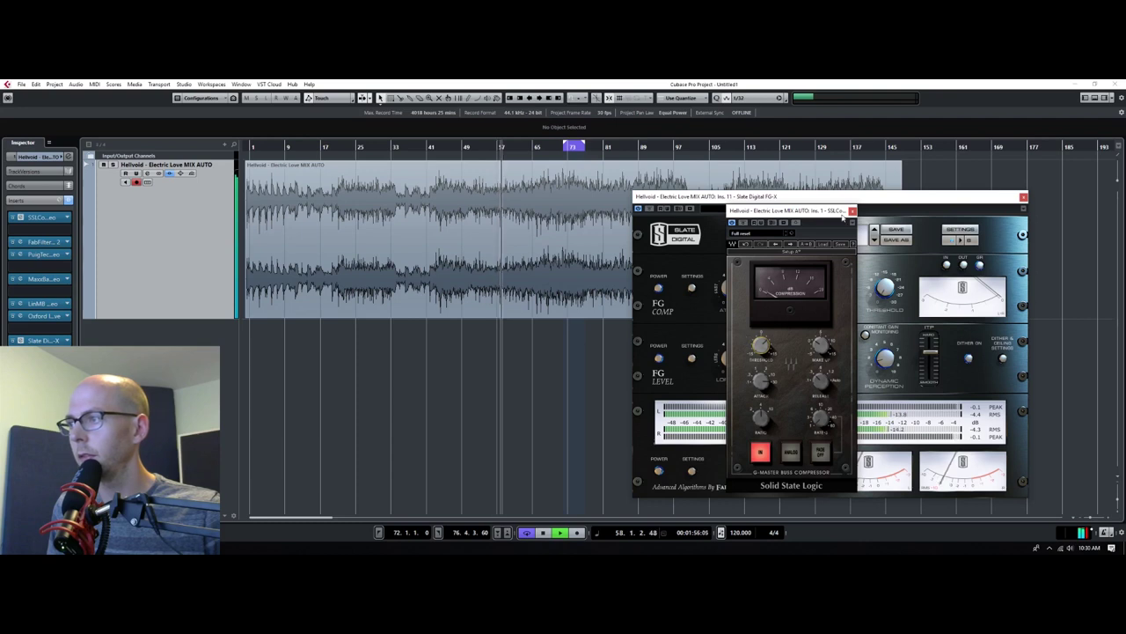
{"action": "left_click", "coordinate": [851, 211]}
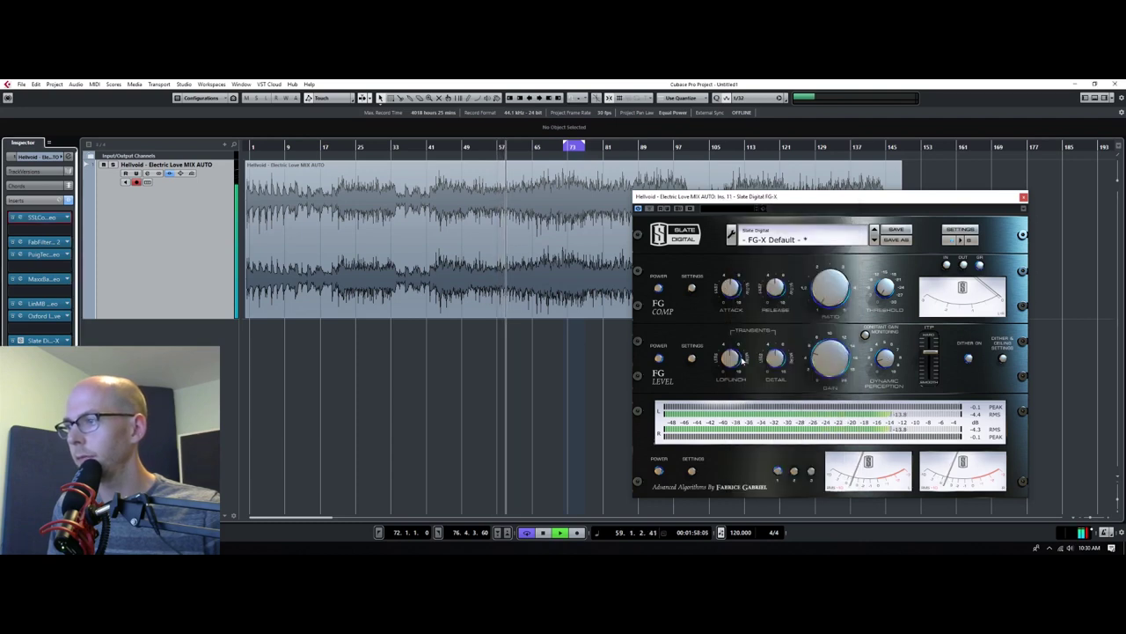
Fine-tune FG Level's Lo Punch, Dynamic Perception and ITP during playback, then stop and close FG-X
{"action": "mouse_move", "coordinate": [740, 393]}
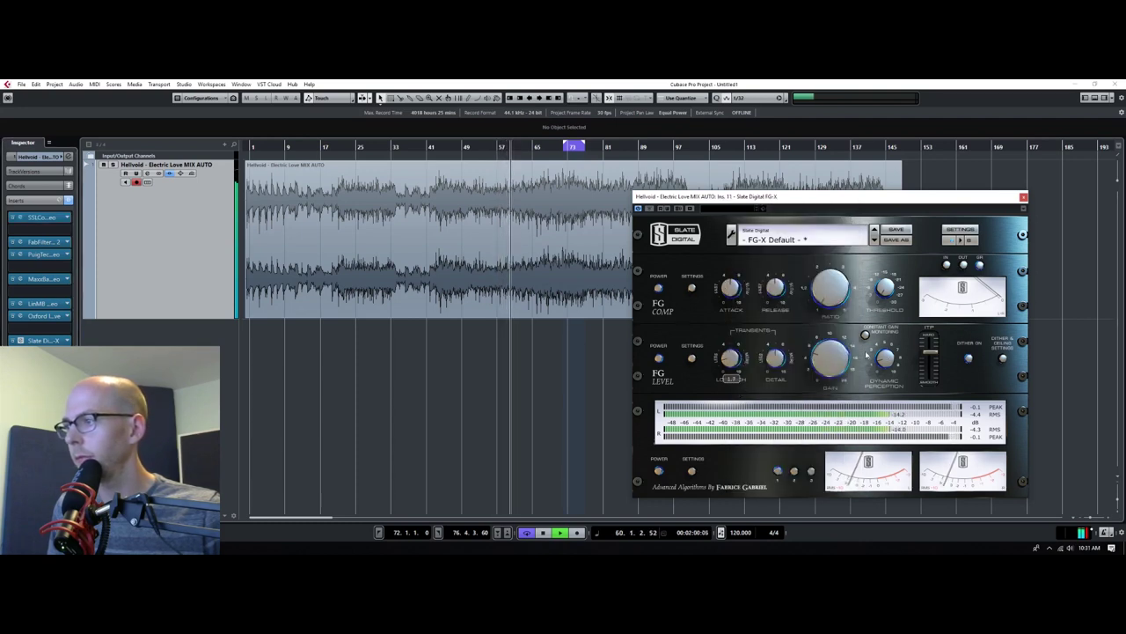
{"action": "mouse_move", "coordinate": [889, 368]}
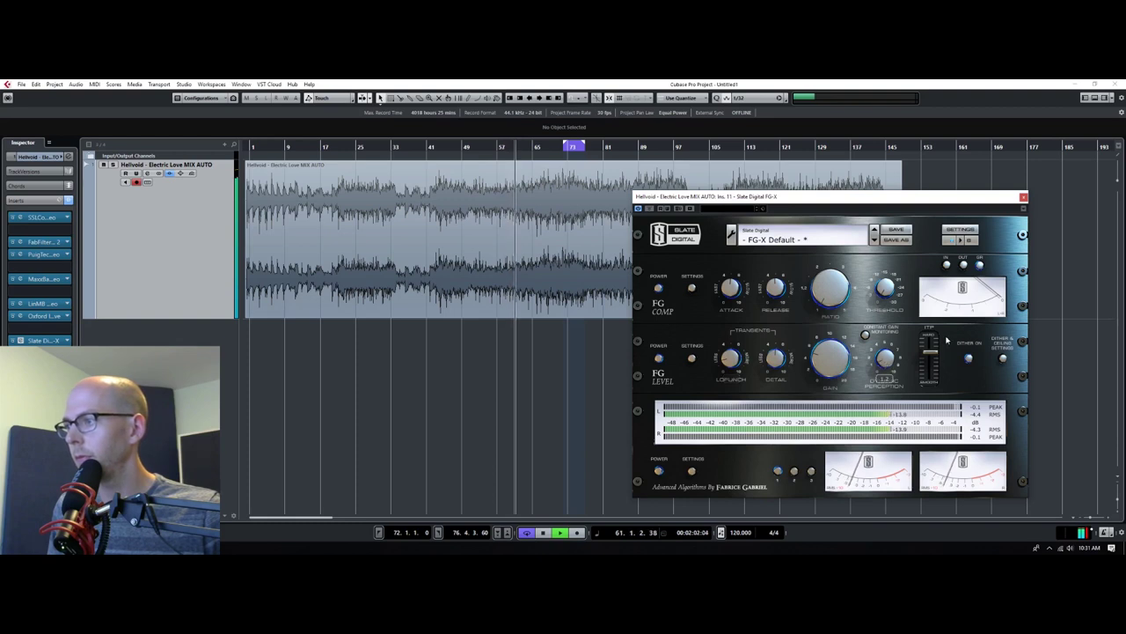
{"action": "key", "text": "space"}
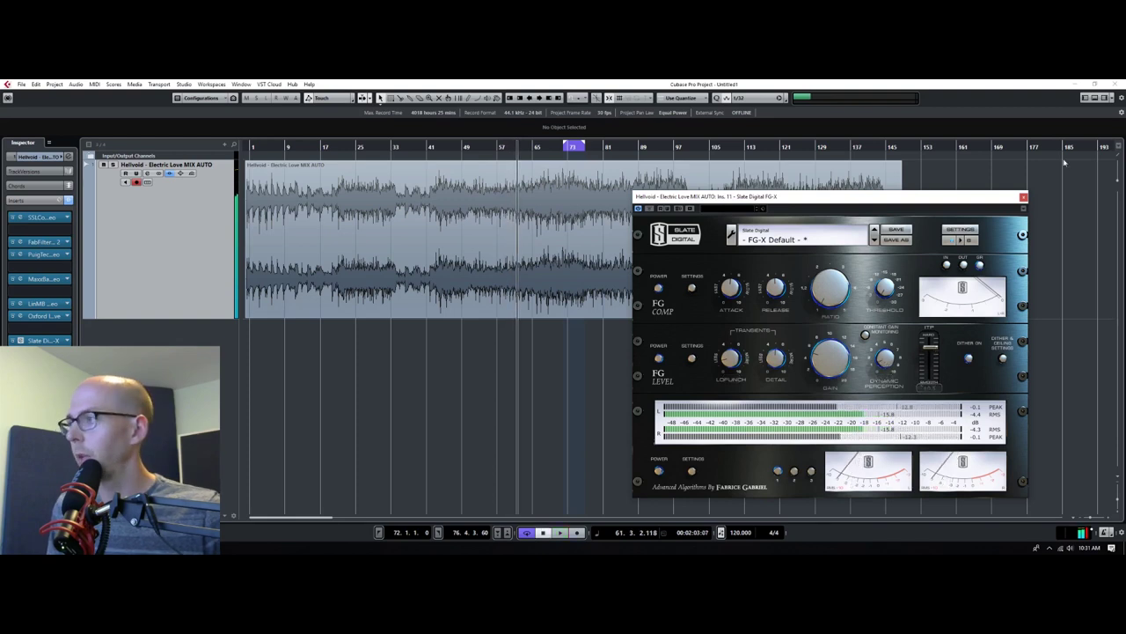
{"action": "left_click", "coordinate": [1025, 197]}
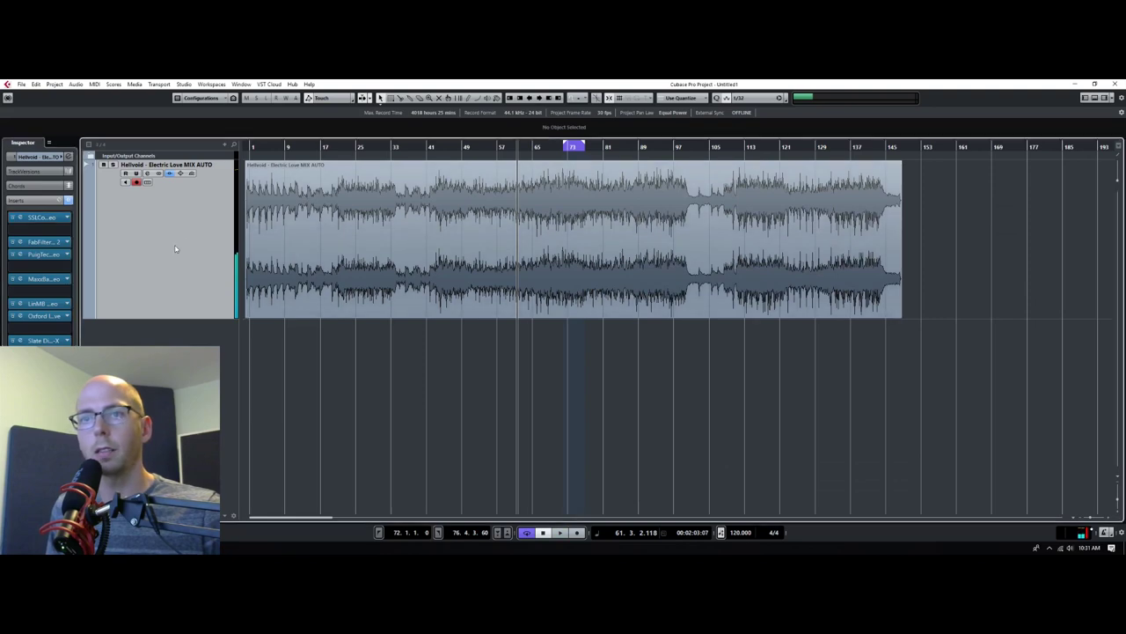
Zoom in on the timeline and audition the mix around bar 54, then place the project cursor at about bar 59
{"action": "left_click_drag", "start_coordinate": [500, 147], "coordinate": [500, 207]}
{"action": "key", "text": "space"}
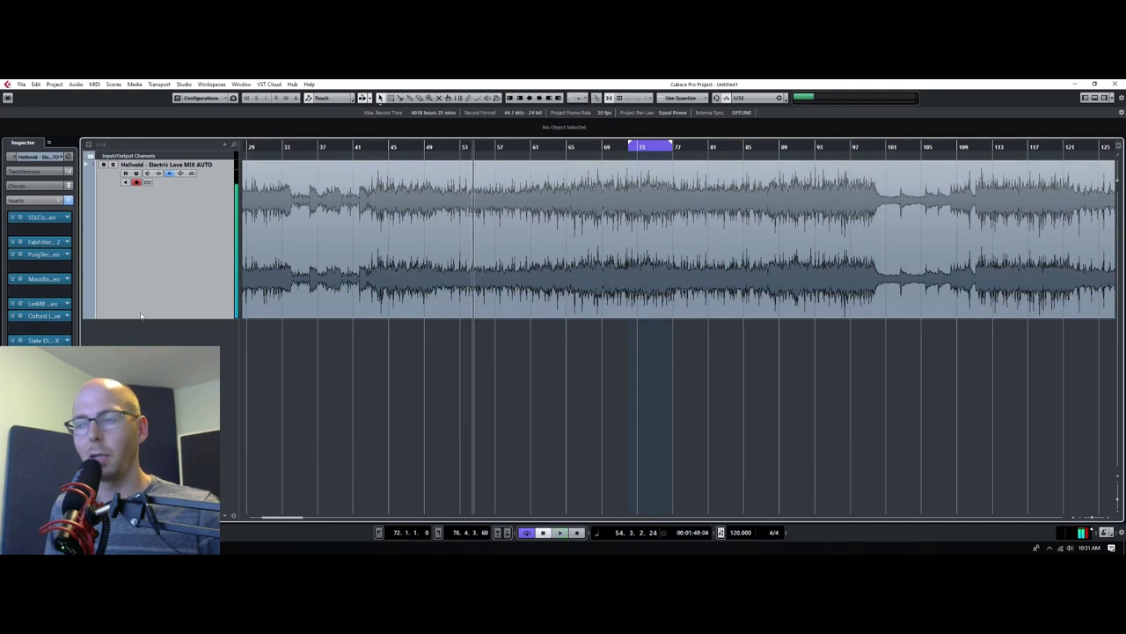
{"action": "left_click", "coordinate": [447, 148]}
{"action": "left_click", "coordinate": [519, 148]}
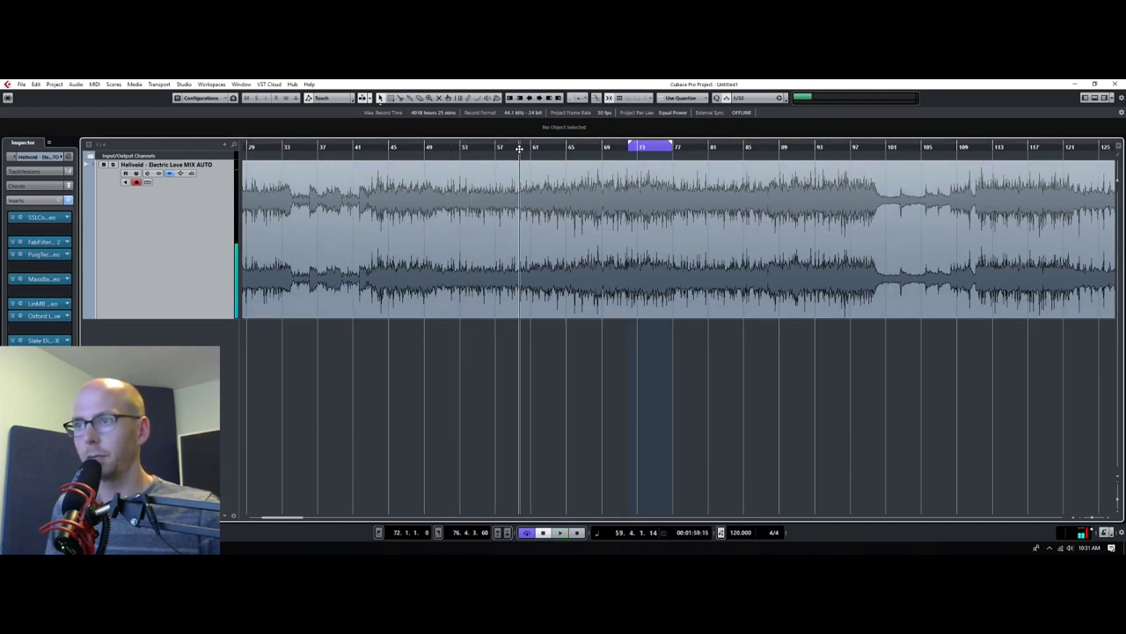
Check the LinMB multiband during playback, then stop, close it, and bypass Oxford Inflator and FG-X
{"action": "left_click", "coordinate": [19, 303]}
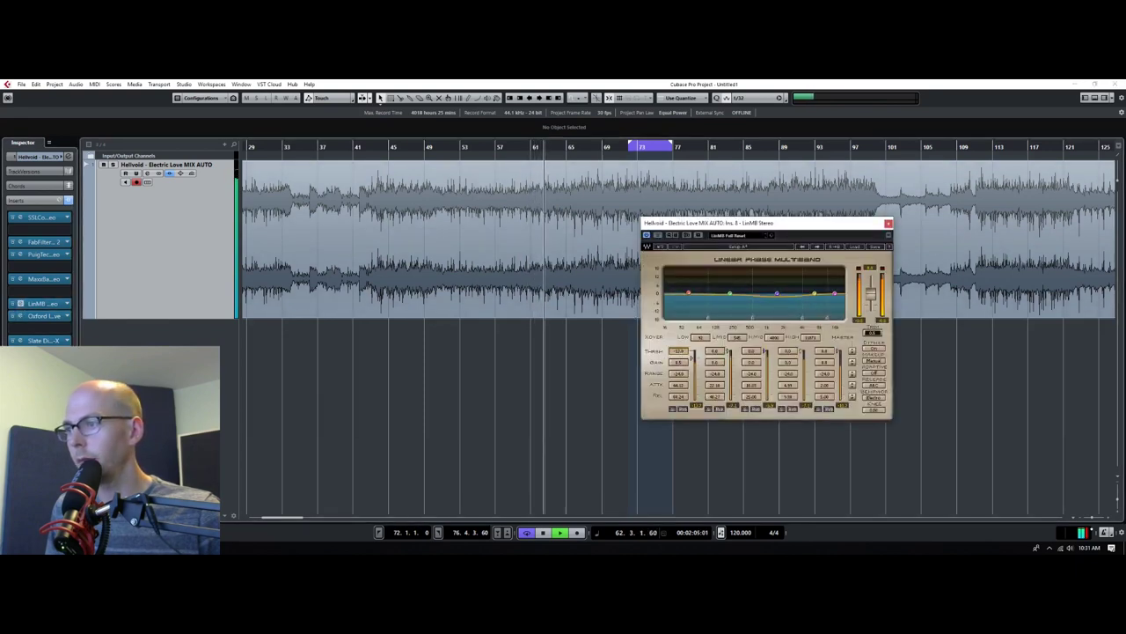
{"action": "key", "text": "space"}
{"action": "left_click", "coordinate": [888, 223]}
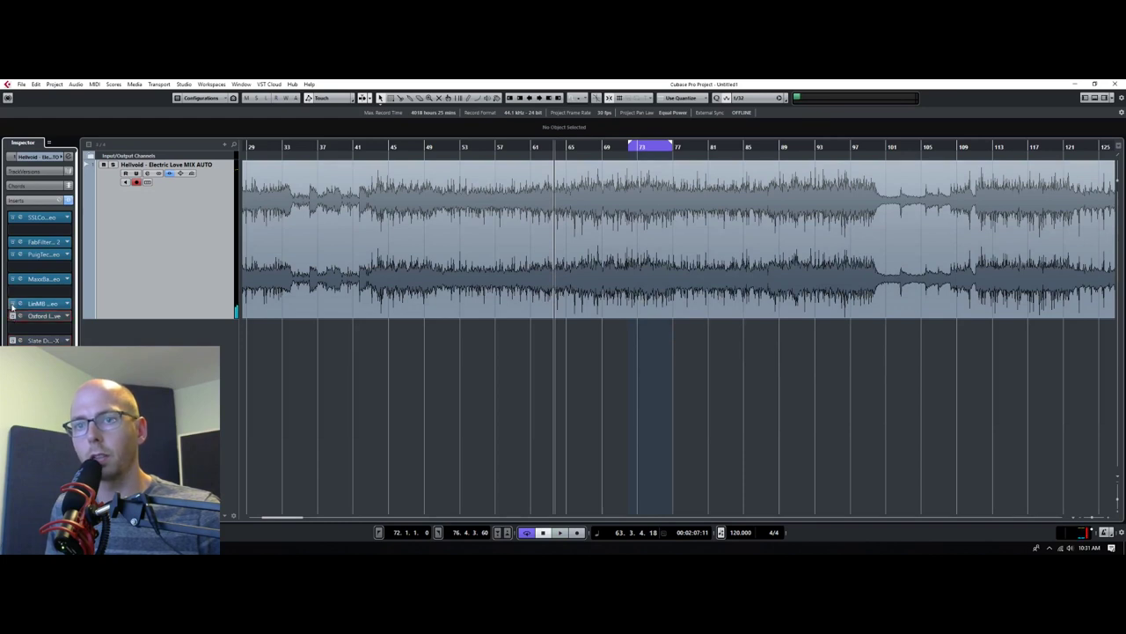
Re-enable Oxford Inflator during playback, open its window, replay from about bar 55, and re-enable FG-X
{"action": "key", "text": "space"}
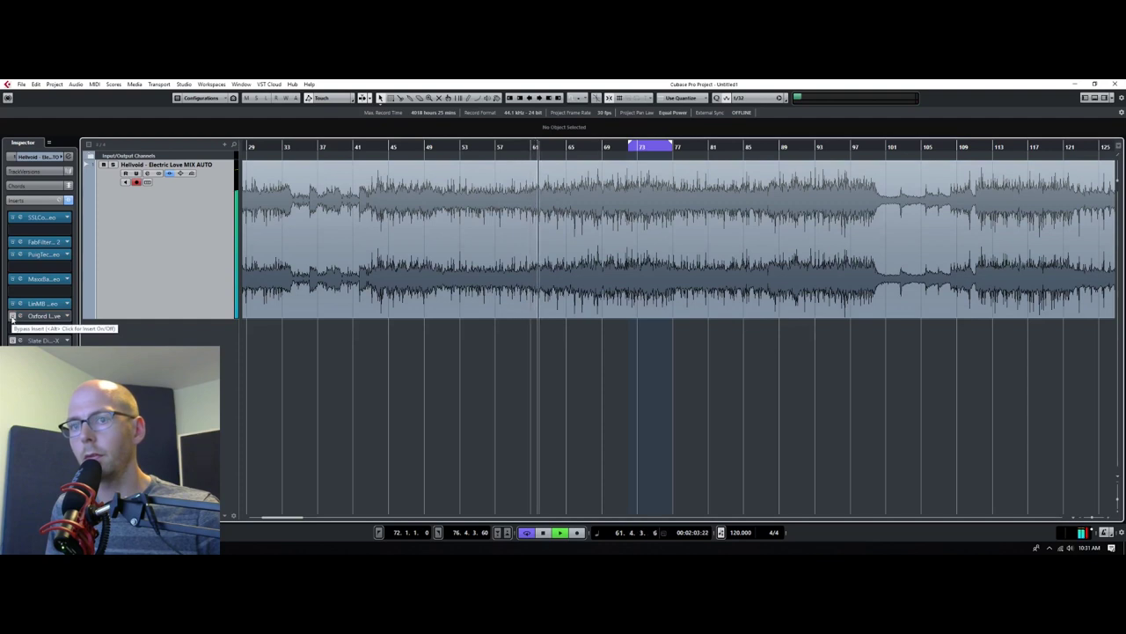
{"action": "left_click", "coordinate": [12, 316]}
{"action": "left_click", "coordinate": [58, 315]}
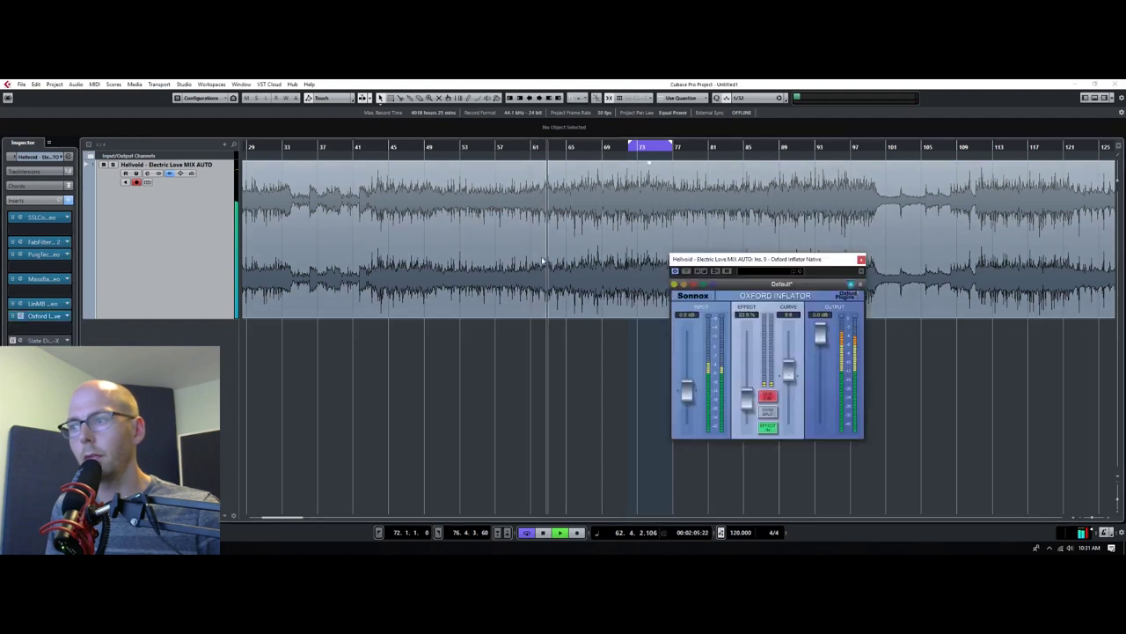
{"action": "left_click", "coordinate": [482, 140]}
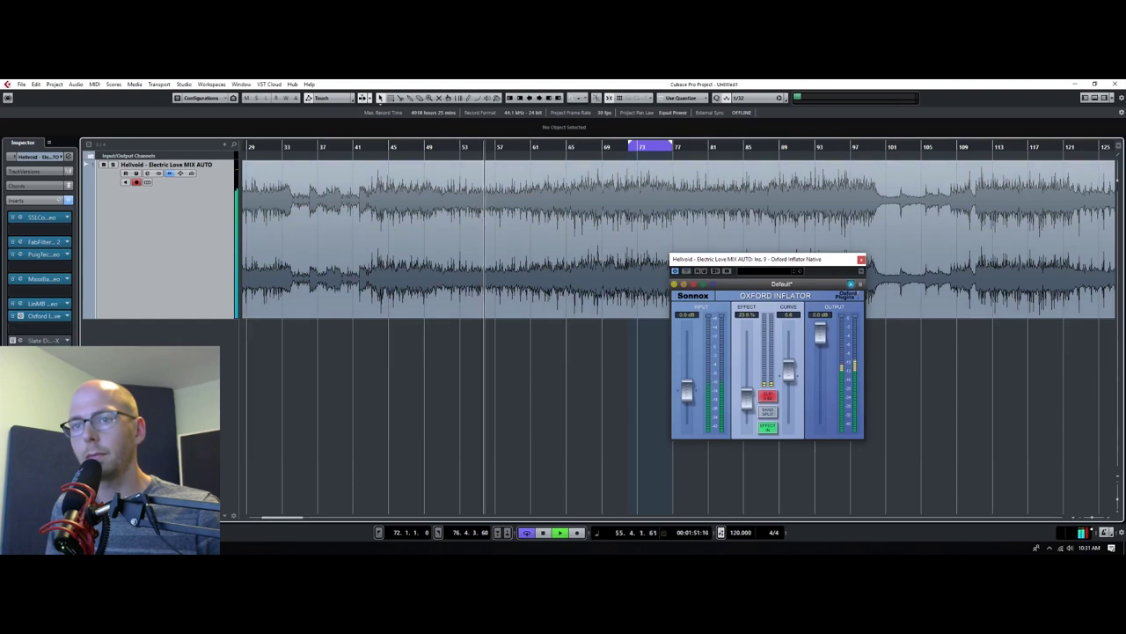
{"action": "left_click", "coordinate": [12, 340]}
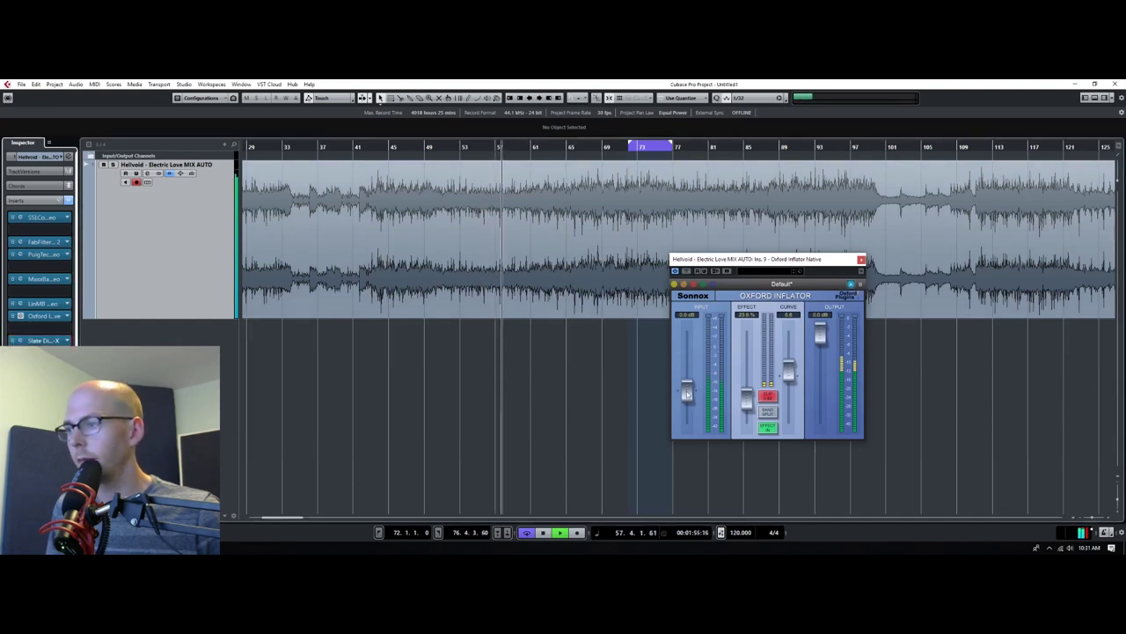
Open FG-X, compare from about bar 62 with LinMB, Inflator and the SSL compressor bypassed, then stop, re-enable the SSL compressor and close FG-X
{"action": "left_click", "coordinate": [24, 341]}
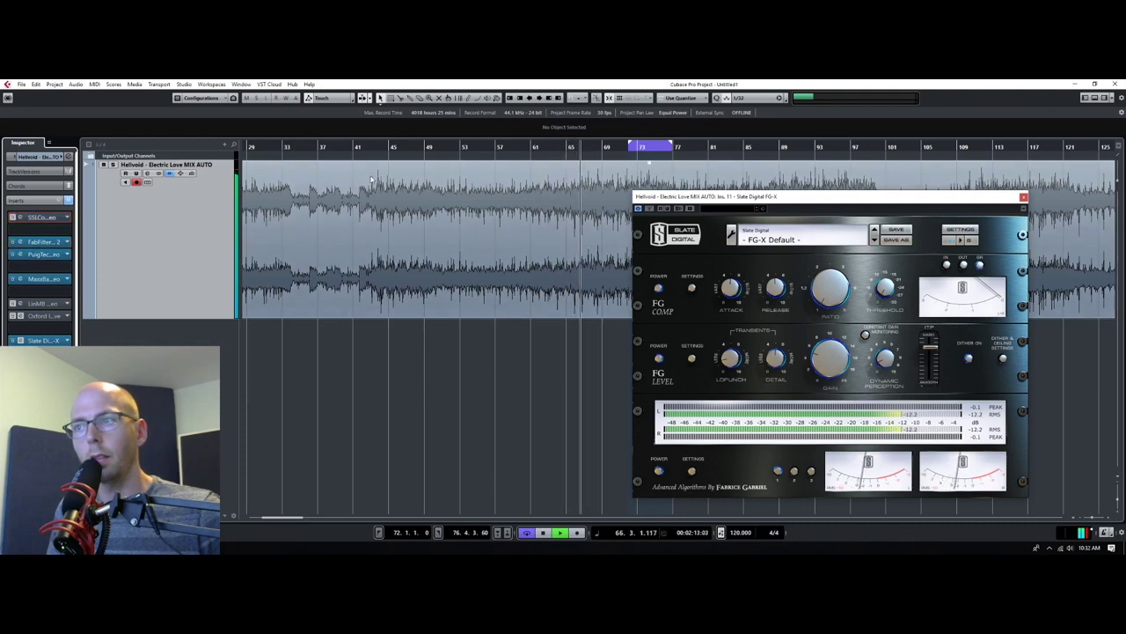
{"action": "left_click", "coordinate": [543, 147]}
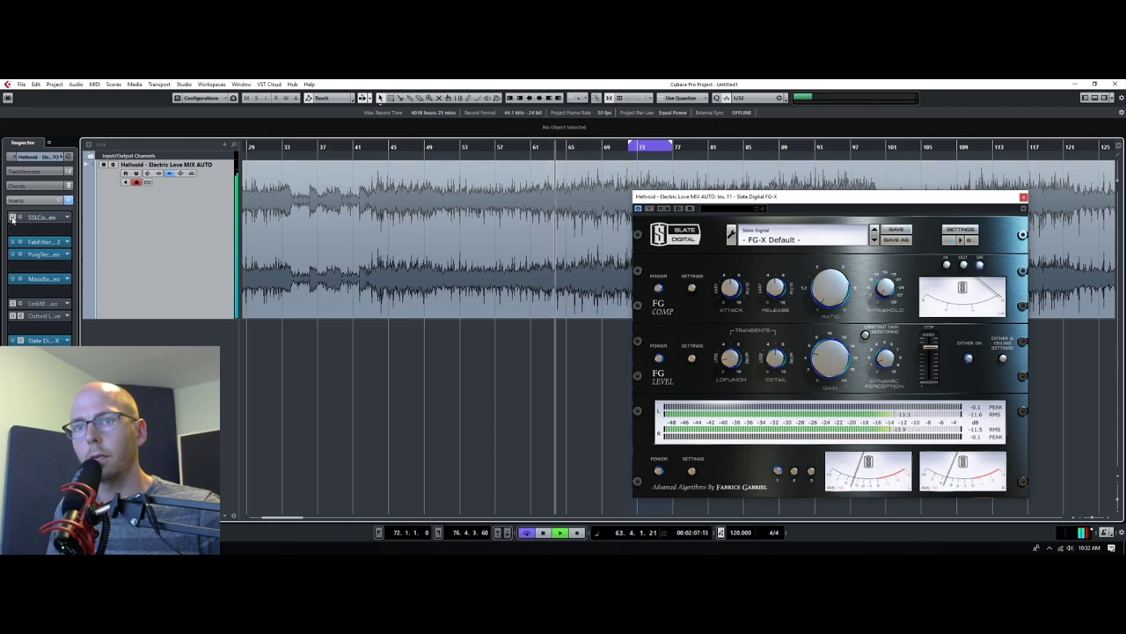
{"action": "key", "text": "space"}
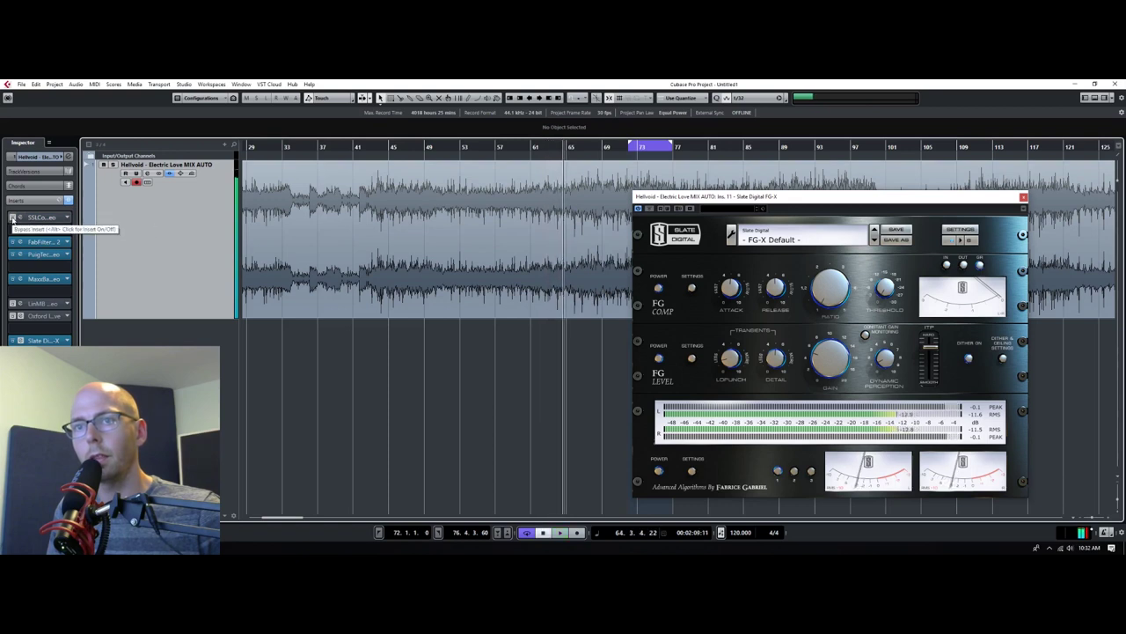
{"action": "left_click", "coordinate": [13, 218]}
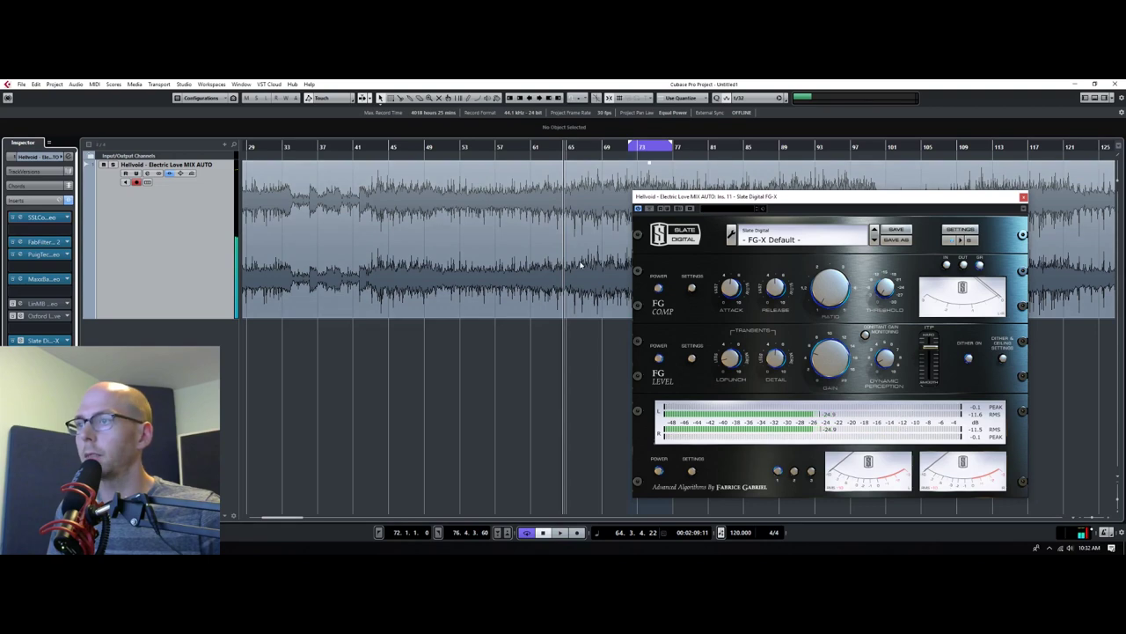
{"action": "left_click", "coordinate": [1024, 197]}
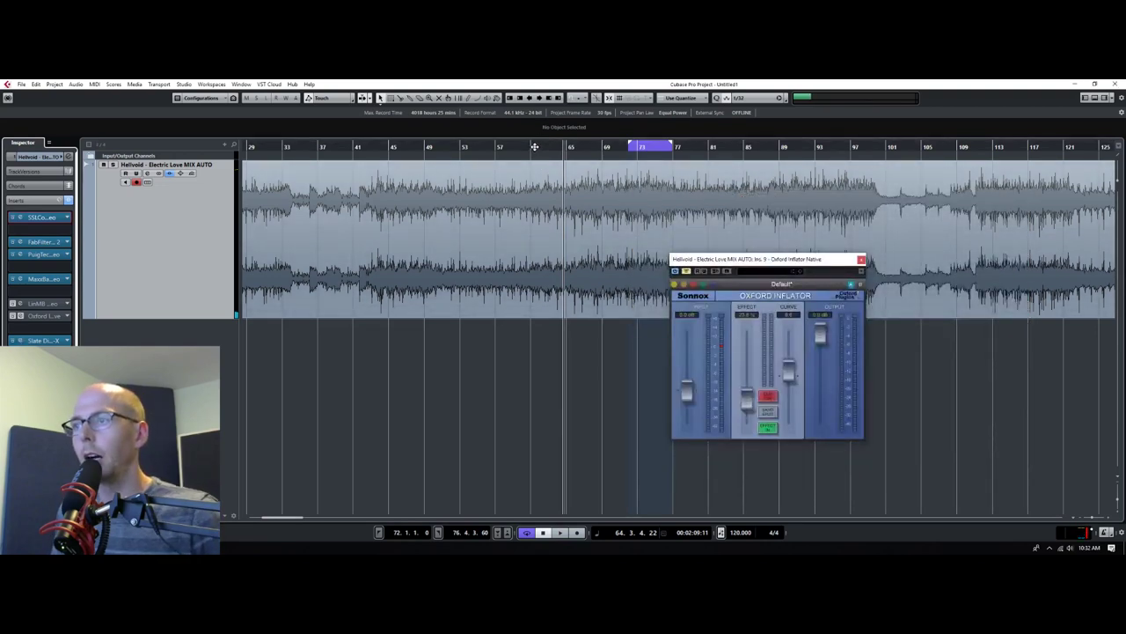
Audition the mix from about bar 61, bypass the whole insert chain for comparison, and return the stopped cursor to about bar 61
{"action": "left_click_drag", "start_coordinate": [534, 146], "coordinate": [528, 158]}
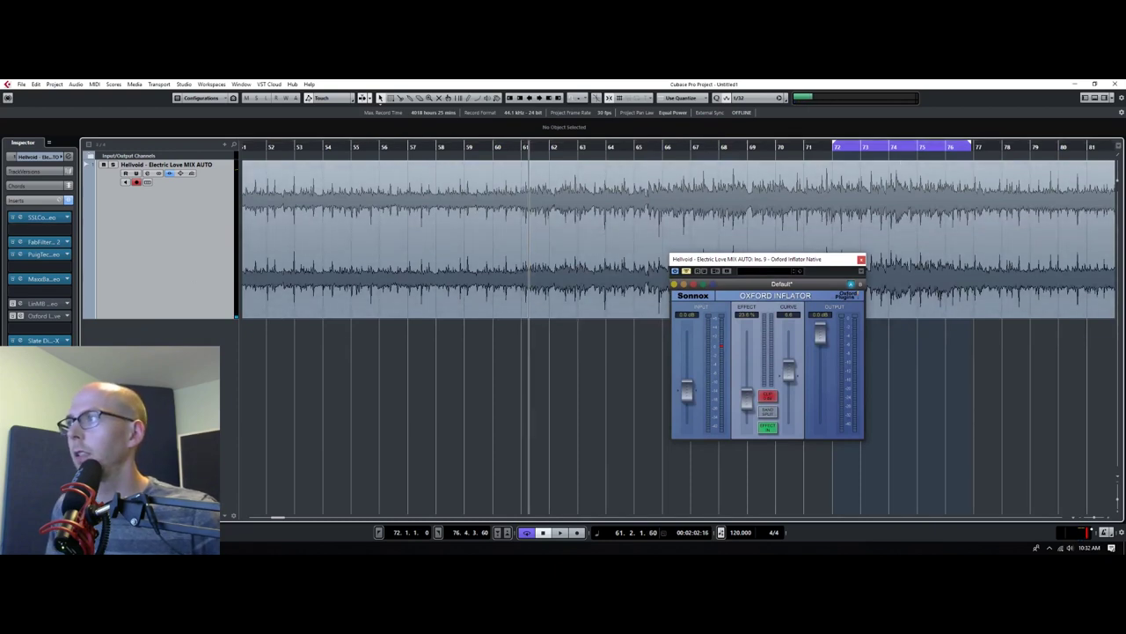
{"action": "key", "text": "space"}
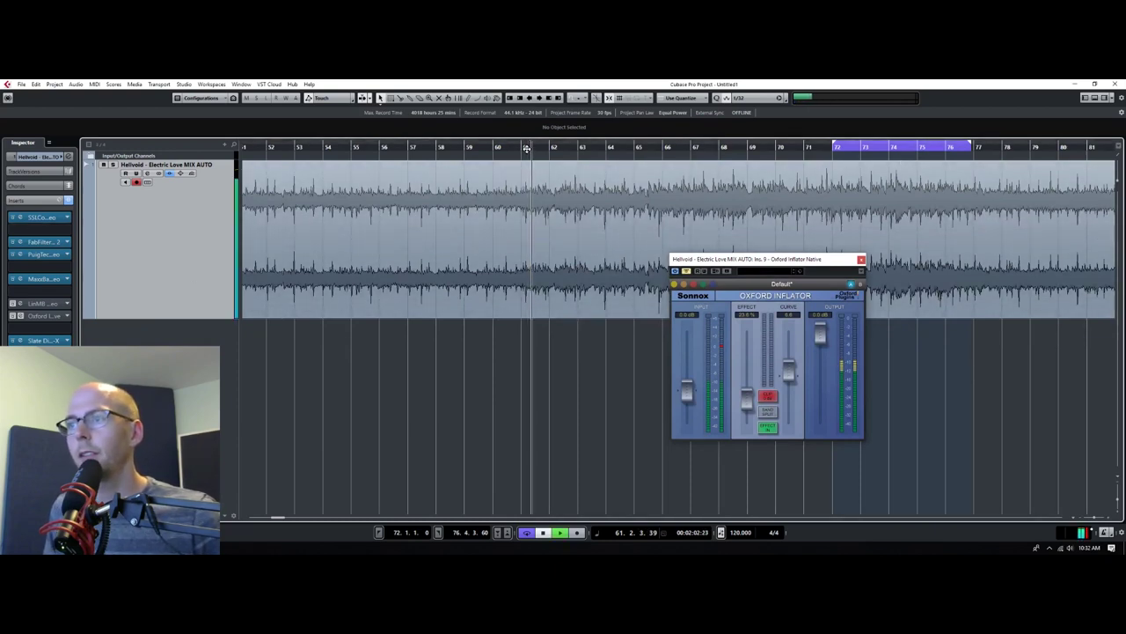
{"action": "key", "text": "space"}
{"action": "left_click", "coordinate": [68, 201]}
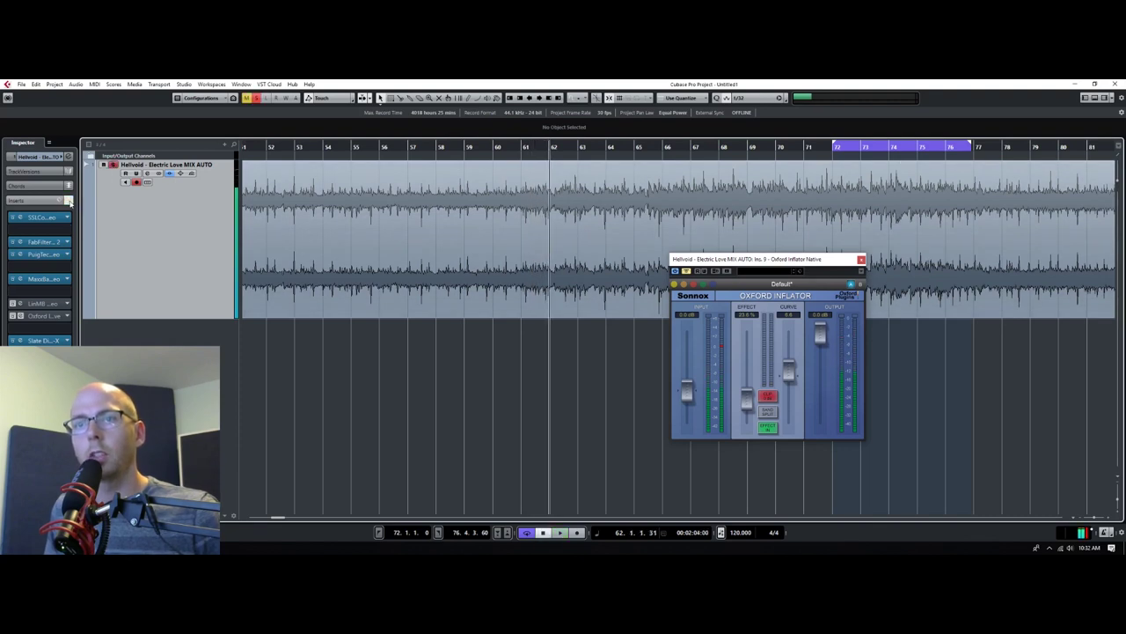
{"action": "key", "text": "space"}
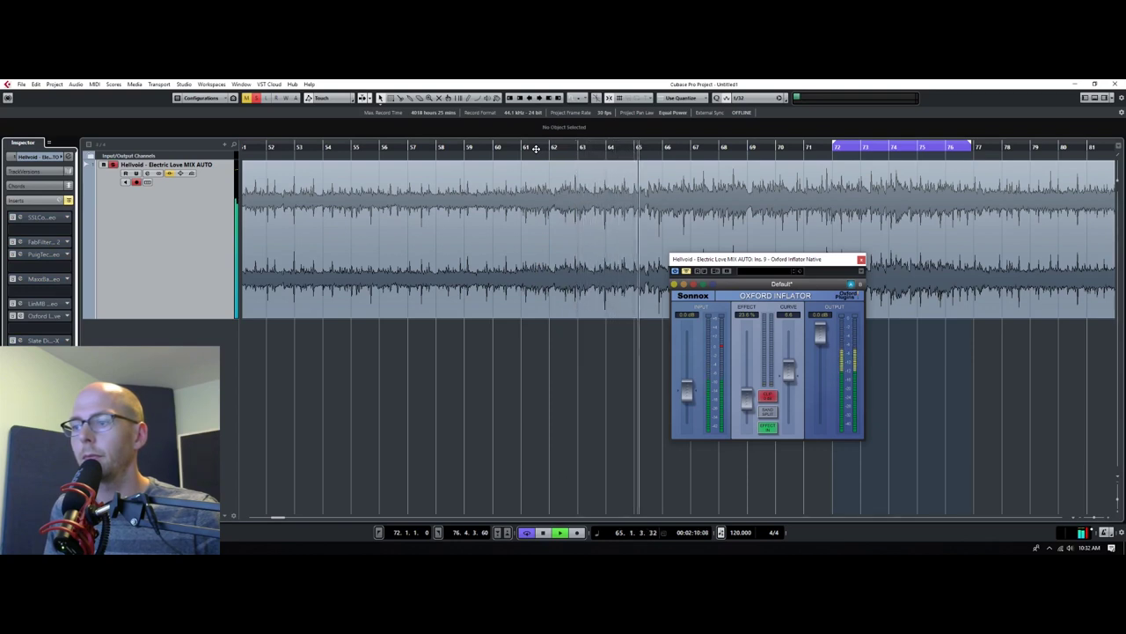
{"action": "key", "text": "space"}
{"action": "left_click", "coordinate": [536, 147]}
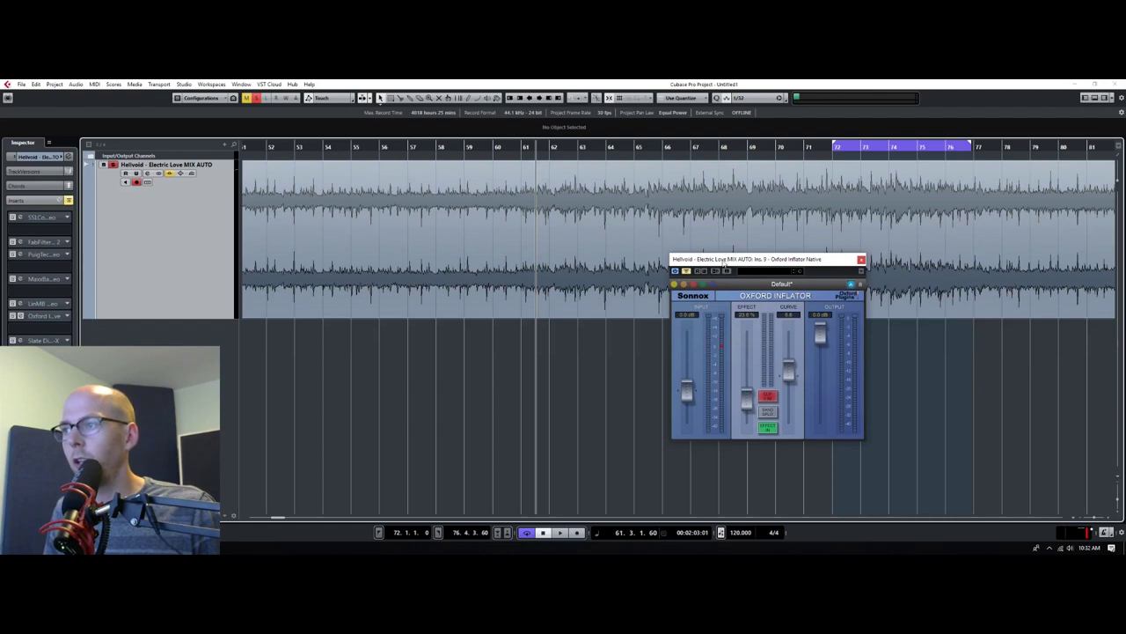
Re-enable the insert chain, replay from about bar 61, close Oxford Inflator, and reactivate LinMB and Inflator
{"action": "left_click_drag", "start_coordinate": [723, 261], "coordinate": [613, 329]}
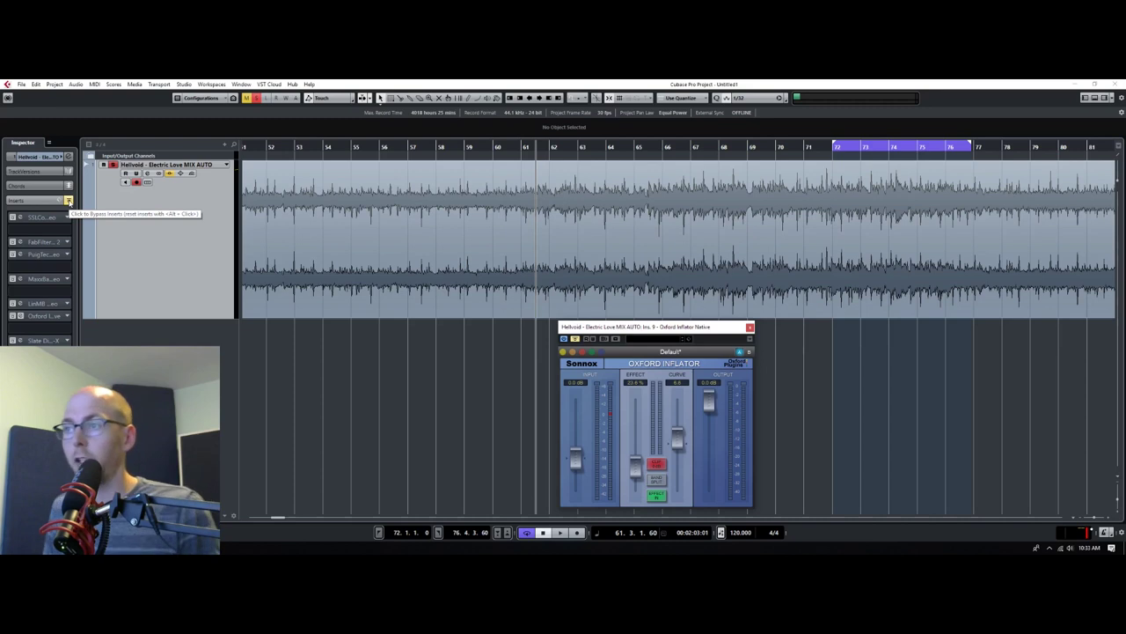
{"action": "left_click", "coordinate": [69, 200]}
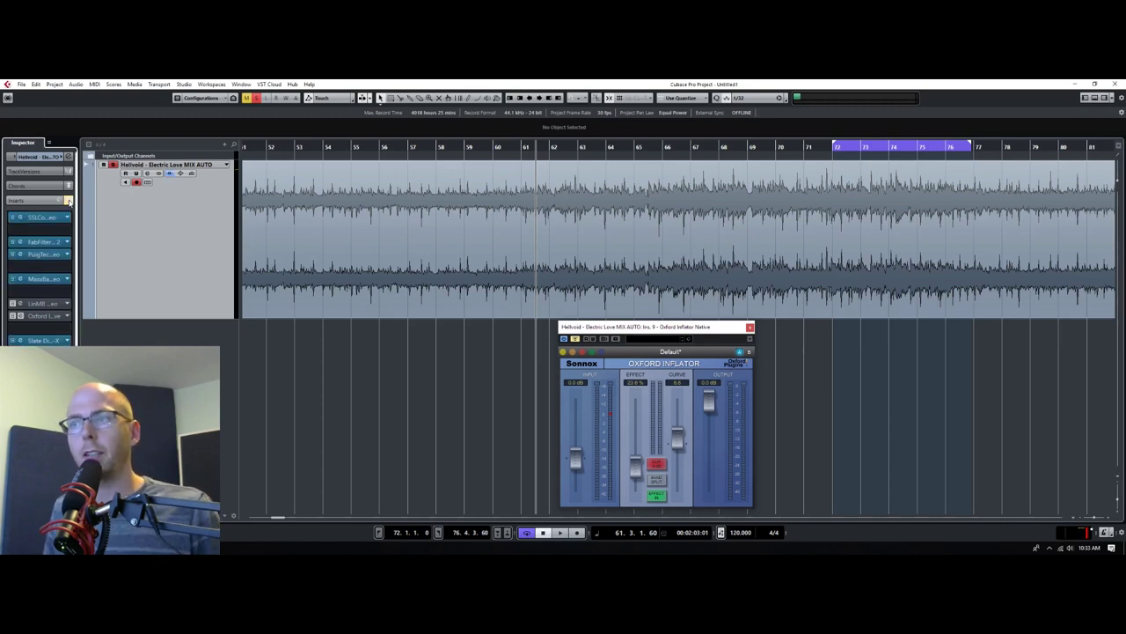
{"action": "key", "text": "space"}
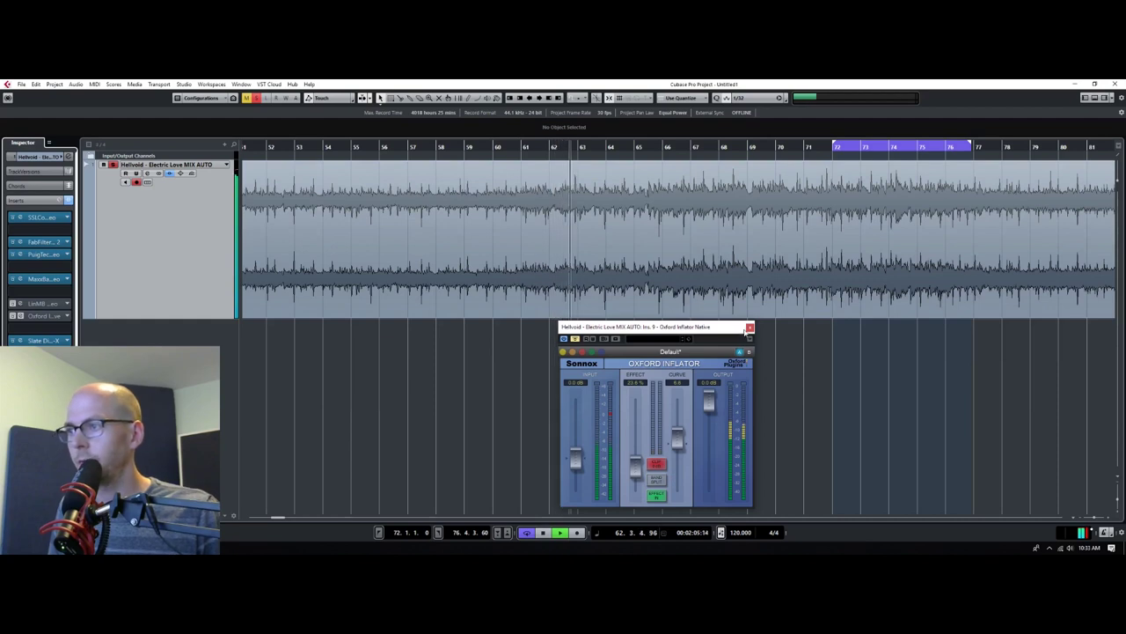
{"action": "left_click", "coordinate": [748, 328]}
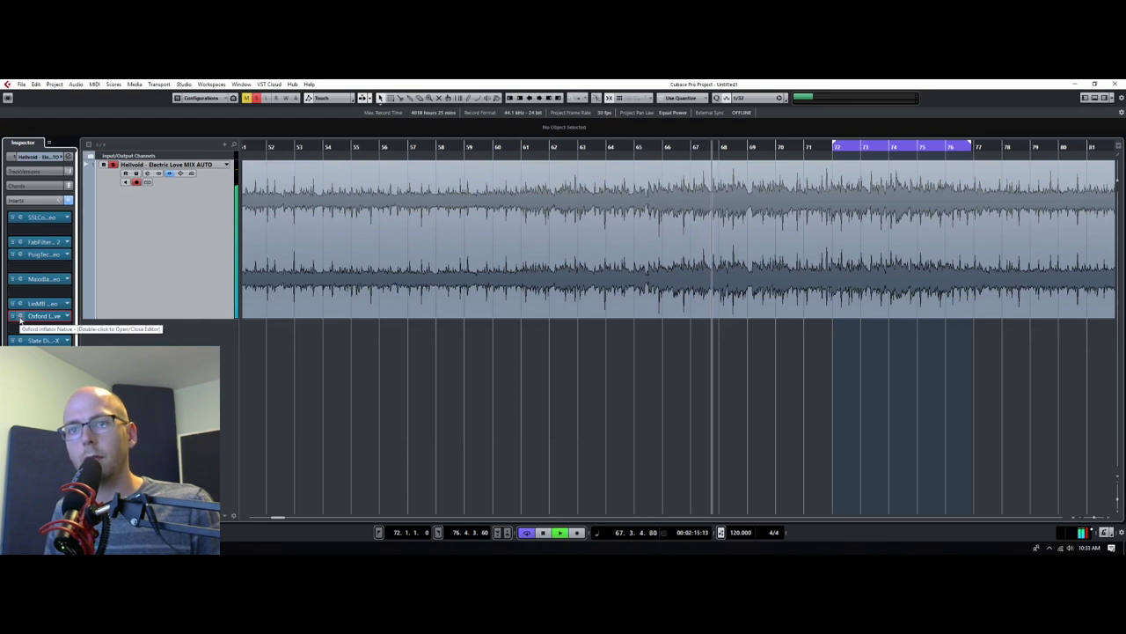
Open FG-X and Oxford Inflator, compare them bypassed during playback, stop, re-enable both and close their windows
{"action": "double_click", "coordinate": [27, 340]}
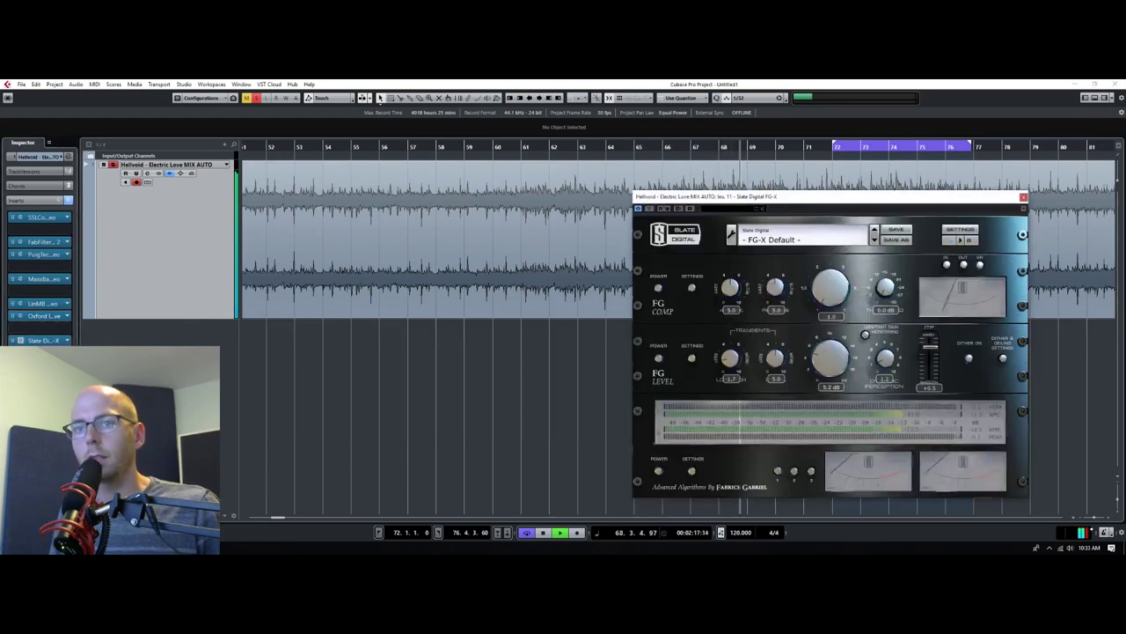
{"action": "double_click", "coordinate": [20, 315]}
{"action": "key", "text": "space"}
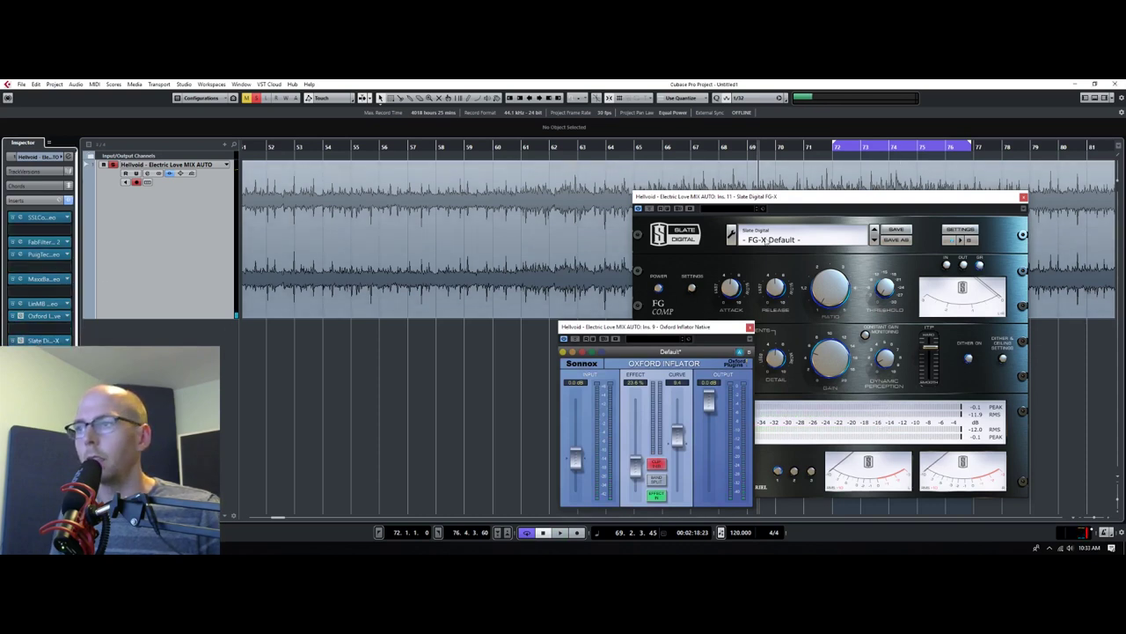
{"action": "left_click", "coordinate": [1023, 196]}
{"action": "left_click", "coordinate": [1023, 196]}
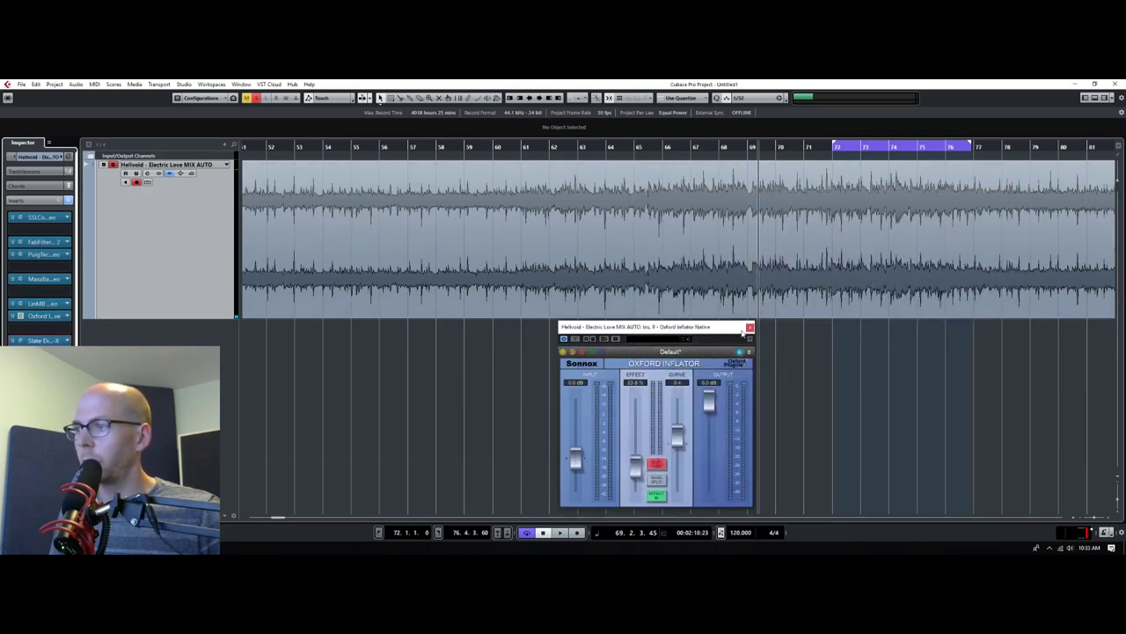
{"action": "left_click", "coordinate": [749, 327]}
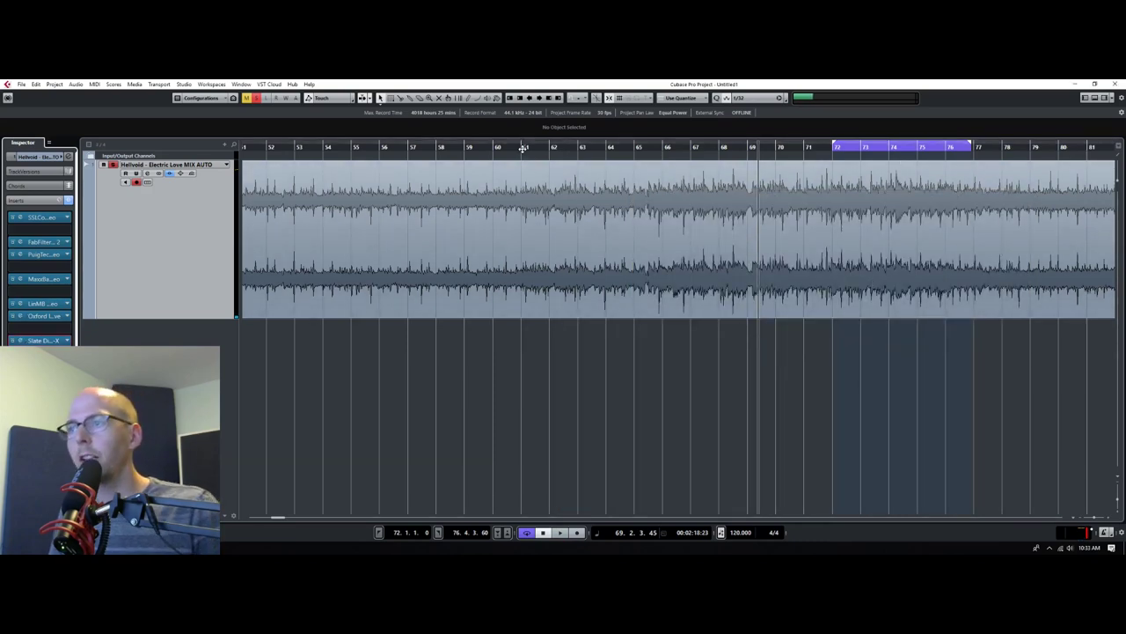
Add S1 Stereo Shuffler in insert slot 13, play from about bar 46, raise its Shuffle amount and set Width to 1.07
{"action": "left_click_drag", "start_coordinate": [522, 145], "coordinate": [390, 143]}
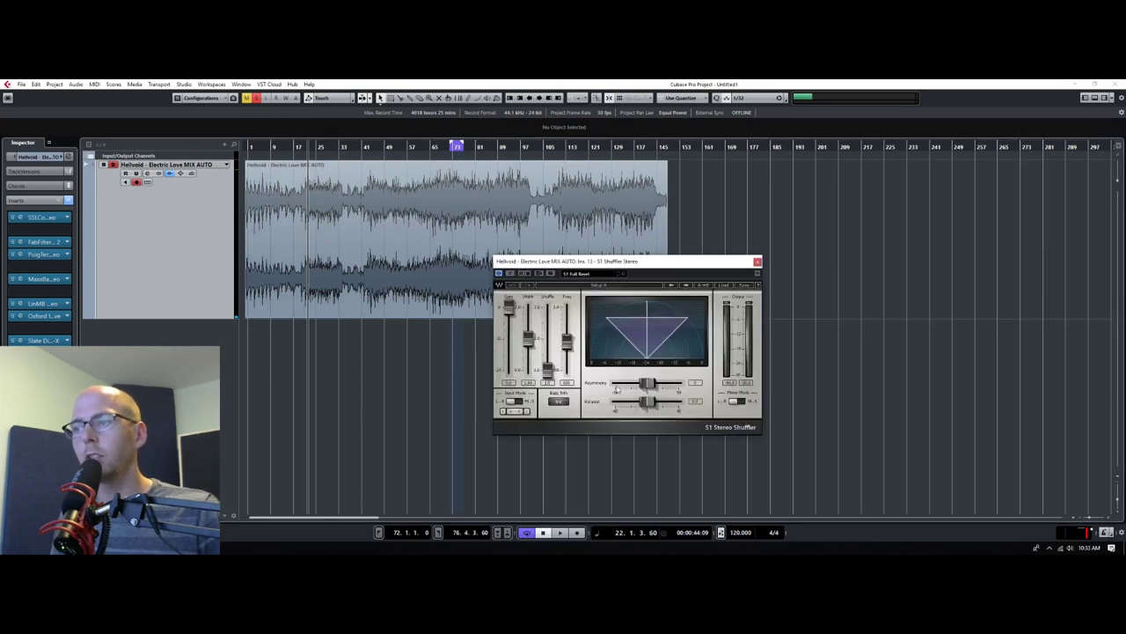
{"action": "left_click_drag", "start_coordinate": [651, 273], "coordinate": [666, 337]}
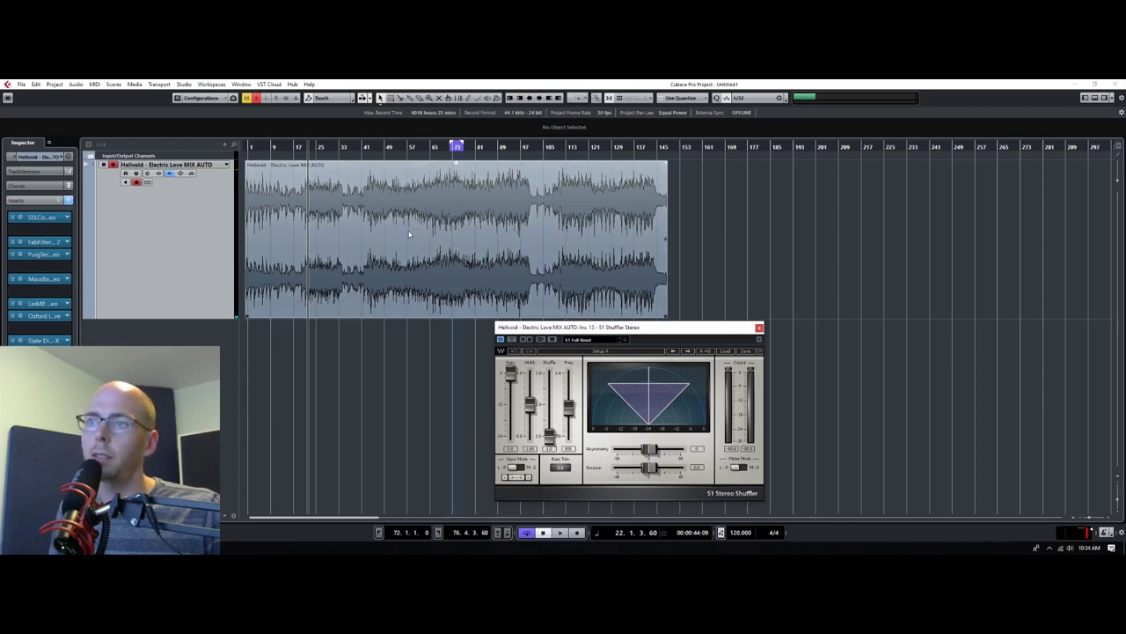
{"action": "left_click", "coordinate": [378, 146]}
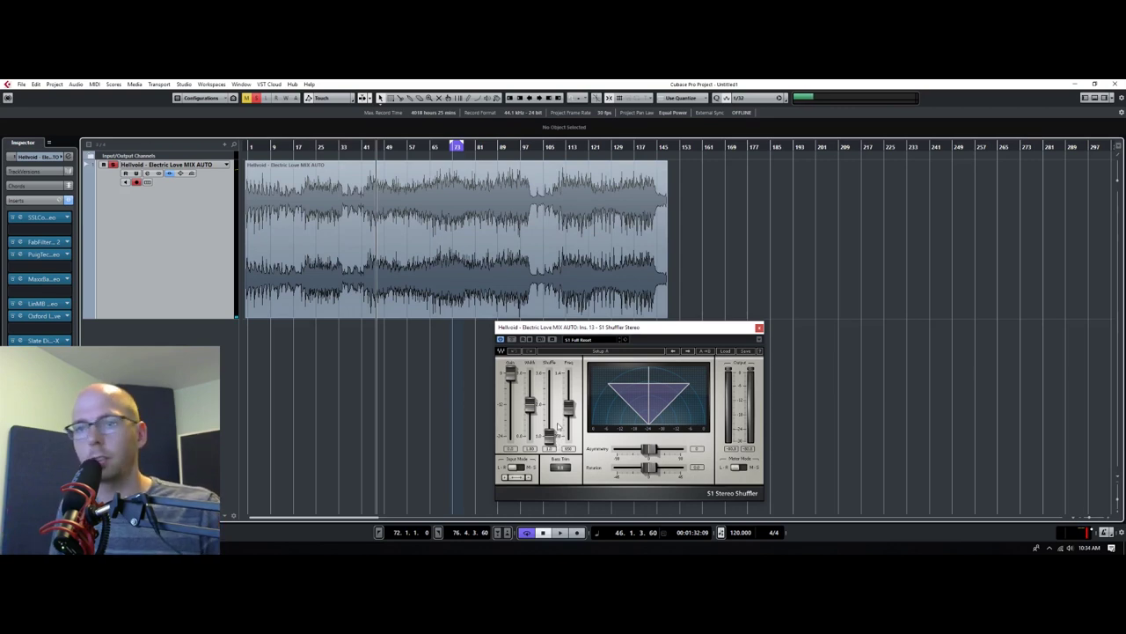
{"action": "key", "text": "space"}
{"action": "mouse_move", "coordinate": [549, 434]}
{"action": "left_mouse_down"}
{"action": "mouse_move", "coordinate": [549, 373]}
{"action": "mouse_move", "coordinate": [549, 419]}
{"action": "left_mouse_up"}
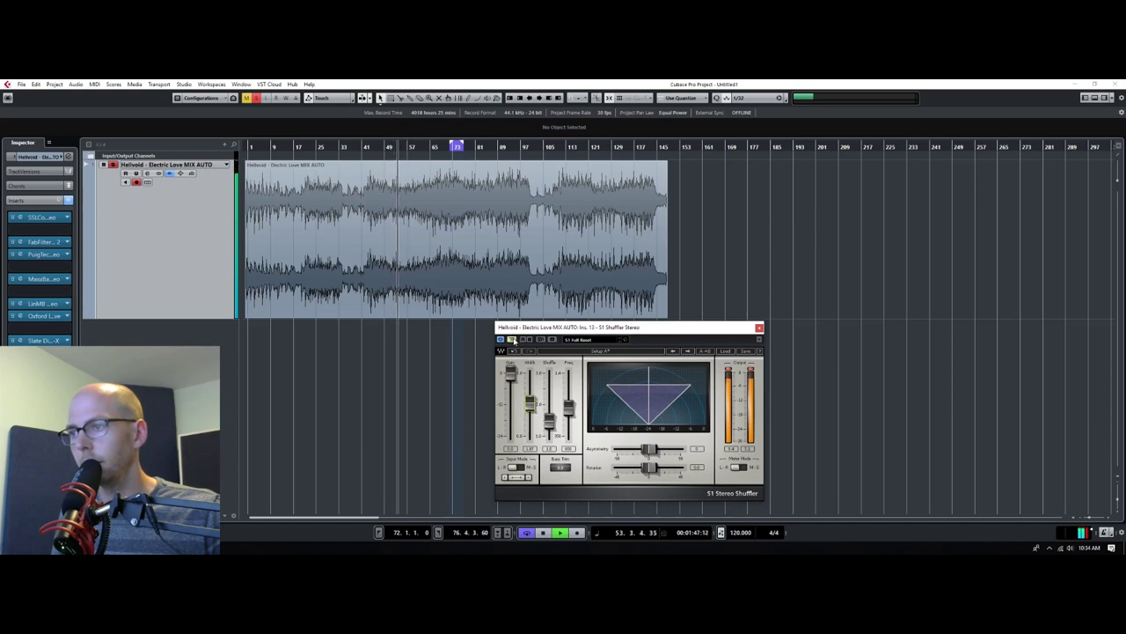
Compare the mix during playback with S1 Stereo Shuffler, the SSL compressor and LinMB bypassed, re-enable them and stop
{"action": "key", "text": "space"}
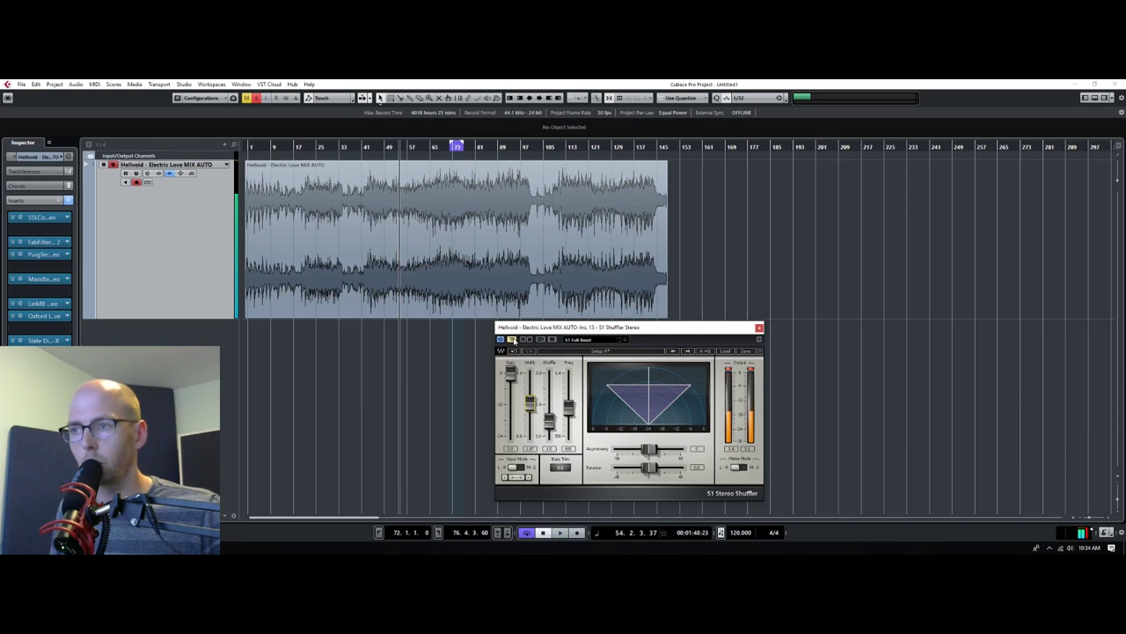
{"action": "key", "text": "space"}
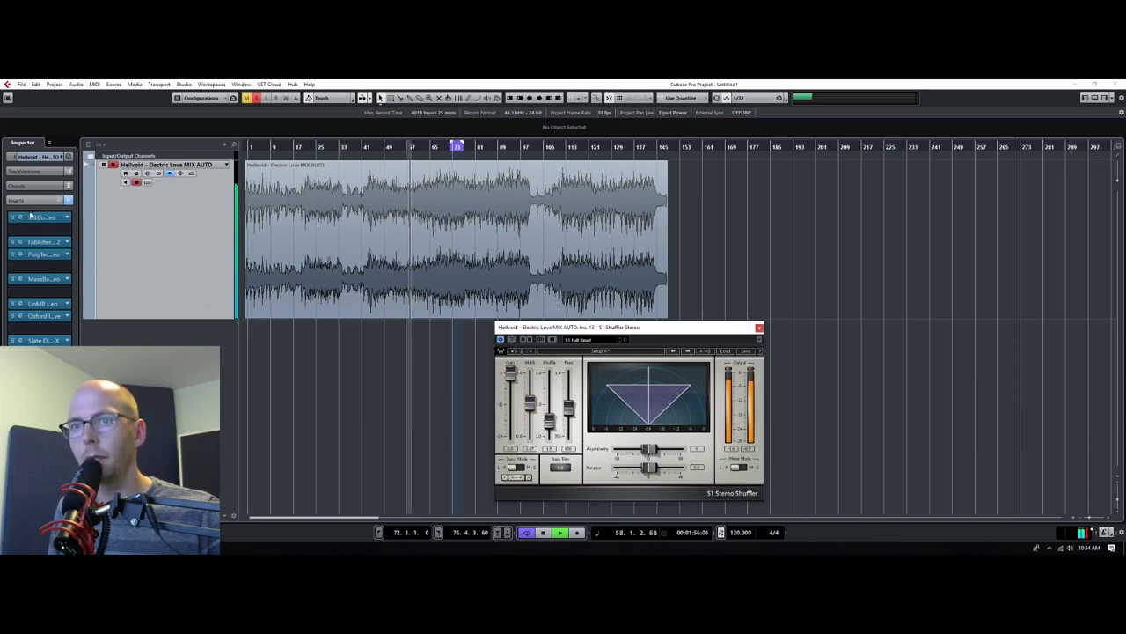
{"action": "key", "text": "space"}
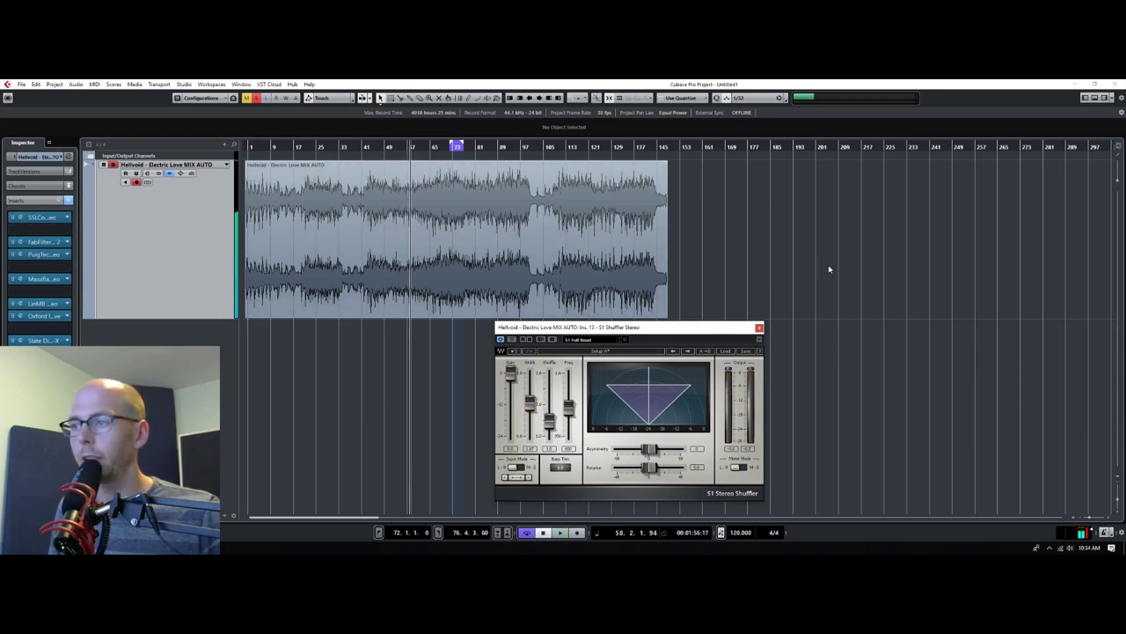
{"action": "key", "text": "space"}
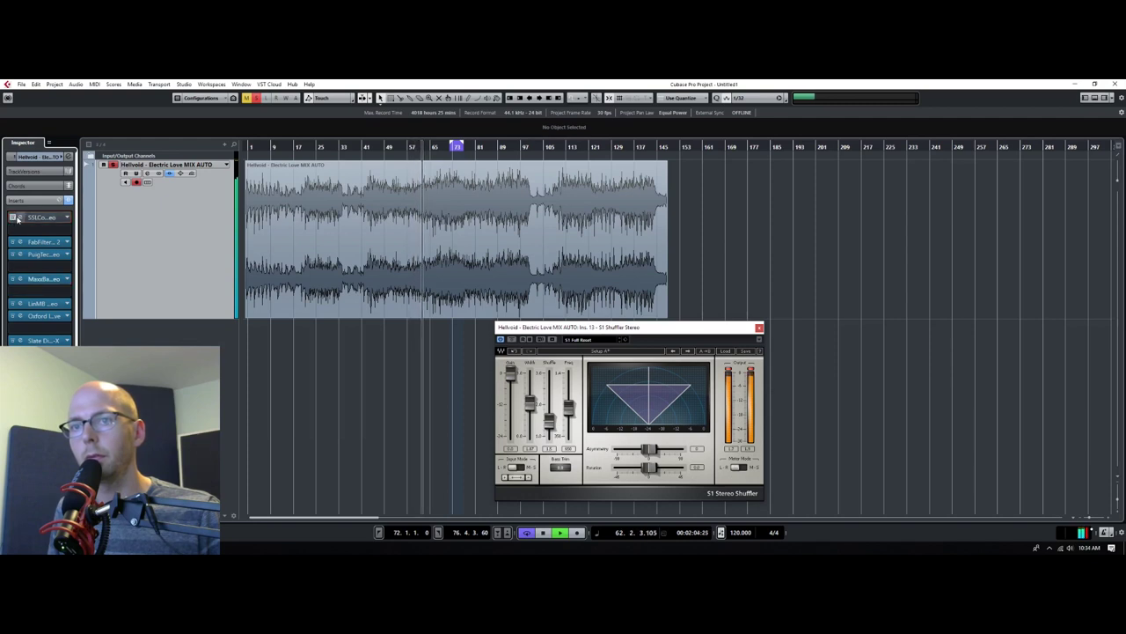
{"action": "left_click", "coordinate": [13, 302]}
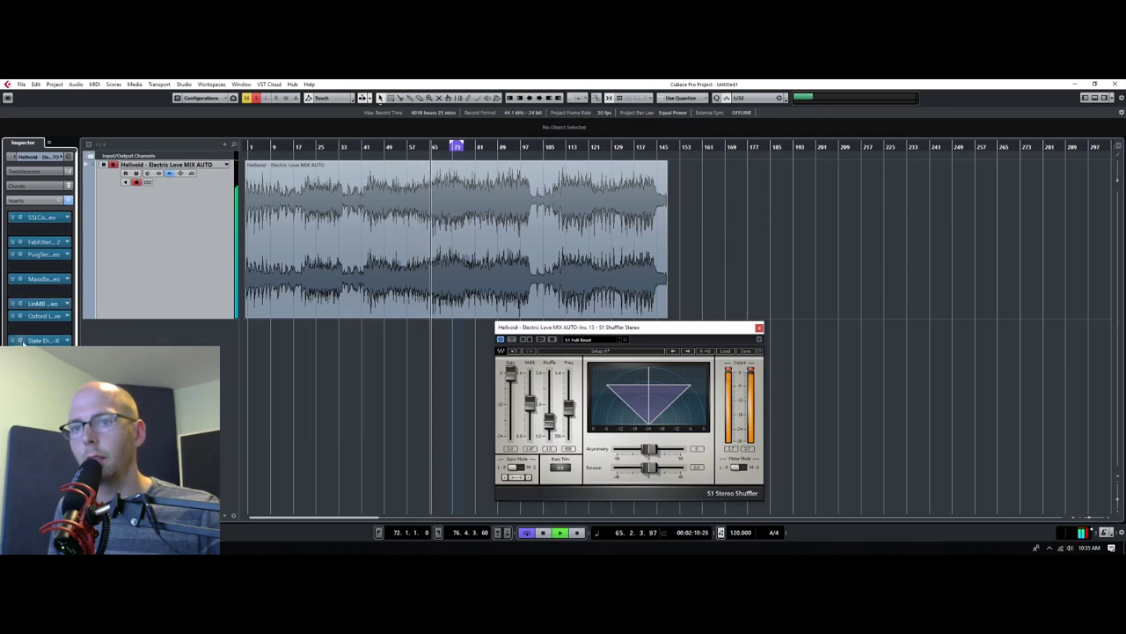
{"action": "key", "text": "space"}
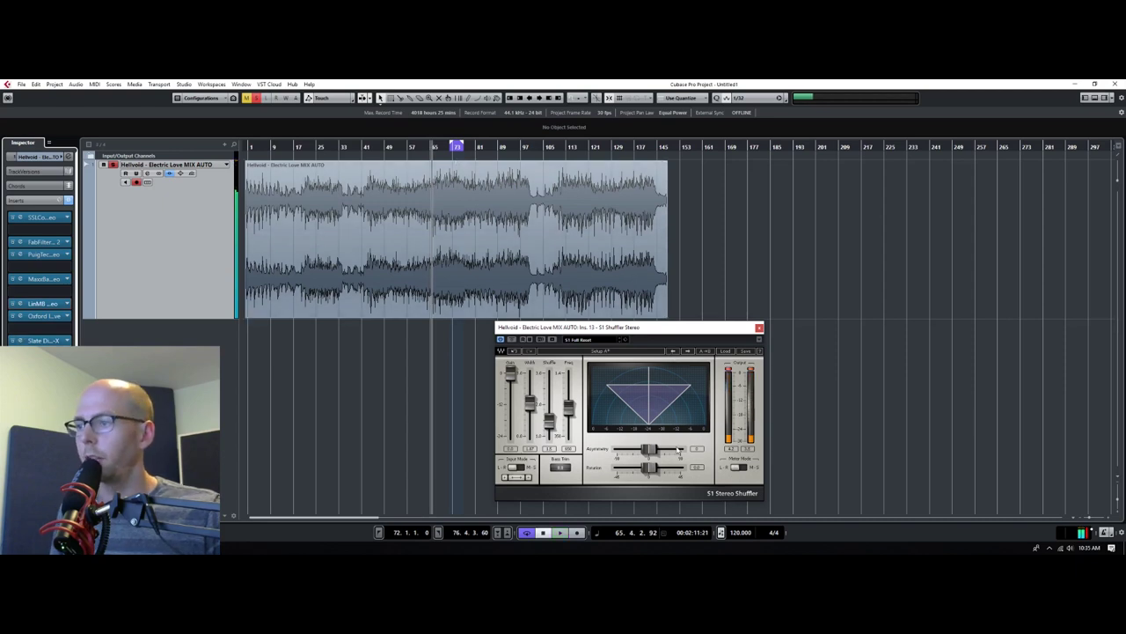
Move the S1 Shuffler window off the waveform, replay from about bar 65 toggling the track's solo, and place the cursor at about bar 47
{"action": "left_click_drag", "start_coordinate": [620, 328], "coordinate": [814, 168]}
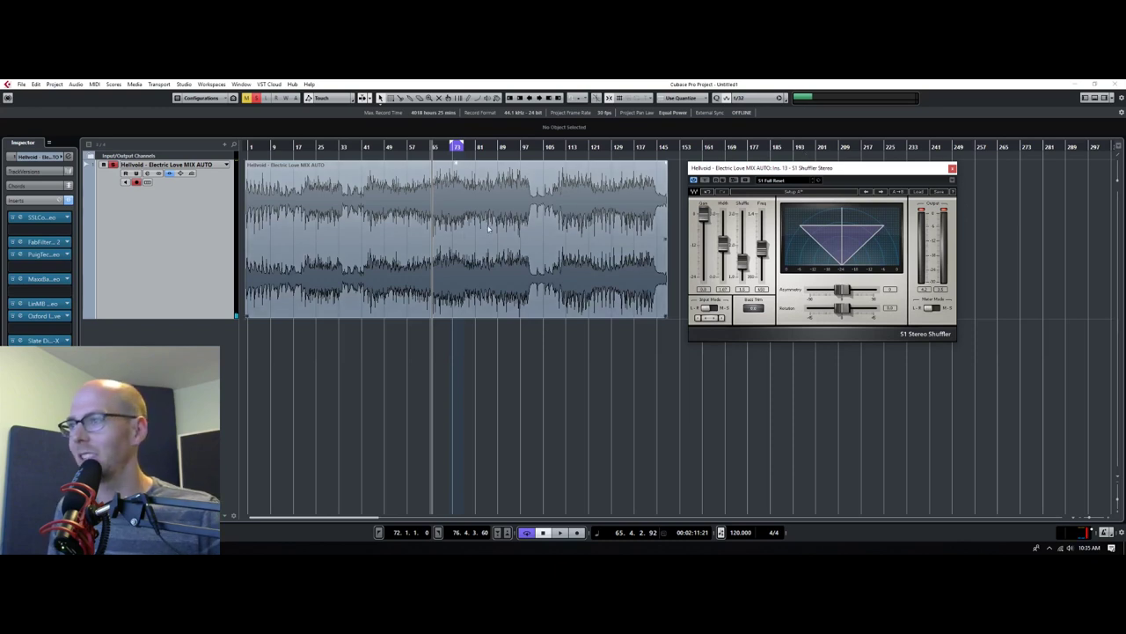
{"action": "key", "text": "space"}
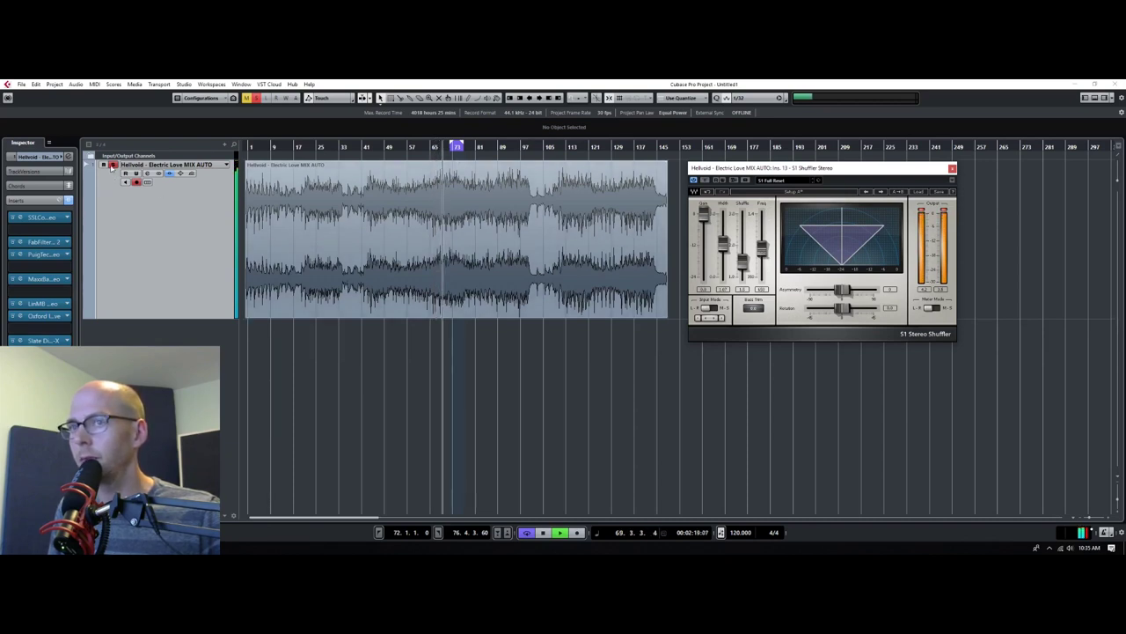
{"action": "left_click", "coordinate": [113, 165]}
{"action": "left_click", "coordinate": [113, 166]}
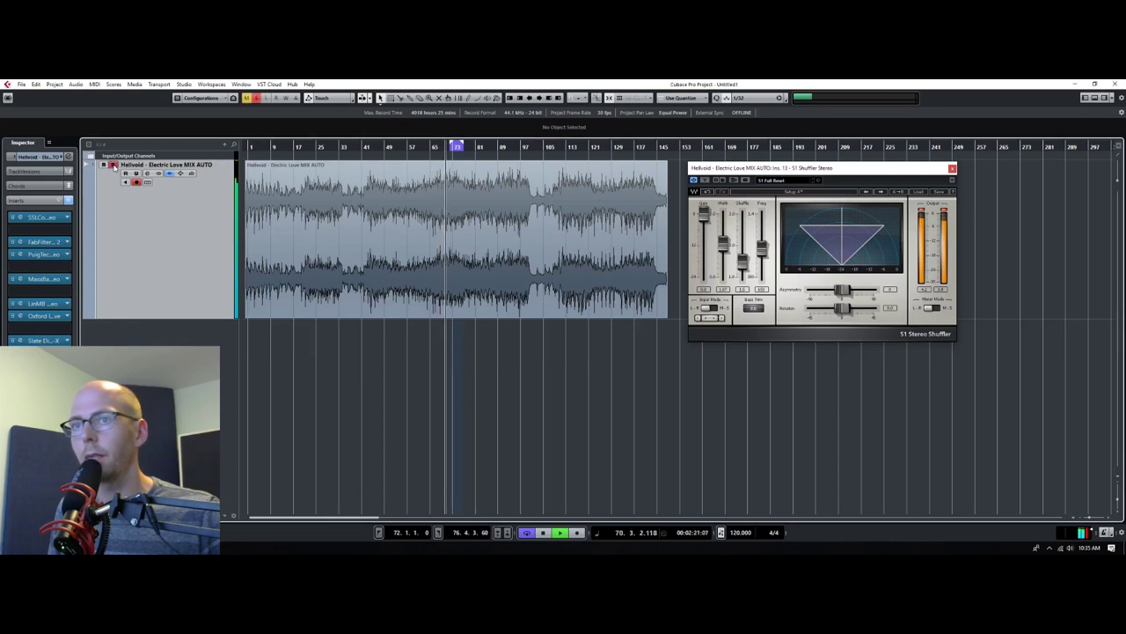
{"action": "key", "text": "space"}
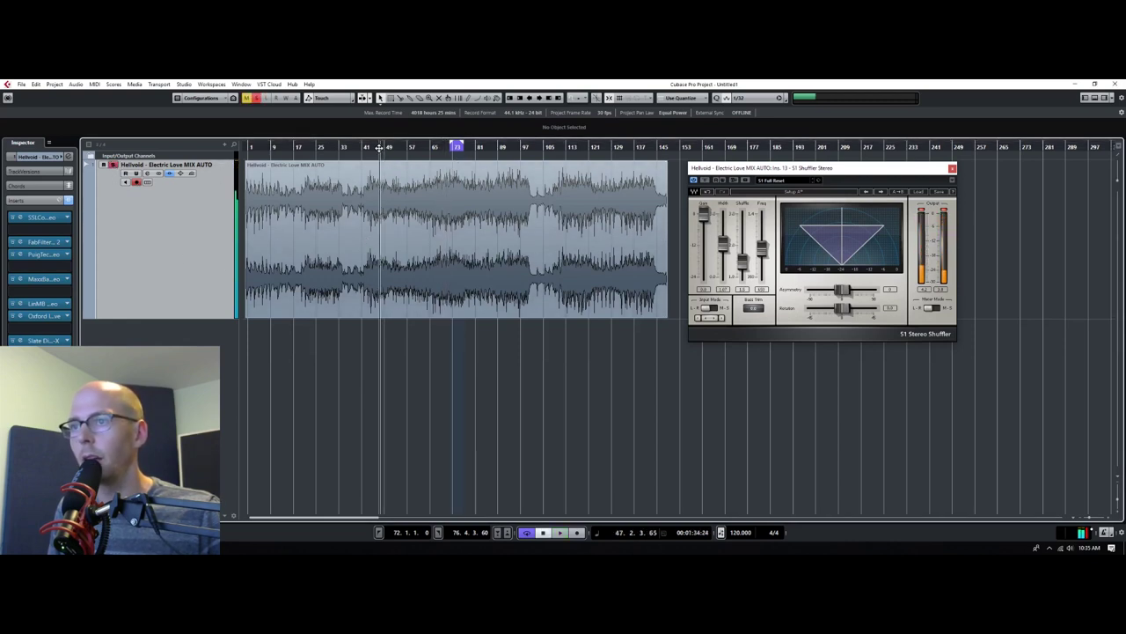
{"action": "left_click", "coordinate": [379, 147]}
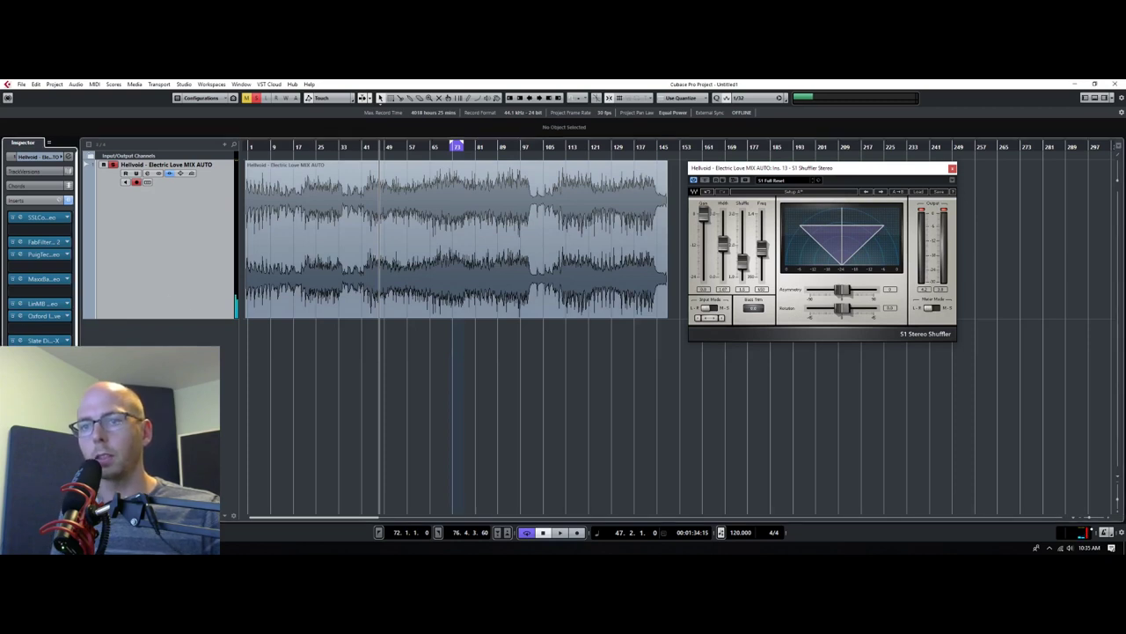
Move S1 Stereo Shuffler to insert slot 12, add FabFilter Pro-L in slot 15, and audition from about bar 47 while hiding and reshowing plug-in windows
{"action": "left_click_drag", "start_coordinate": [42, 379], "coordinate": [53, 340]}
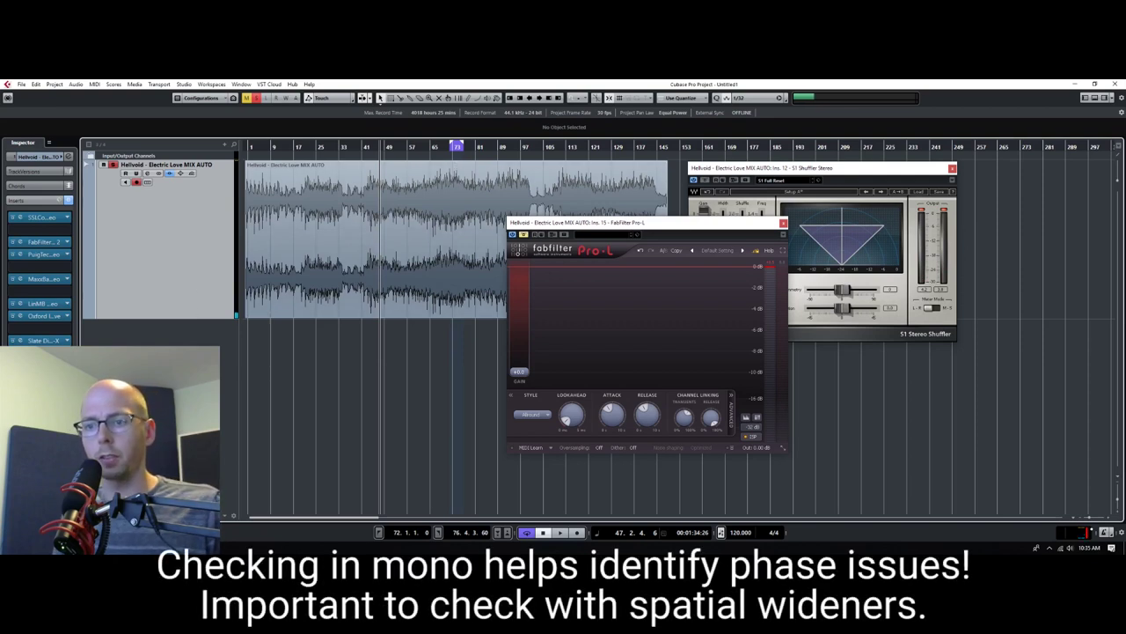
{"action": "key", "text": "space"}
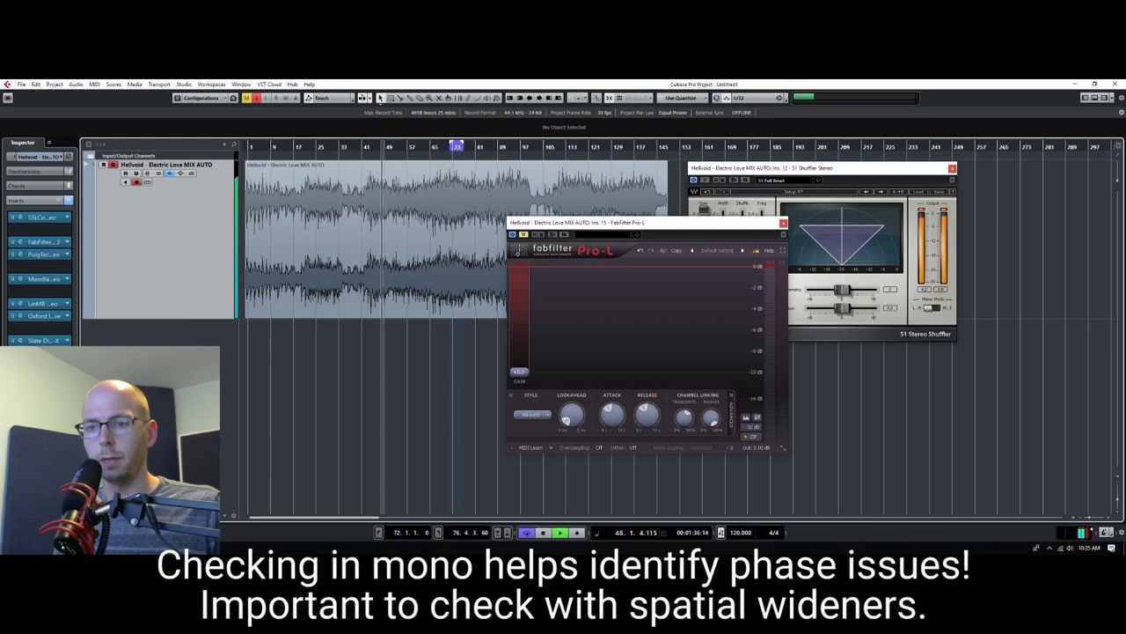
{"action": "key", "text": "ctrl+shift+w"}
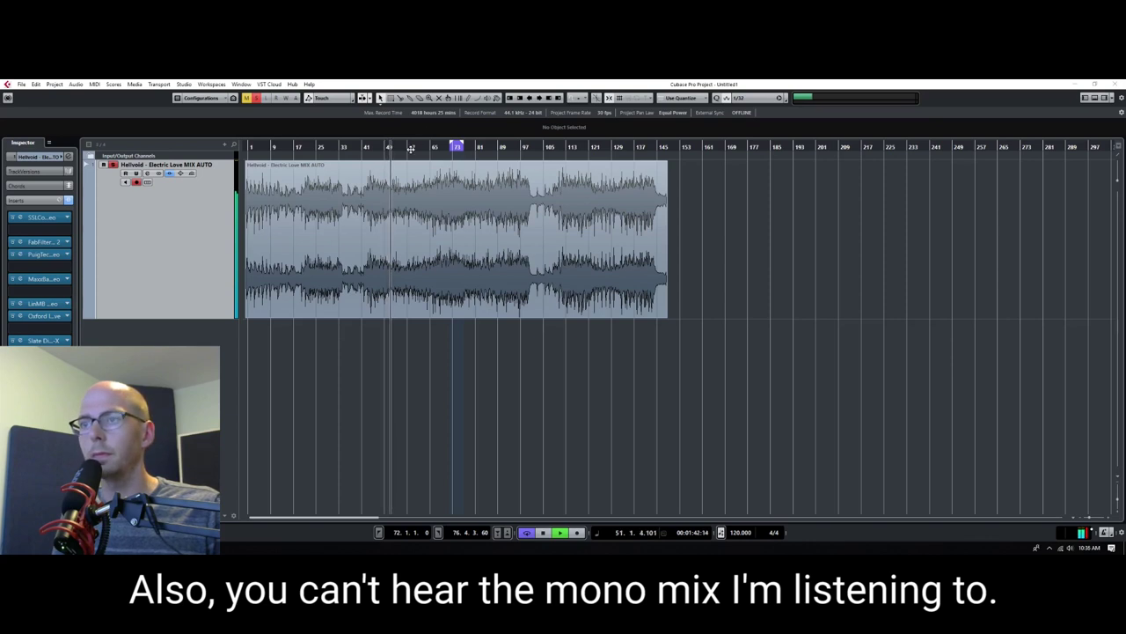
{"action": "key", "text": "ctrl+shift+w"}
Replay the mix from about bar 41, restart it from about bar 22, and stop playback
{"action": "left_click", "coordinate": [366, 146]}
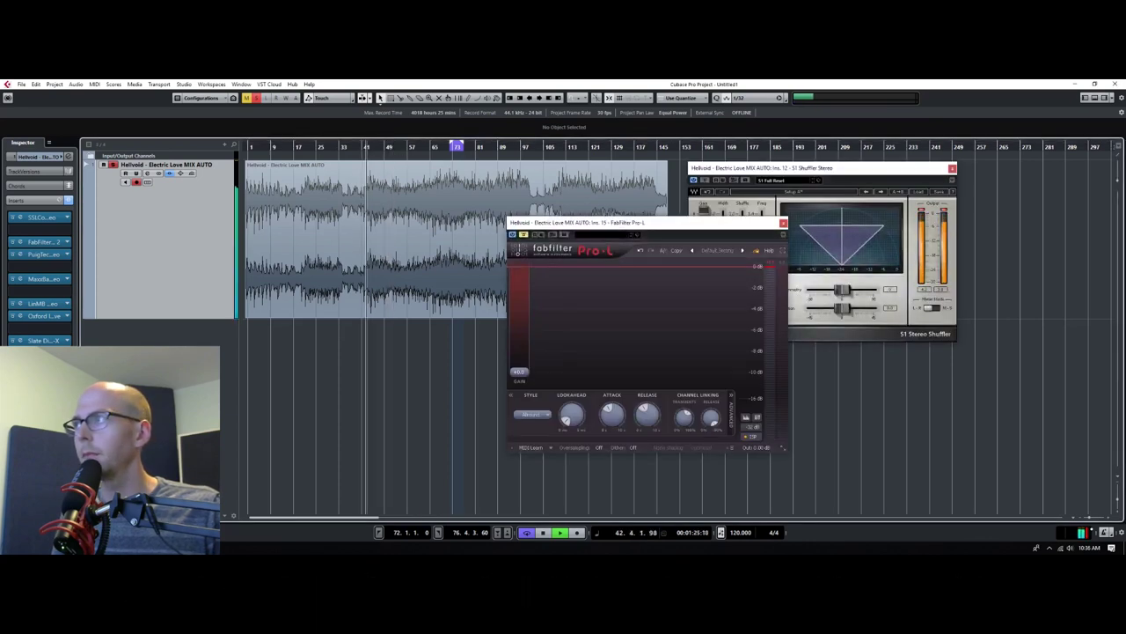
{"action": "left_click", "coordinate": [306, 146]}
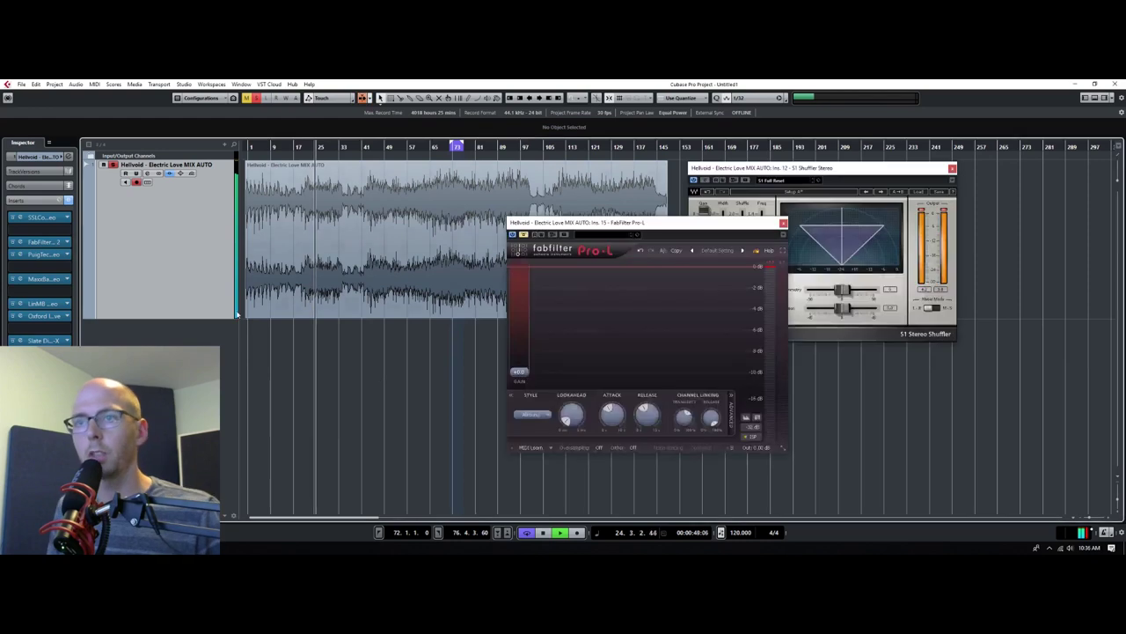
{"action": "key", "text": "space"}
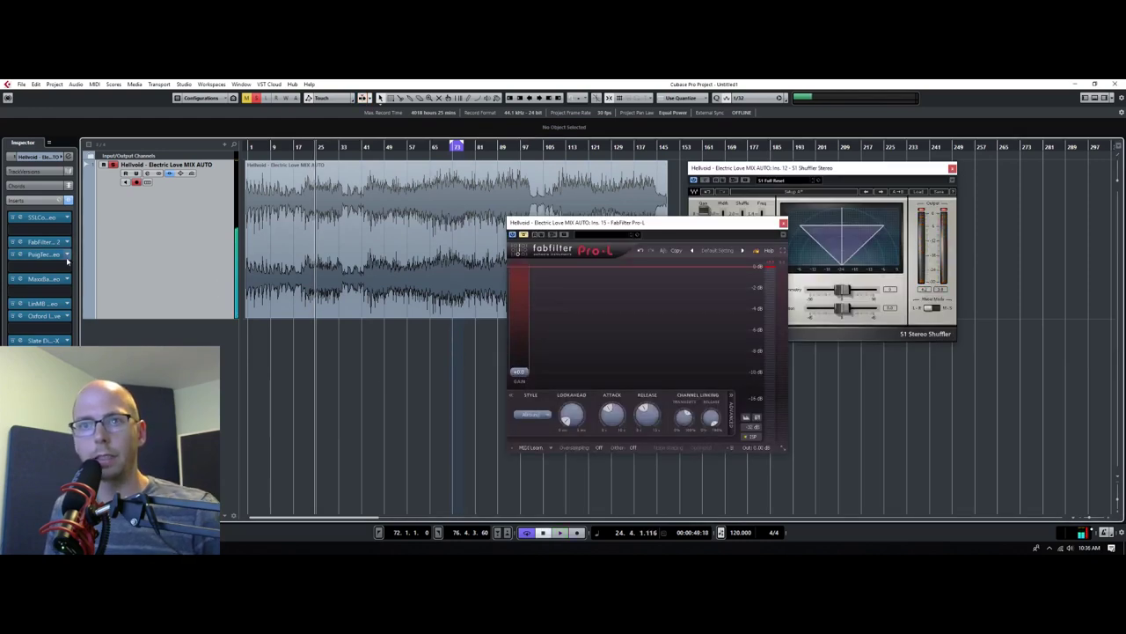
Add the Center Stereo plug-in in insert slot 7, between MaxxBass and LinMB
{"action": "left_click", "coordinate": [51, 226]}
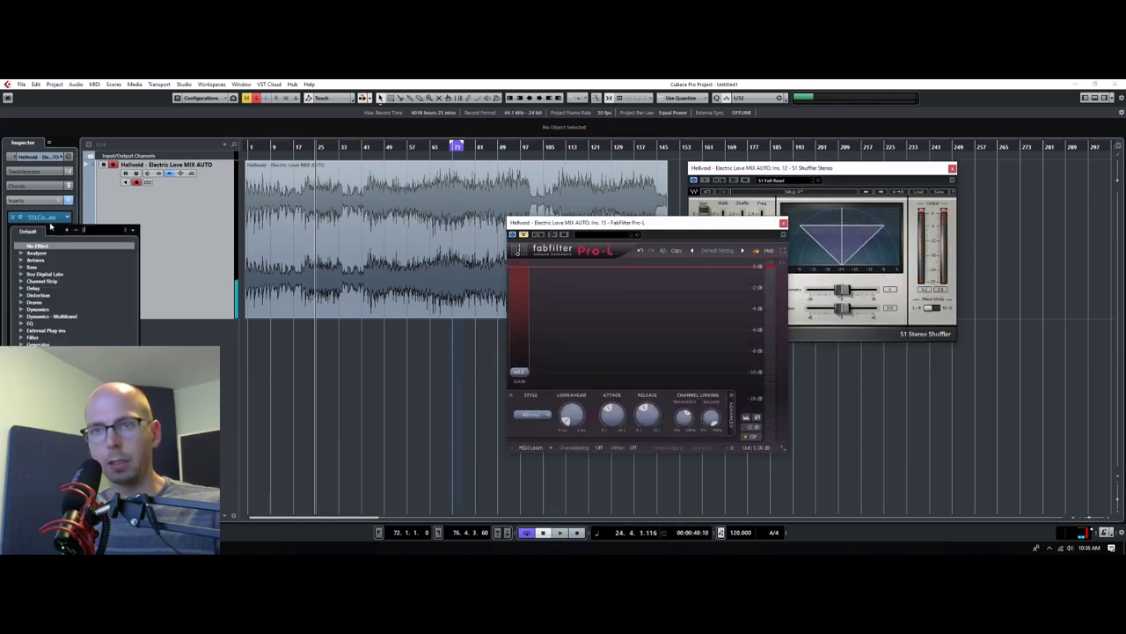
{"action": "key", "text": "Escape"}
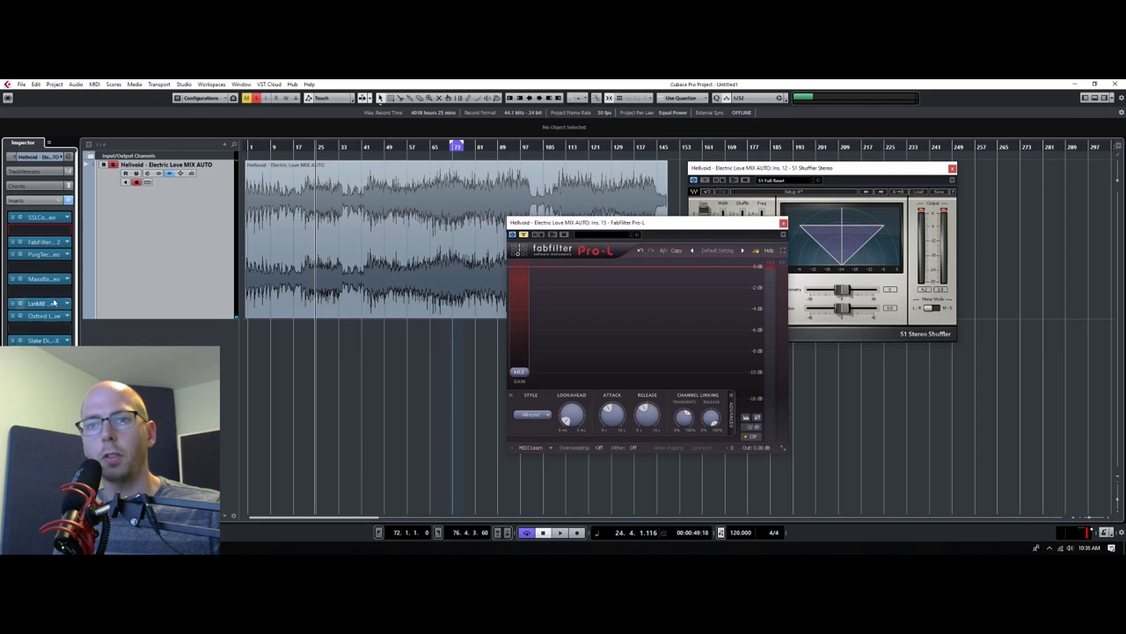
{"action": "left_click", "coordinate": [54, 291]}
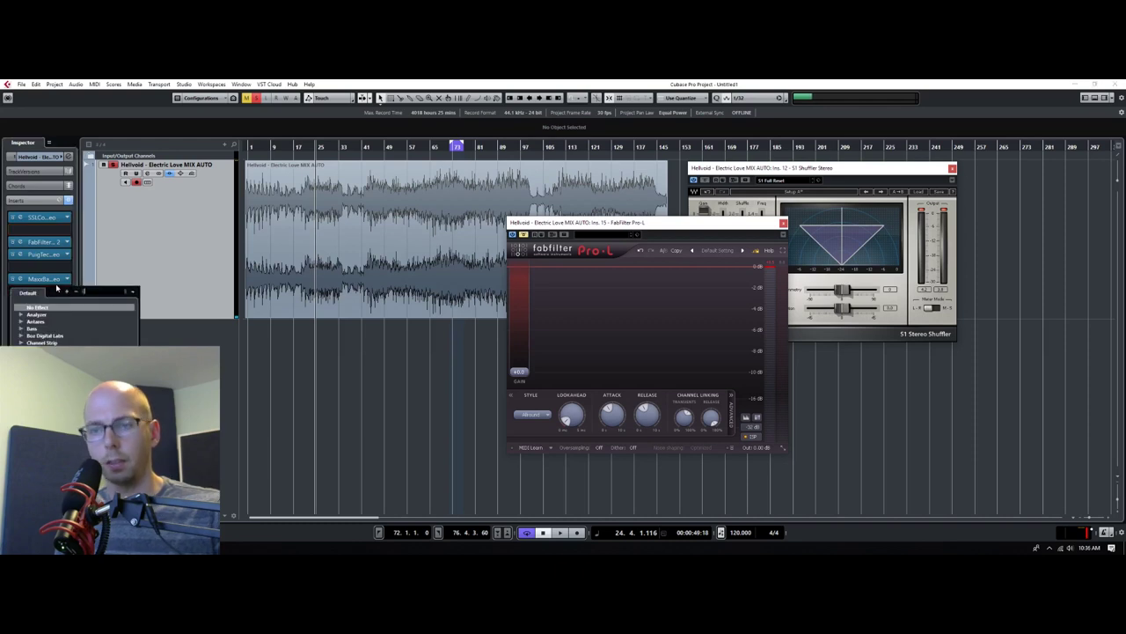
{"action": "type", "text": "cent"}
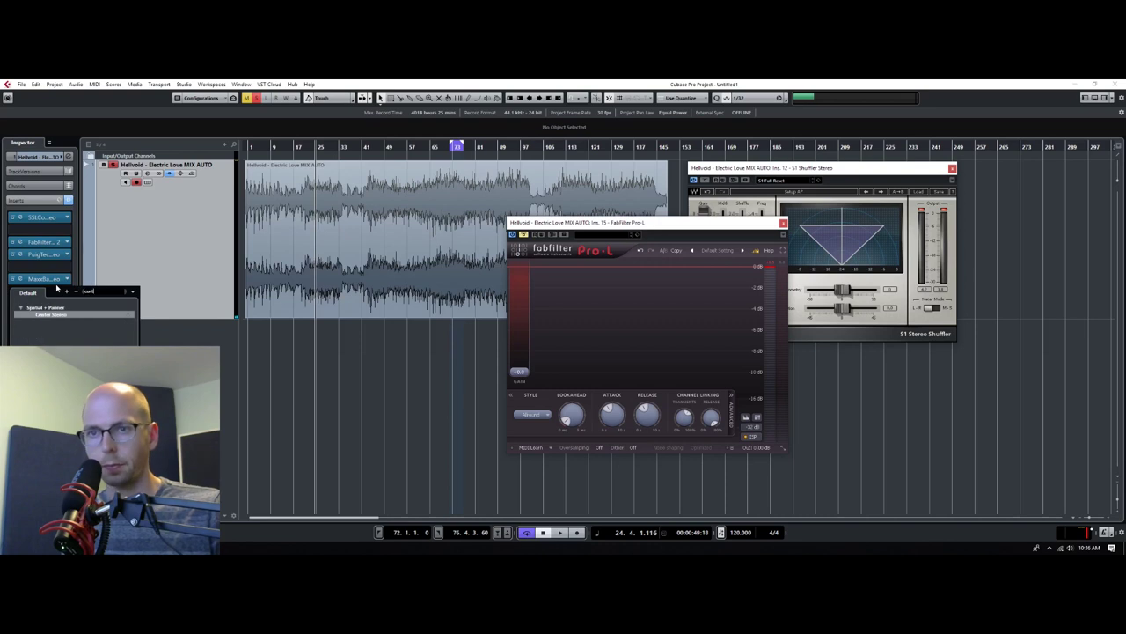
{"action": "left_click", "coordinate": [60, 316]}
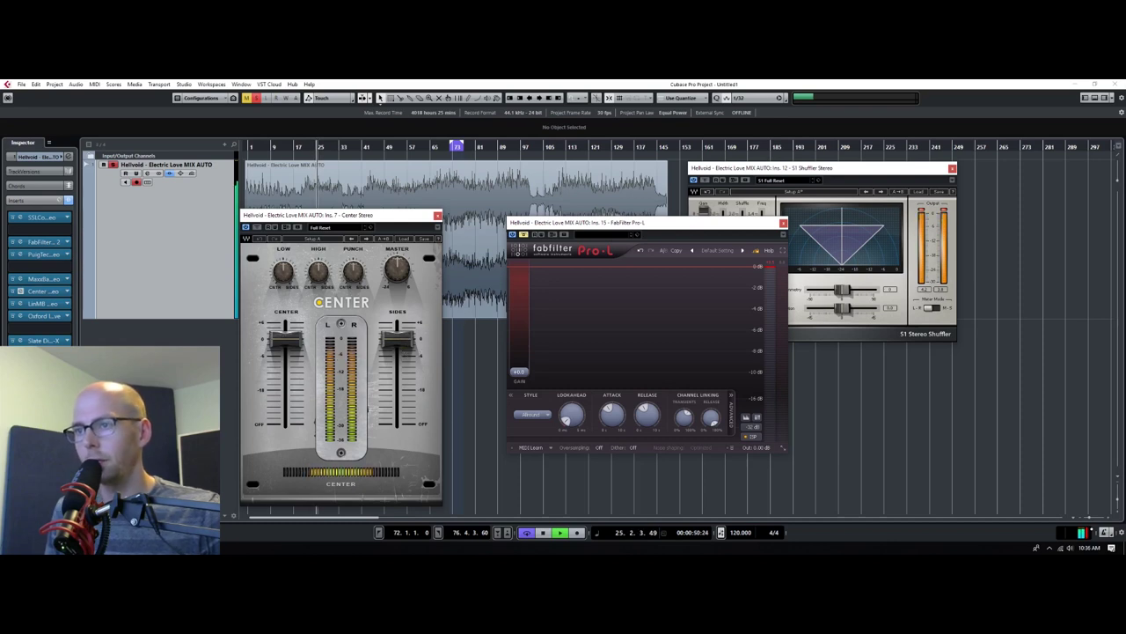
Raise Center's Sides level slightly during playback, stop, and close the Center window
{"action": "left_click", "coordinate": [398, 336]}
{"action": "left_click_drag", "start_coordinate": [398, 333], "coordinate": [398, 332]}
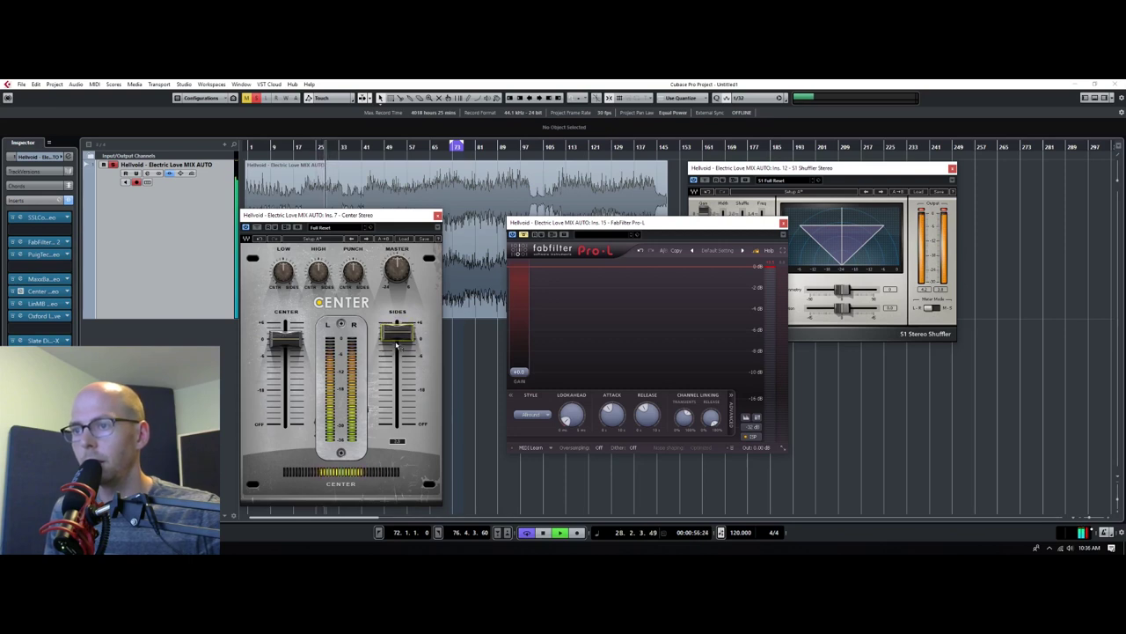
{"action": "mouse_move", "coordinate": [398, 331]}
{"action": "left_mouse_down"}
{"action": "mouse_move", "coordinate": [398, 345]}
{"action": "mouse_move", "coordinate": [397, 332]}
{"action": "left_mouse_up"}
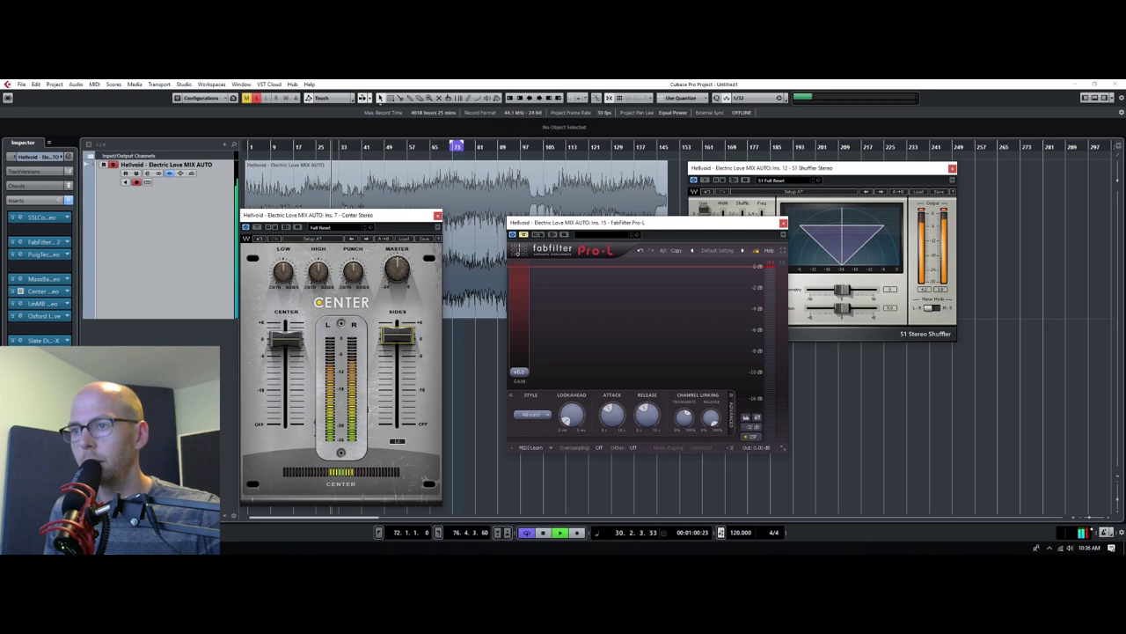
{"action": "key", "text": "space"}
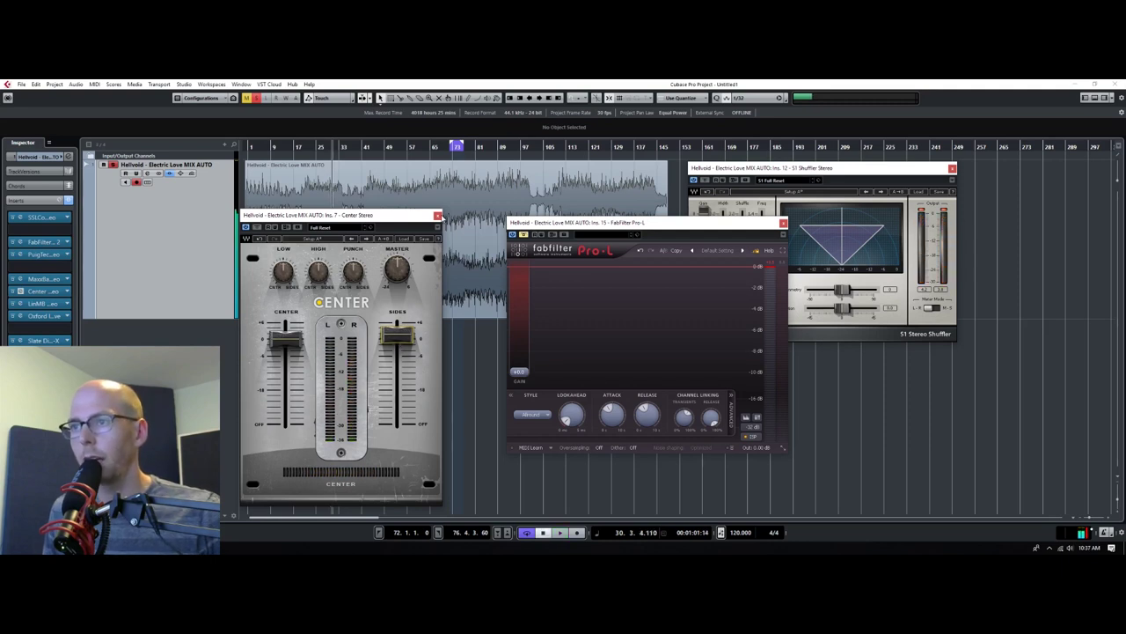
{"action": "left_click", "coordinate": [437, 215]}
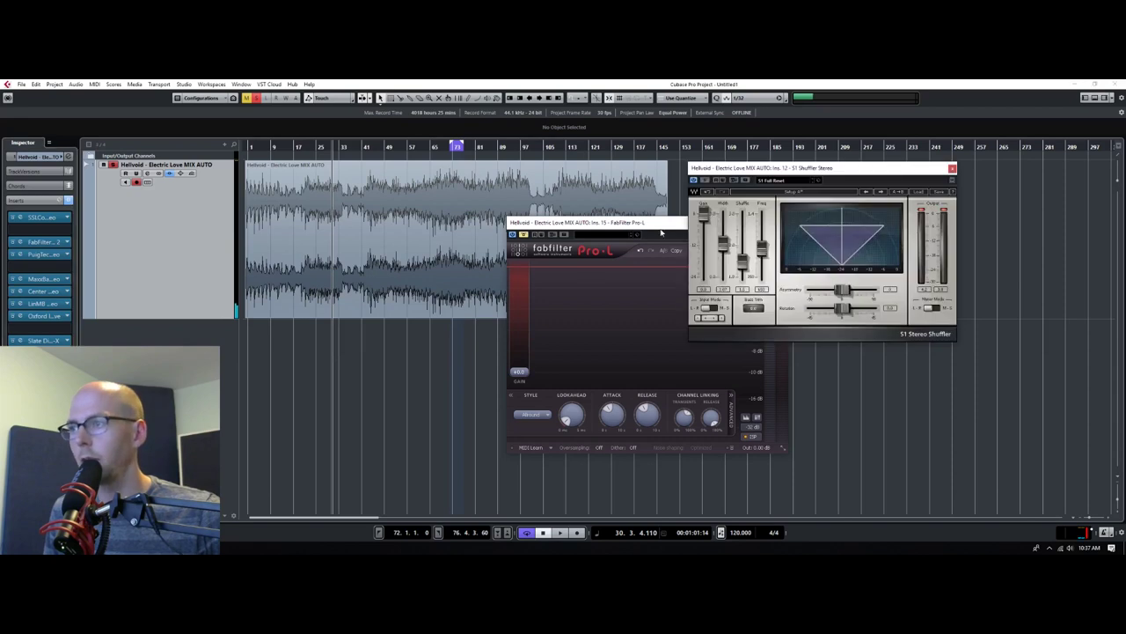
Lower S1 Stereo Shuffler's Shuffle amount slightly and close its window, repositioning Pro-L and taking it out of bypass
{"action": "left_click_drag", "start_coordinate": [661, 232], "coordinate": [437, 246]}
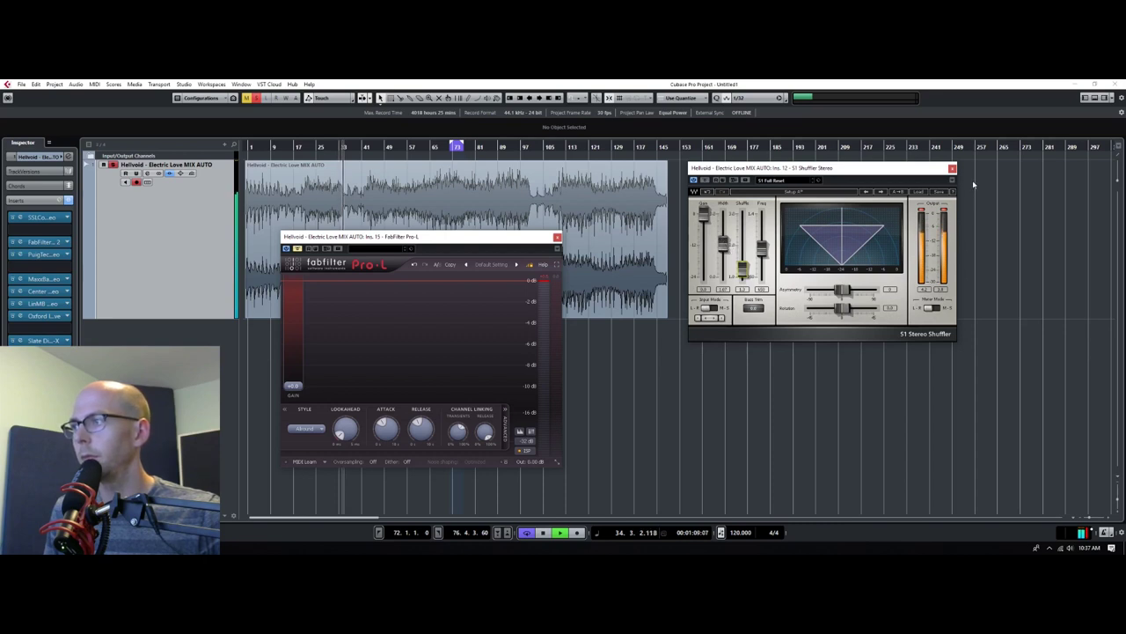
{"action": "left_click", "coordinate": [952, 168]}
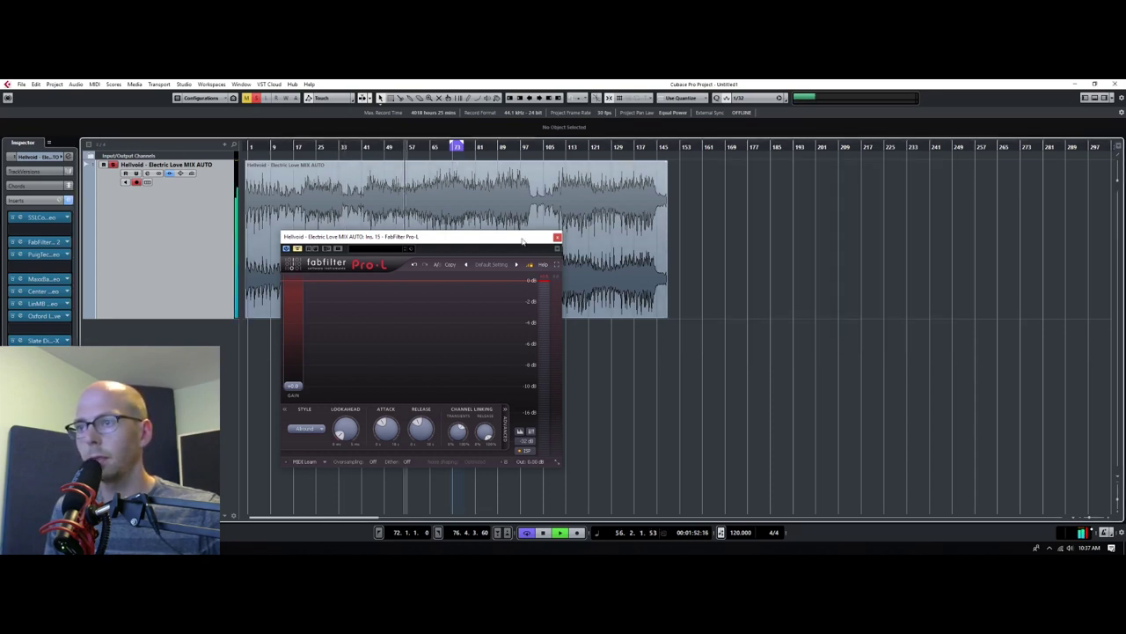
{"action": "left_click_drag", "start_coordinate": [546, 240], "coordinate": [789, 213]}
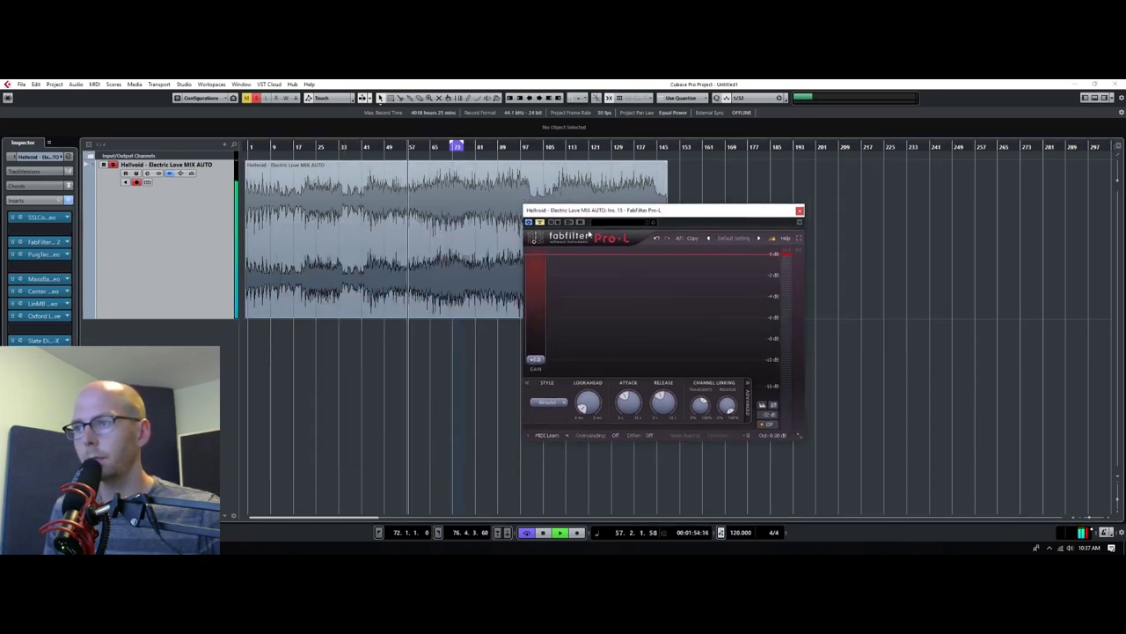
{"action": "mouse_move", "coordinate": [535, 362]}
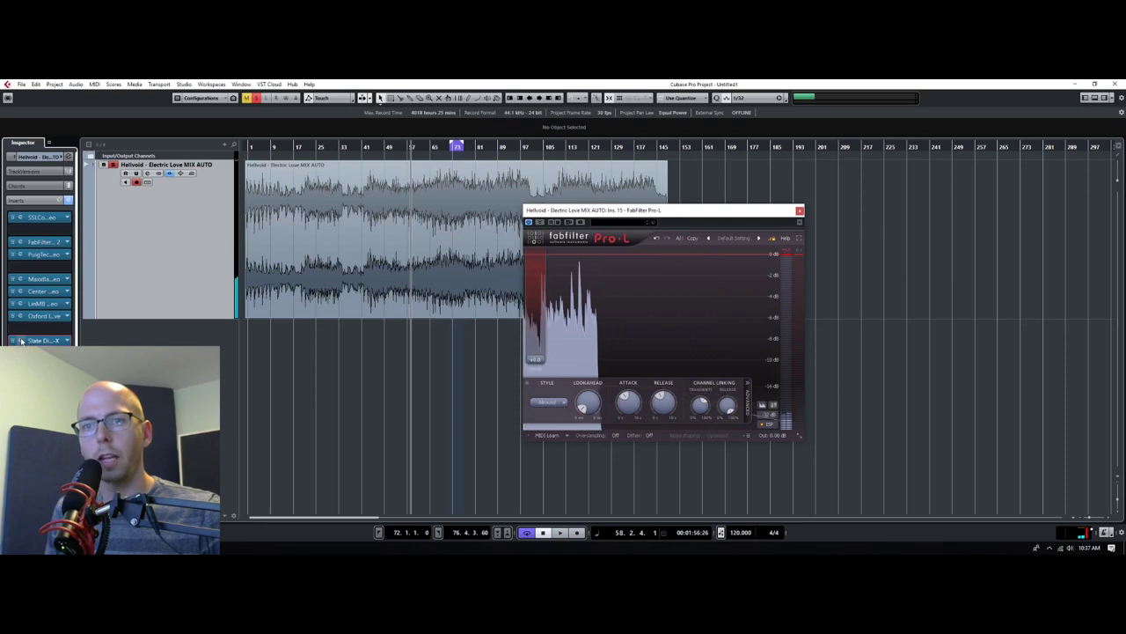
Show FG-X beside Pro-L and, during playback, raise its FG Level Gain to about 5.7 dB and adjust Dynamic Perception
{"action": "left_click", "coordinate": [19, 341]}
{"action": "left_click_drag", "start_coordinate": [792, 196], "coordinate": [847, 196]}
{"action": "left_click_drag", "start_coordinate": [635, 214], "coordinate": [424, 318]}
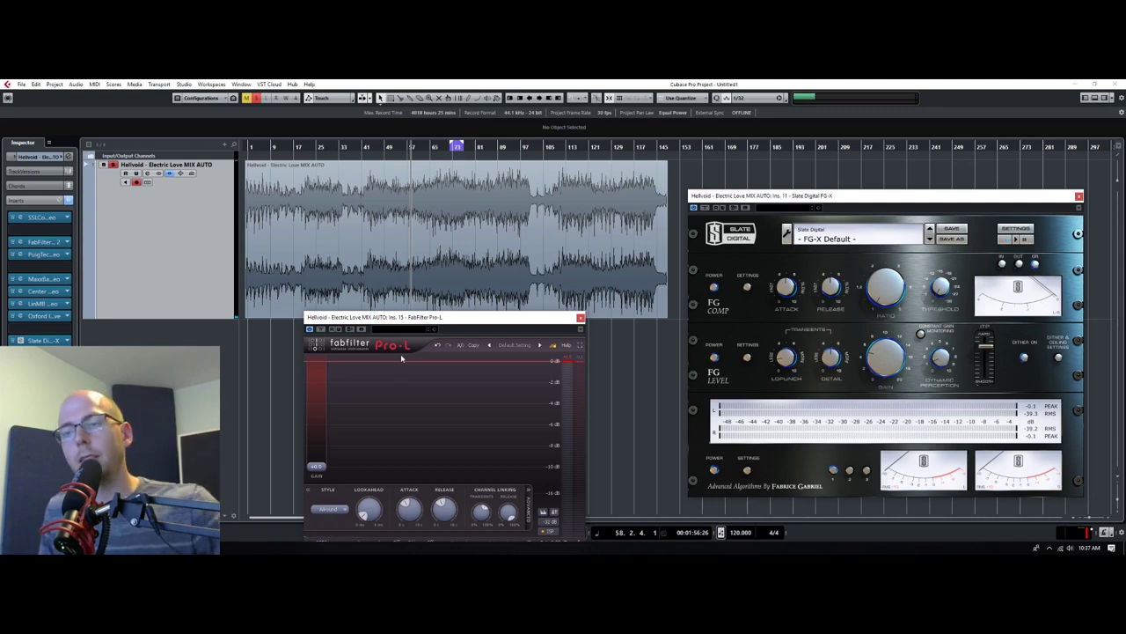
{"action": "key", "text": "space"}
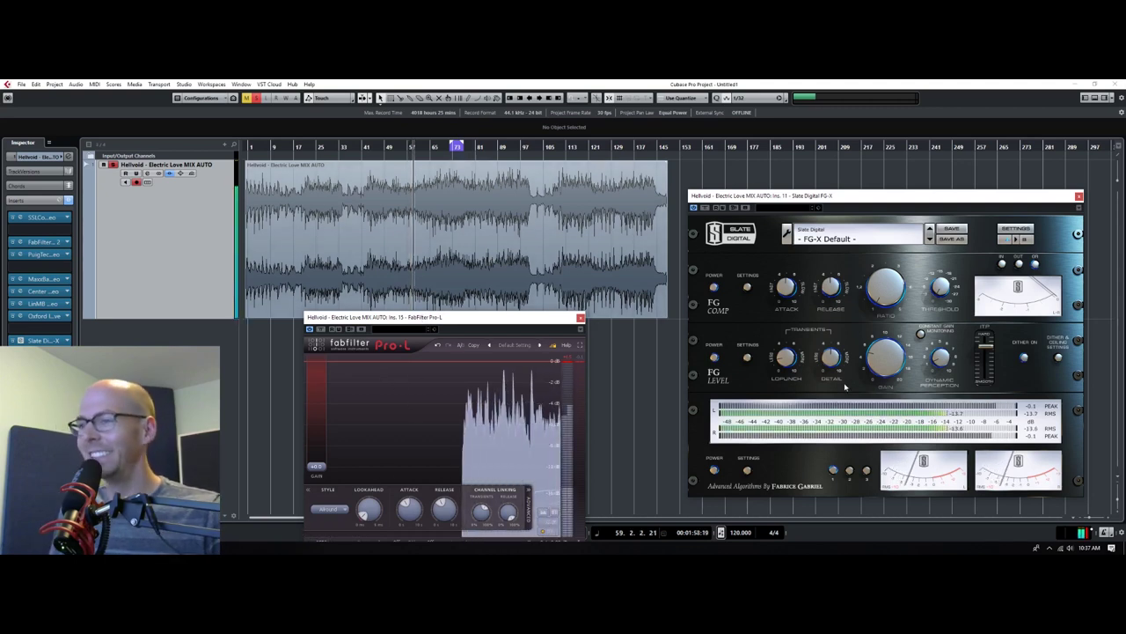
{"action": "left_click_drag", "start_coordinate": [886, 356], "coordinate": [885, 348]}
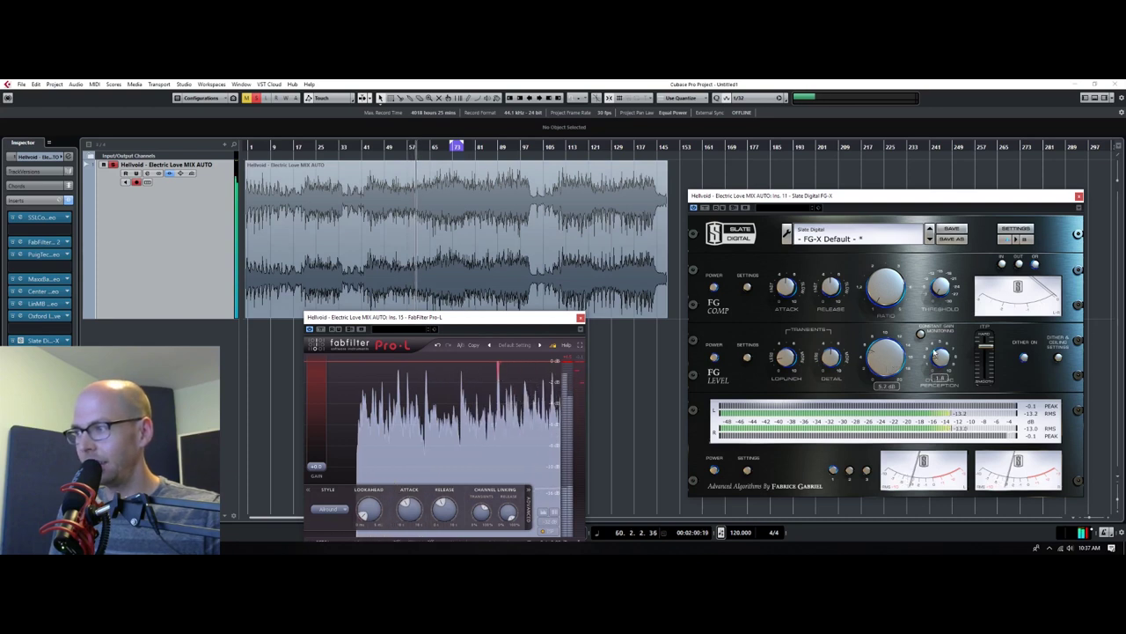
{"action": "mouse_move", "coordinate": [940, 356]}
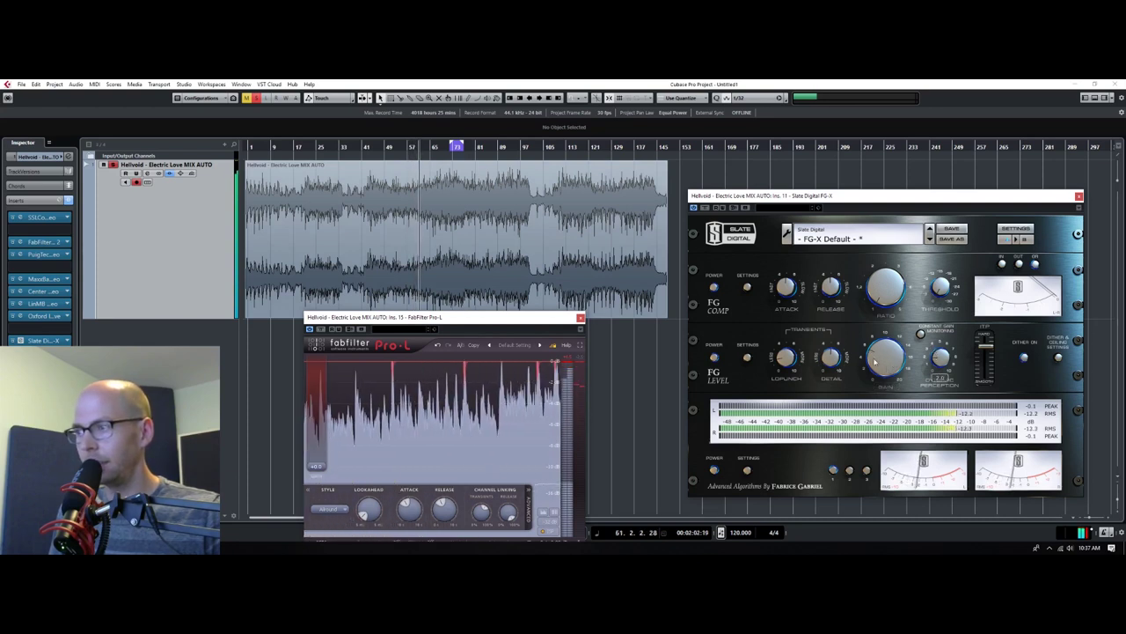
Audition Pro-L with its Gain at +3.0 dB and reduce the Gain to +0.9 dB during playback
{"action": "left_click_drag", "start_coordinate": [315, 466], "coordinate": [314, 455]}
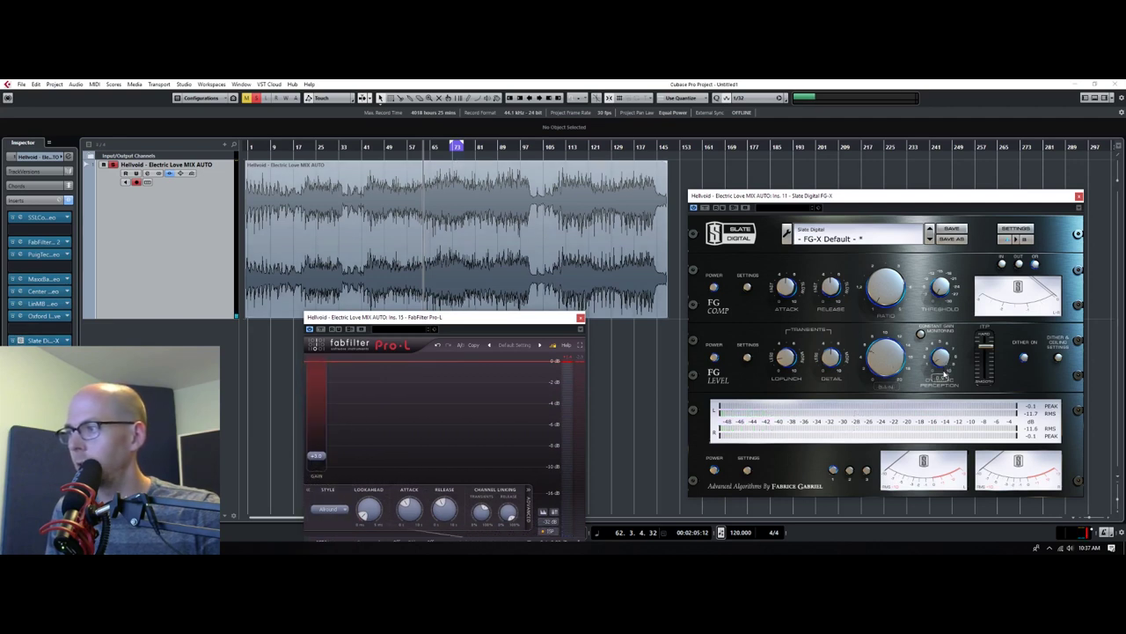
{"action": "key", "text": "space"}
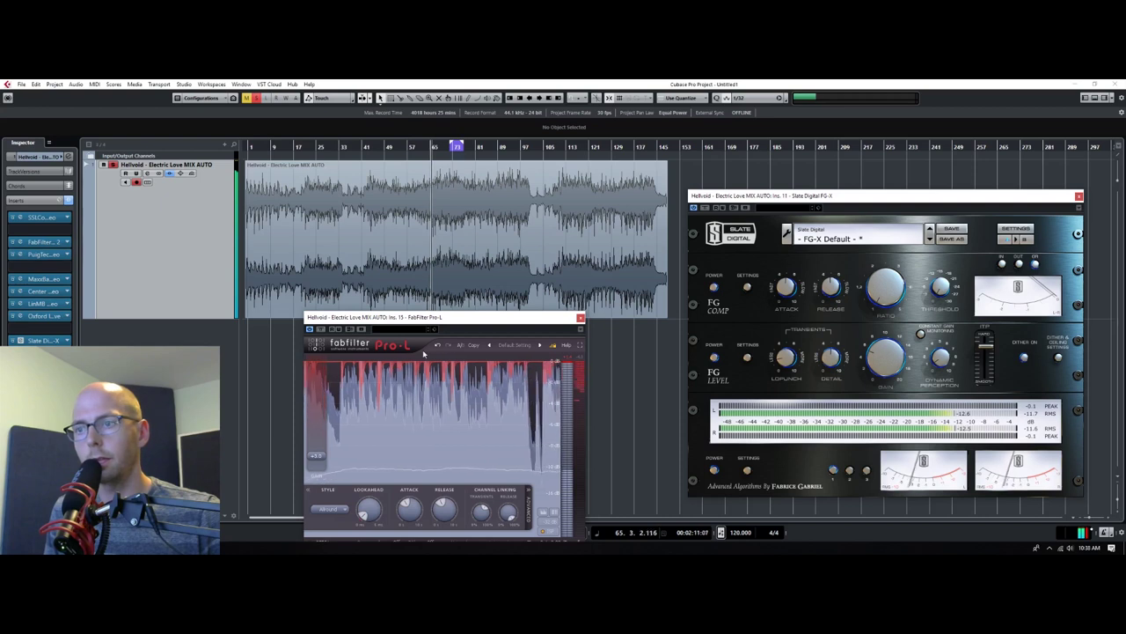
{"action": "left_click_drag", "start_coordinate": [323, 454], "coordinate": [324, 470]}
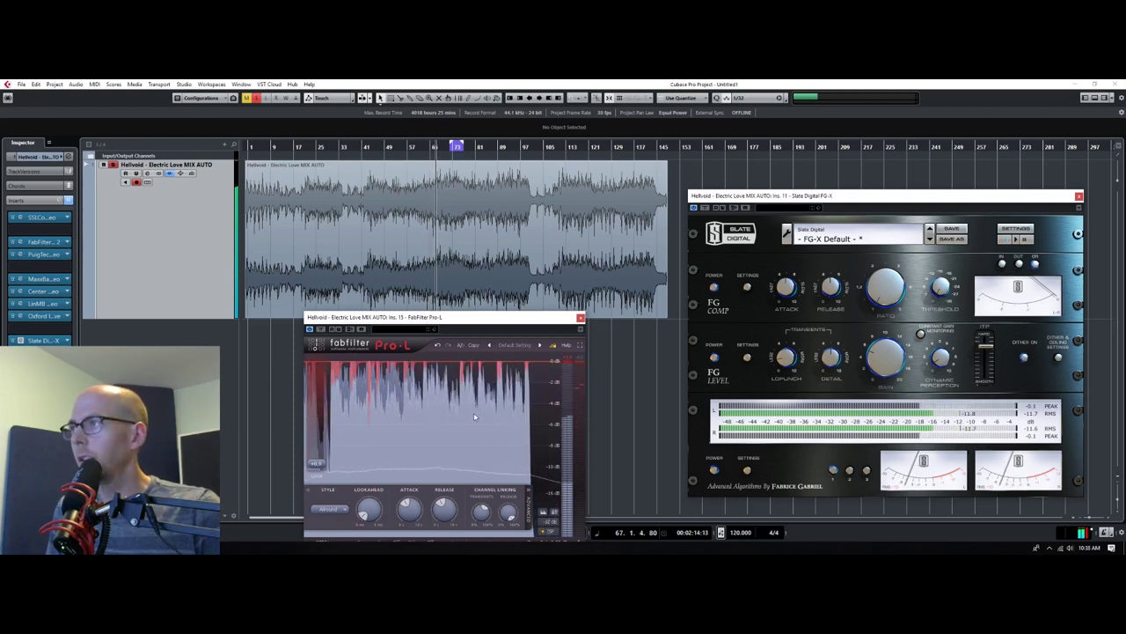
Replay from about bar 65, move the Pro-L window off the transport area, and place the cursor at about bar 44
{"action": "left_click", "coordinate": [432, 147]}
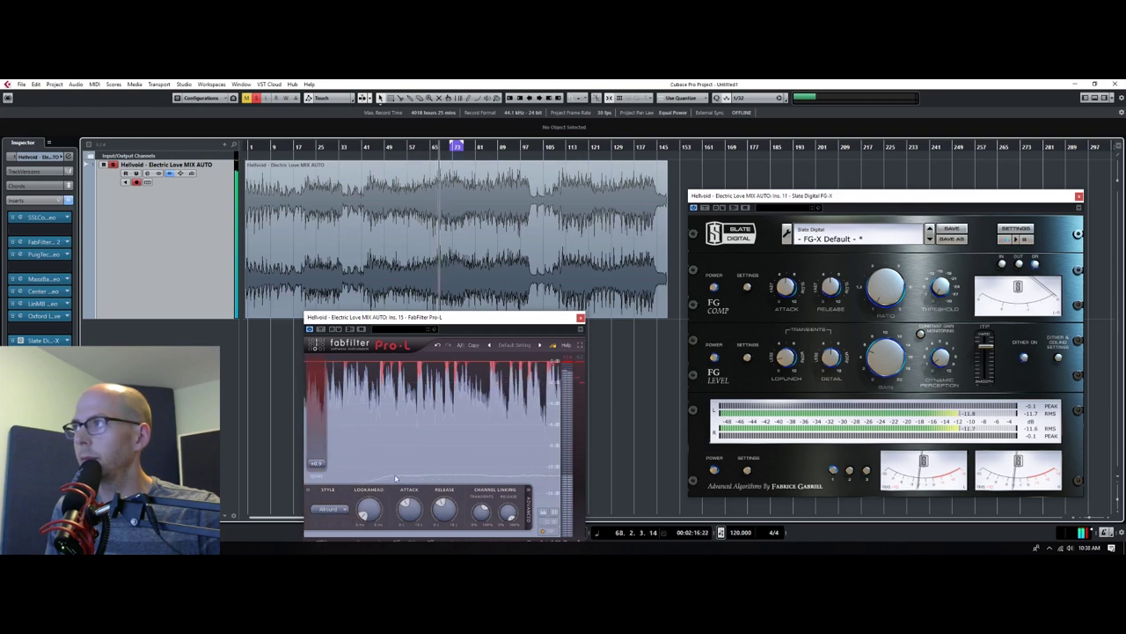
{"action": "left_click_drag", "start_coordinate": [444, 326], "coordinate": [536, 310]}
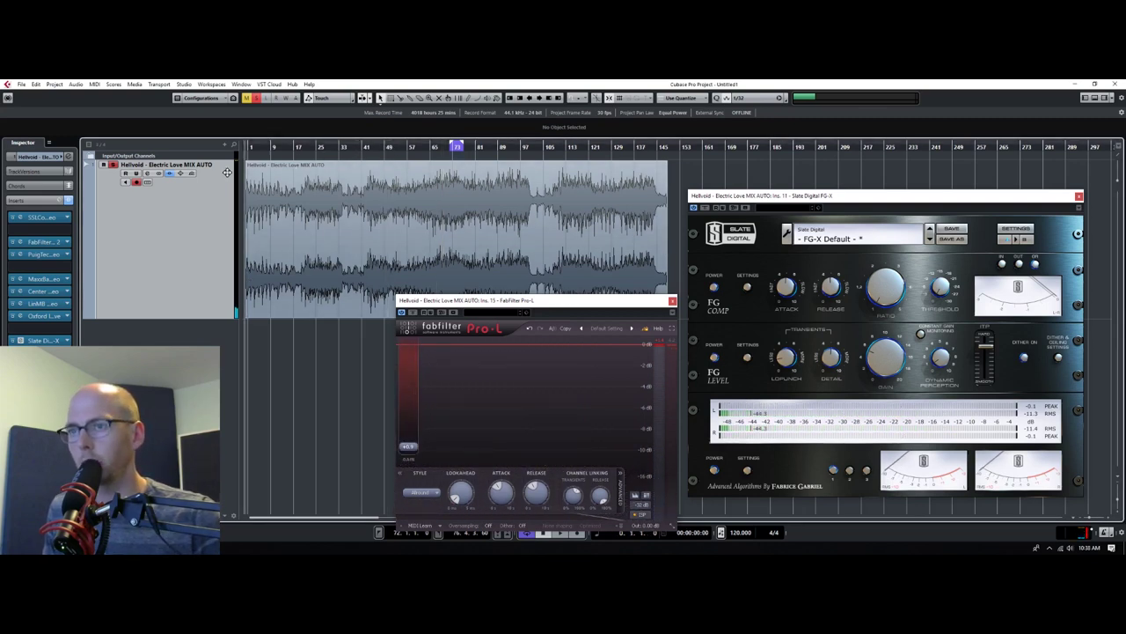
{"action": "left_click", "coordinate": [388, 148]}
{"action": "left_click", "coordinate": [372, 148]}
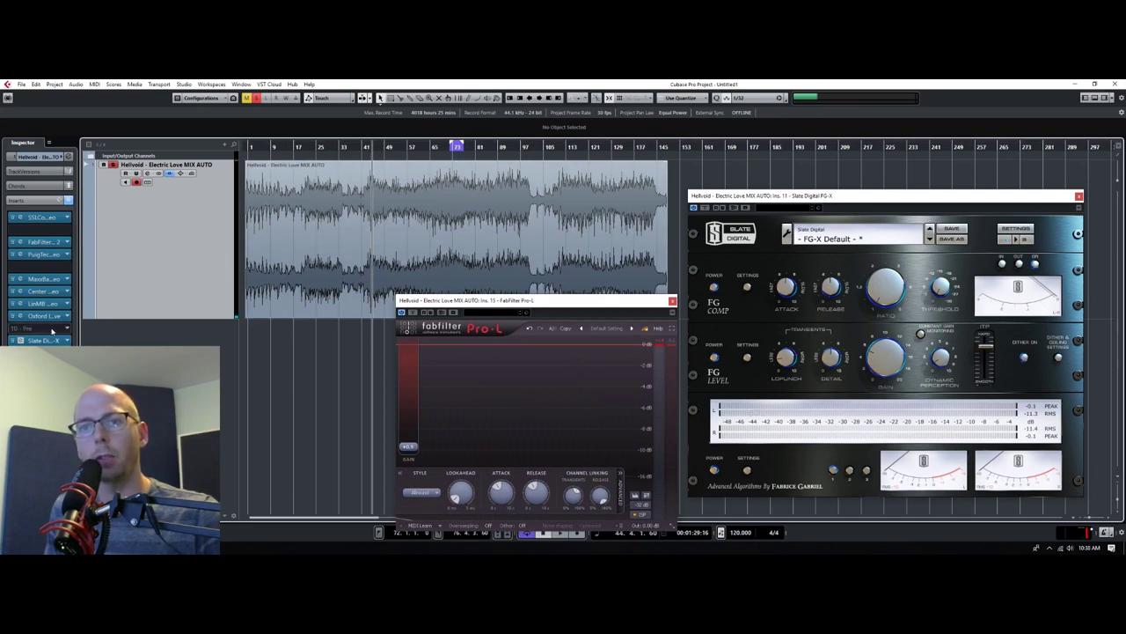
Add soothe in insert slot 10 and load its preset Even More Ear Friendly Top on Master
{"action": "left_click", "coordinate": [14, 331]}
{"action": "type", "text": "lim"}
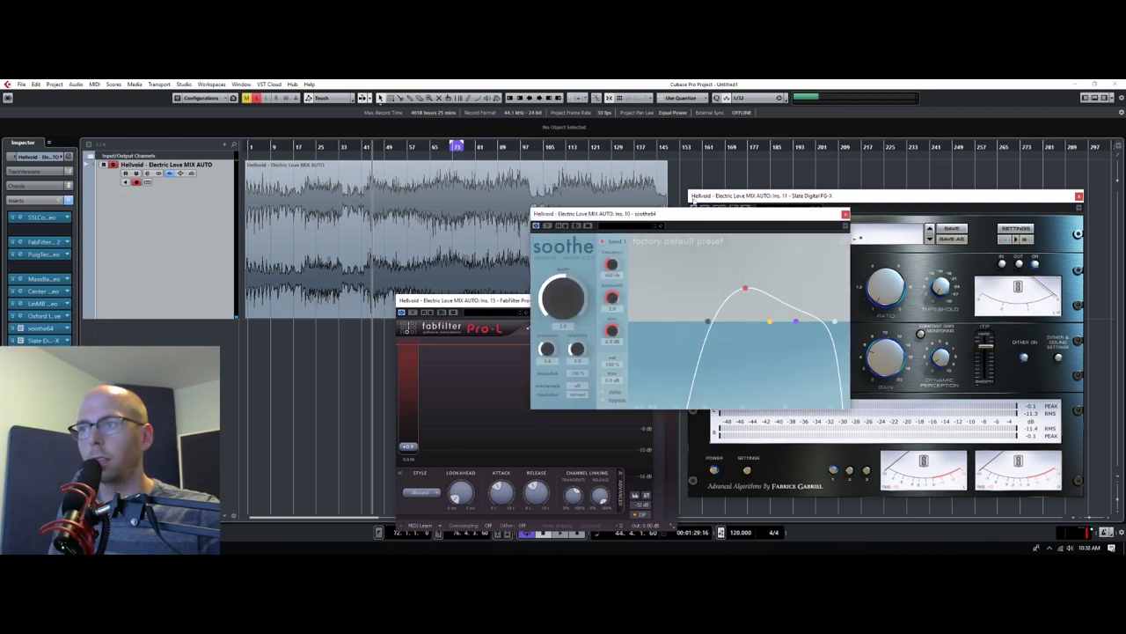
{"action": "left_click", "coordinate": [652, 249]}
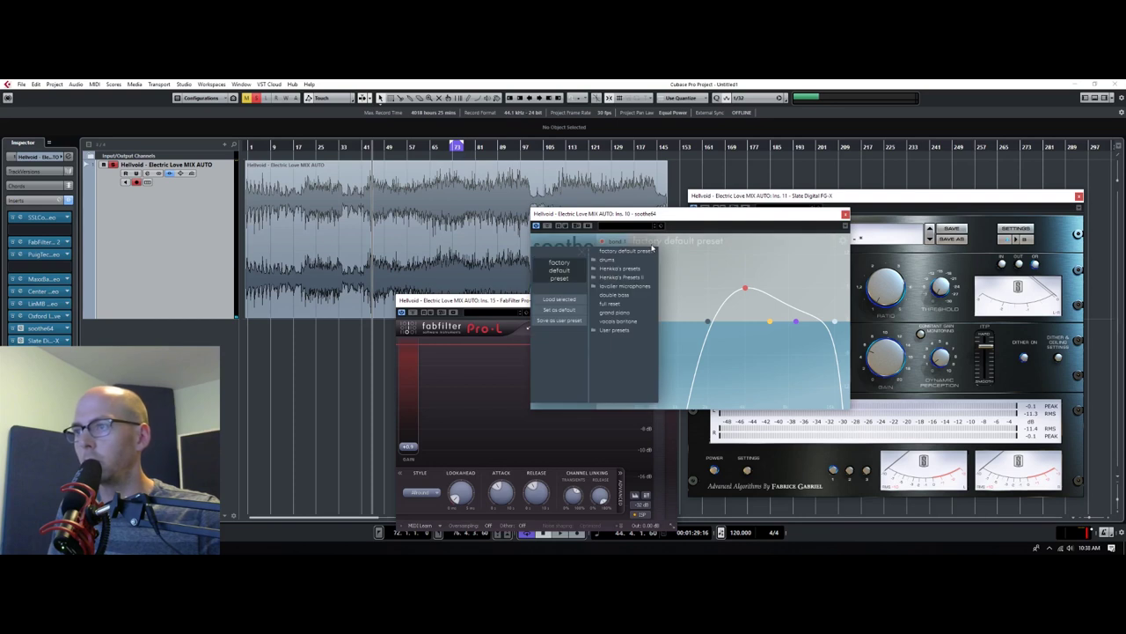
{"action": "mouse_move", "coordinate": [621, 270]}
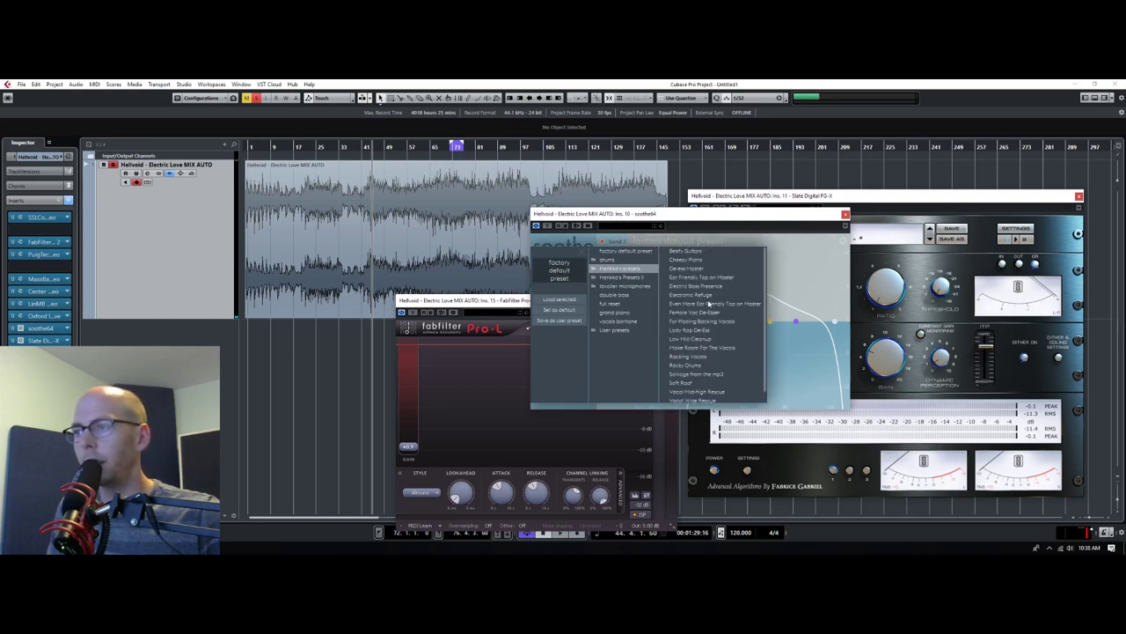
{"action": "left_click", "coordinate": [713, 304]}
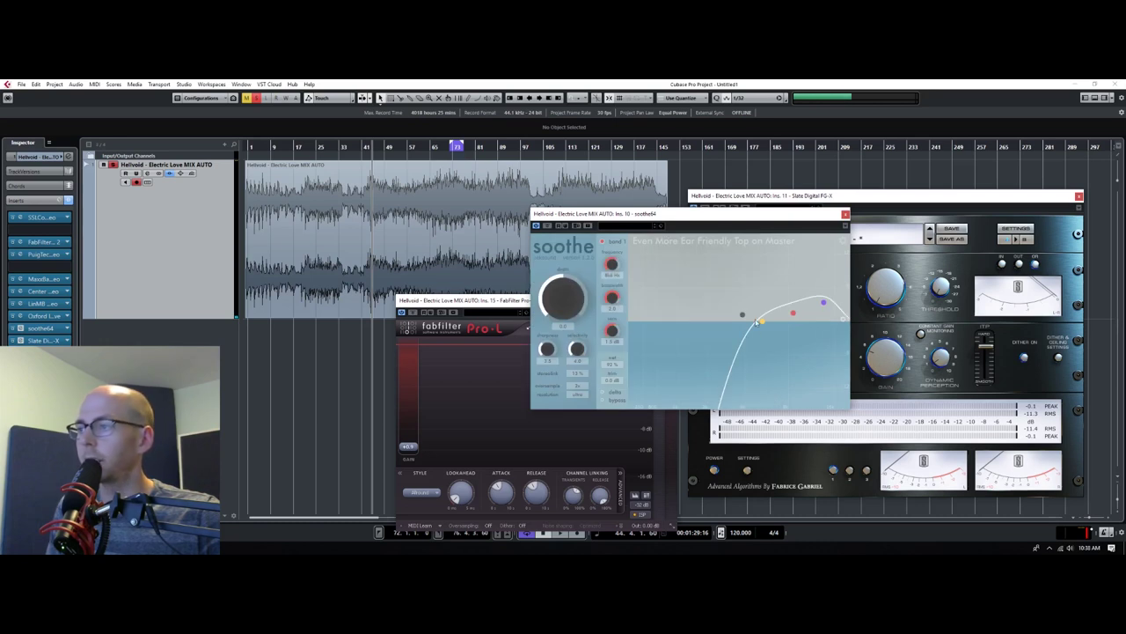
Lower soothe's low-cut point, raise Depth to about 10, increase Sharpness and Selectivity with Delta on, and replay from about bar 24
{"action": "left_click_drag", "start_coordinate": [744, 319], "coordinate": [728, 317]}
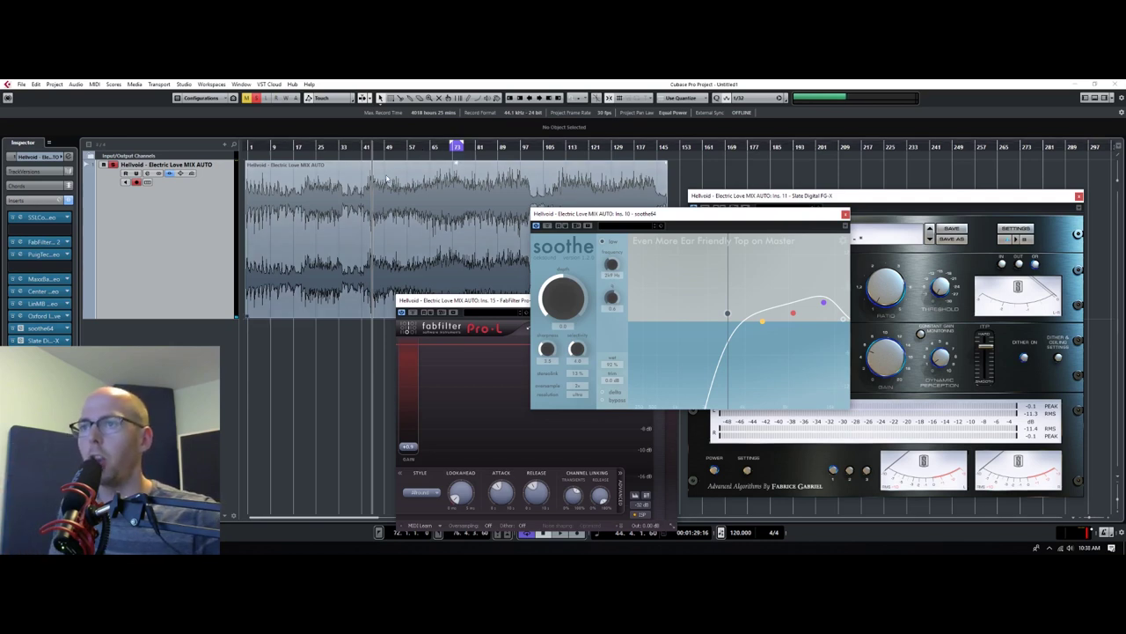
{"action": "key", "text": "space"}
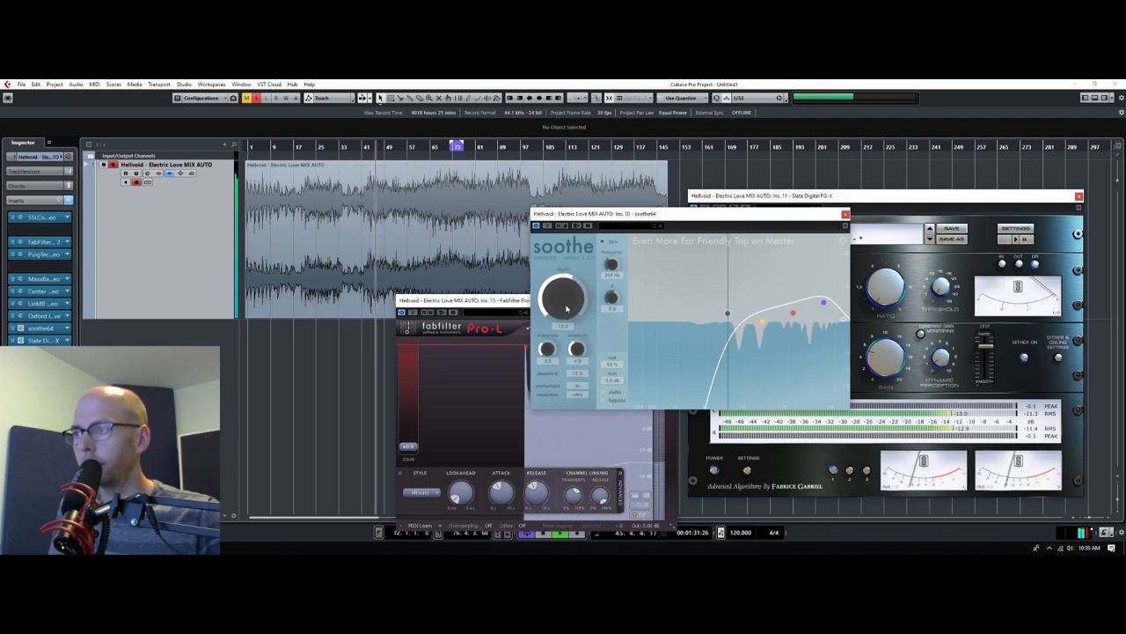
{"action": "left_click", "coordinate": [611, 394]}
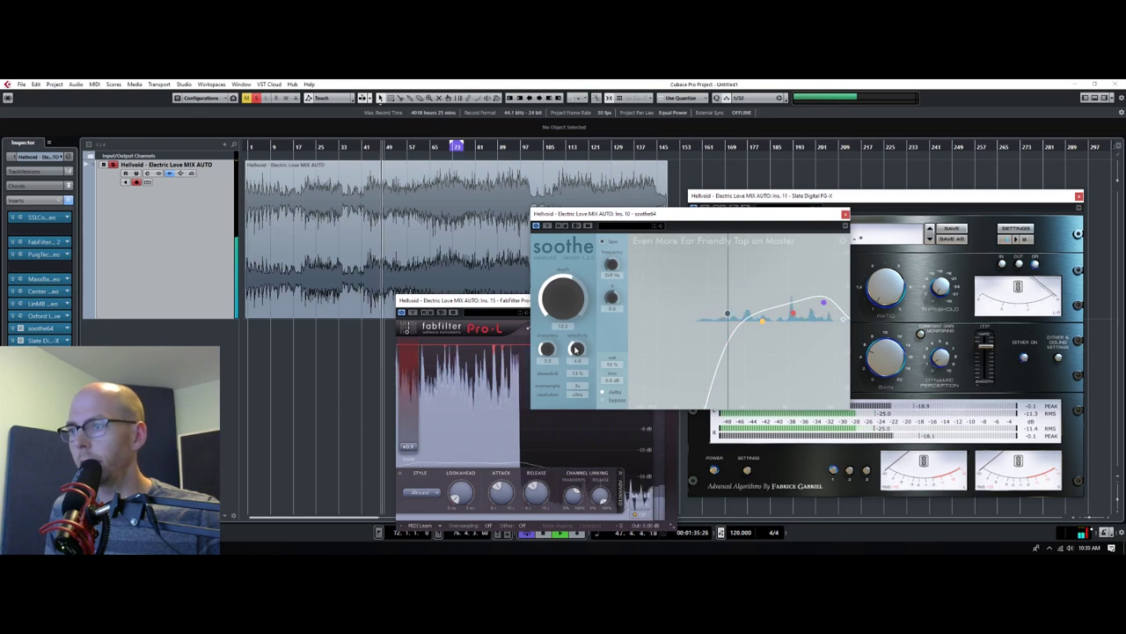
{"action": "left_click_drag", "start_coordinate": [576, 350], "coordinate": [549, 342]}
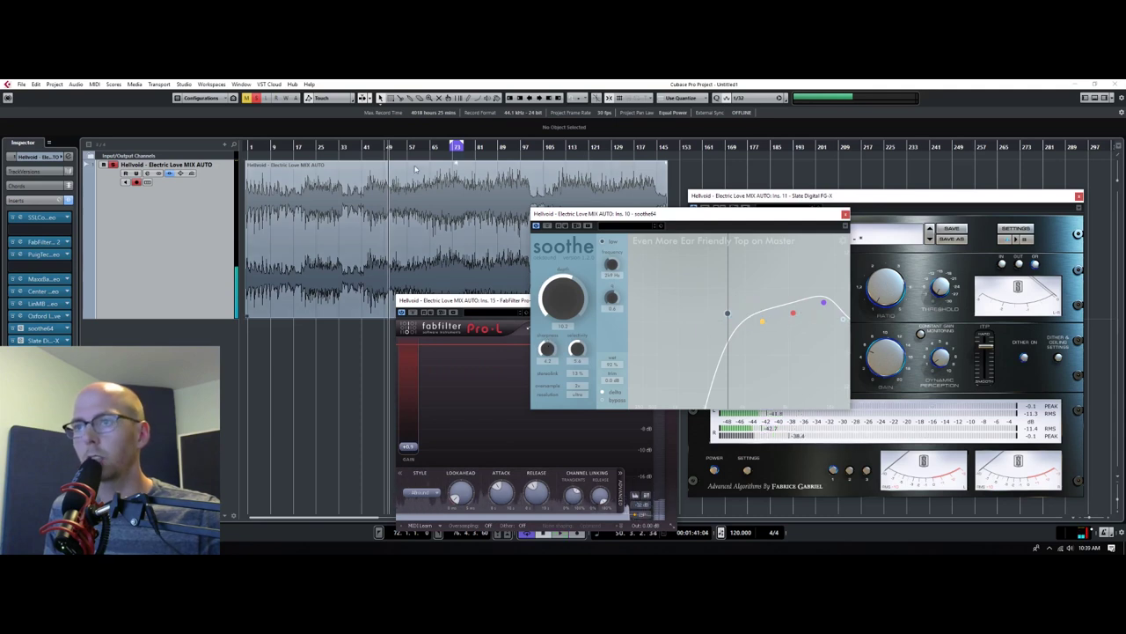
{"action": "left_click", "coordinate": [340, 147]}
{"action": "left_click", "coordinate": [314, 147]}
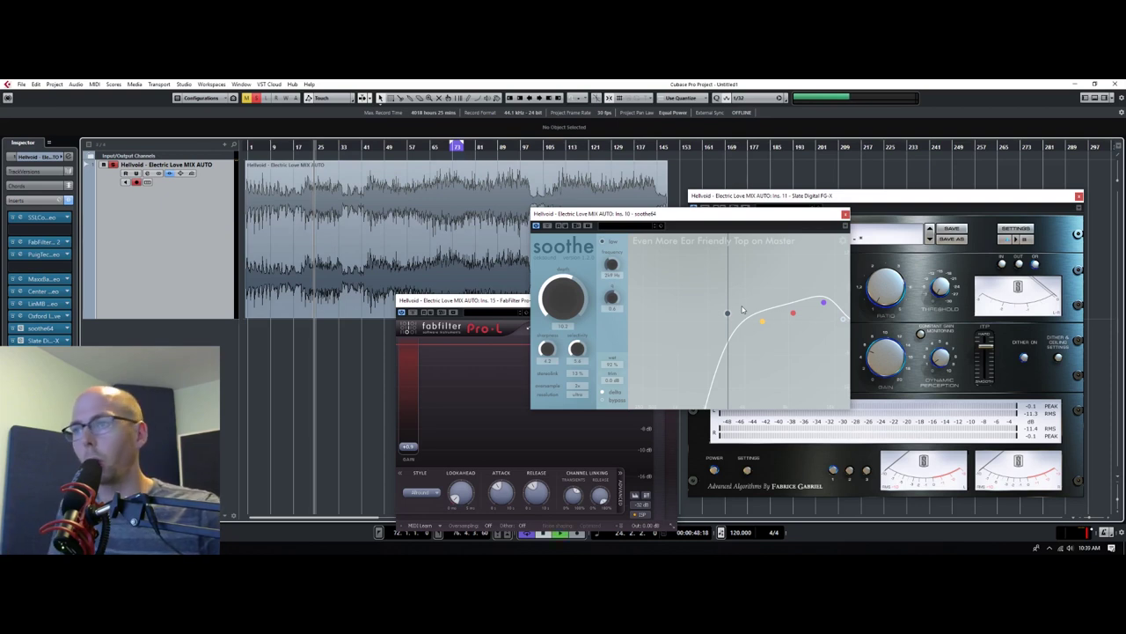
Audition soothe's Delta signal from about bar 68, adjust Mix, reduce Depth, Sharpness and Selectivity, and switch Delta off
{"action": "key", "text": "space"}
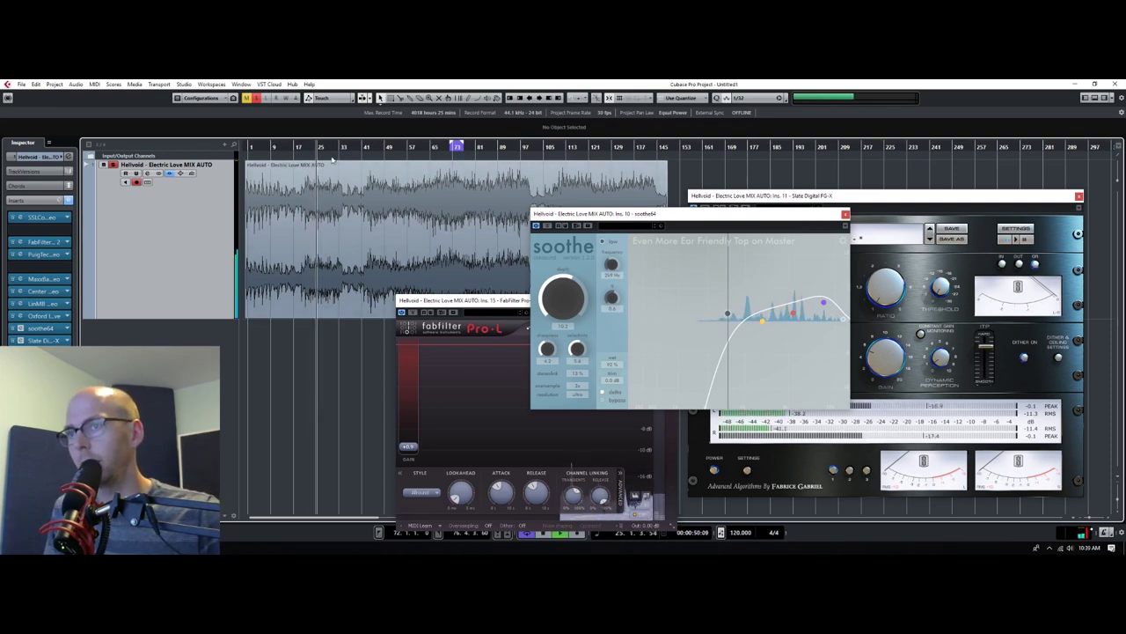
{"action": "left_click", "coordinate": [438, 145]}
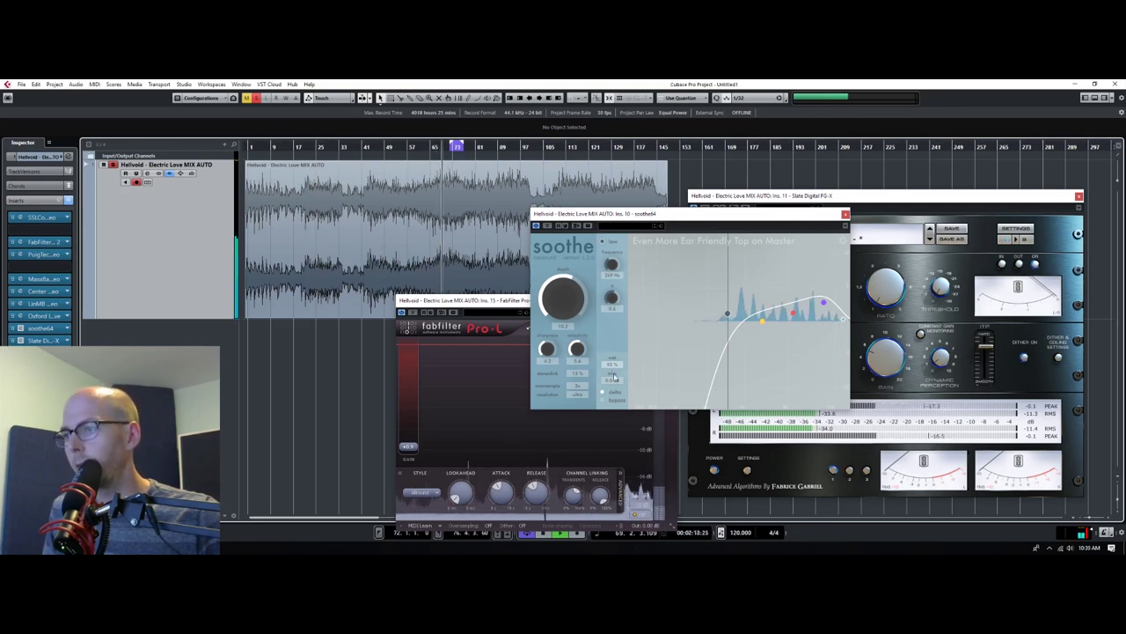
{"action": "left_click_drag", "start_coordinate": [613, 363], "coordinate": [614, 339]}
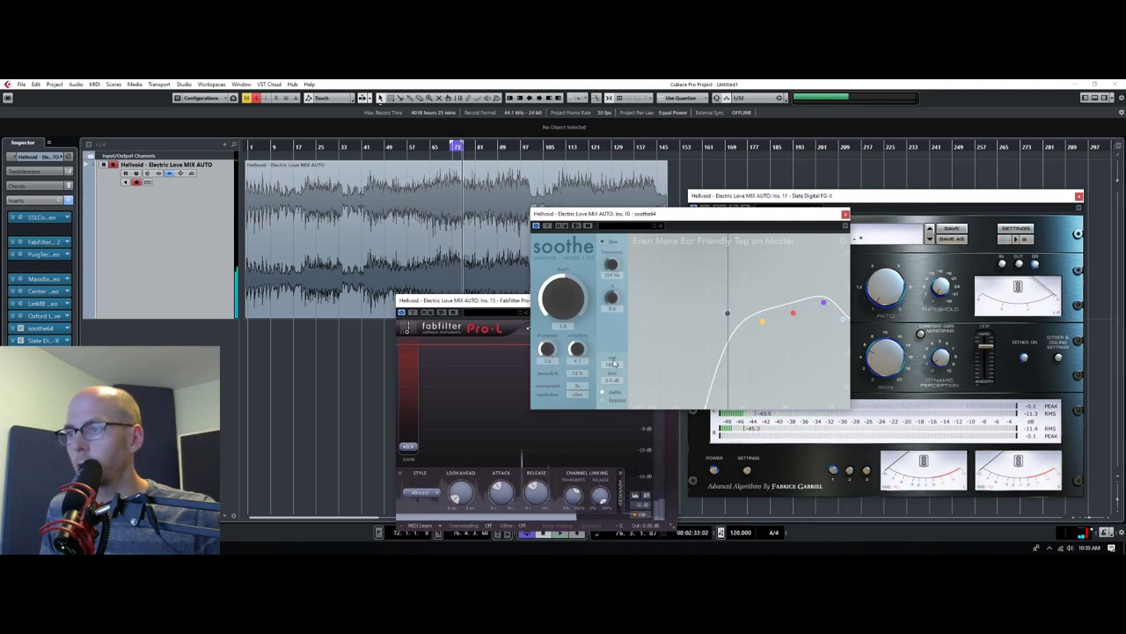
{"action": "left_click", "coordinate": [605, 395]}
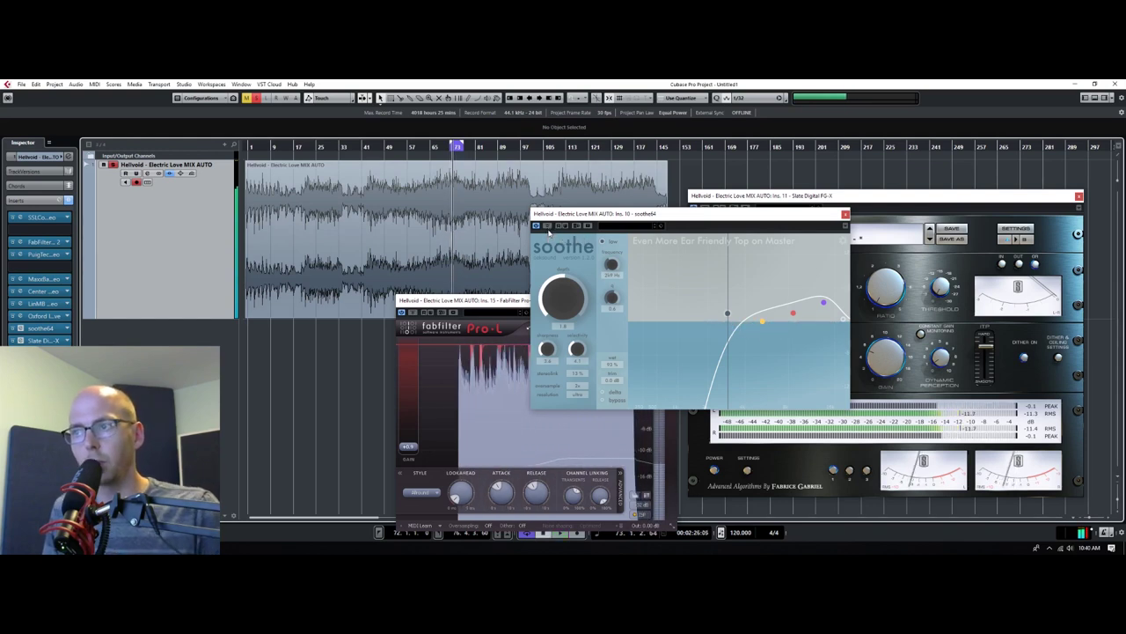
Compare soothe bypassed and active during playback and shift its low-cut point slightly lower in frequency
{"action": "left_click", "coordinate": [547, 226]}
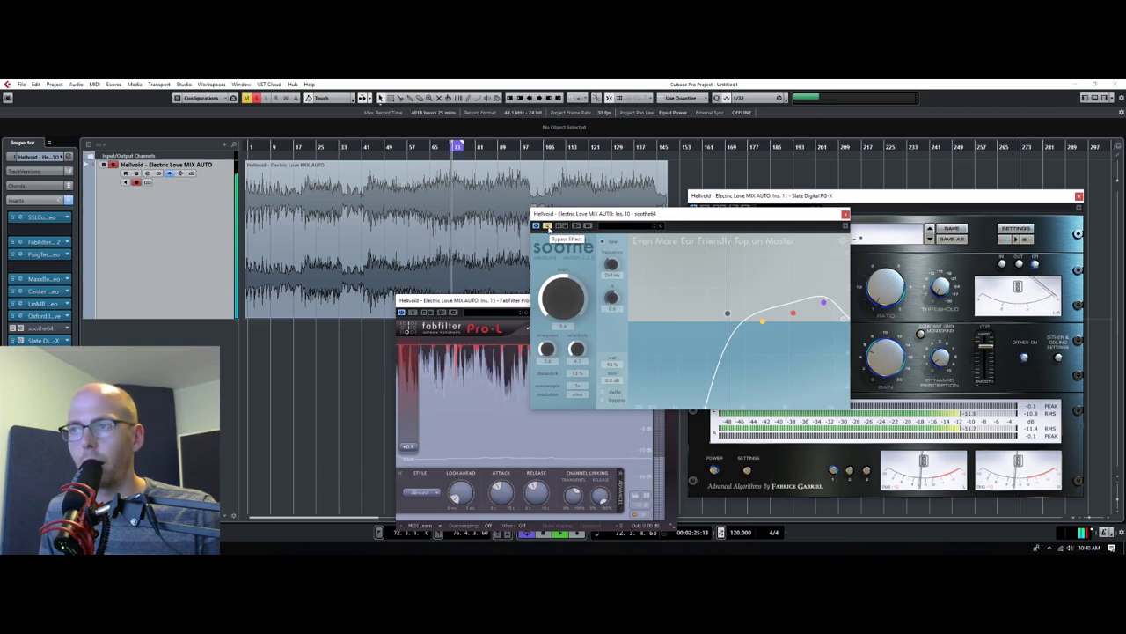
{"action": "left_click", "coordinate": [548, 226]}
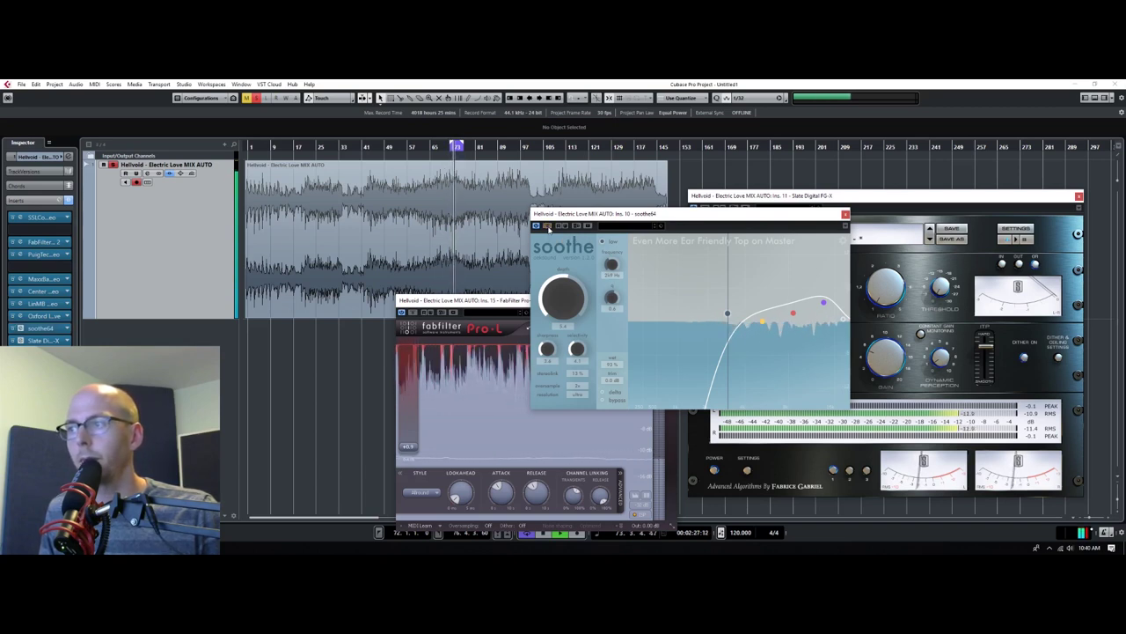
{"action": "left_click_drag", "start_coordinate": [727, 314], "coordinate": [724, 313]}
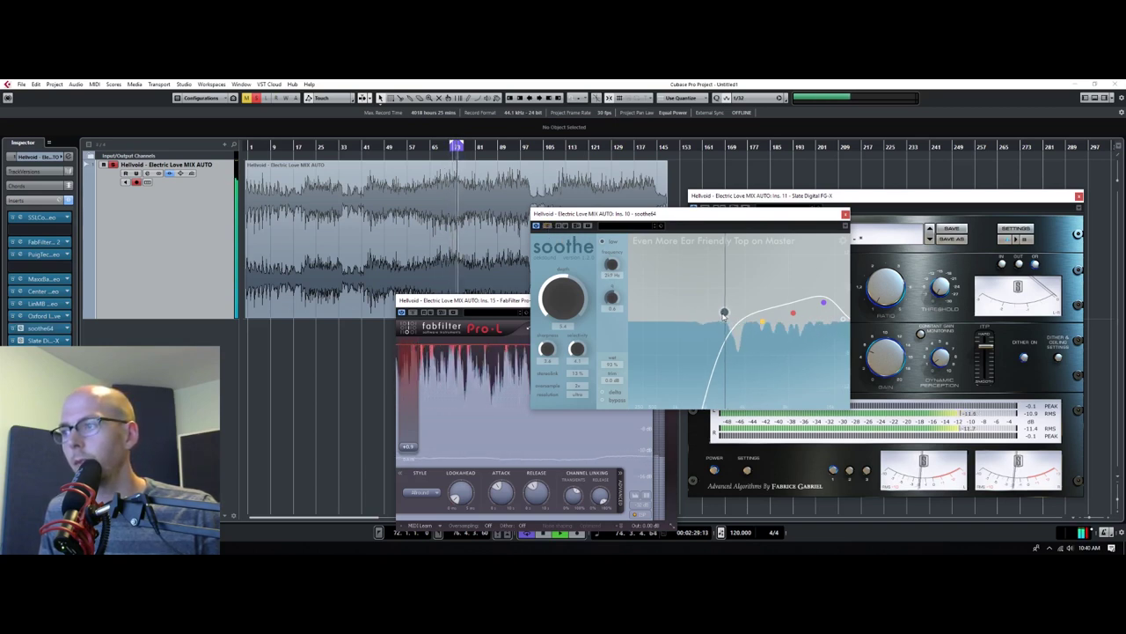
Move the loop range to about bars 76–77 and compare soothe bypassed and active during looped playback
{"action": "left_click", "coordinate": [458, 147]}
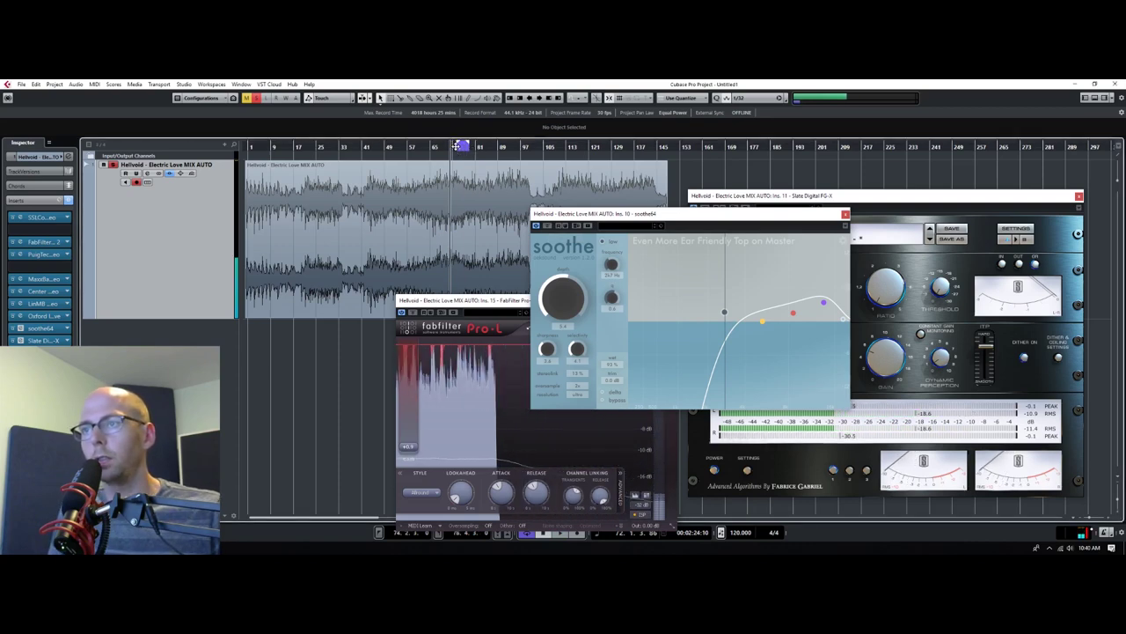
{"action": "key", "text": "h"}
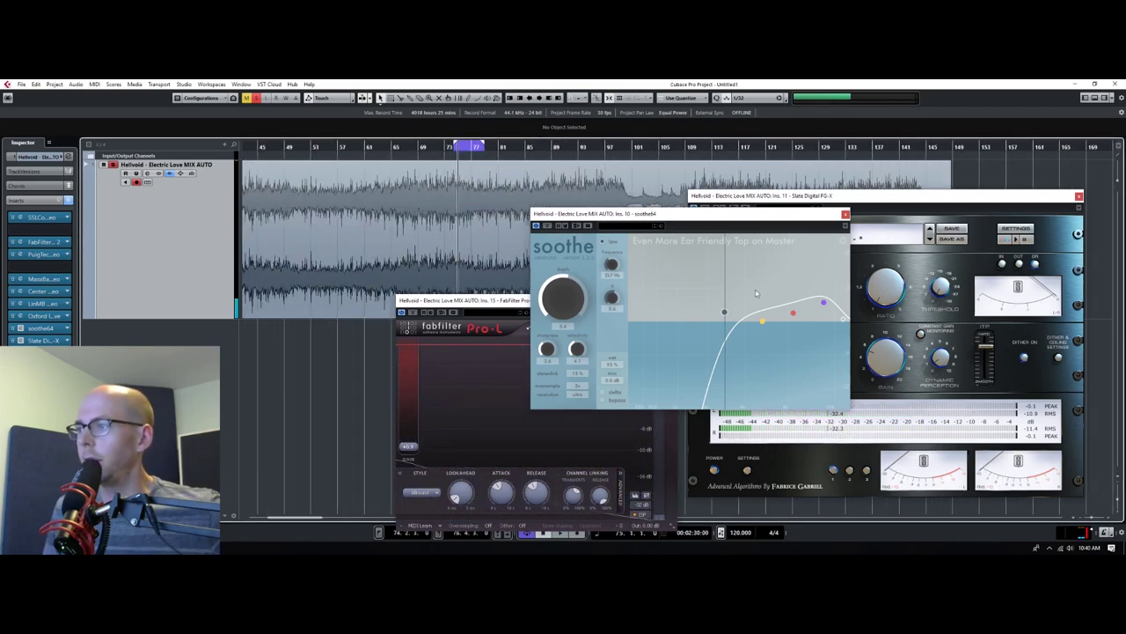
{"action": "key", "text": "space"}
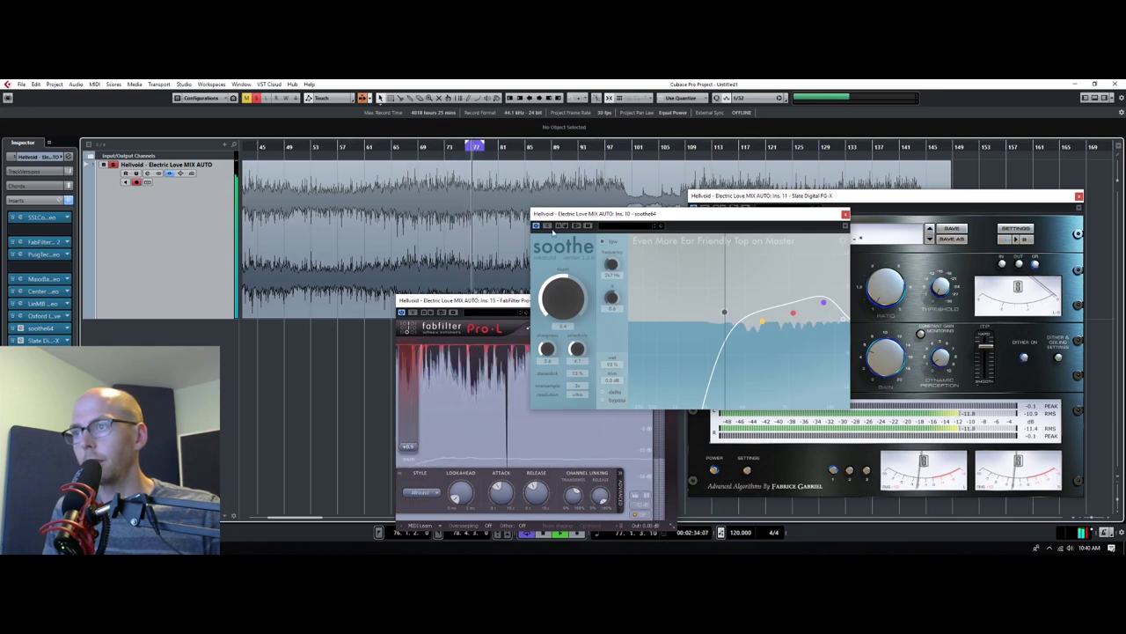
{"action": "left_click", "coordinate": [547, 226]}
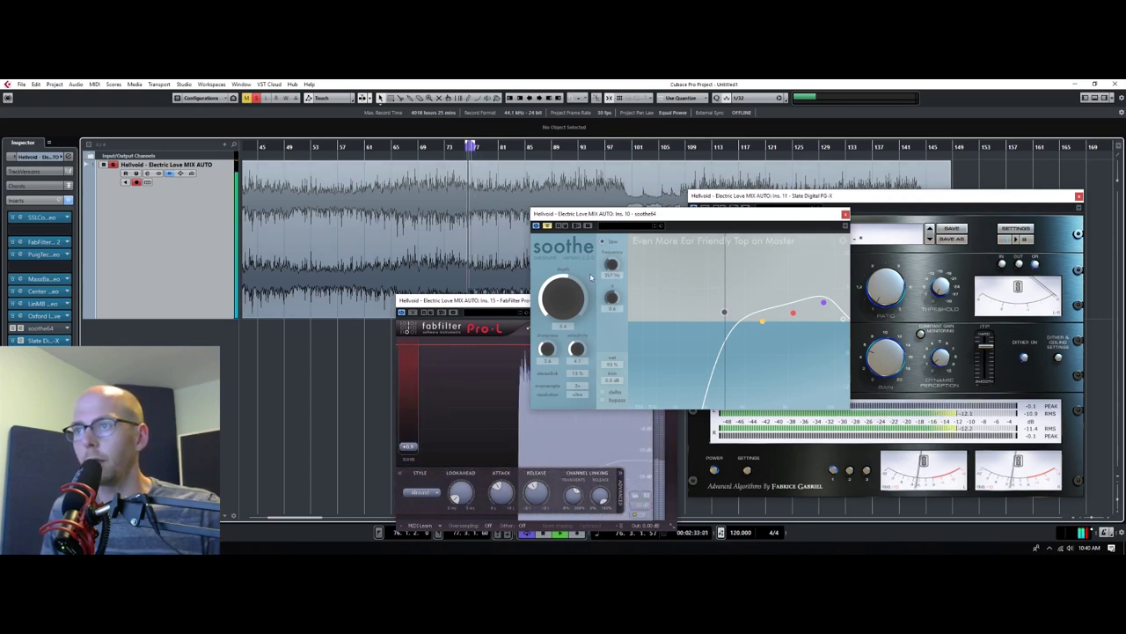
{"action": "left_click", "coordinate": [546, 226]}
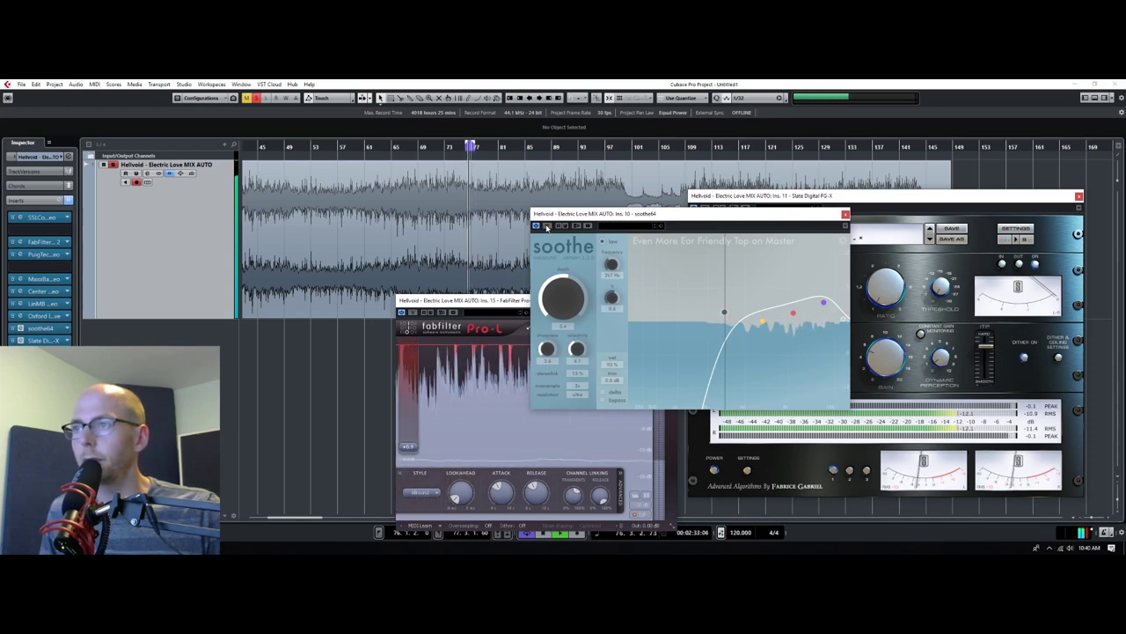
{"action": "left_click", "coordinate": [547, 226]}
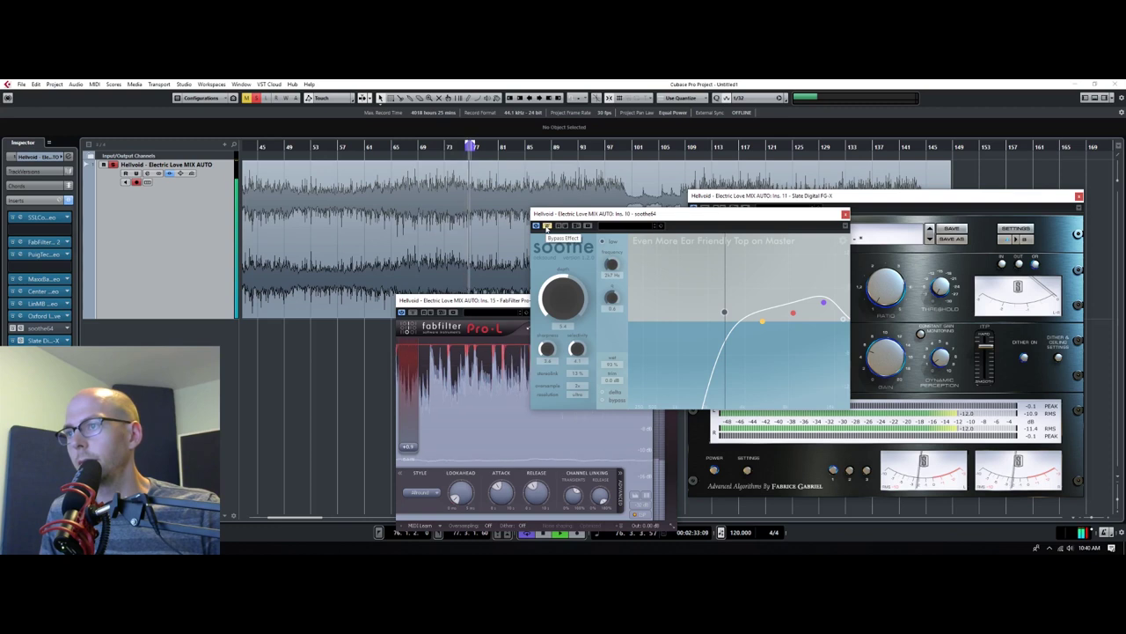
Reactivate soothe and close its window, replay from about bar 79, and move the Pro-L window clear of the transport
{"action": "left_click_drag", "start_coordinate": [576, 215], "coordinate": [506, 223]}
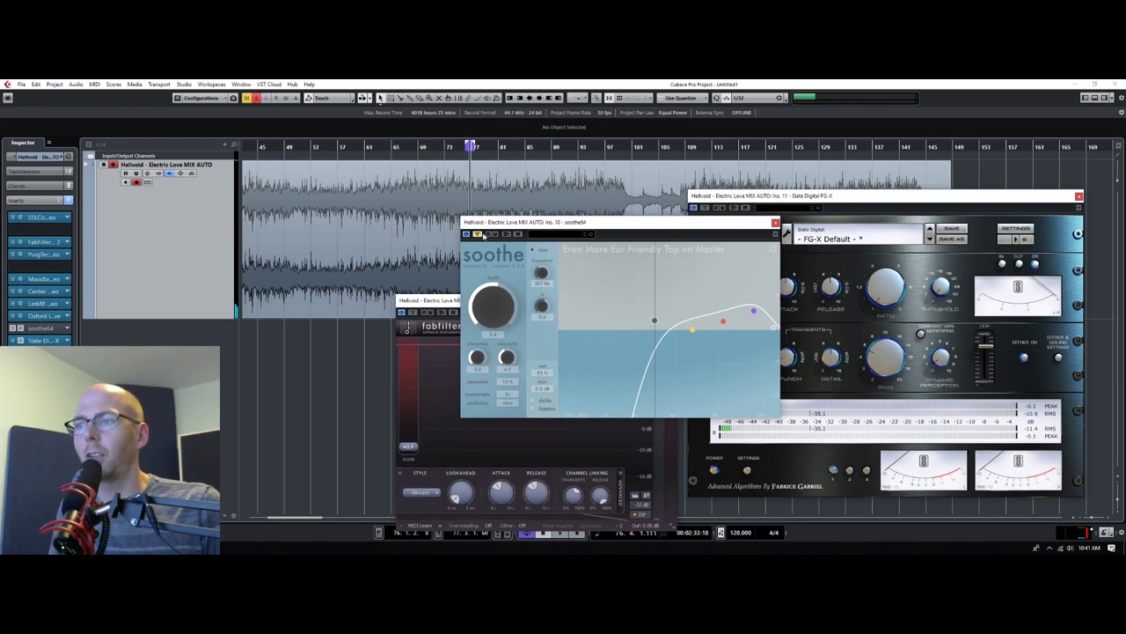
{"action": "left_click", "coordinate": [479, 235]}
{"action": "left_click", "coordinate": [494, 149]}
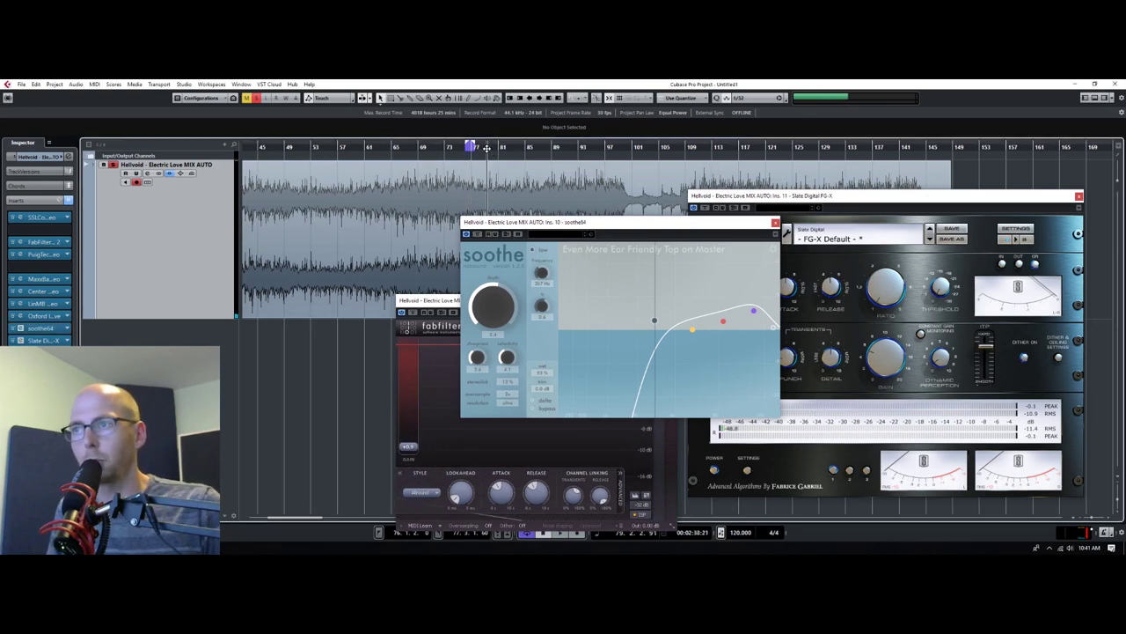
{"action": "key", "text": "space"}
{"action": "left_click", "coordinate": [774, 222]}
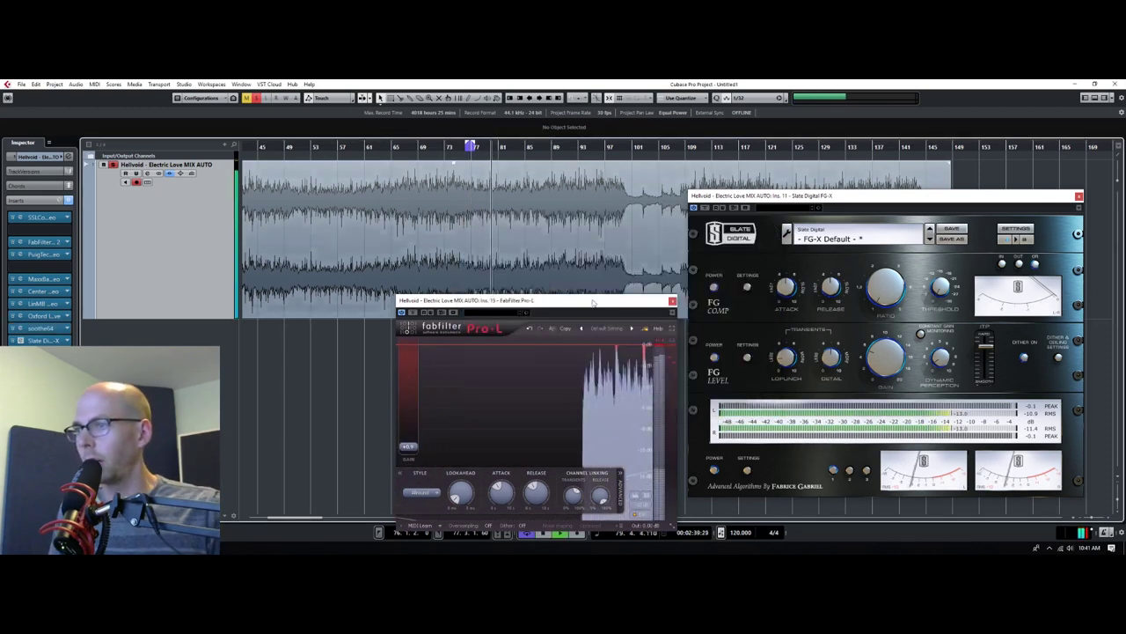
{"action": "left_click_drag", "start_coordinate": [493, 300], "coordinate": [351, 289]}
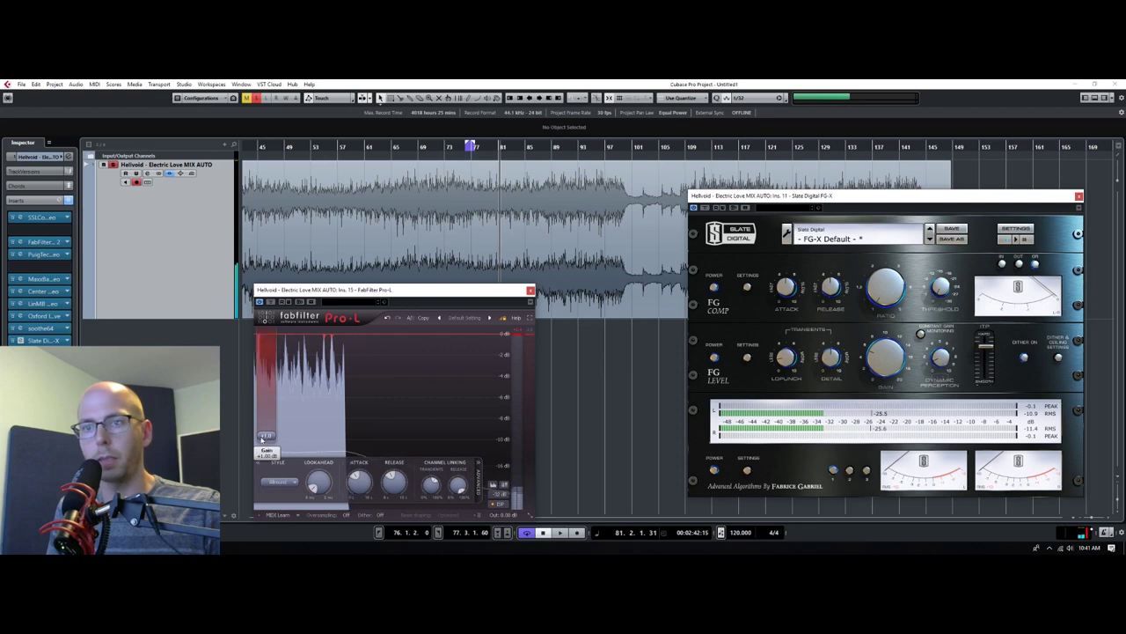
Move FG-X to insert slot 12, after the S1 Stereo Shuffler, and resume playback
{"action": "left_click_drag", "start_coordinate": [37, 339], "coordinate": [44, 339]}
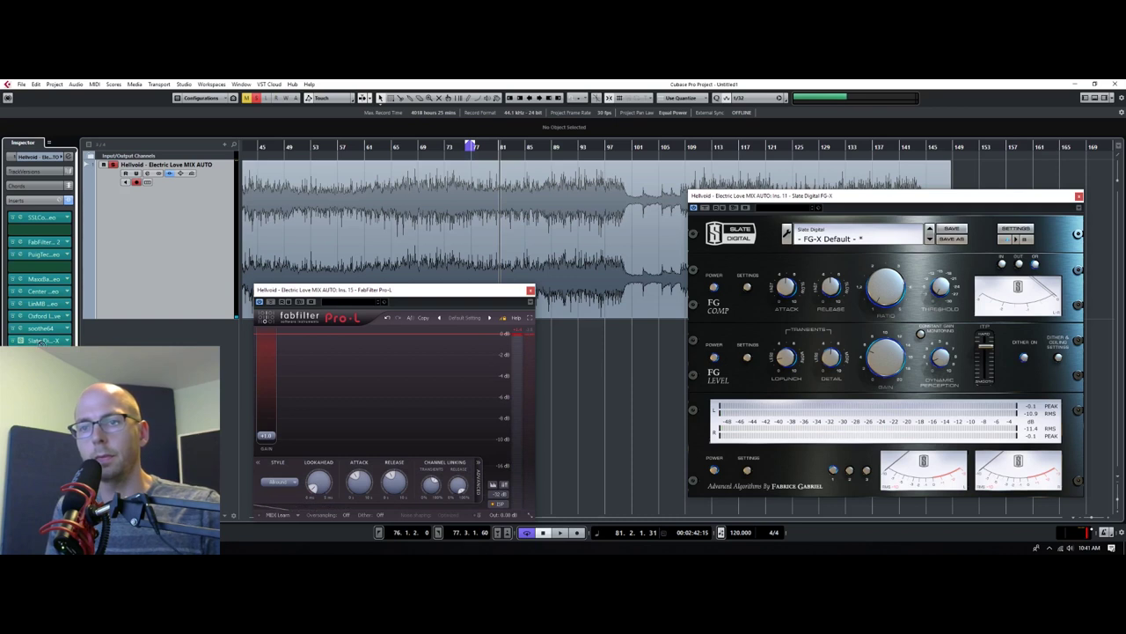
{"action": "left_click_drag", "start_coordinate": [43, 341], "coordinate": [42, 352]}
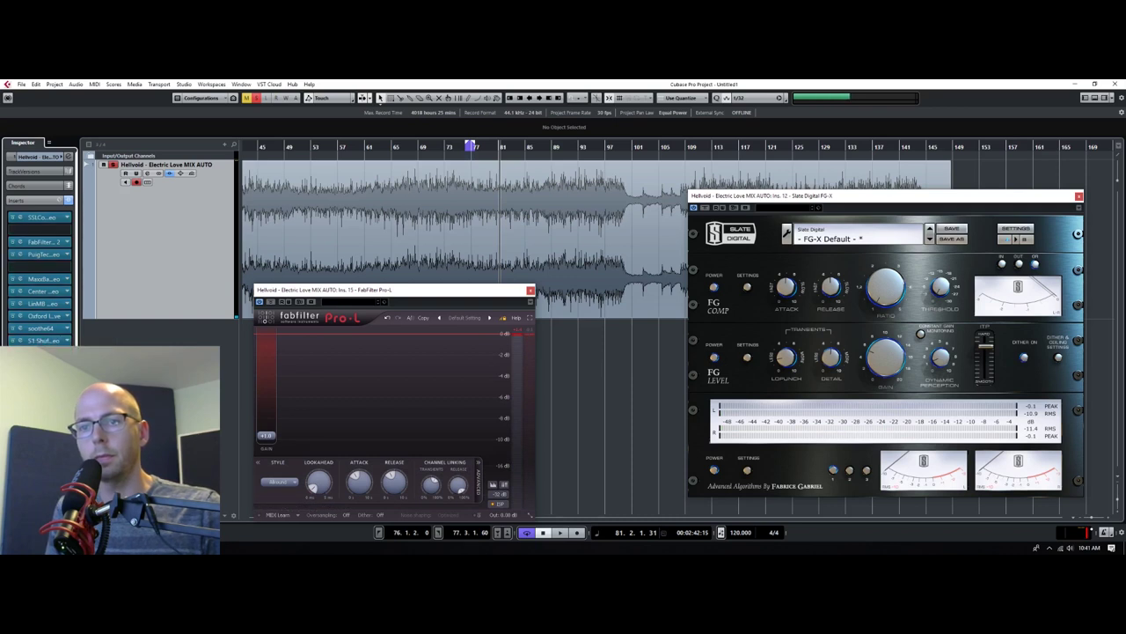
{"action": "key", "text": "space"}
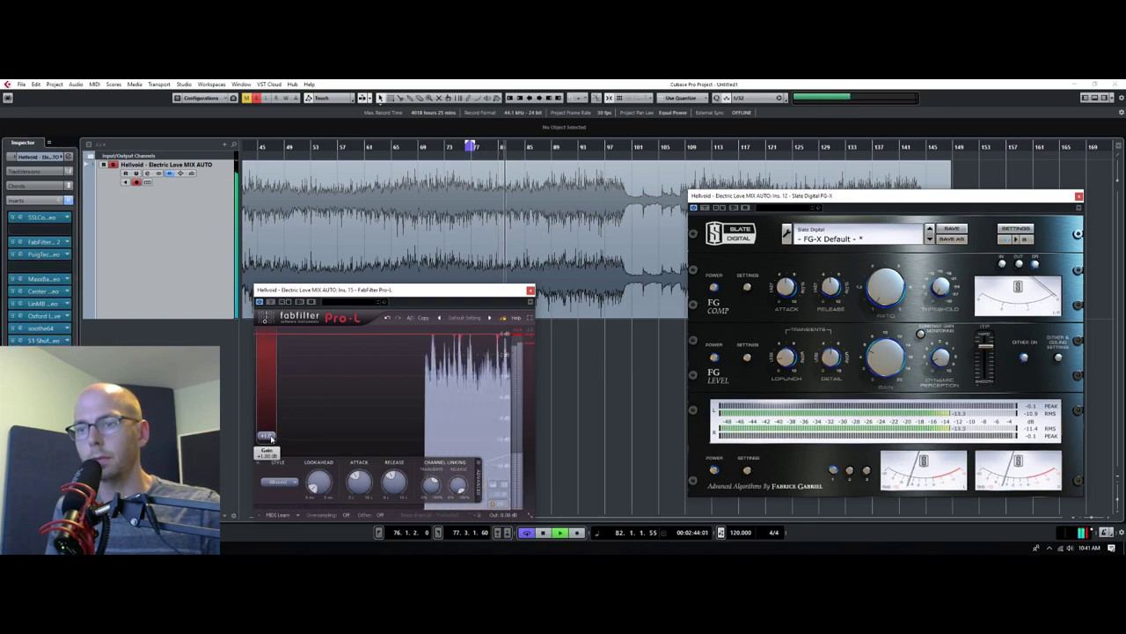
Change Pro-L's limiting Style to Dynamic
{"action": "left_click", "coordinate": [278, 482]}
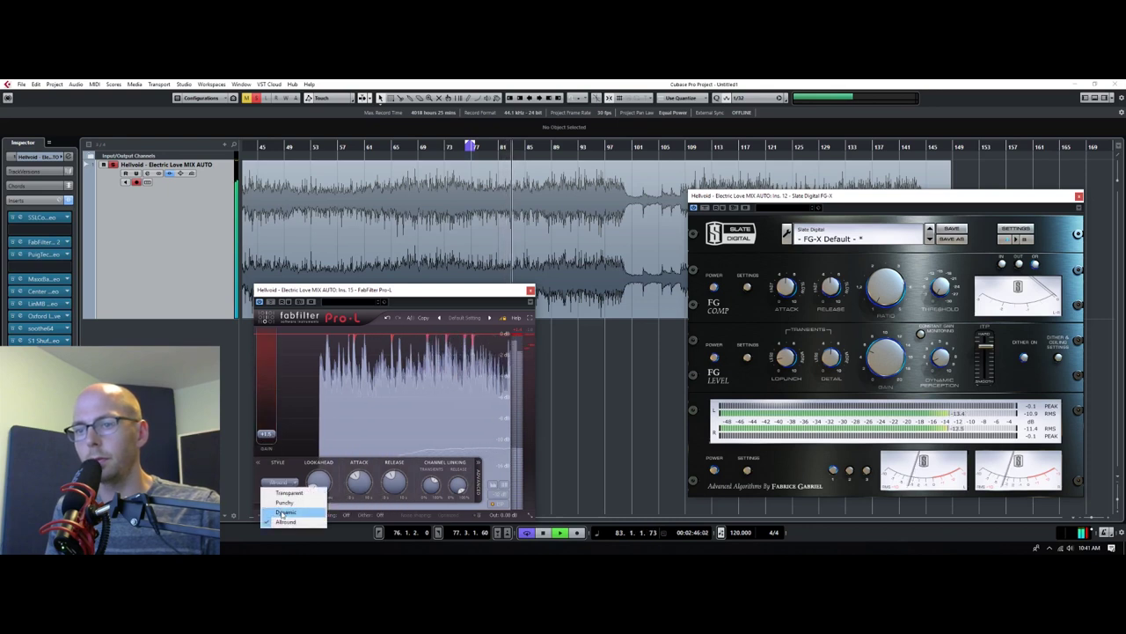
{"action": "left_click", "coordinate": [282, 512]}
{"action": "left_click", "coordinate": [278, 482]}
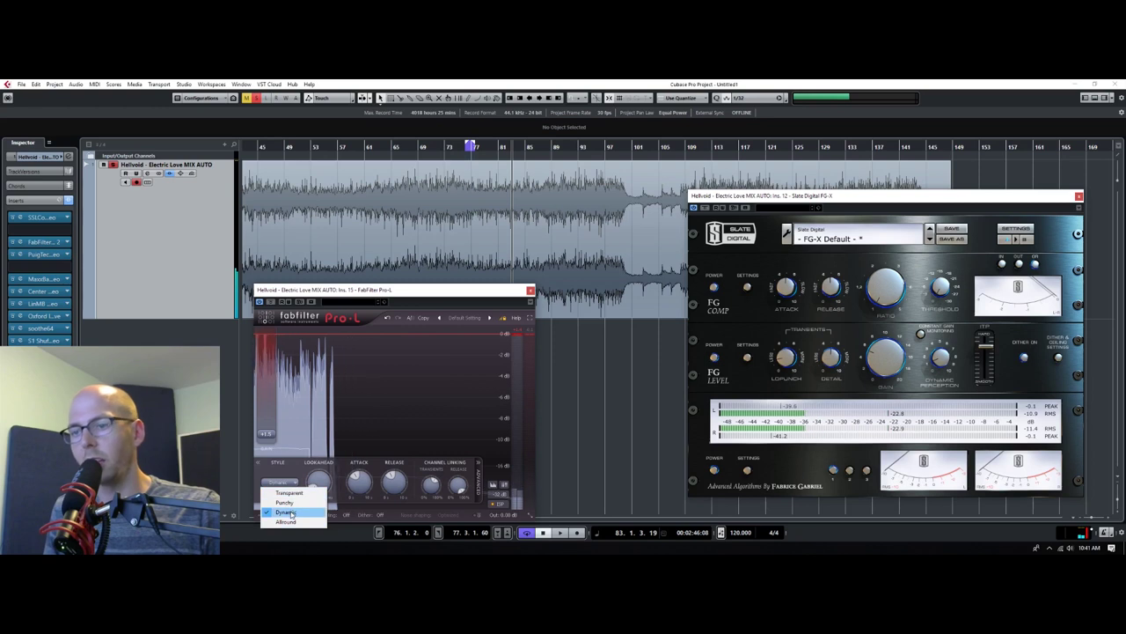
{"action": "left_click", "coordinate": [291, 513]}
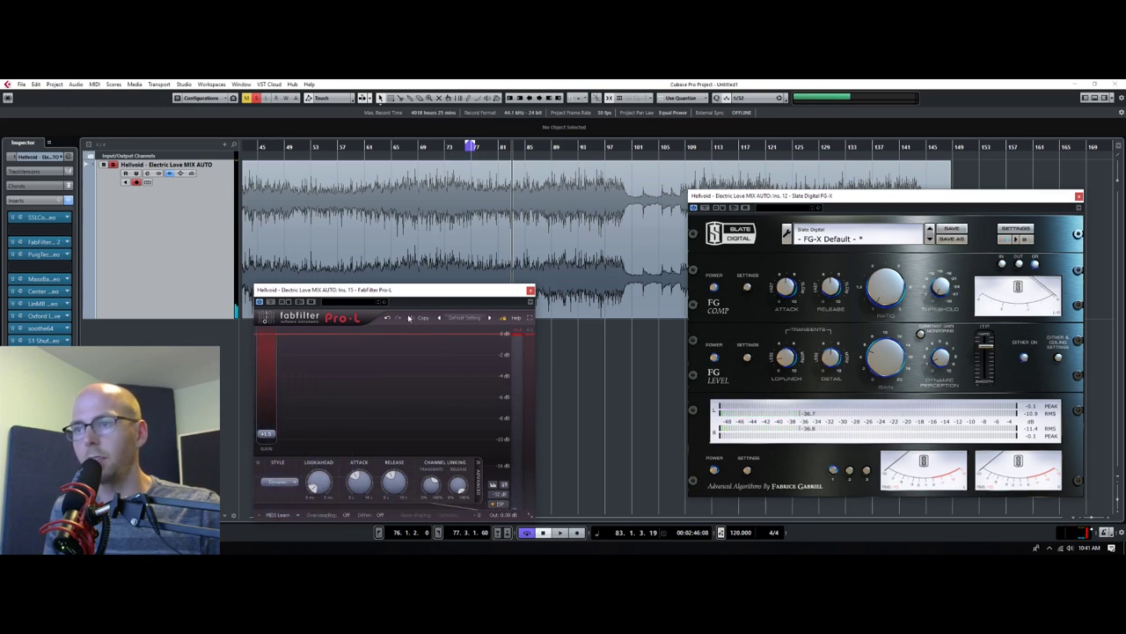
{"action": "left_click", "coordinate": [282, 482]}
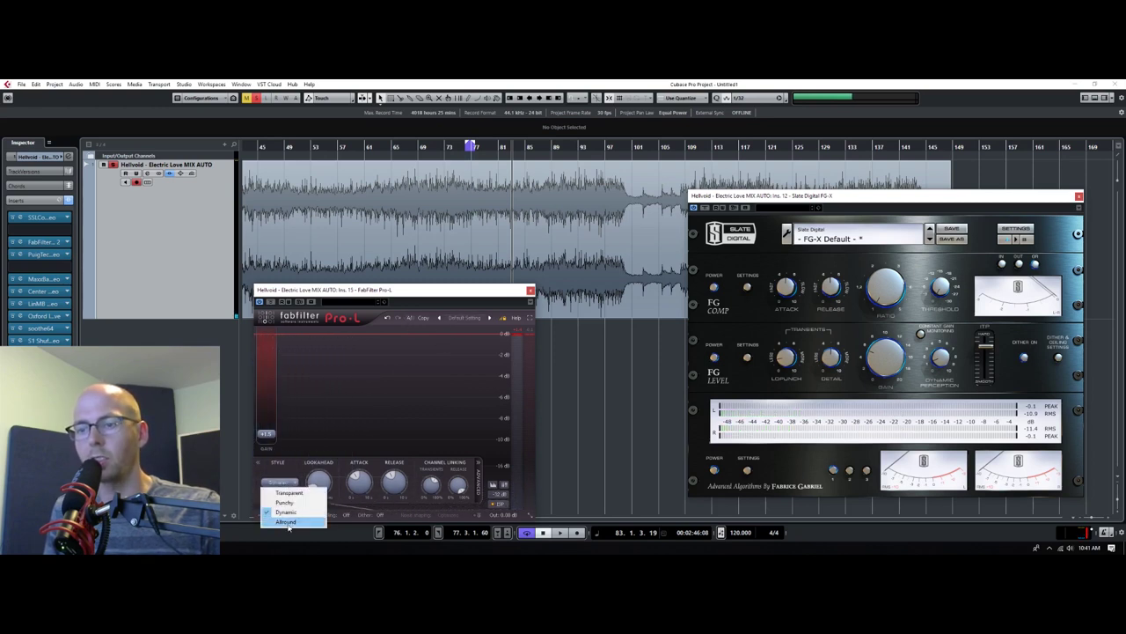
{"action": "left_click", "coordinate": [286, 512]}
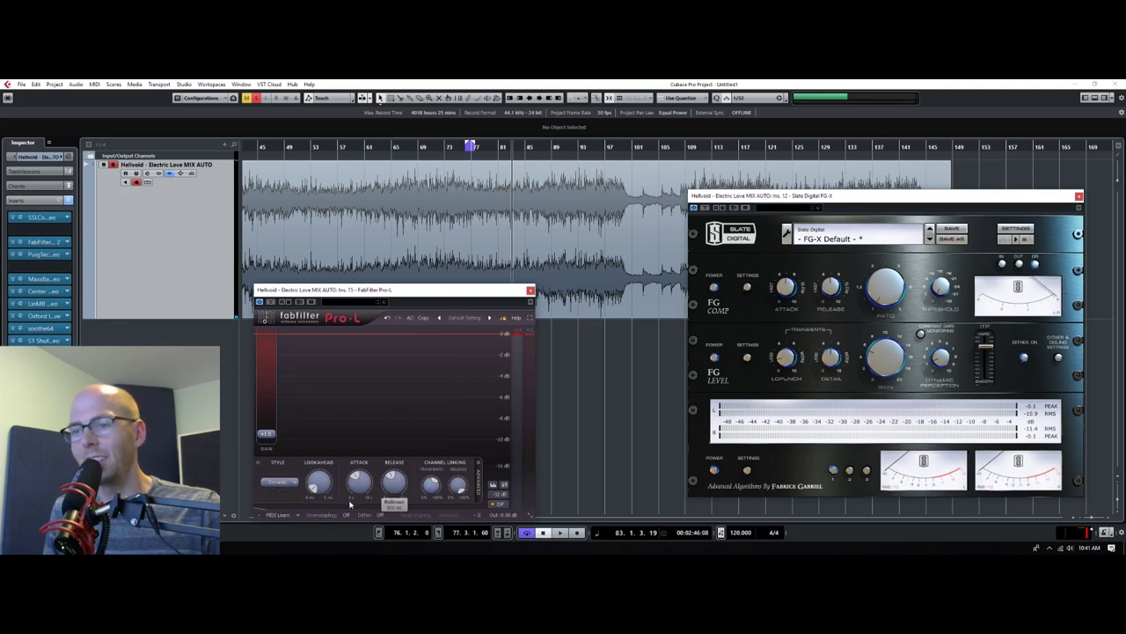
Raise Pro-L's Gain to about +2.4 dB during playback and adjust its Transients channel linking
{"action": "key", "text": "space"}
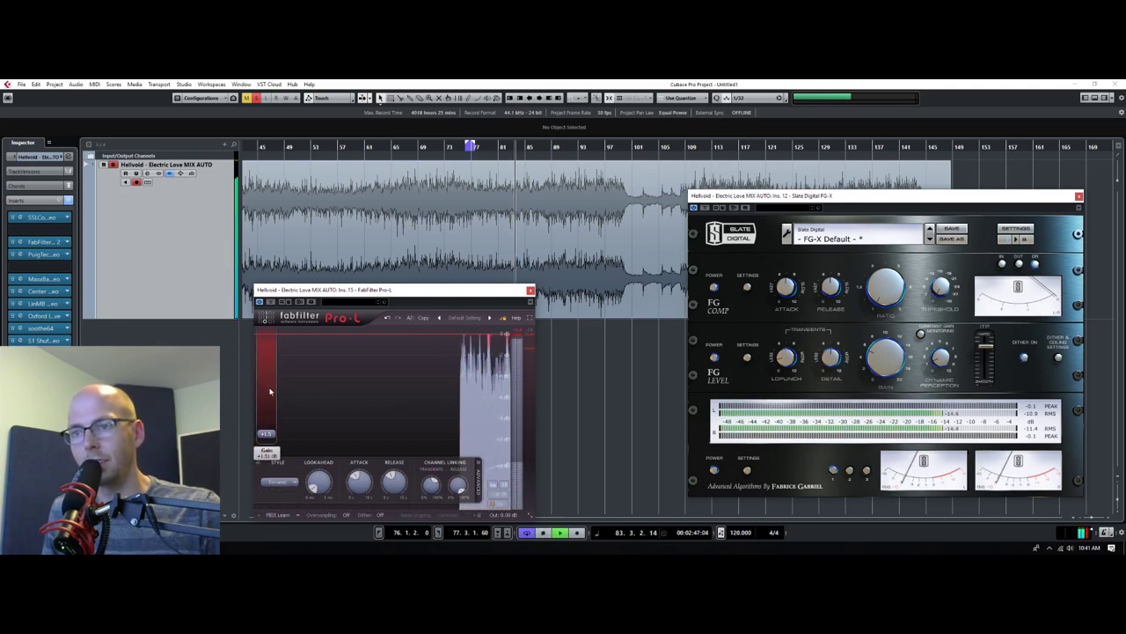
{"action": "left_click_drag", "start_coordinate": [266, 435], "coordinate": [266, 431]}
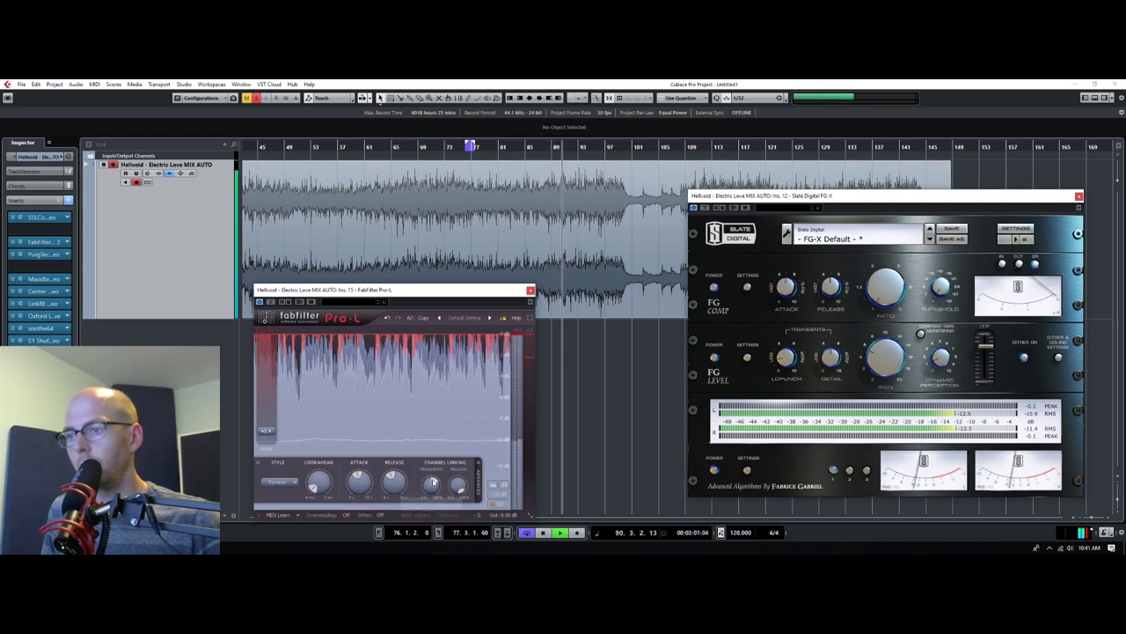
{"action": "mouse_move", "coordinate": [433, 481]}
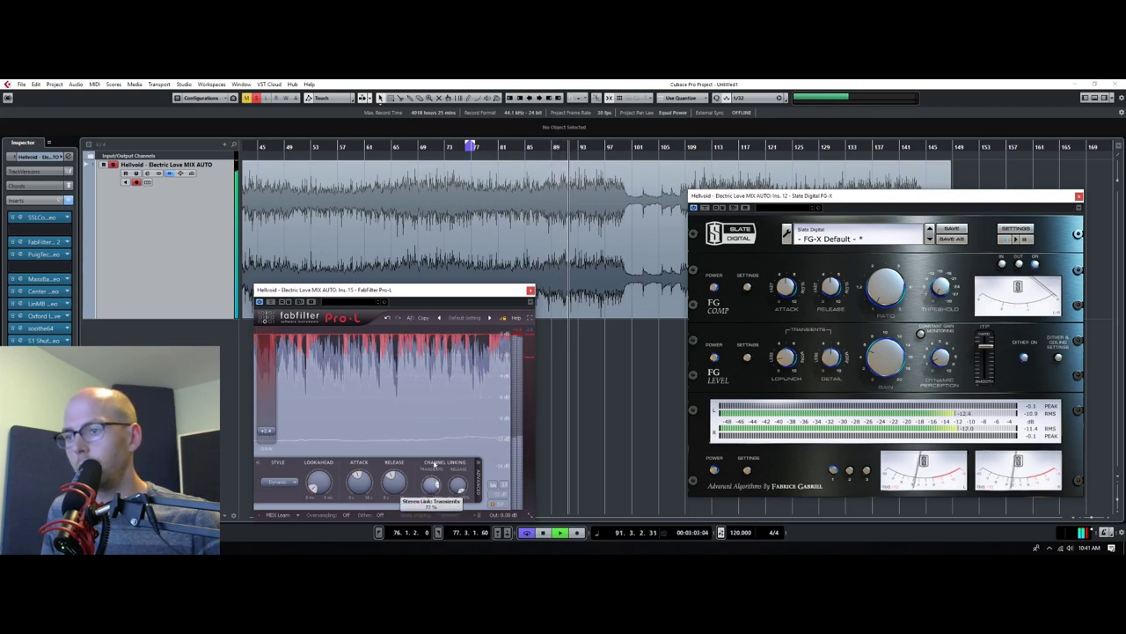
{"action": "left_click_drag", "start_coordinate": [433, 463], "coordinate": [432, 498]}
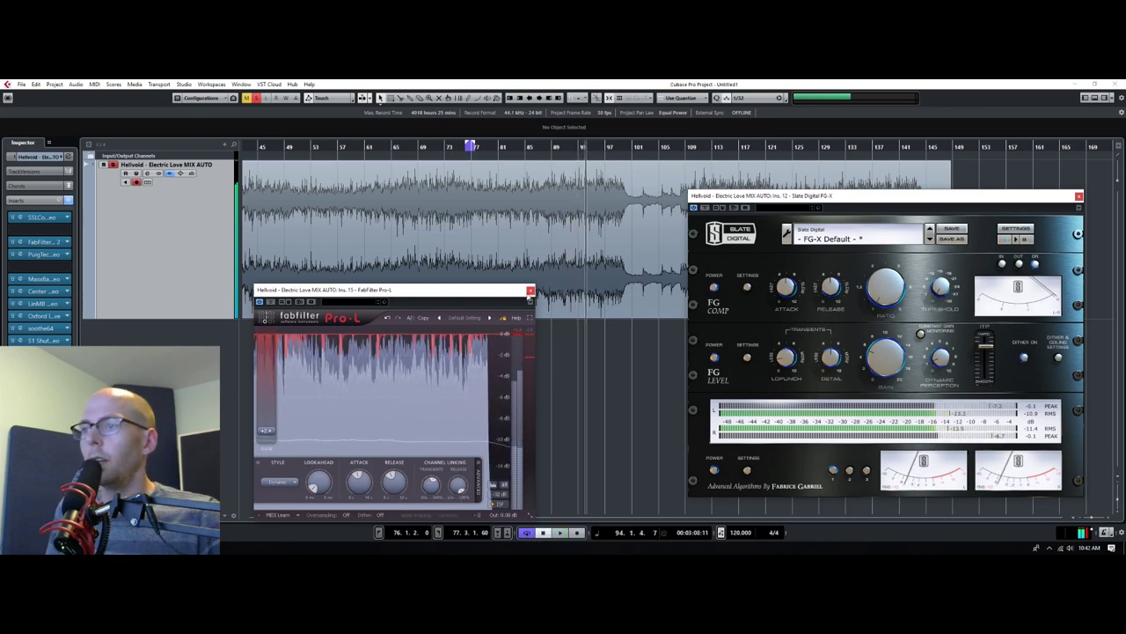
Close Pro-L, open Pro-Q 2 in insert slot 3, and add a Low Cut band at about 190 Hz, keeping Mid/Side channel mode
{"action": "left_click", "coordinate": [530, 290]}
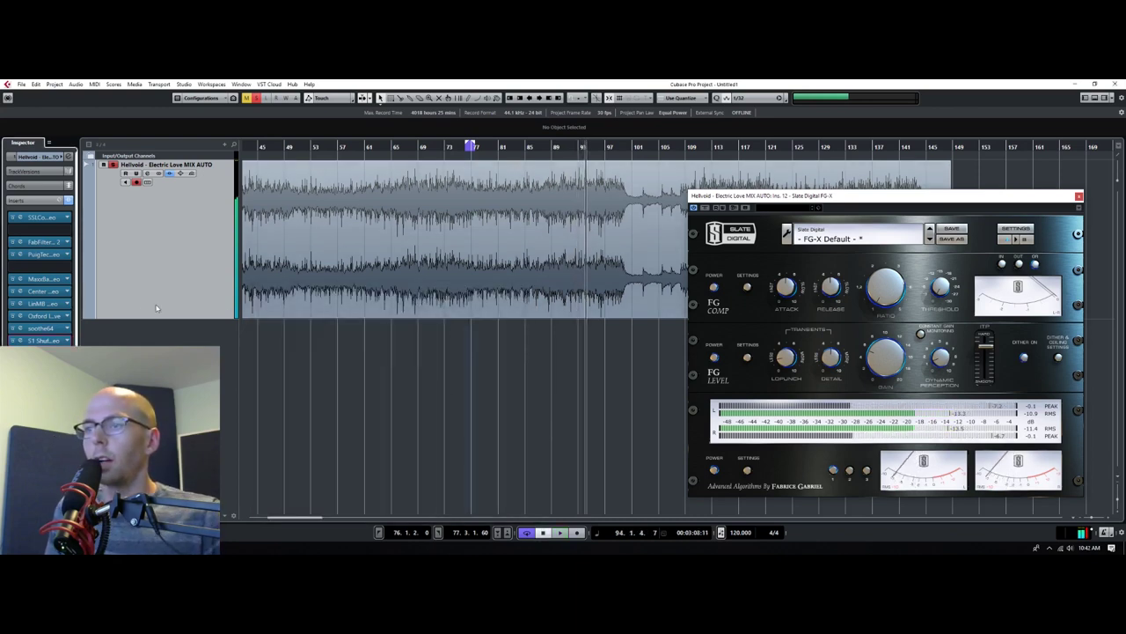
{"action": "left_click", "coordinate": [24, 243]}
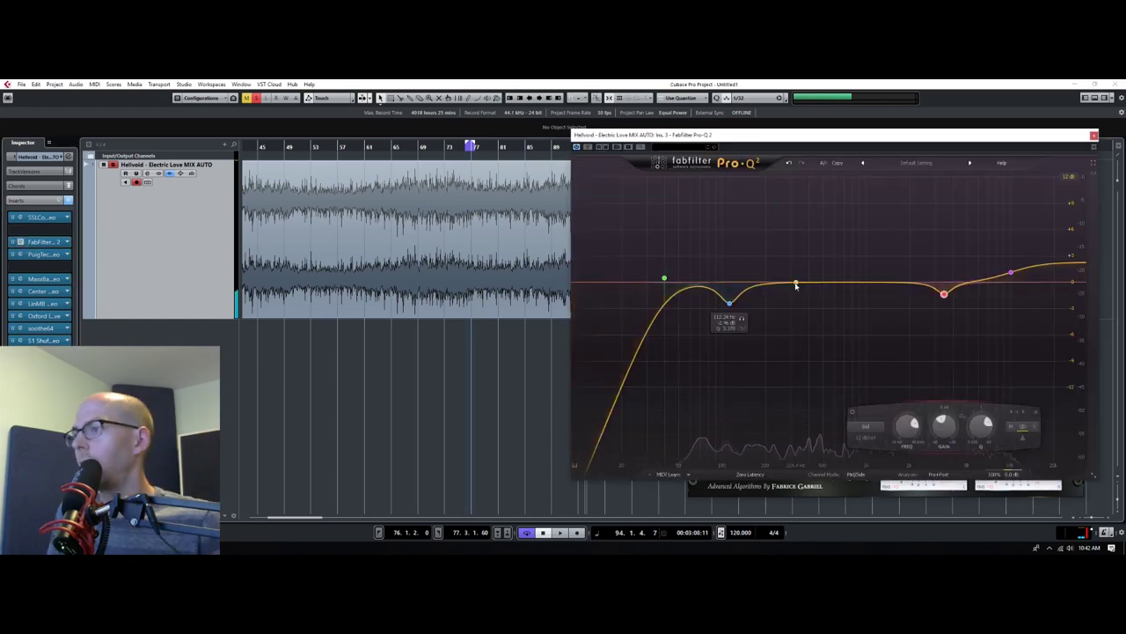
{"action": "left_click_drag", "start_coordinate": [795, 284], "coordinate": [762, 285]}
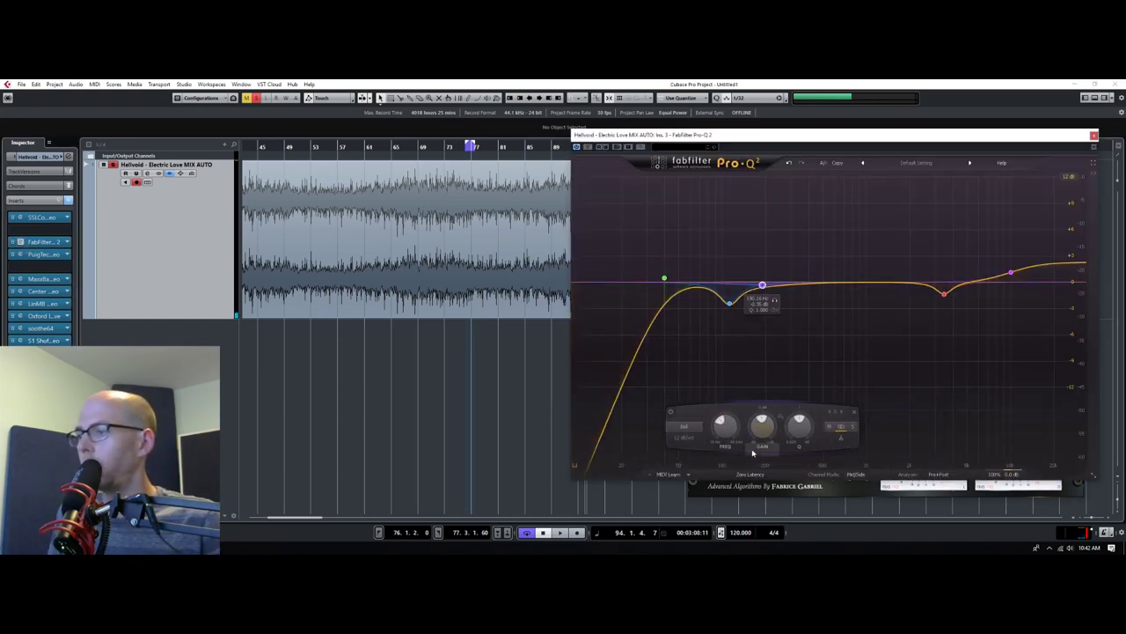
{"action": "left_click", "coordinate": [856, 474]}
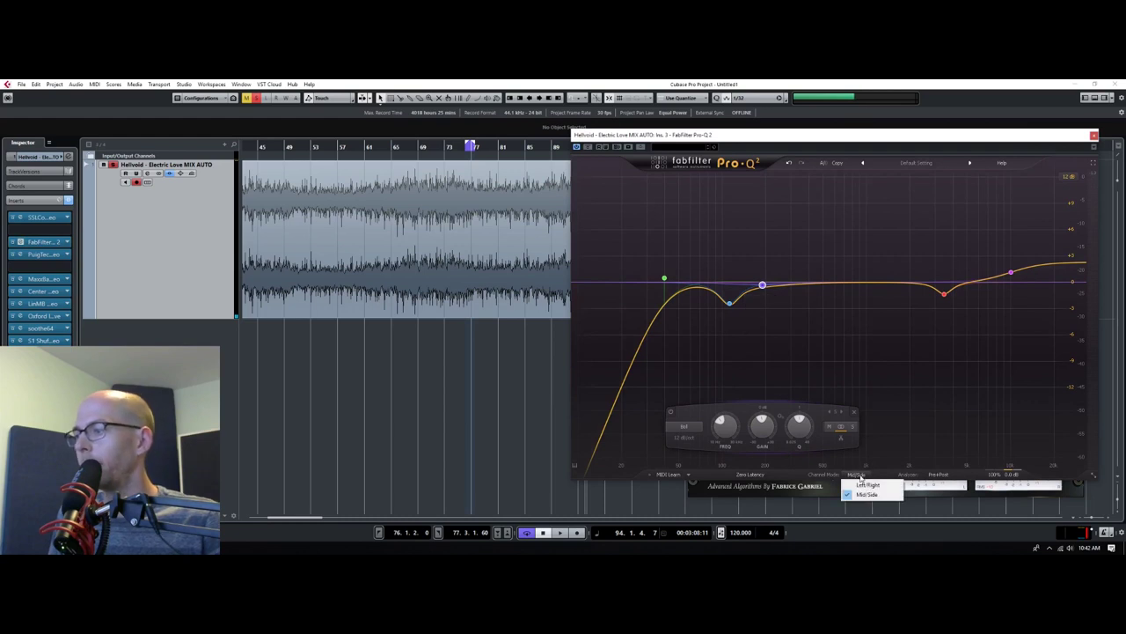
{"action": "left_click", "coordinate": [866, 495]}
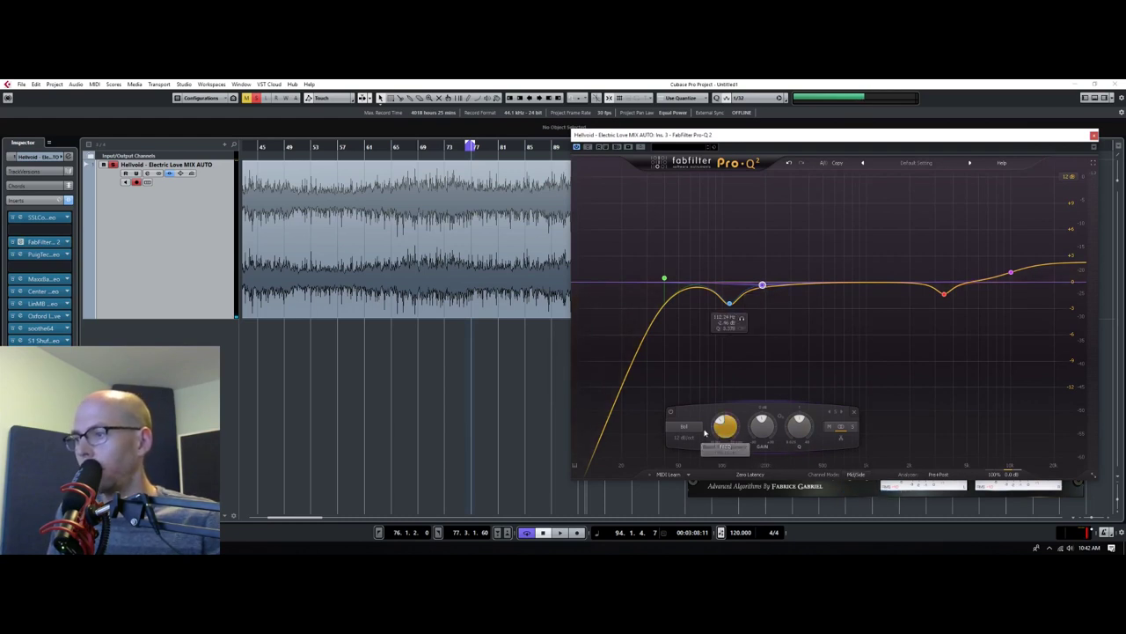
{"action": "left_click", "coordinate": [685, 427]}
{"action": "left_click", "coordinate": [692, 458]}
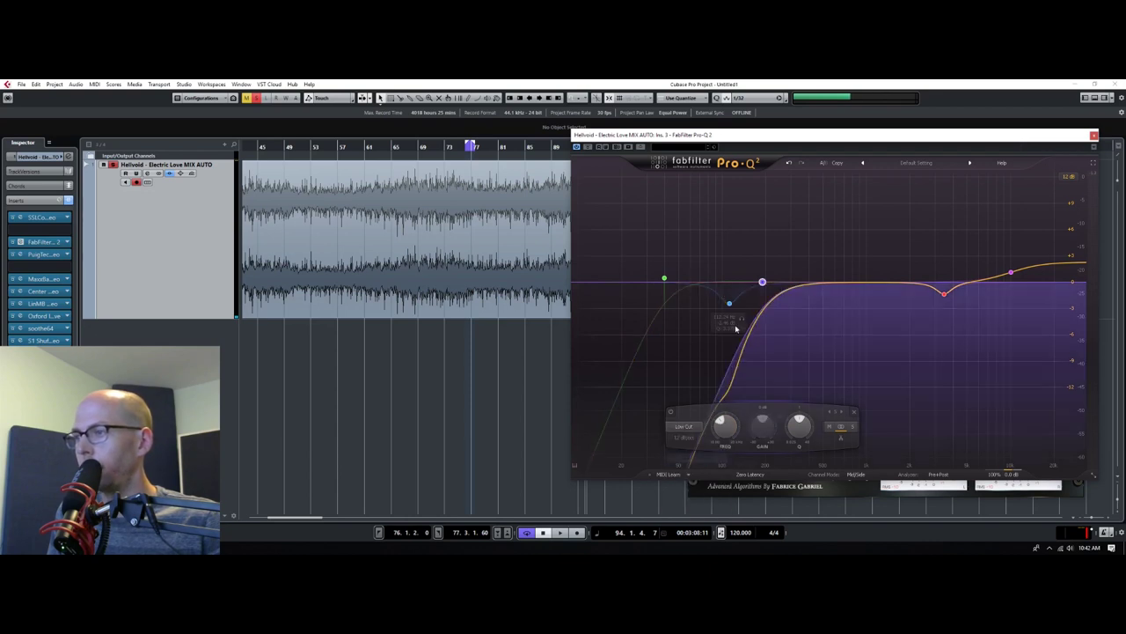
Assign the Low Cut band to the Side channel only and lower its frequency to about 120 Hz
{"action": "left_click", "coordinate": [847, 427]}
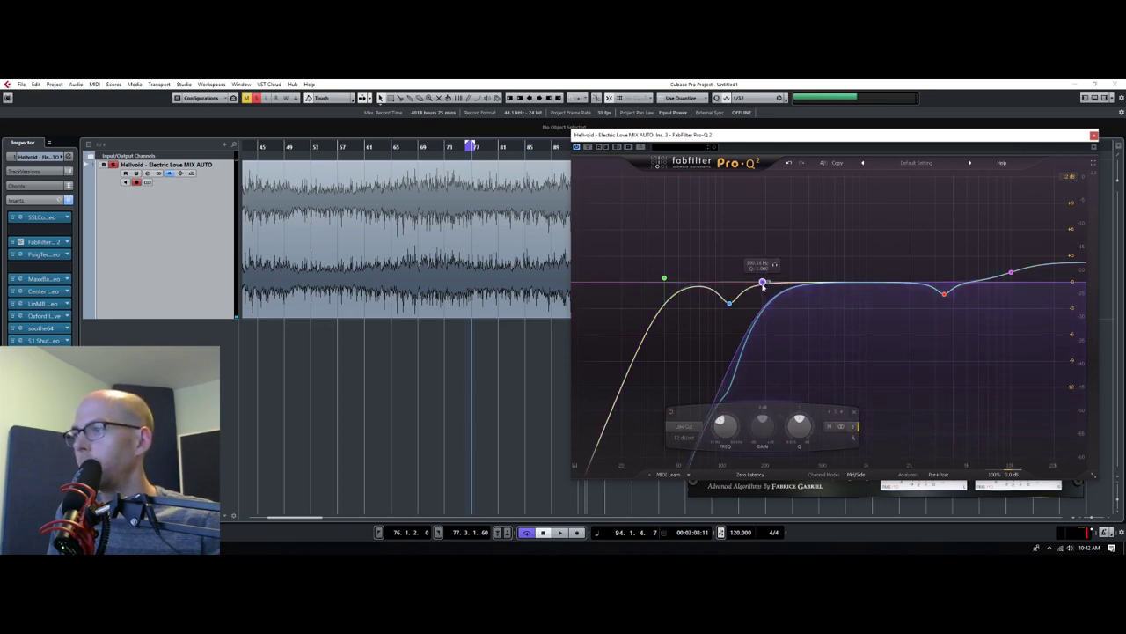
{"action": "left_click_drag", "start_coordinate": [767, 283], "coordinate": [724, 278]}
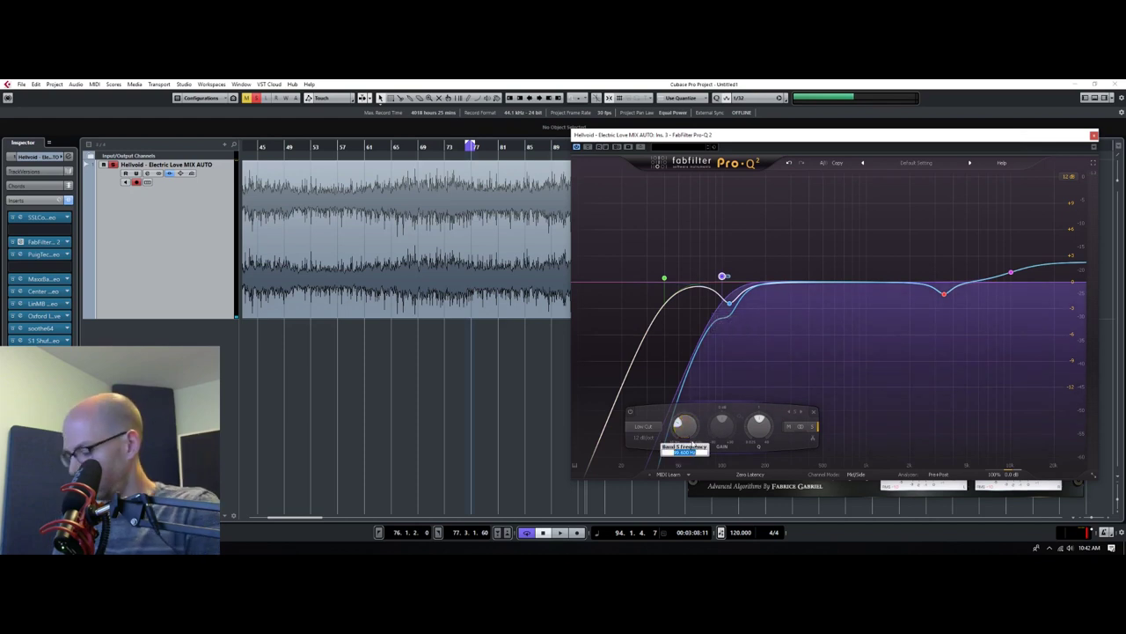
{"action": "left_click_drag", "start_coordinate": [723, 277], "coordinate": [734, 278]}
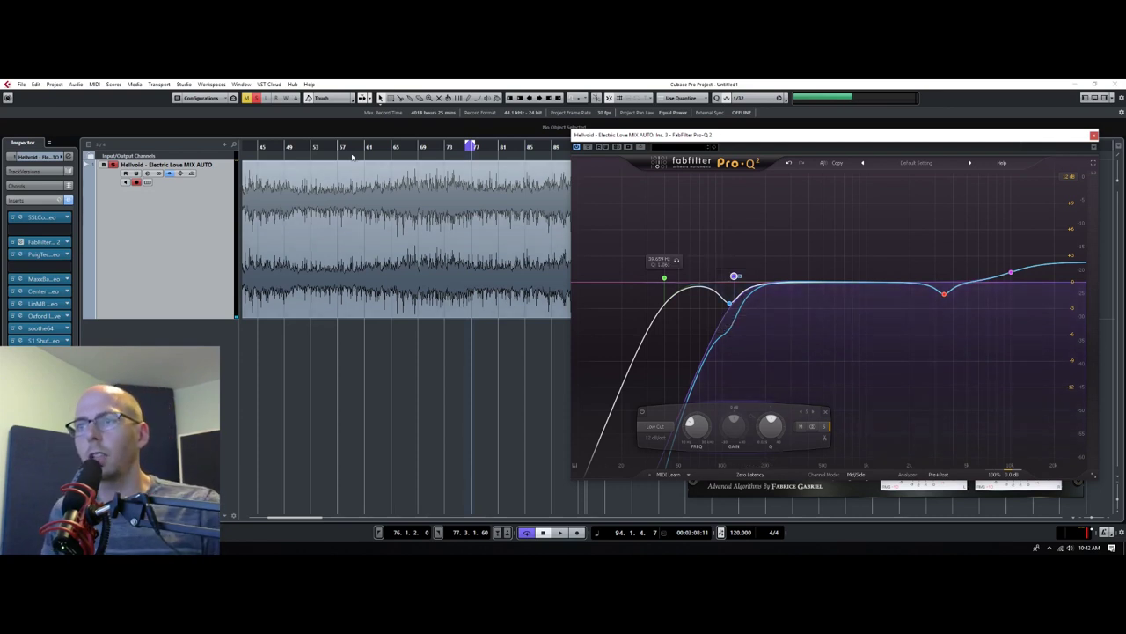
Play from bar 48 and fine-tune the Side low cut around 110 to 120 Hz, with a Q of about 1
{"action": "left_click", "coordinate": [278, 147]}
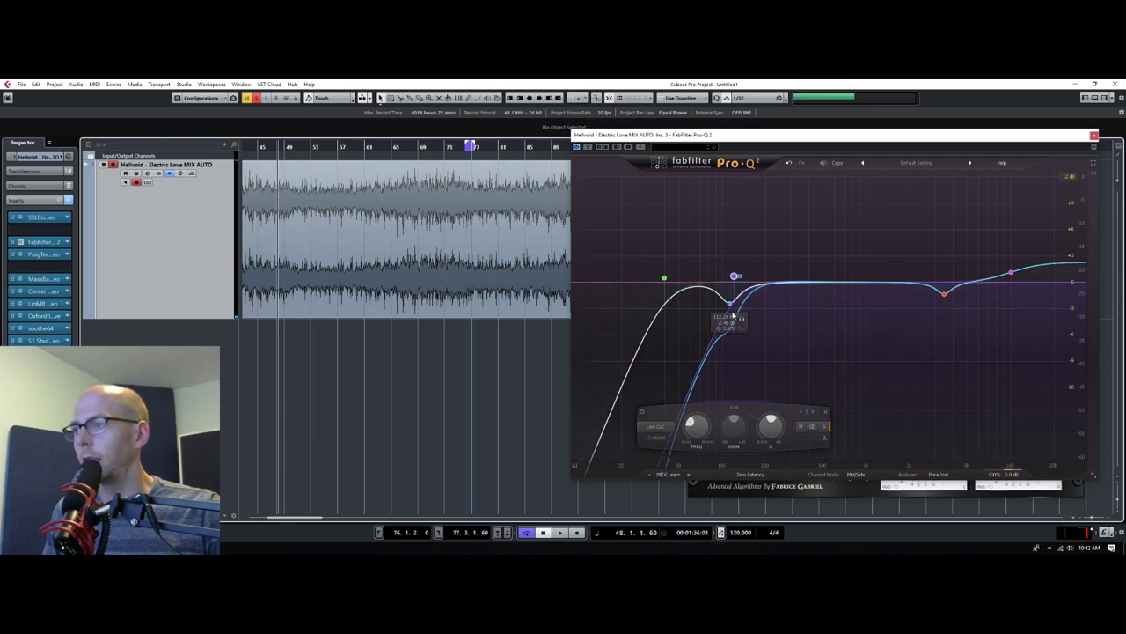
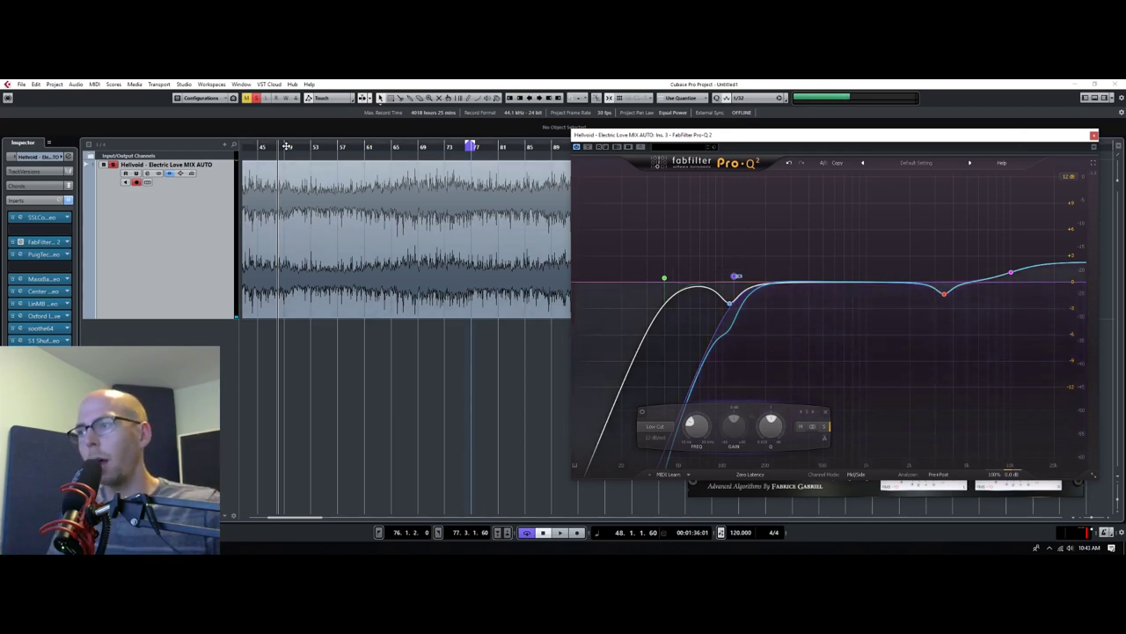
{"action": "key", "text": "space"}
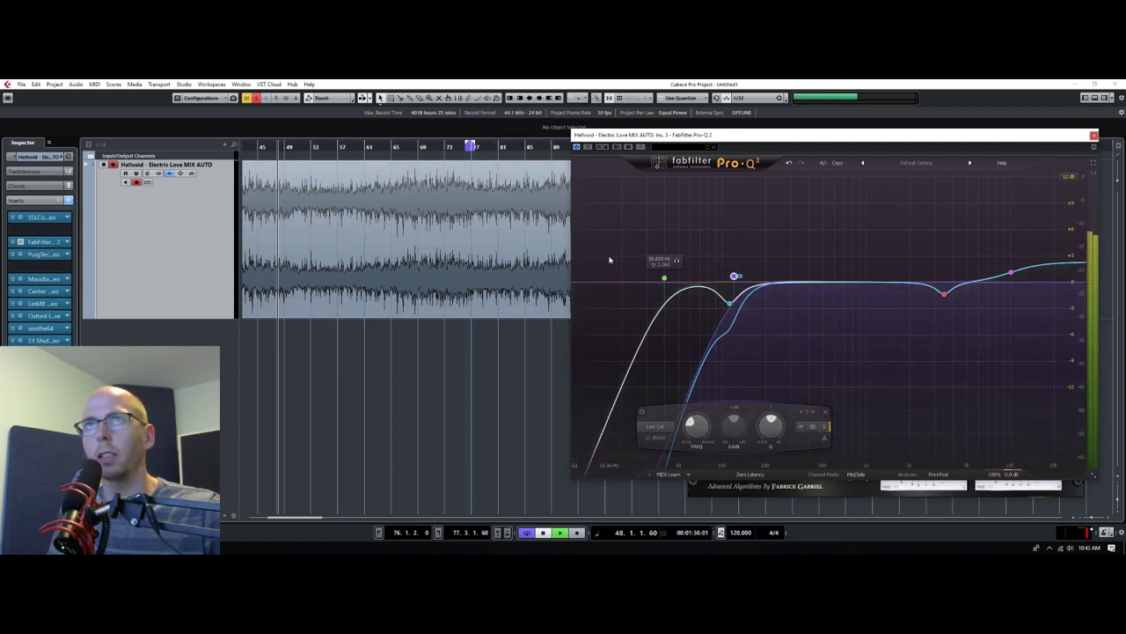
{"action": "mouse_move", "coordinate": [736, 278]}
{"action": "left_mouse_down"}
{"action": "mouse_move", "coordinate": [651, 269]}
{"action": "mouse_move", "coordinate": [666, 188]}
{"action": "mouse_move", "coordinate": [796, 172]}
{"action": "mouse_move", "coordinate": [732, 155]}
{"action": "mouse_move", "coordinate": [717, 269]}
{"action": "mouse_move", "coordinate": [730, 269]}
{"action": "left_mouse_up"}
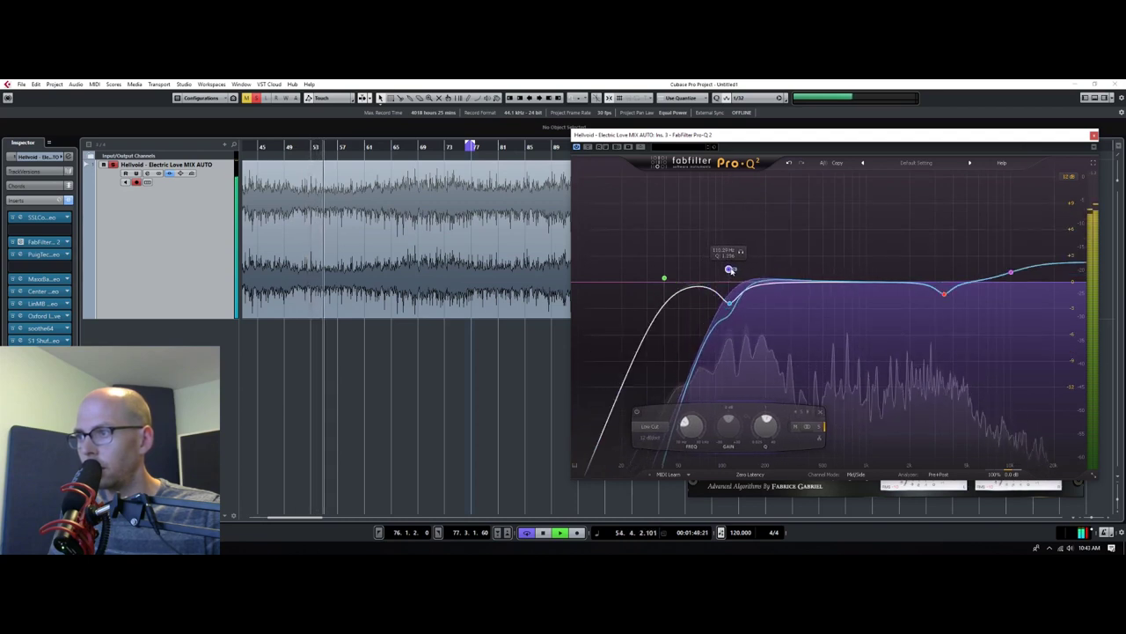
{"action": "scroll", "coordinate": [755, 437], "scroll_direction": "down", "scroll_amount": 3}
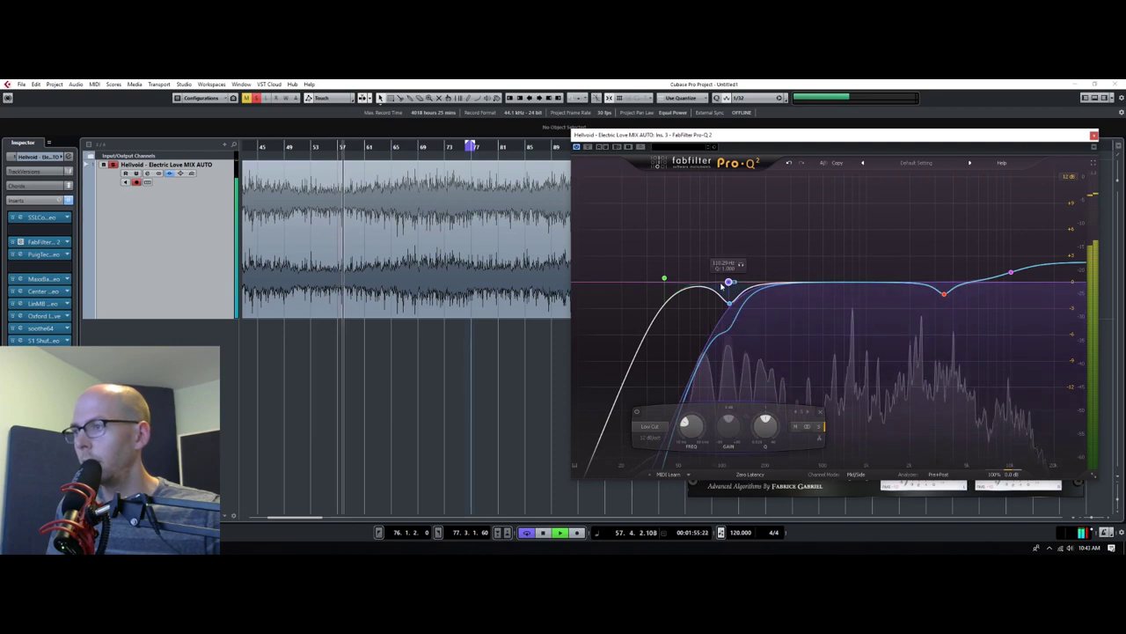
{"action": "left_click_drag", "start_coordinate": [728, 282], "coordinate": [733, 282]}
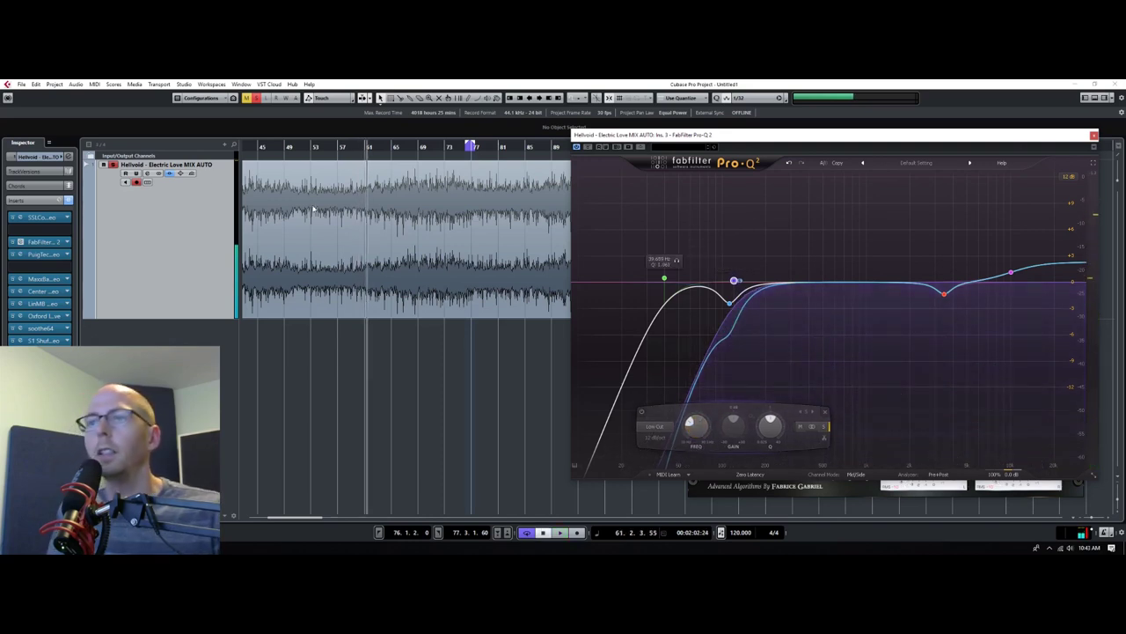
Close Pro-Q 2, show the whole track in the arrangement, and audition the mix from an earlier section
{"action": "left_click", "coordinate": [358, 146]}
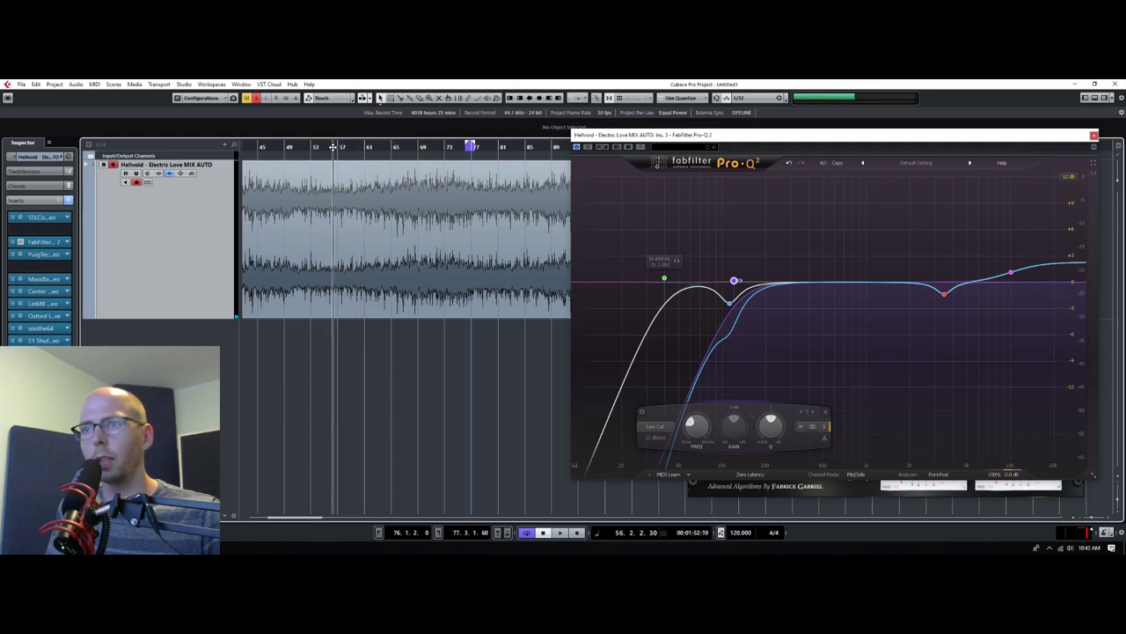
{"action": "left_click_drag", "start_coordinate": [333, 146], "coordinate": [414, 104]}
{"action": "left_click", "coordinate": [1094, 135]}
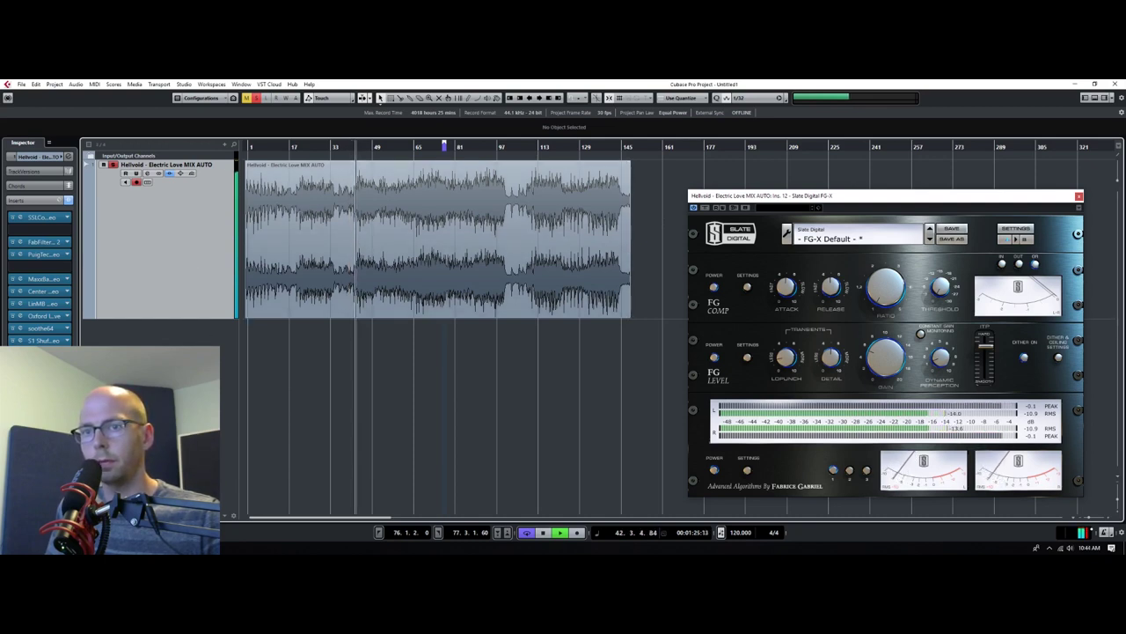
{"action": "key", "text": "ctrl+w"}
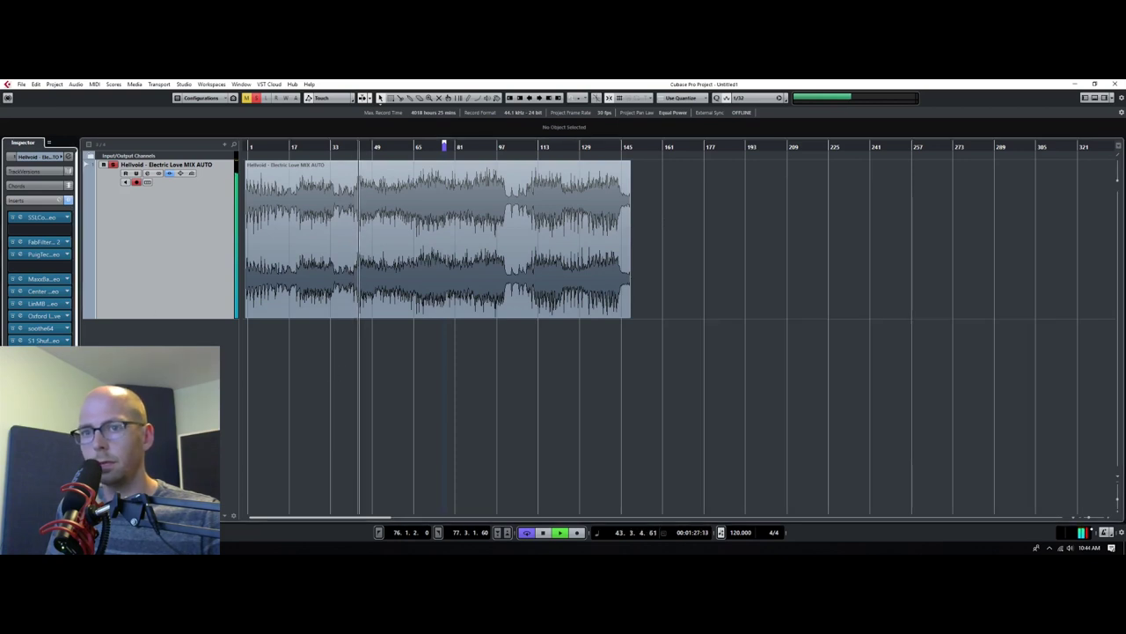
{"action": "key", "text": "ctrl+w"}
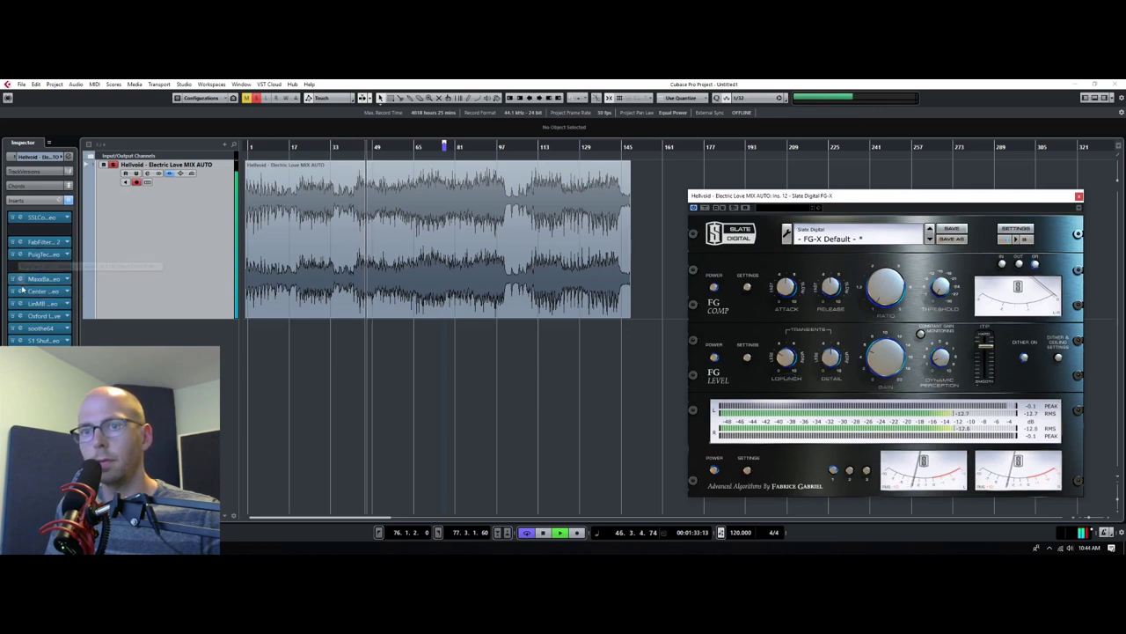
Open LinMB in insert slot 8, enter a new release time for the lowest band, and resume playback
{"action": "left_click", "coordinate": [21, 303]}
{"action": "key", "text": "space"}
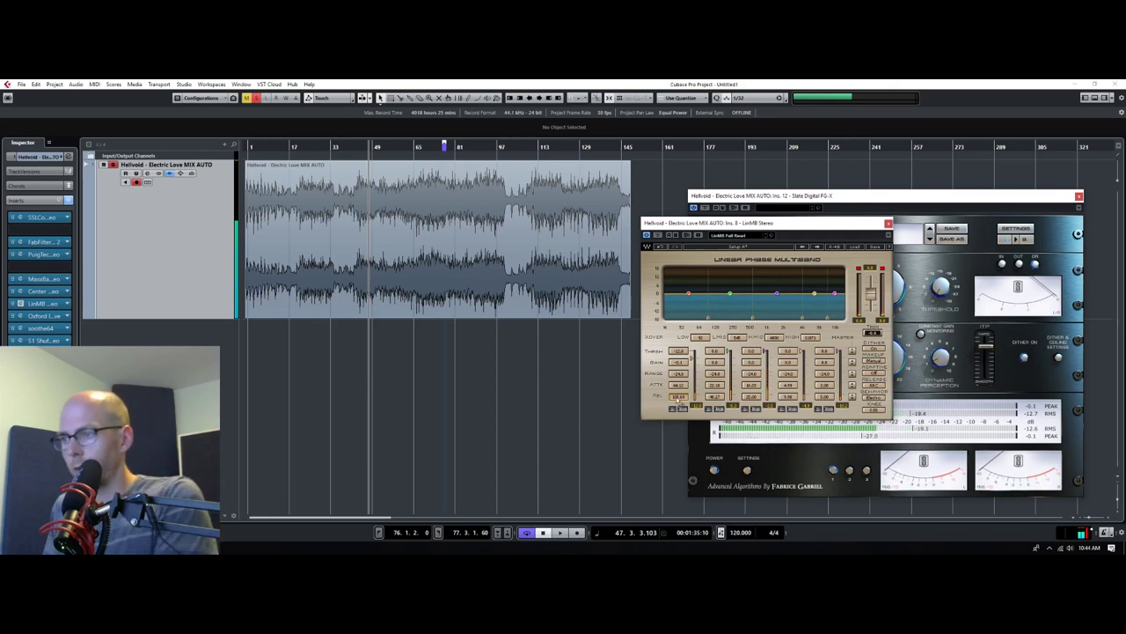
{"action": "left_click", "coordinate": [677, 397]}
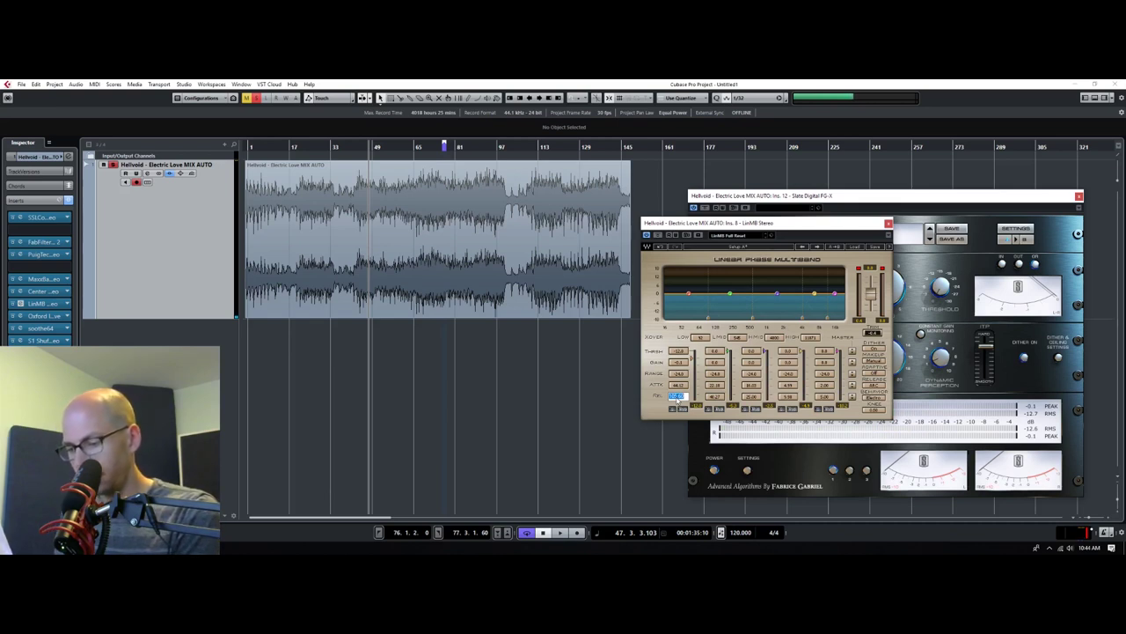
{"action": "key", "text": "Return"}
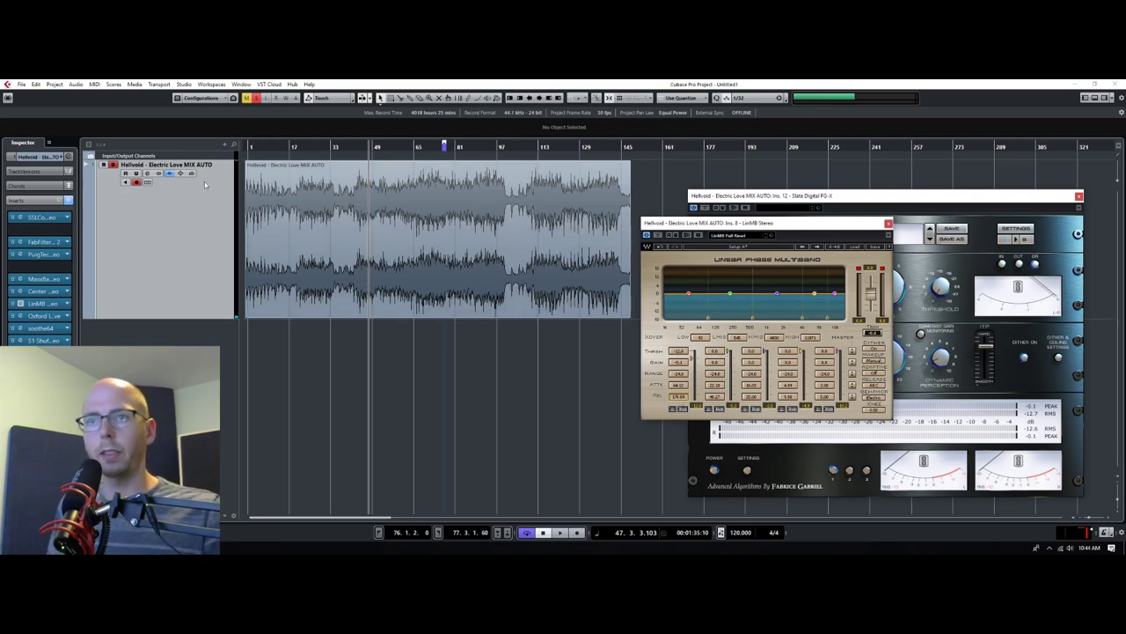
{"action": "key", "text": "space"}
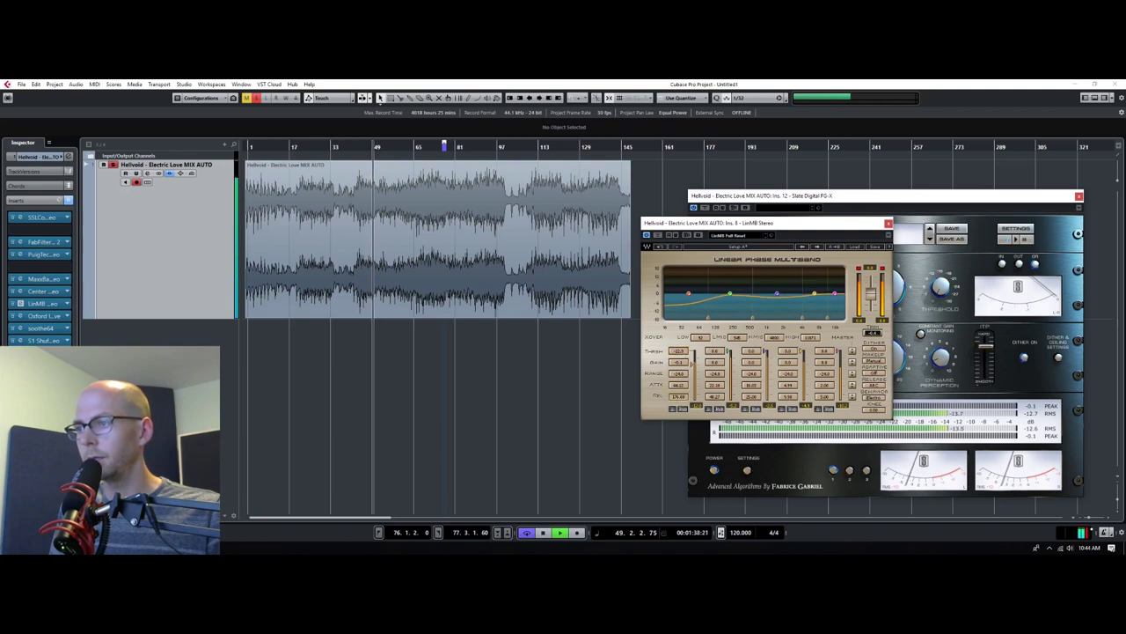
Solo LinMB's lowest band to check it, adjust its release, gain and threshold during playback, and close the plug-in
{"action": "left_click", "coordinate": [677, 408]}
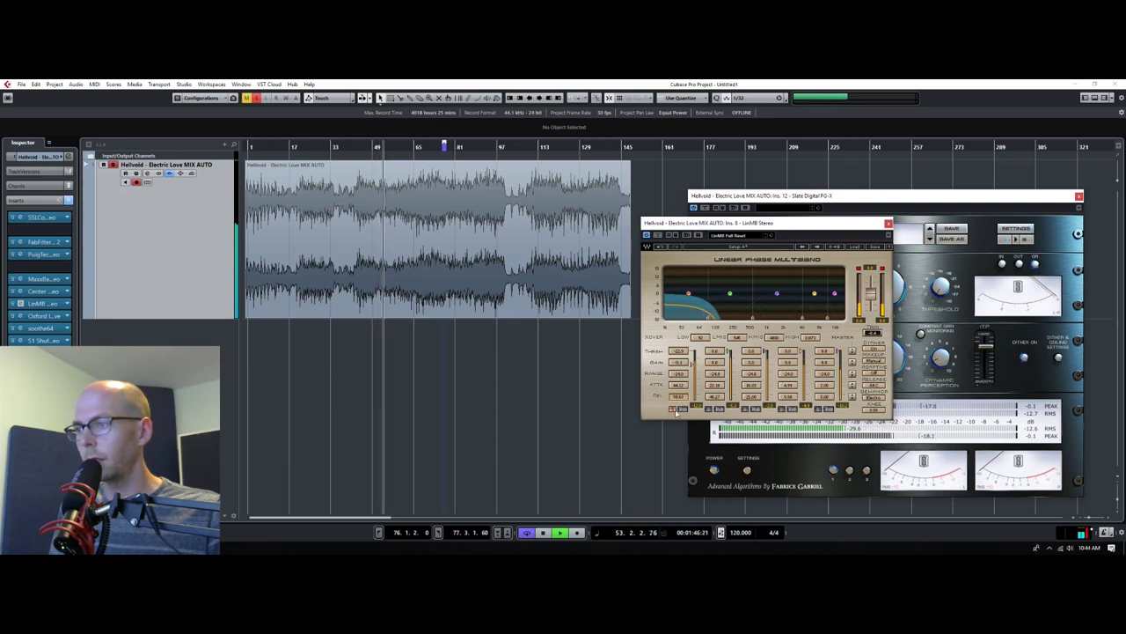
{"action": "left_click_drag", "start_coordinate": [686, 366], "coordinate": [680, 371]}
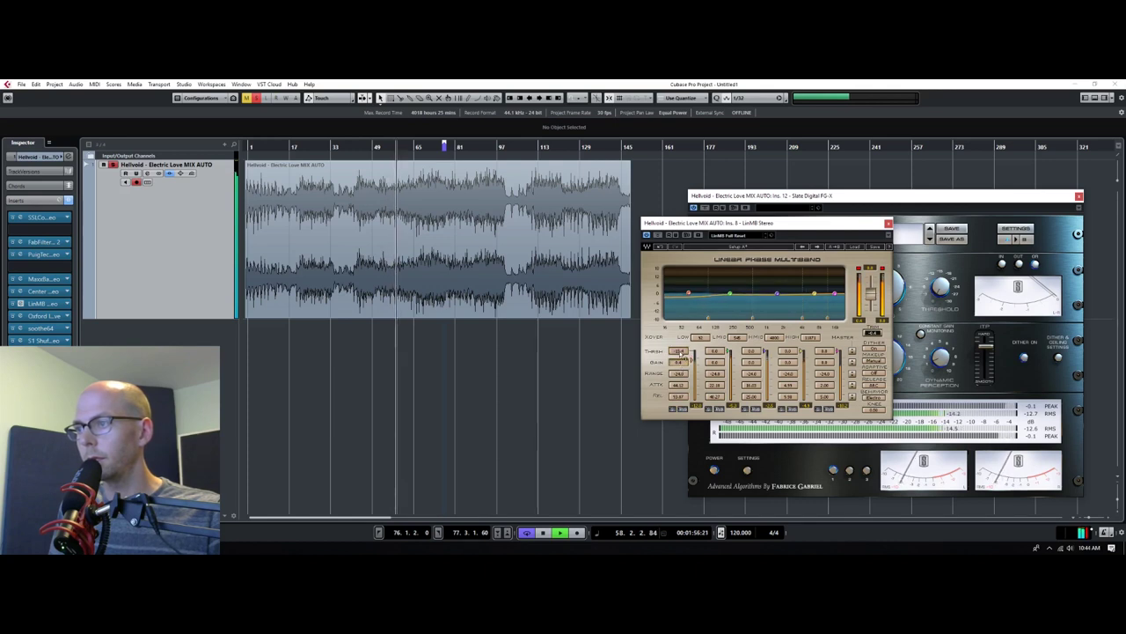
{"action": "left_click_drag", "start_coordinate": [683, 352], "coordinate": [684, 363]}
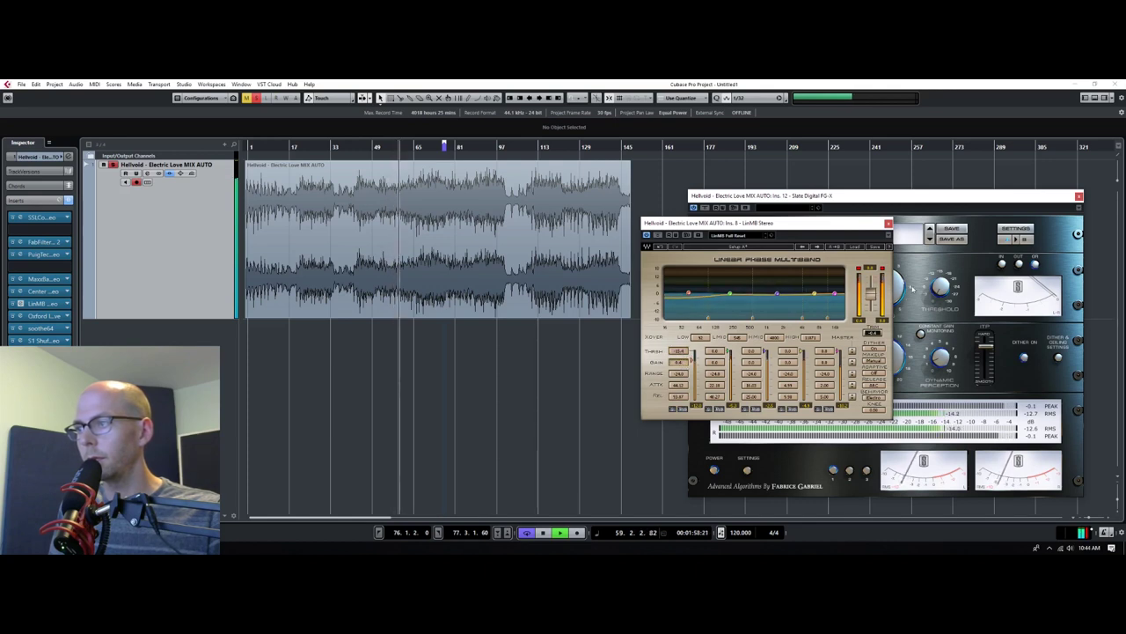
{"action": "left_click", "coordinate": [888, 222]}
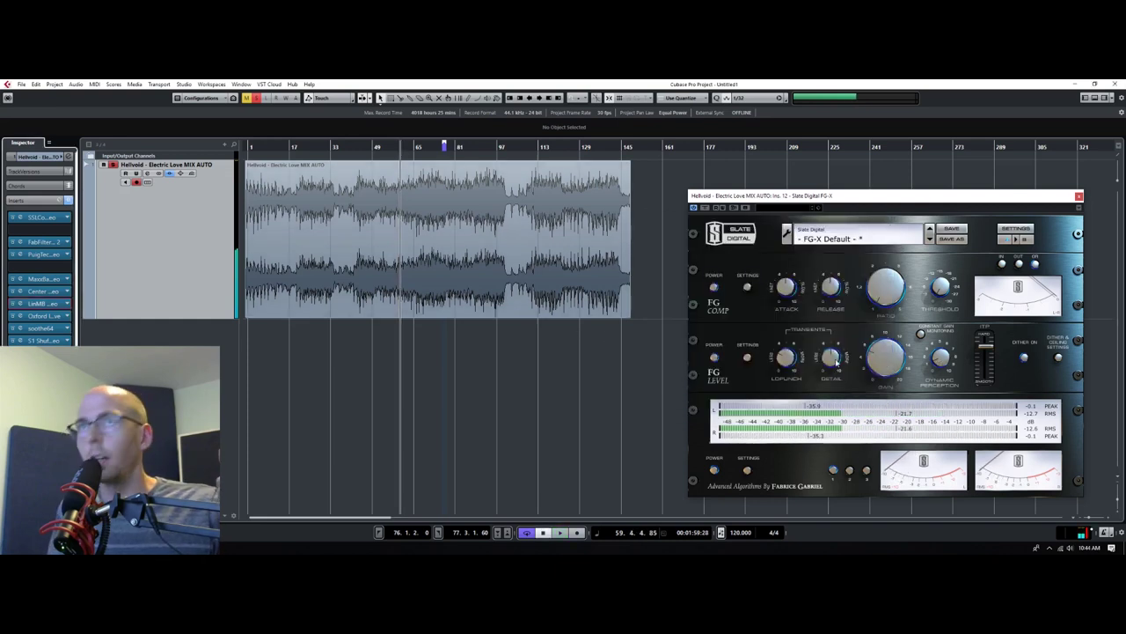
Resume playback, open Pro-L in insert slot 15, and set its Gain to about +1.0 dB
{"action": "key", "text": "space"}
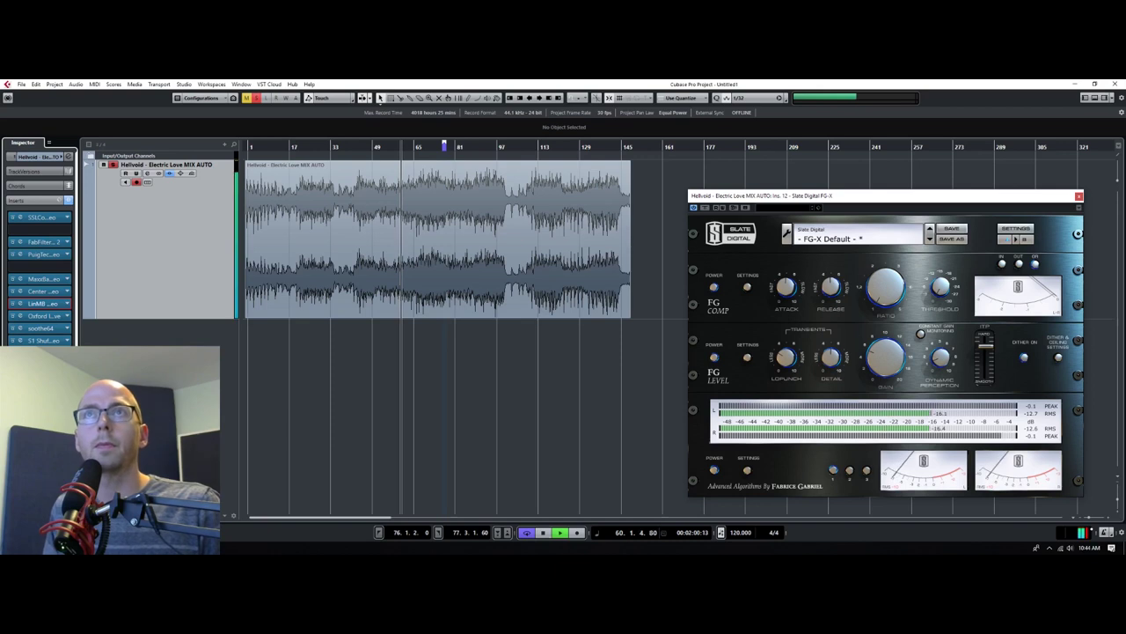
{"action": "left_click", "coordinate": [39, 241]}
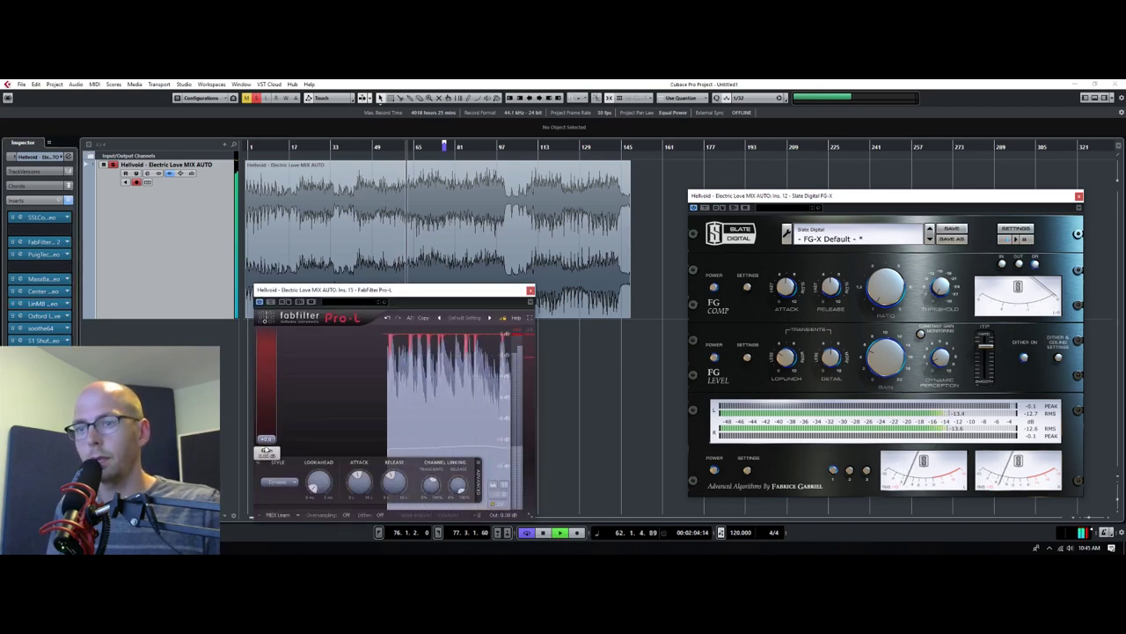
{"action": "left_click_drag", "start_coordinate": [266, 436], "coordinate": [266, 437]}
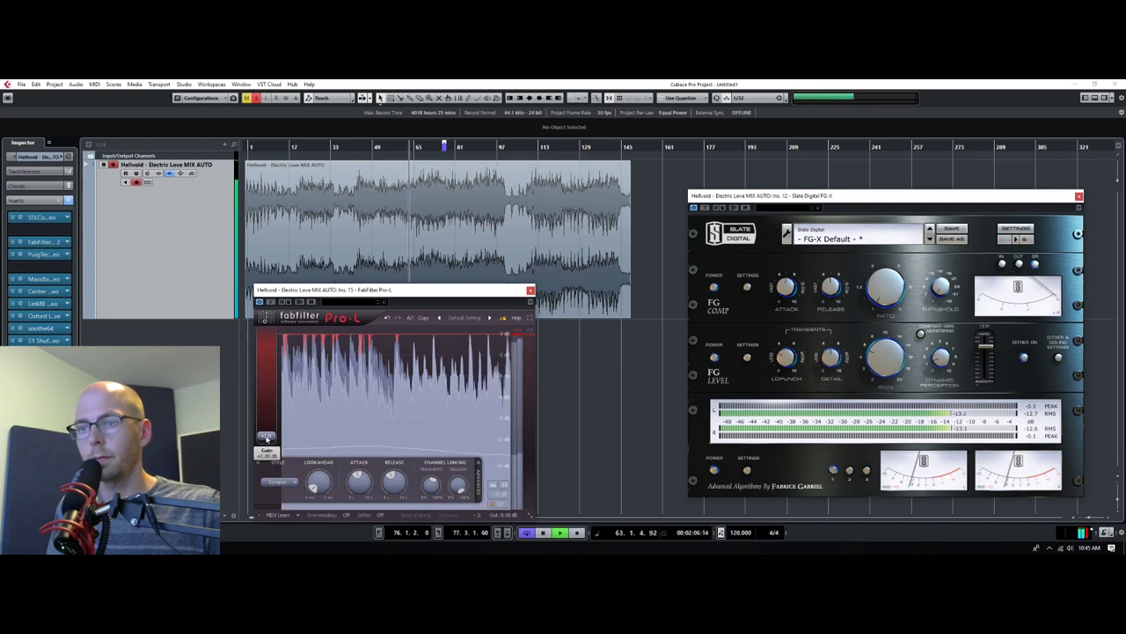
{"action": "key", "text": "space"}
Open soothe64, PuigTec EQP1A and Pro-Q 2, and check Pro-Q 2's High Shelf band
{"action": "left_click", "coordinate": [44, 328]}
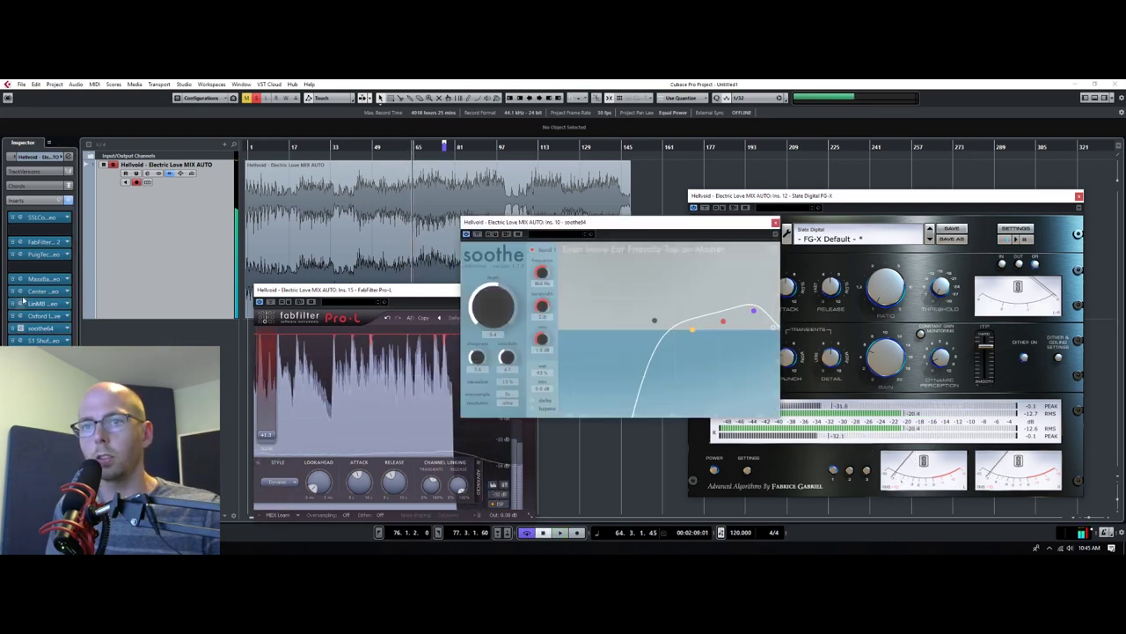
{"action": "left_click", "coordinate": [21, 253]}
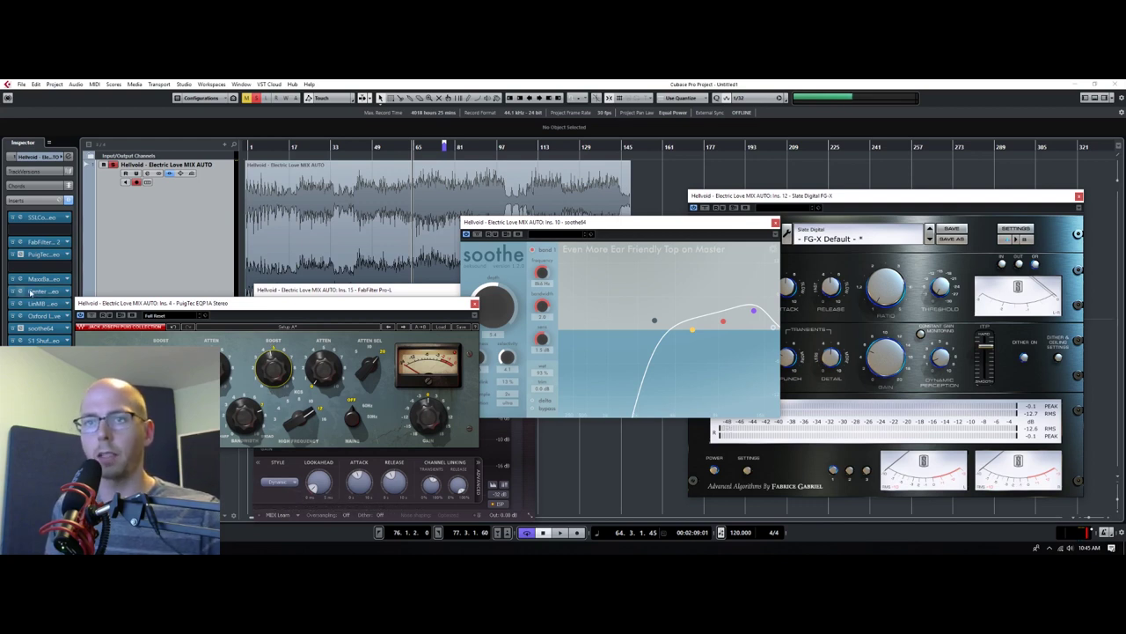
{"action": "left_click", "coordinate": [21, 241]}
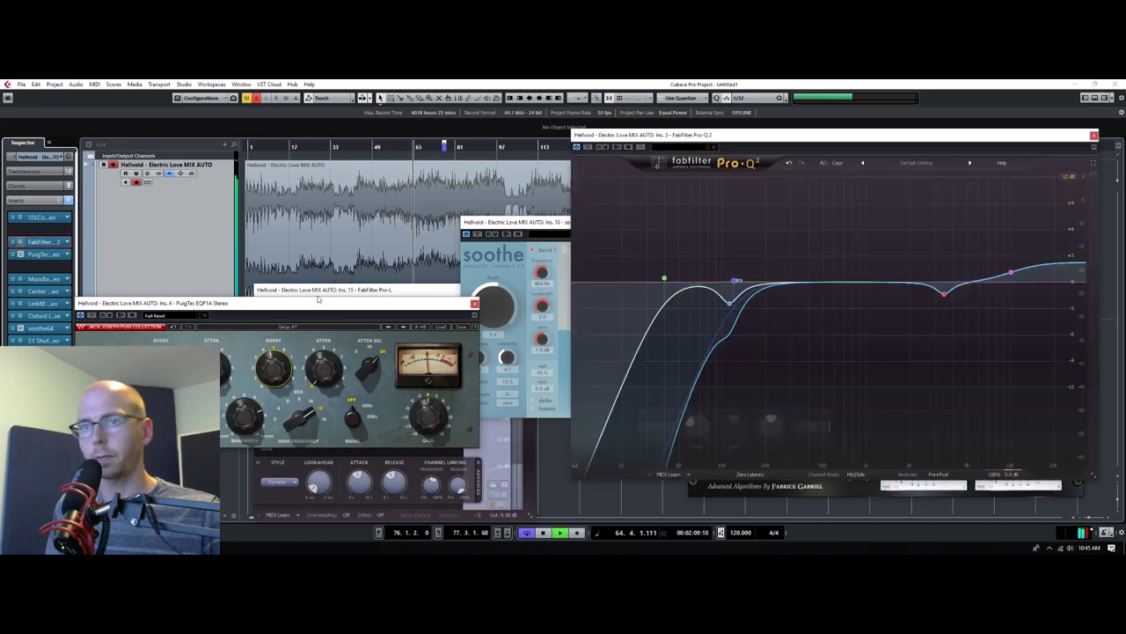
{"action": "left_click_drag", "start_coordinate": [1012, 275], "coordinate": [1012, 277]}
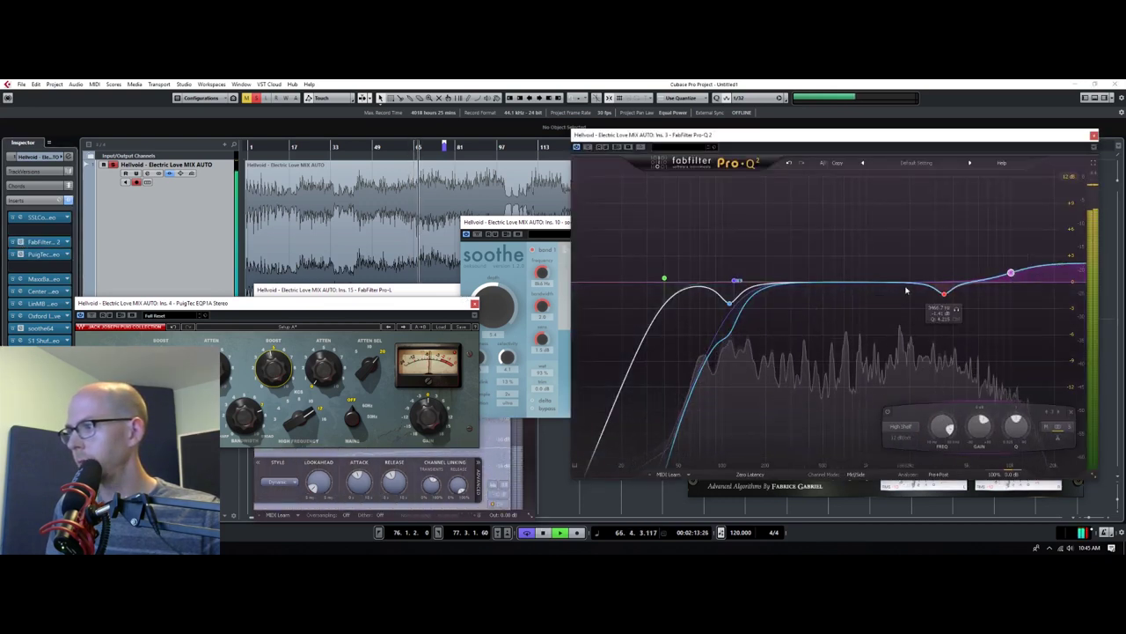
Add two gentle Bell cuts in Pro-Q 2, a Side band near 400 Hz and another at about 180 Hz, -1.5 dB
{"action": "left_click_drag", "start_coordinate": [915, 279], "coordinate": [797, 330]}
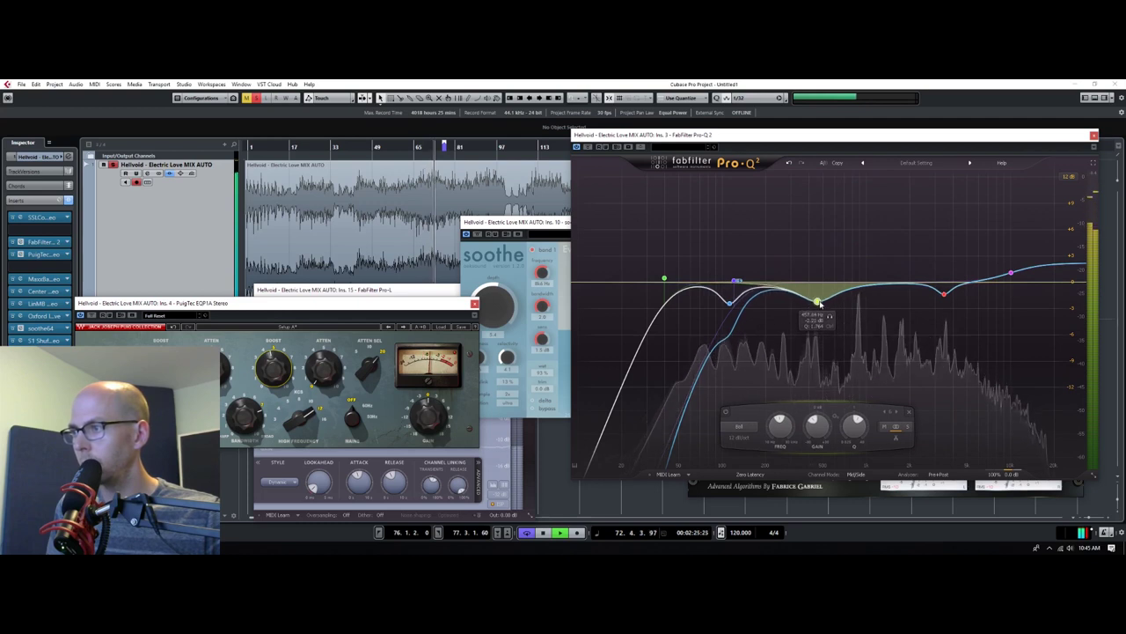
{"action": "left_click_drag", "start_coordinate": [823, 258], "coordinate": [816, 296]}
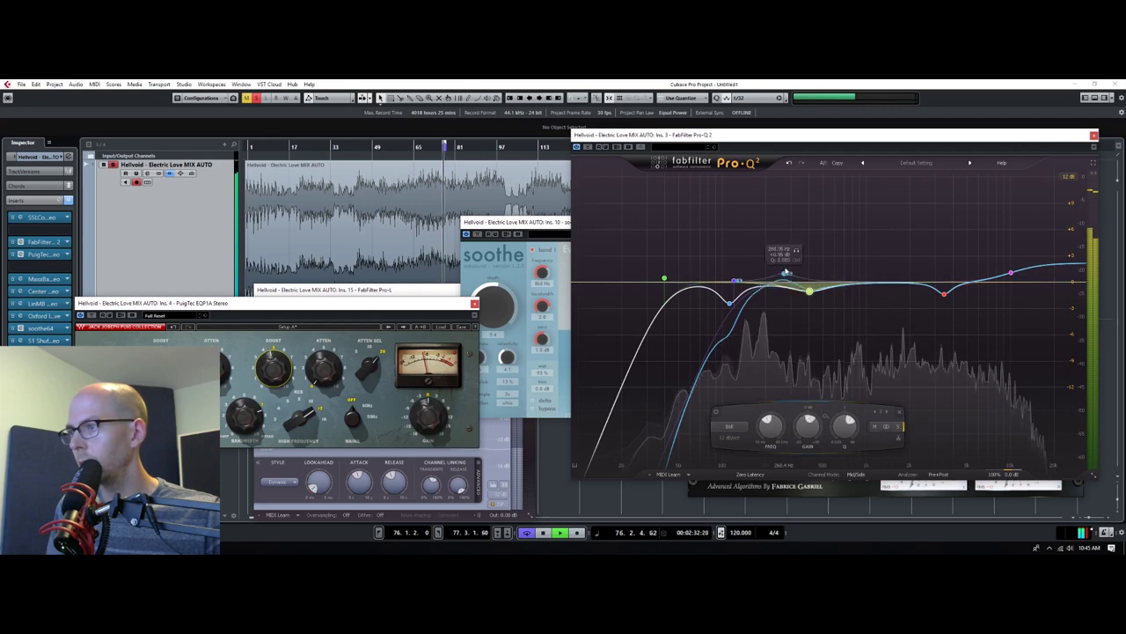
{"action": "left_click_drag", "start_coordinate": [785, 272], "coordinate": [758, 292]}
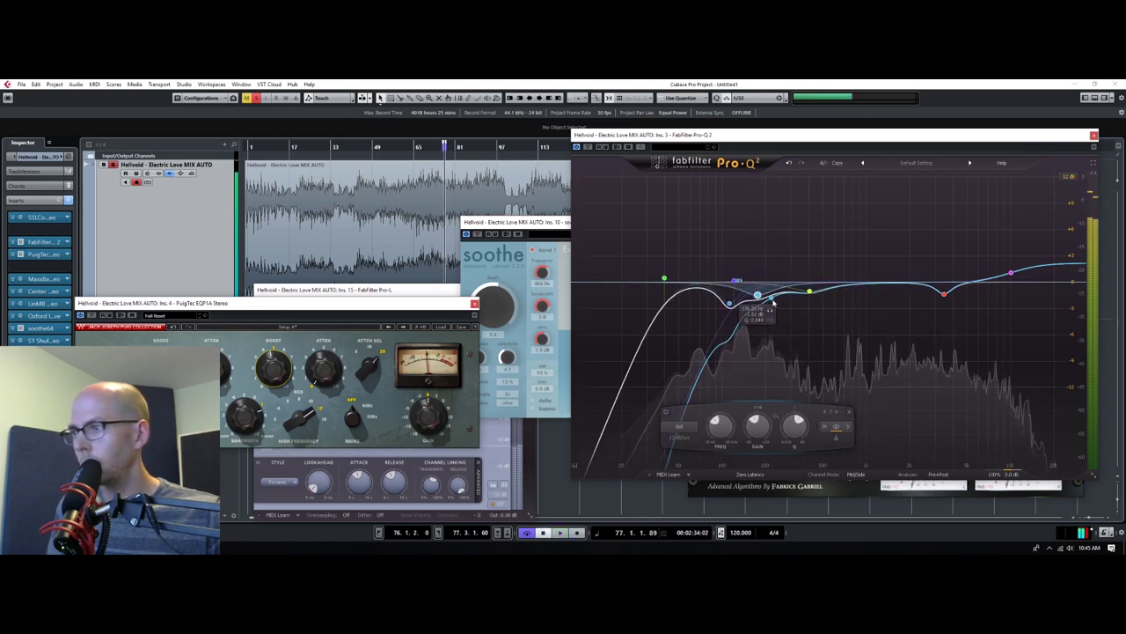
Add a Bell boost at about 1.3 kHz, +1.5 dB in Pro-Q 2, and bypass it to compare during playback
{"action": "double_click", "coordinate": [881, 262]}
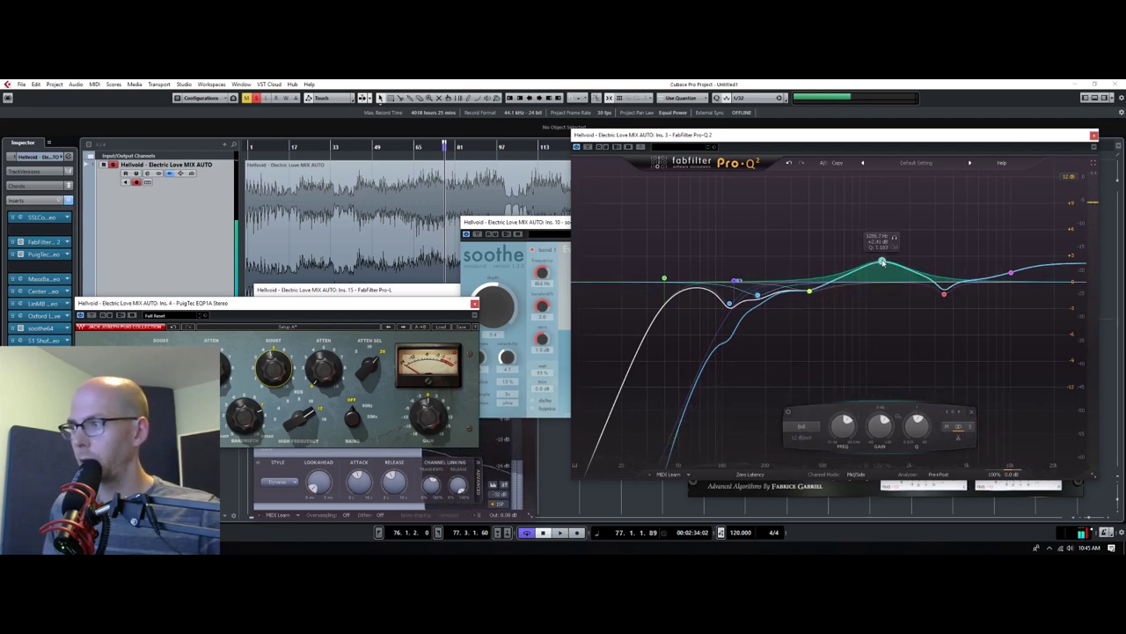
{"action": "scroll", "coordinate": [882, 263], "scroll_direction": "up", "scroll_amount": 3}
{"action": "left_click_drag", "start_coordinate": [882, 263], "coordinate": [883, 268]}
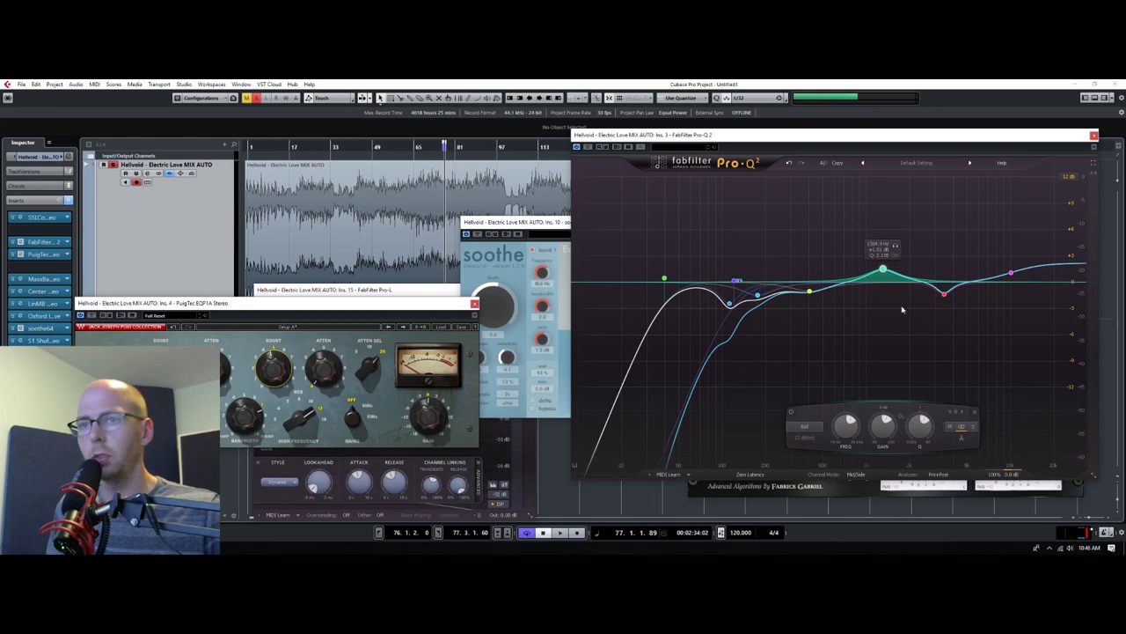
{"action": "left_click", "coordinate": [791, 411]}
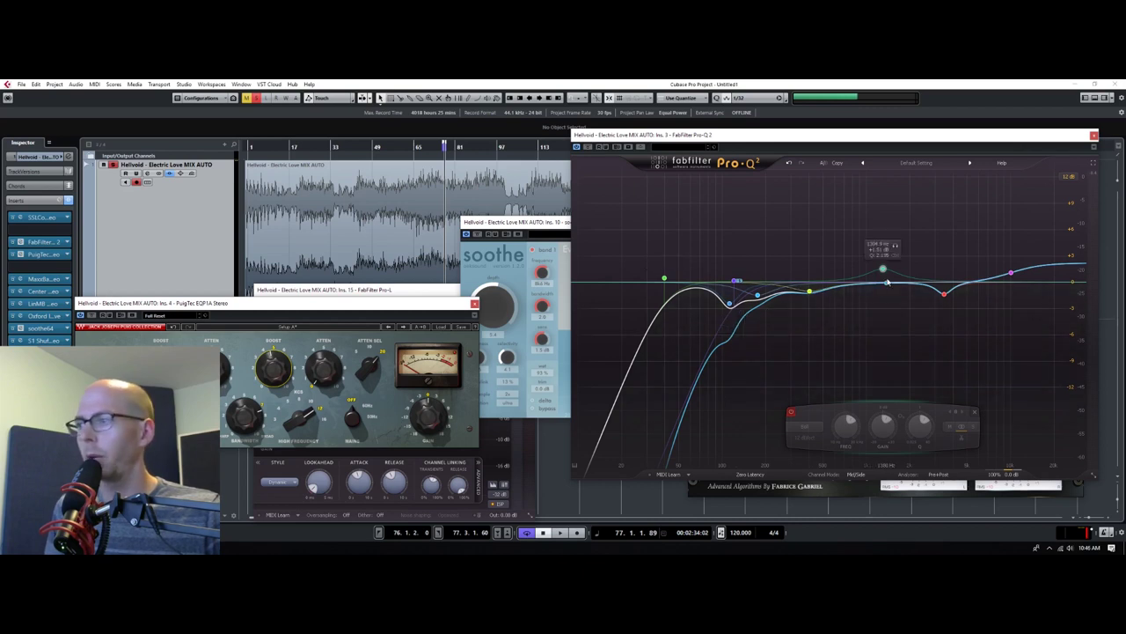
{"action": "key", "text": "space"}
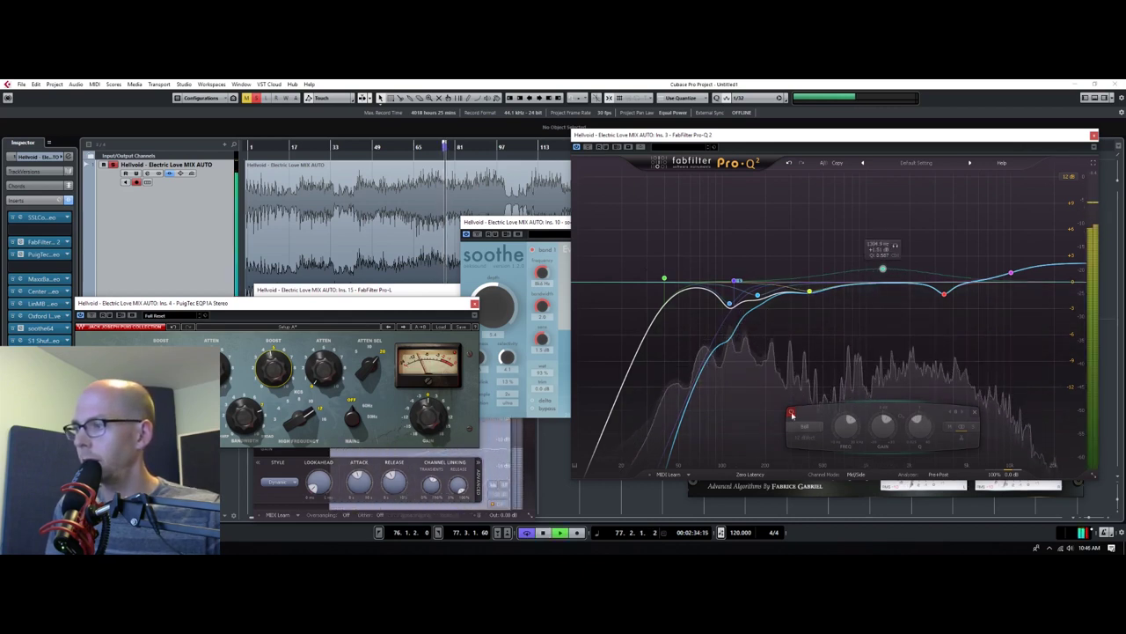
Try the Pro-Q 2 Bell boost at about 7.4 kHz with +0.76 dB, and remove the band
{"action": "mouse_move", "coordinate": [883, 268]}
{"action": "left_mouse_down"}
{"action": "mouse_move", "coordinate": [998, 250]}
{"action": "mouse_move", "coordinate": [991, 277]}
{"action": "left_mouse_up"}
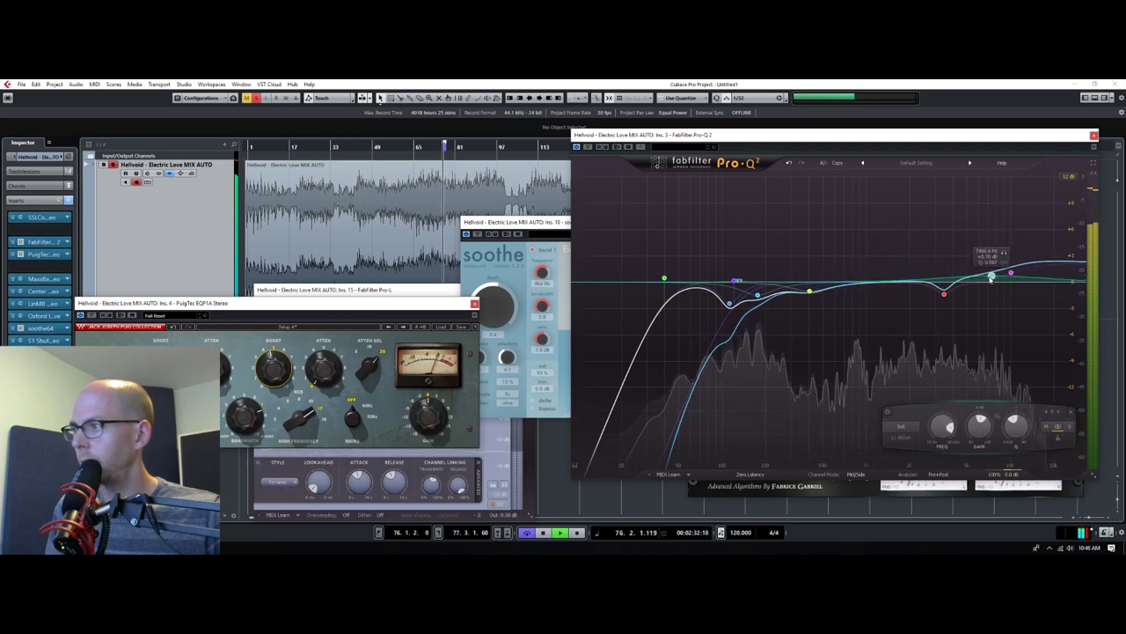
{"action": "left_click", "coordinate": [944, 293]}
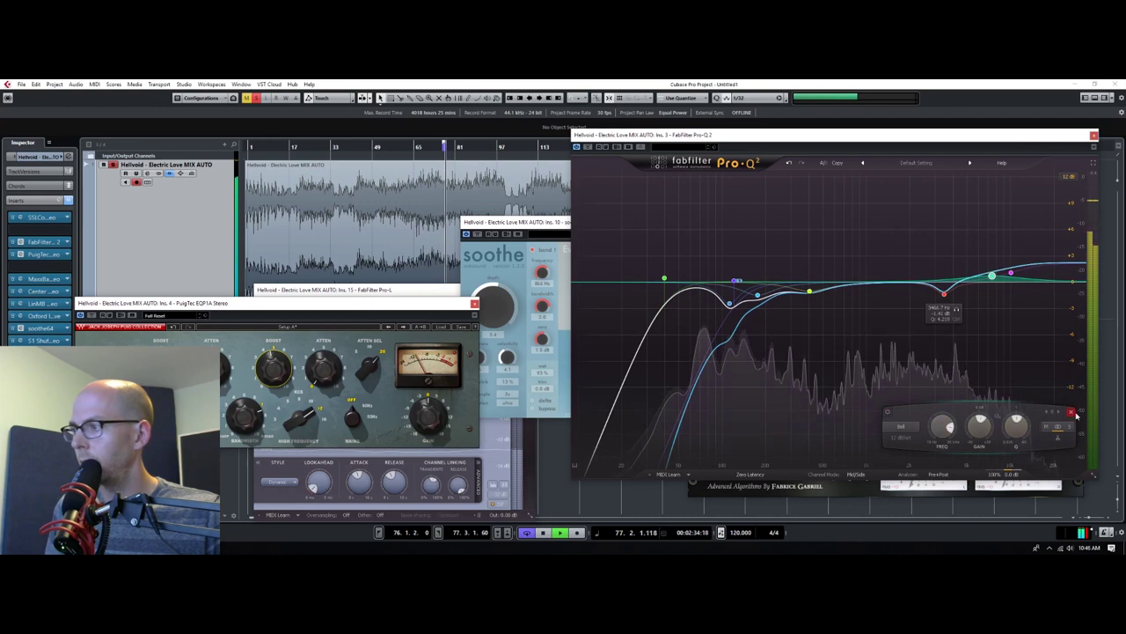
{"action": "left_click", "coordinate": [1072, 412]}
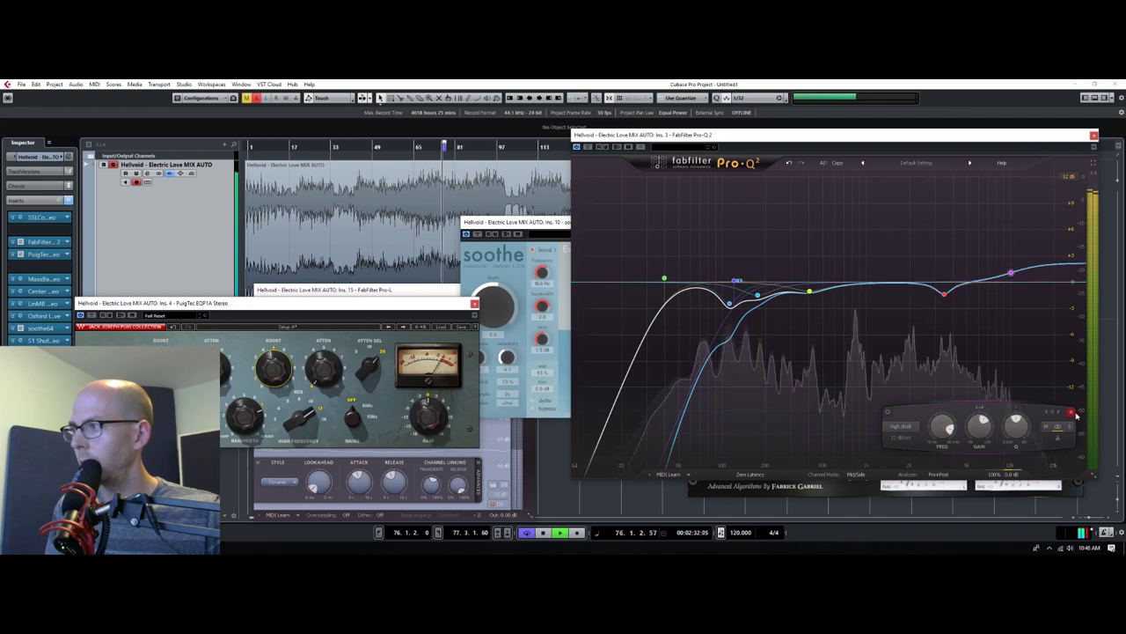
Close Pro-Q 2, PuigTec EQP1A and soothe64, and raise Pro-L's Gain slightly
{"action": "left_click", "coordinate": [1094, 136]}
{"action": "left_click", "coordinate": [474, 303]}
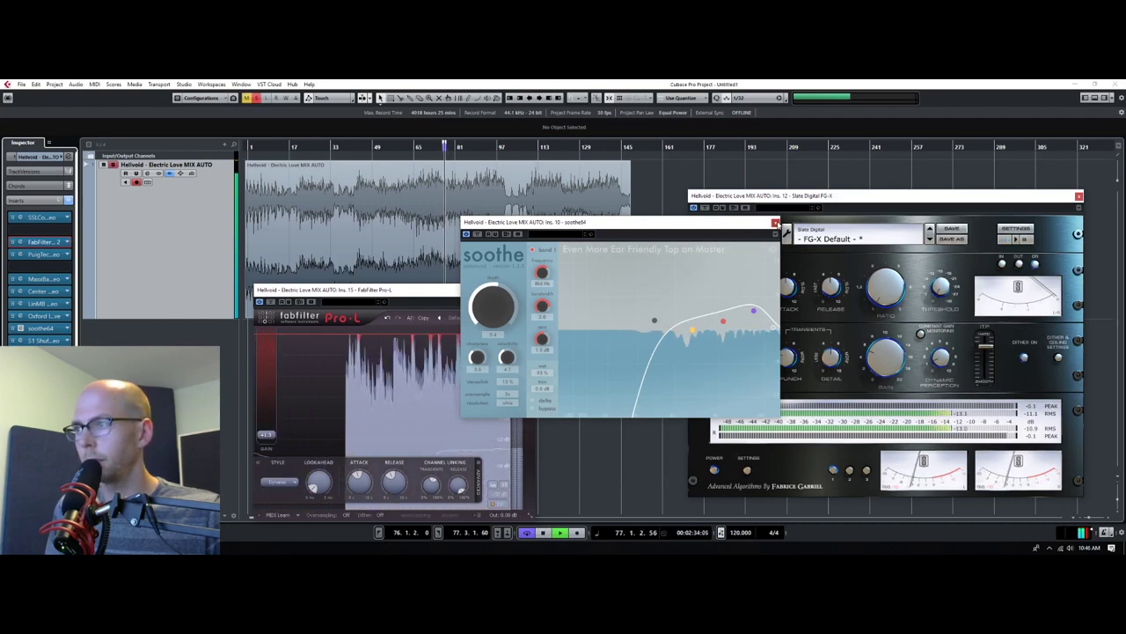
{"action": "left_click", "coordinate": [774, 223]}
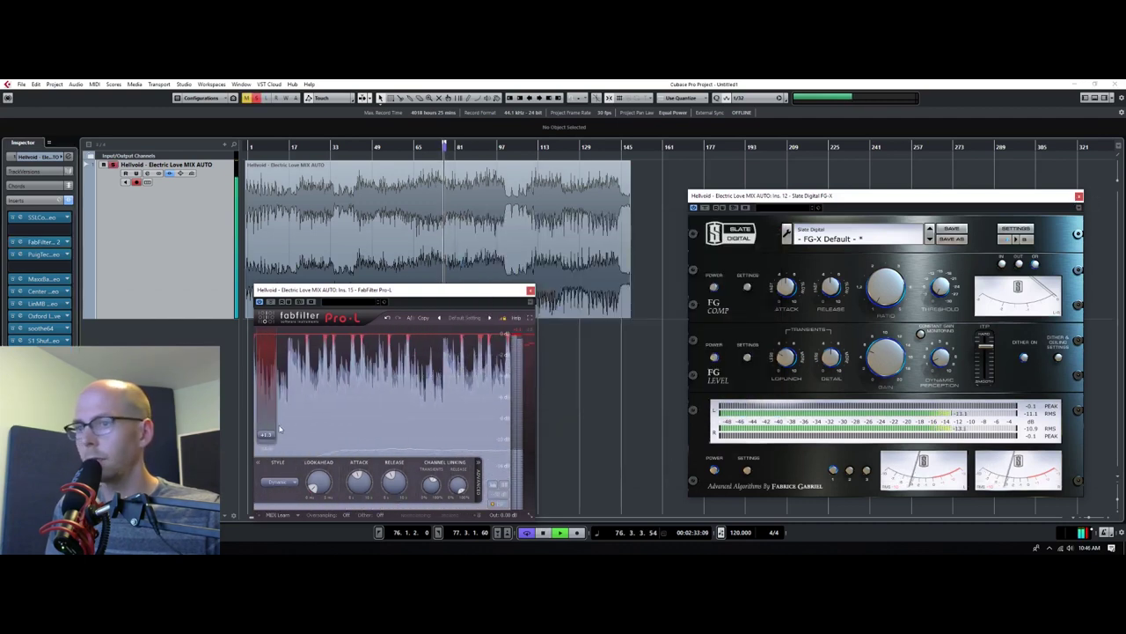
{"action": "mouse_move", "coordinate": [261, 442]}
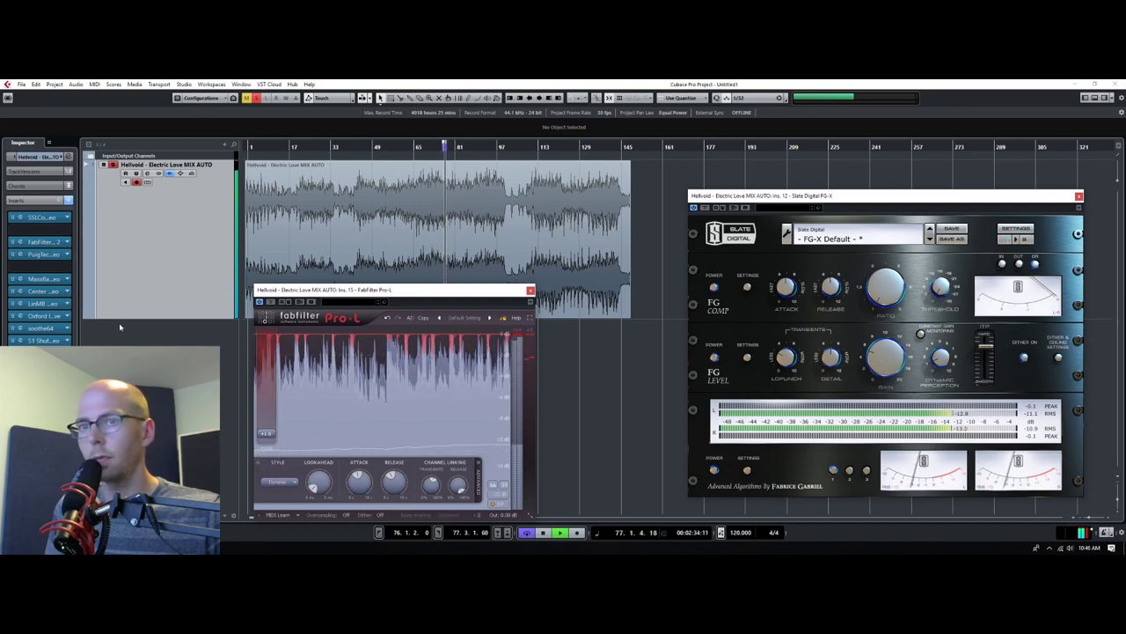
Reopen soothe64, audition its delta signal during playback, retune band 1 to a narrower, stronger peak, and close the plug-in
{"action": "key", "text": "space"}
{"action": "left_click", "coordinate": [10, 330]}
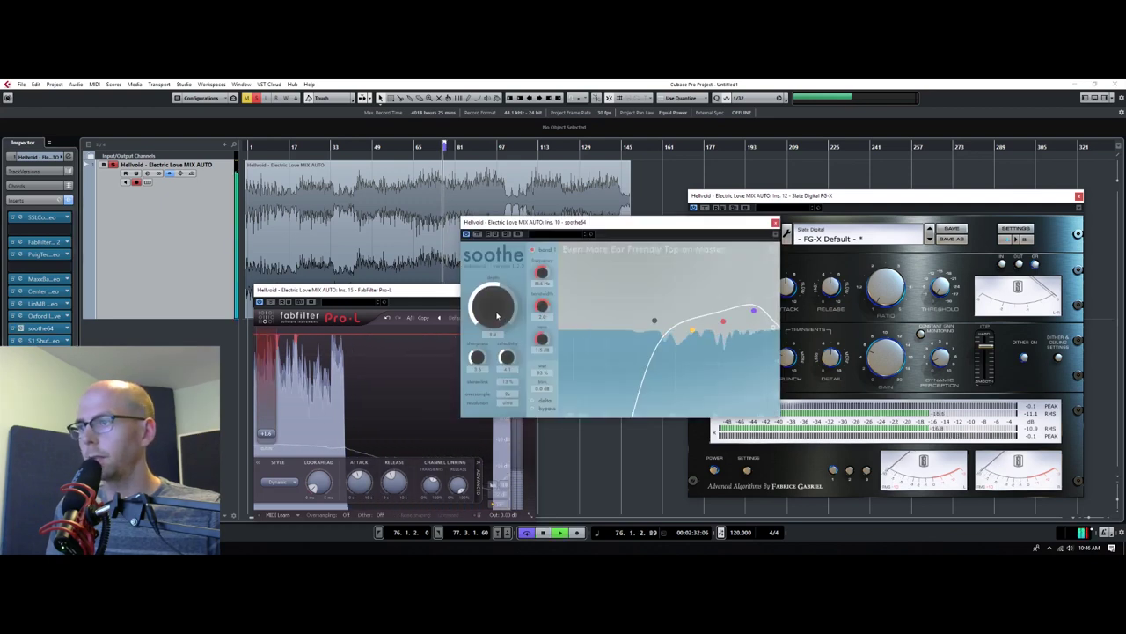
{"action": "left_click", "coordinate": [532, 402]}
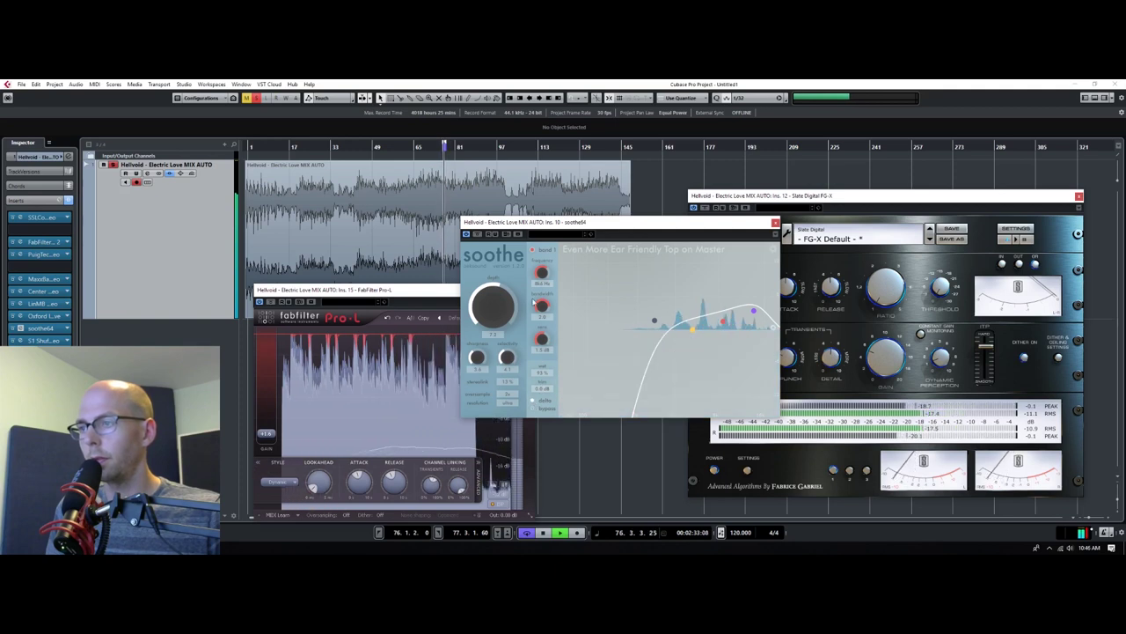
{"action": "left_click_drag", "start_coordinate": [545, 274], "coordinate": [546, 266]}
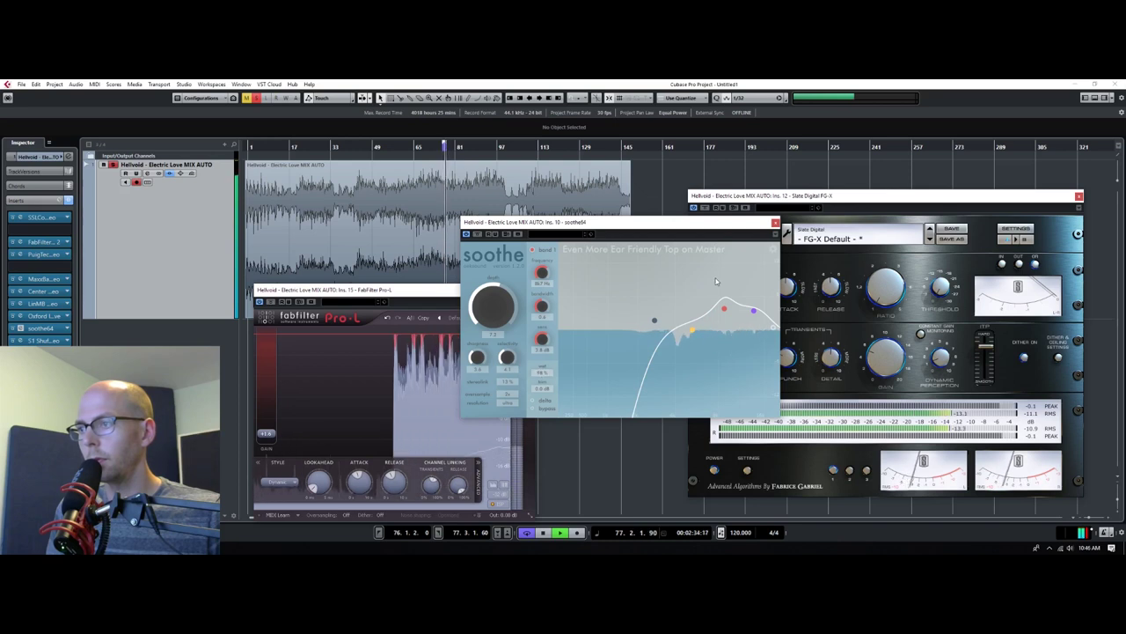
{"action": "left_click", "coordinate": [774, 222]}
Close FG-X and Pro-L and return the playhead to the start of the project
{"action": "left_click", "coordinate": [1079, 195]}
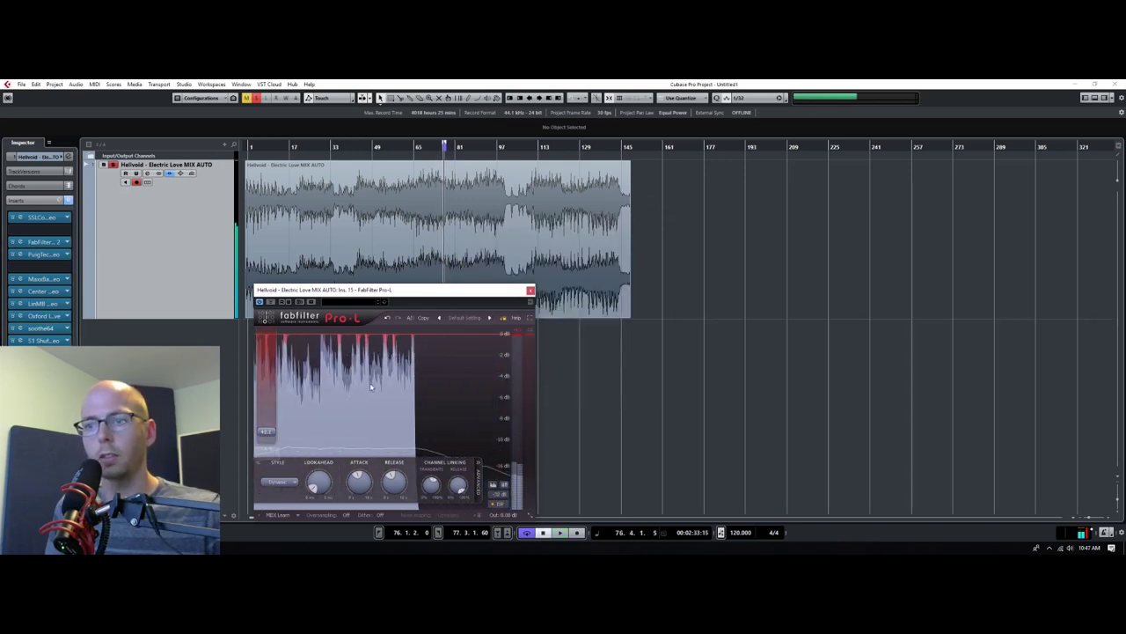
{"action": "left_click", "coordinate": [530, 291]}
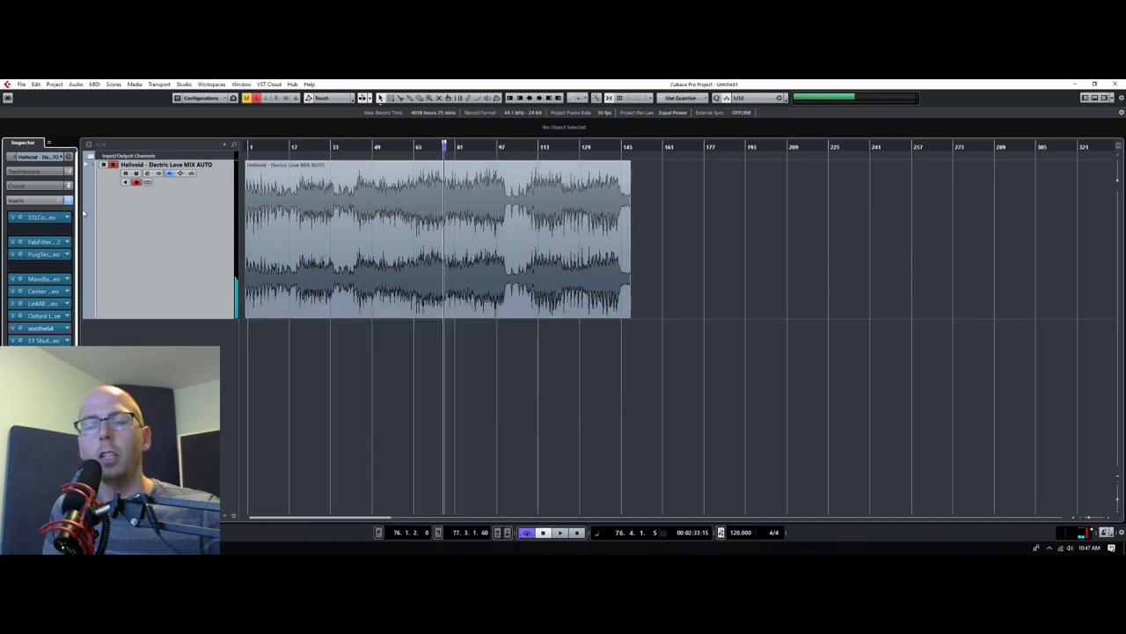
{"action": "key", "text": "Home"}
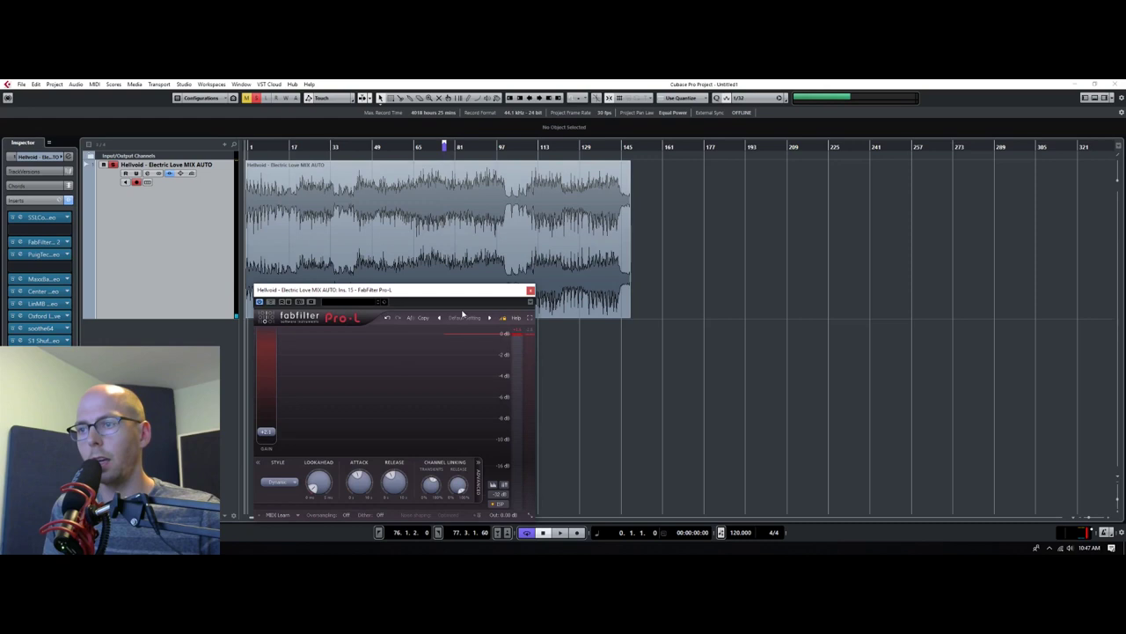
Play the song from the start and set Pro-L's oversampling to 4x and its dither to 24 Bits
{"action": "left_click_drag", "start_coordinate": [457, 290], "coordinate": [847, 187]}
{"action": "key", "text": "space"}
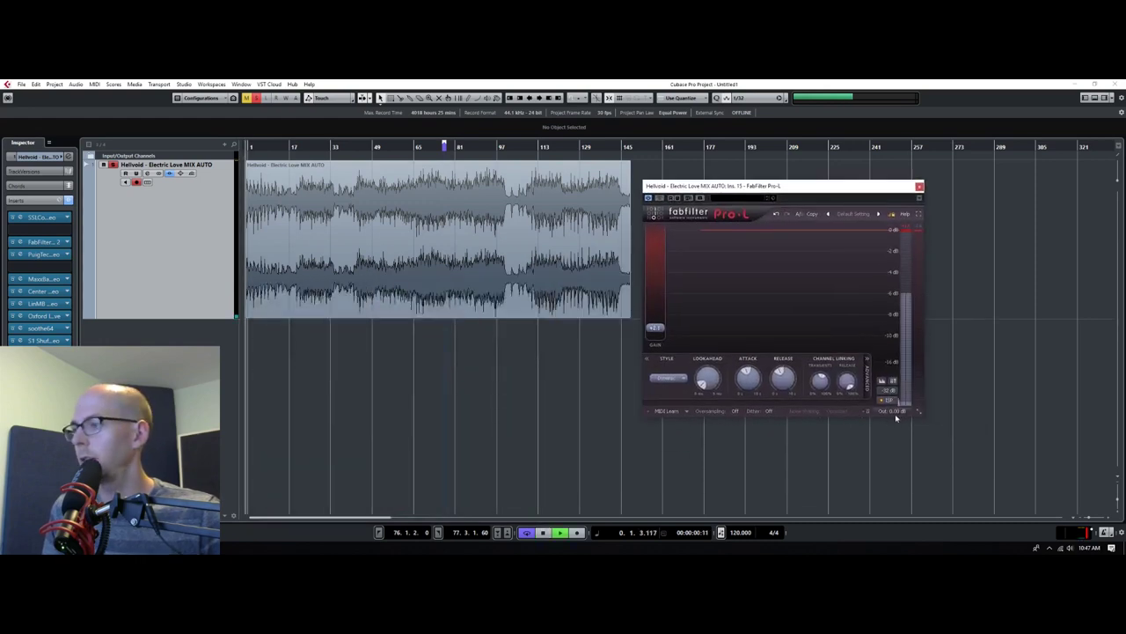
{"action": "left_click", "coordinate": [736, 411]}
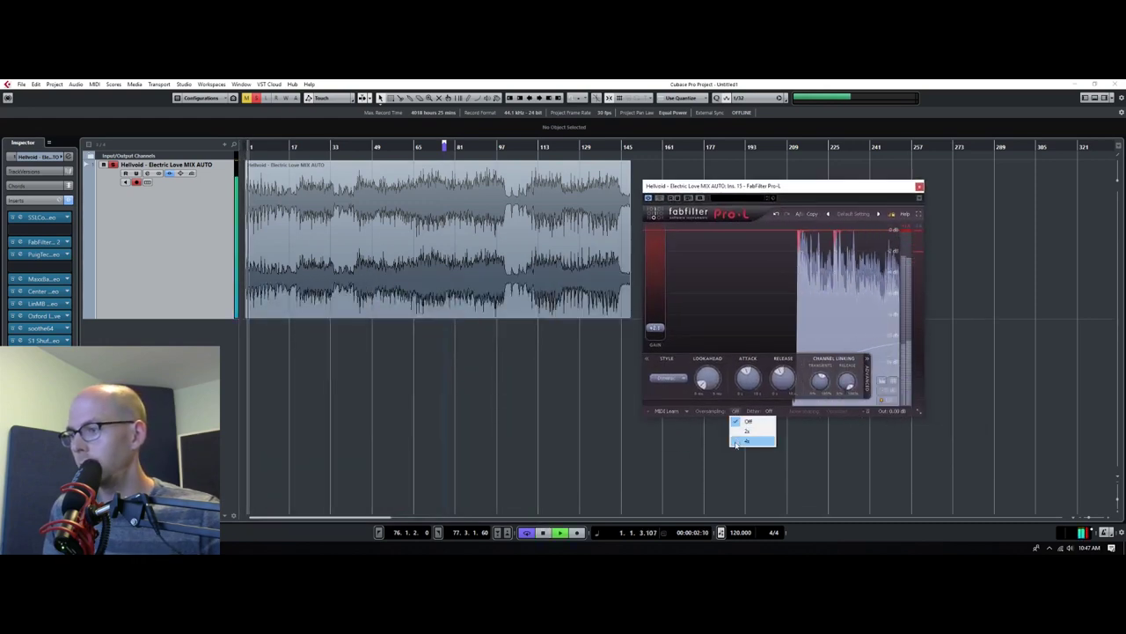
{"action": "left_click", "coordinate": [748, 440]}
{"action": "left_click", "coordinate": [772, 414]}
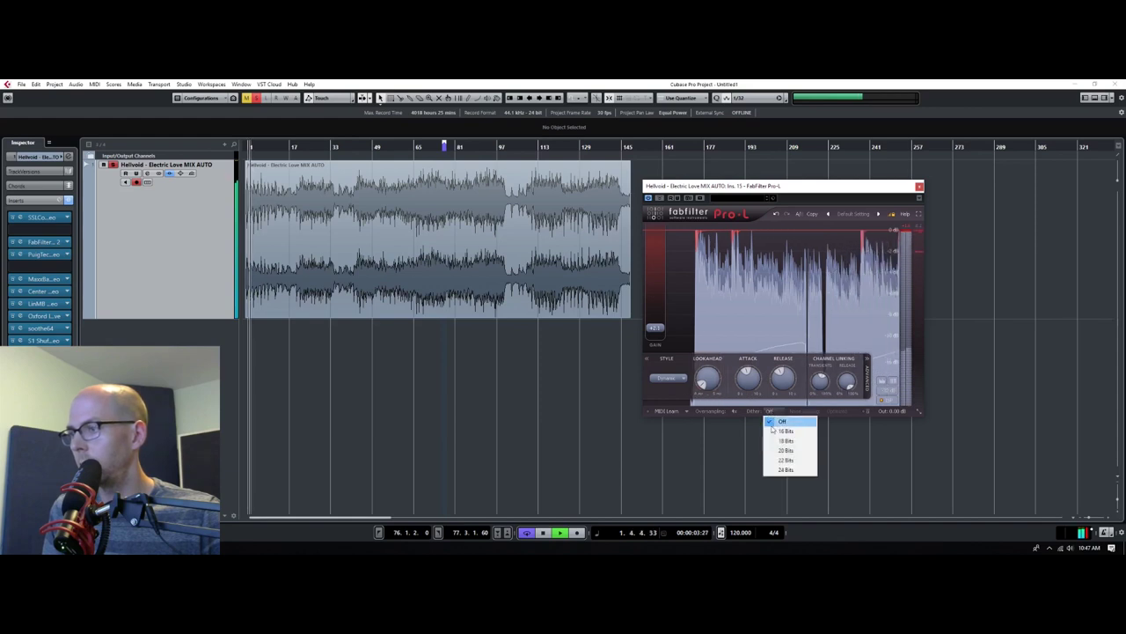
{"action": "left_click", "coordinate": [790, 471]}
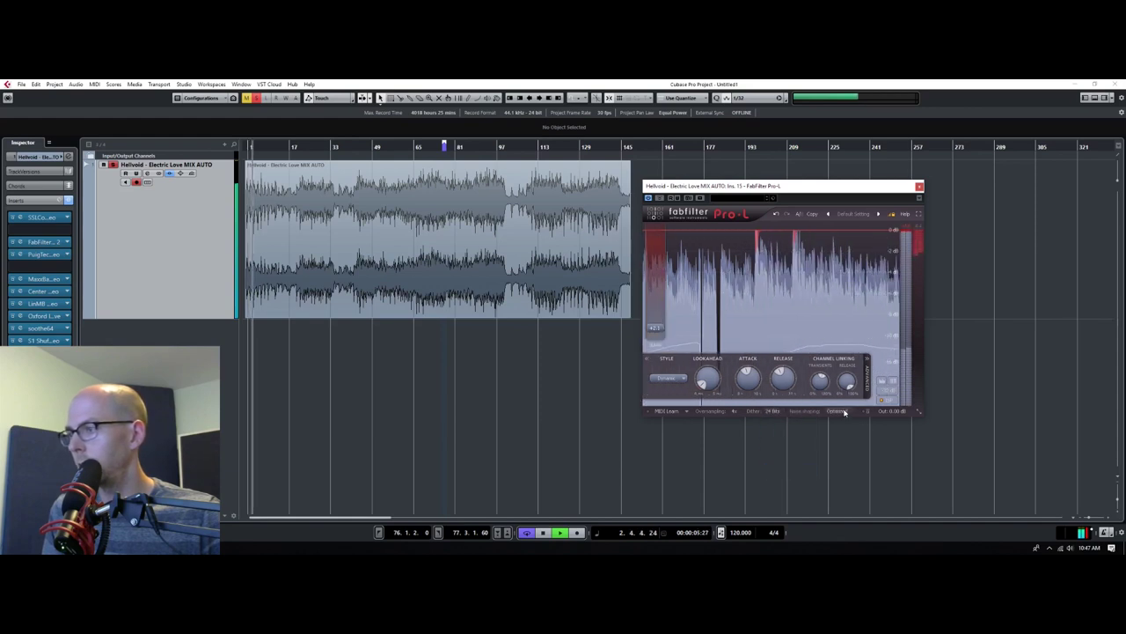
Lower Pro-L's Output Level to -11.29 dB and compare the level-matched master with all inserts bypassed, ending with playback stopped
{"action": "mouse_move", "coordinate": [895, 396]}
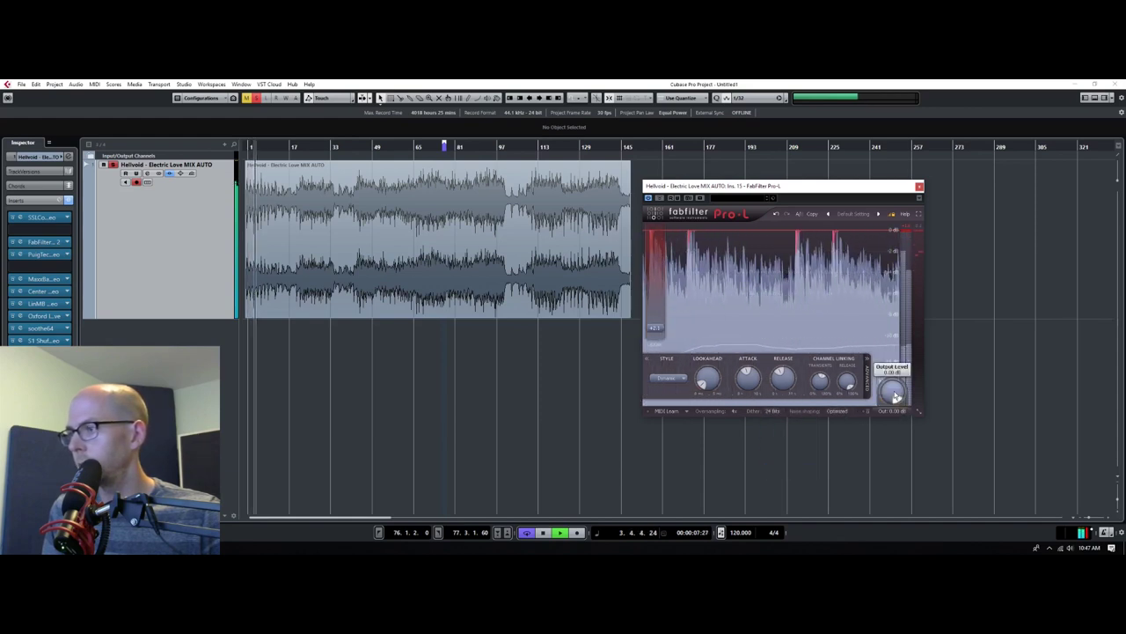
{"action": "left_click_drag", "start_coordinate": [895, 396], "coordinate": [847, 473]}
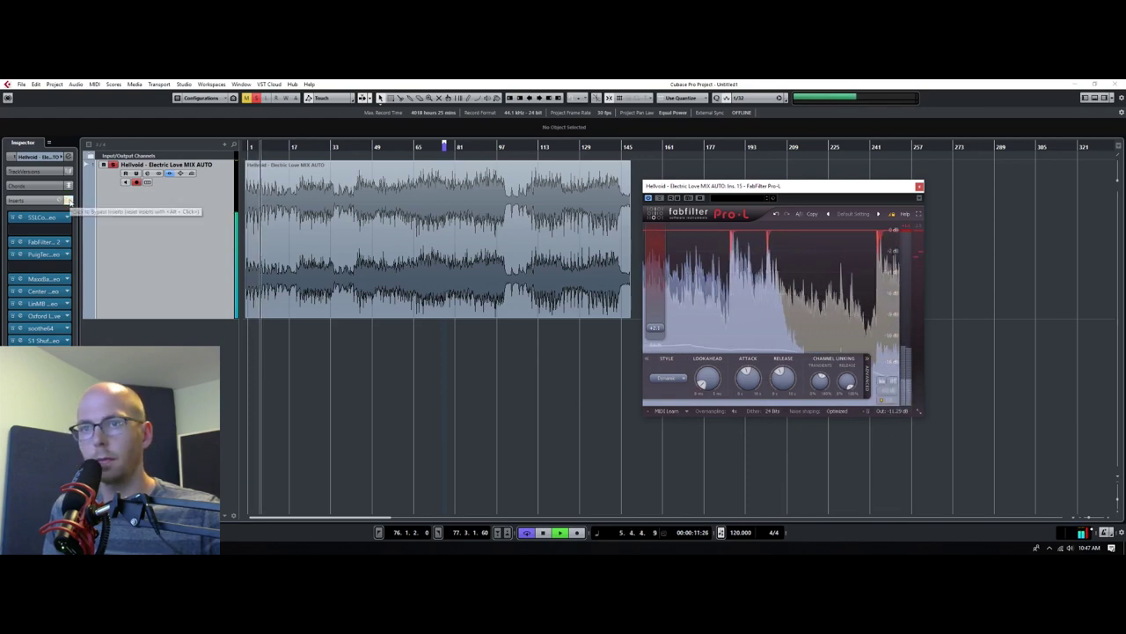
{"action": "left_click", "coordinate": [68, 200]}
{"action": "left_click", "coordinate": [69, 200]}
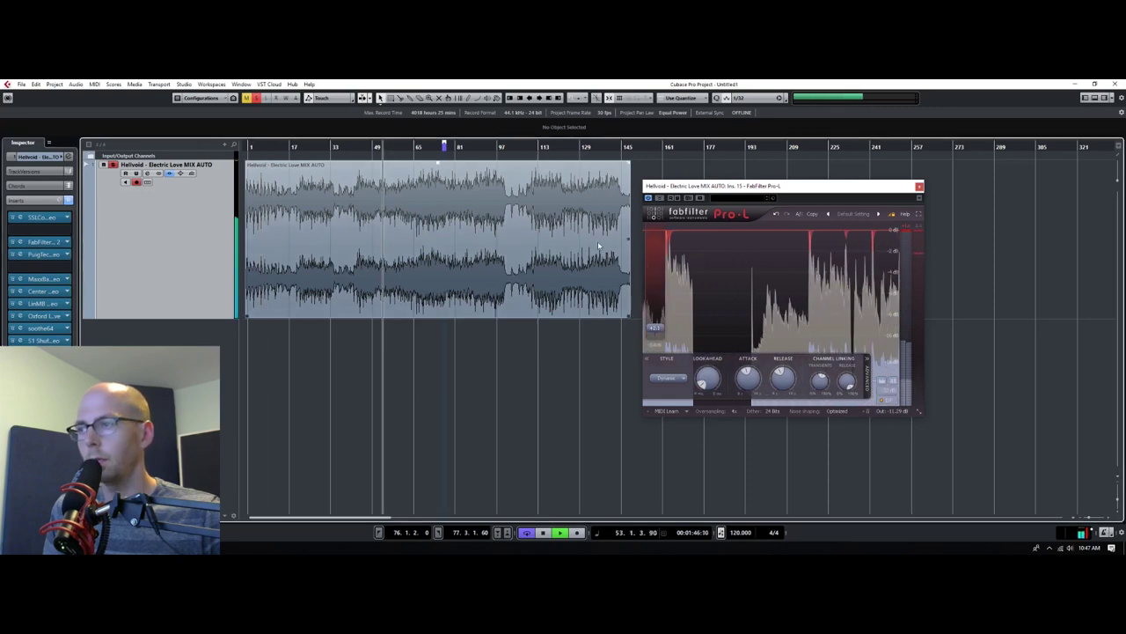
{"action": "left_click", "coordinate": [68, 199]}
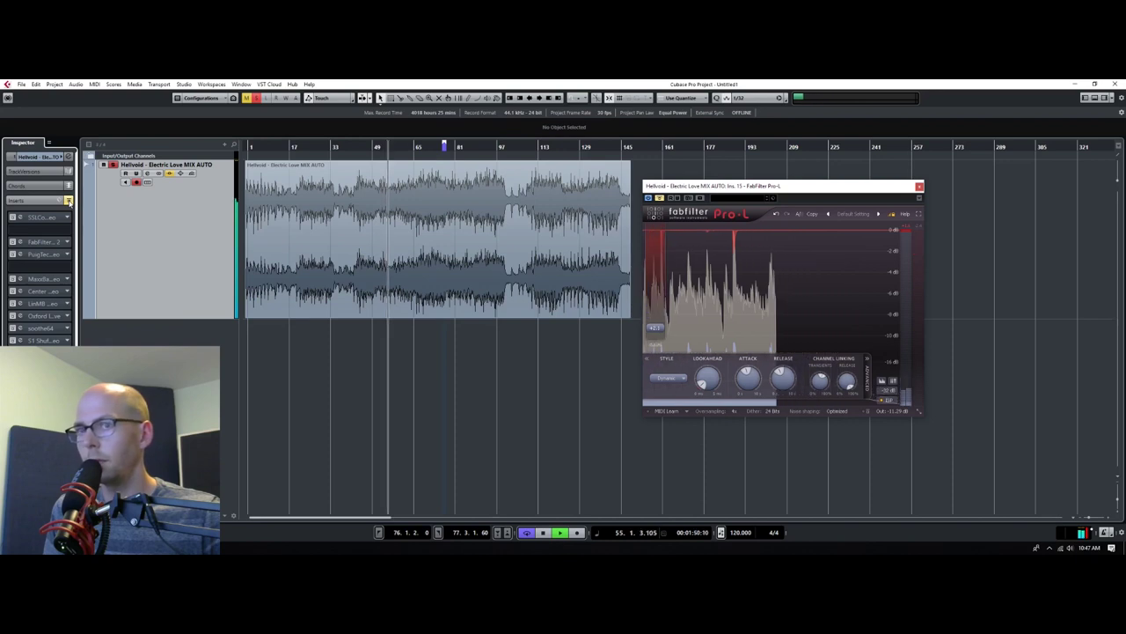
{"action": "left_click", "coordinate": [68, 200]}
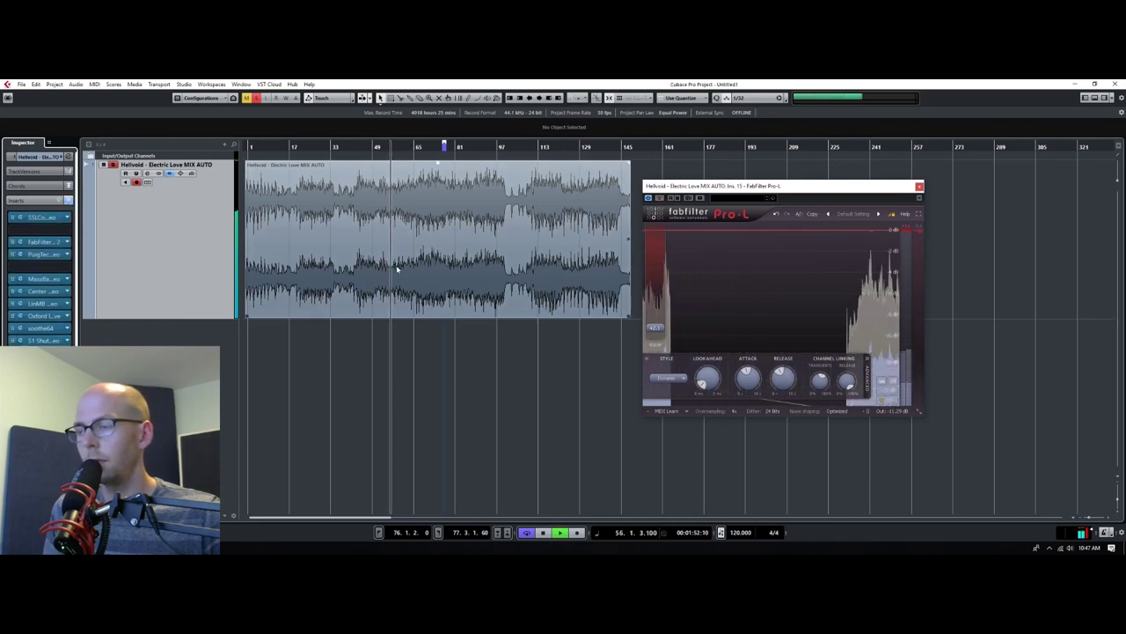
{"action": "key", "text": "space"}
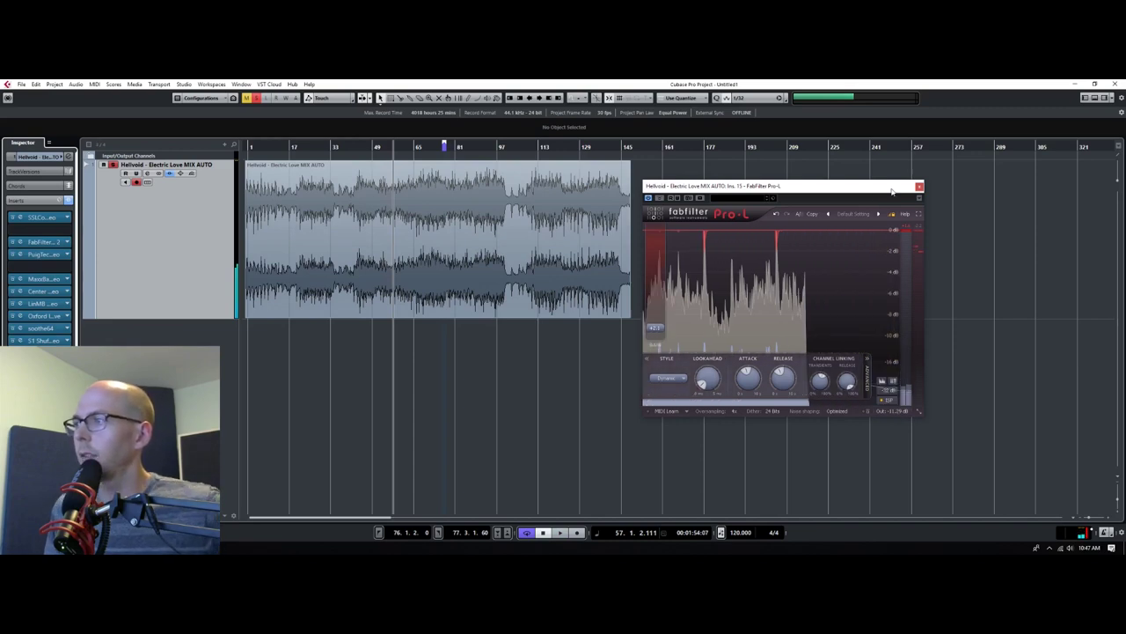
Set the cycle range from about bar 43 to bar 77, audition its start, and close Pro-L
{"action": "left_click_drag", "start_coordinate": [792, 186], "coordinate": [867, 192]}
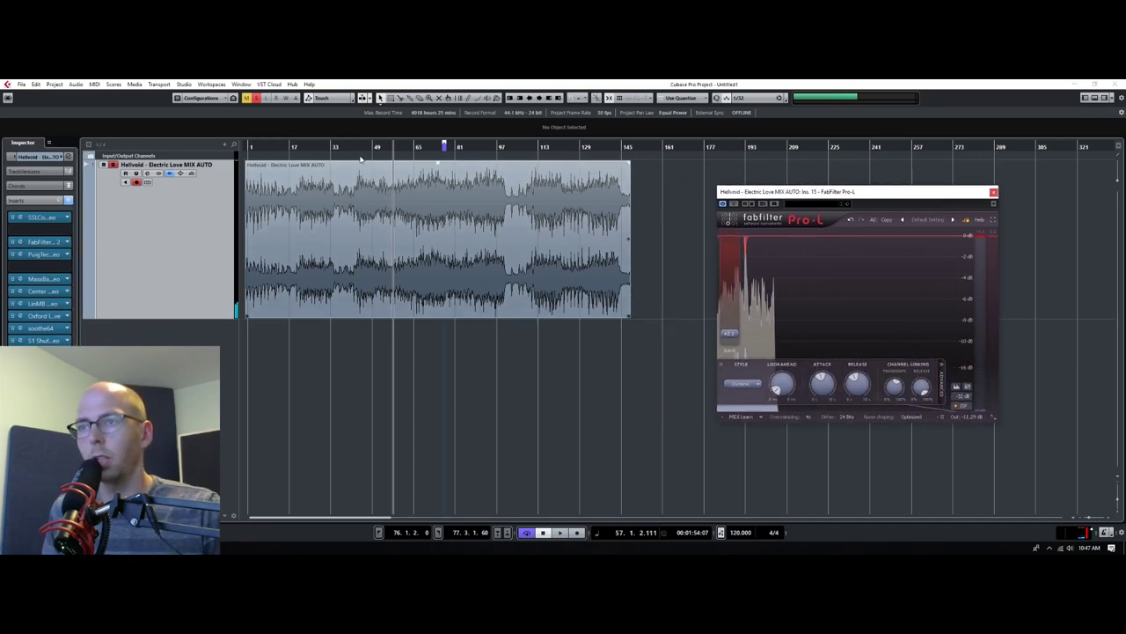
{"action": "left_click_drag", "start_coordinate": [380, 146], "coordinate": [374, 163]}
{"action": "left_click", "coordinate": [313, 146]}
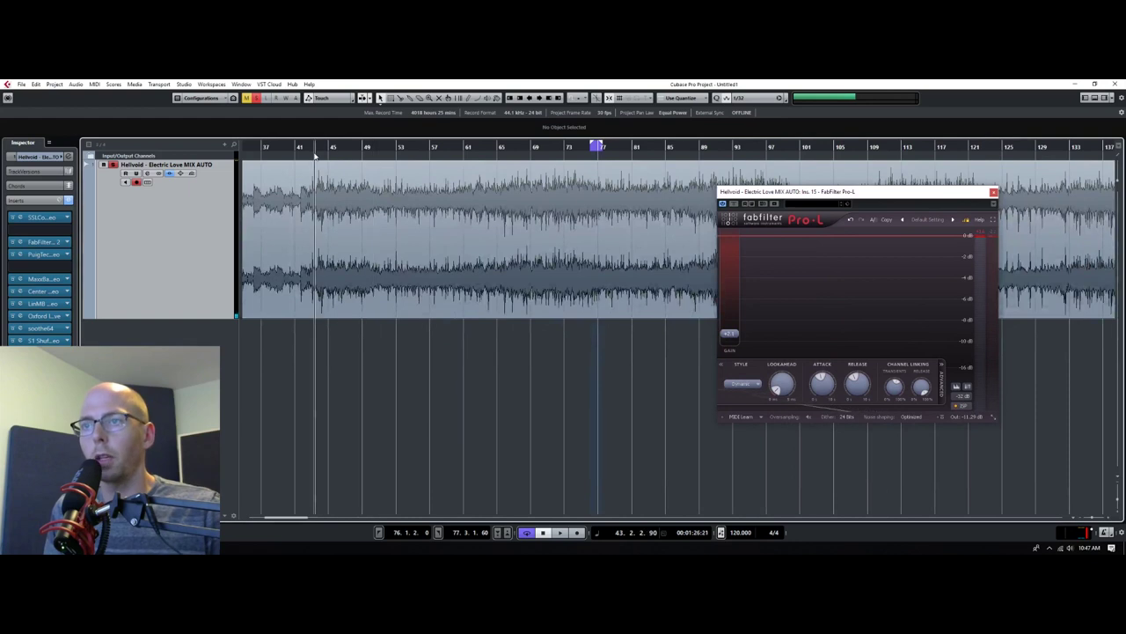
{"action": "key", "text": "space"}
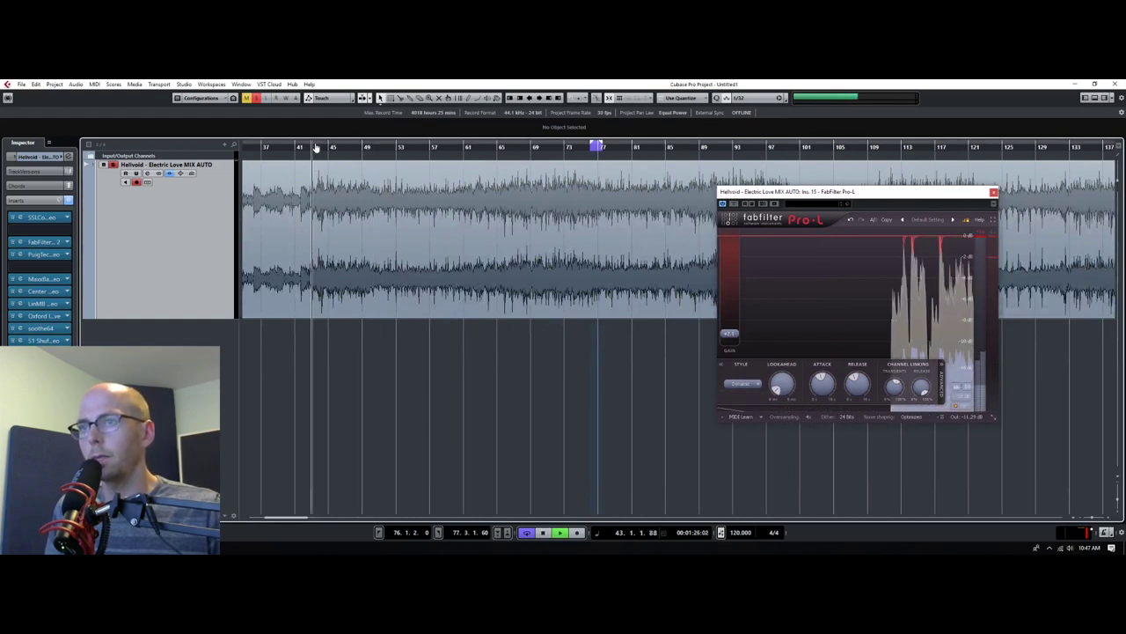
{"action": "key", "text": "ctrl+KP_1"}
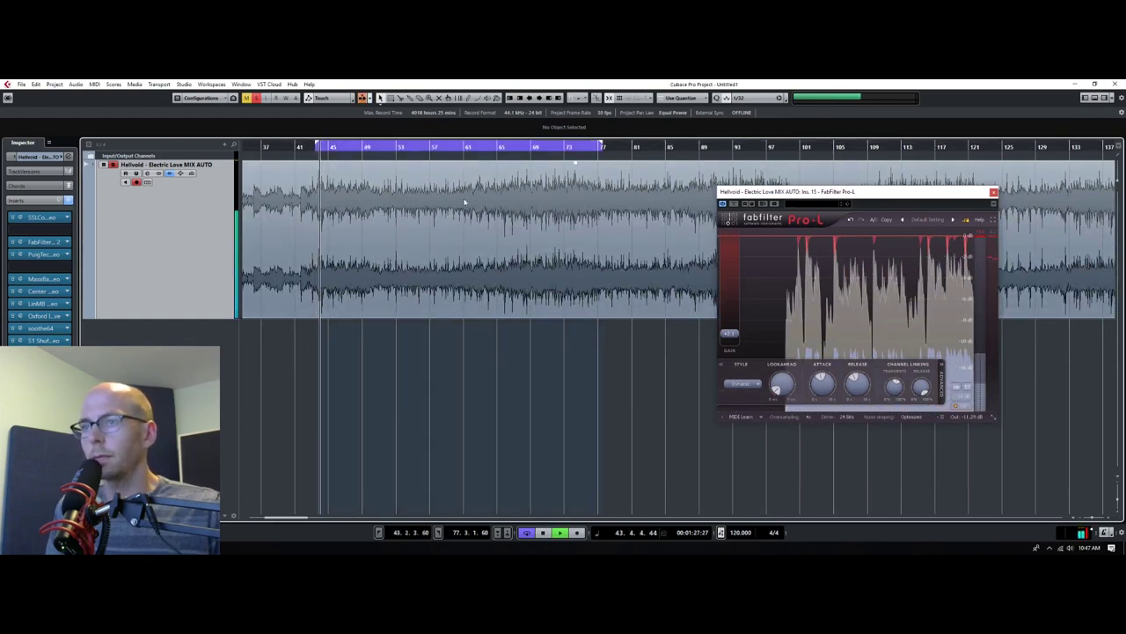
{"action": "left_click", "coordinate": [994, 193]}
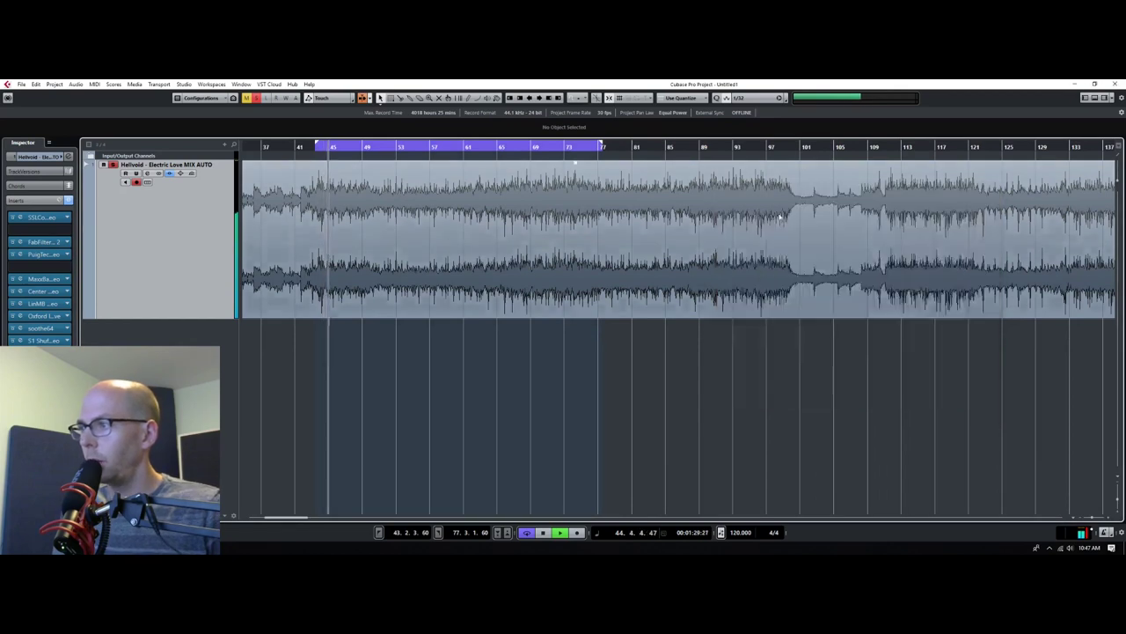
{"action": "key", "text": "space"}
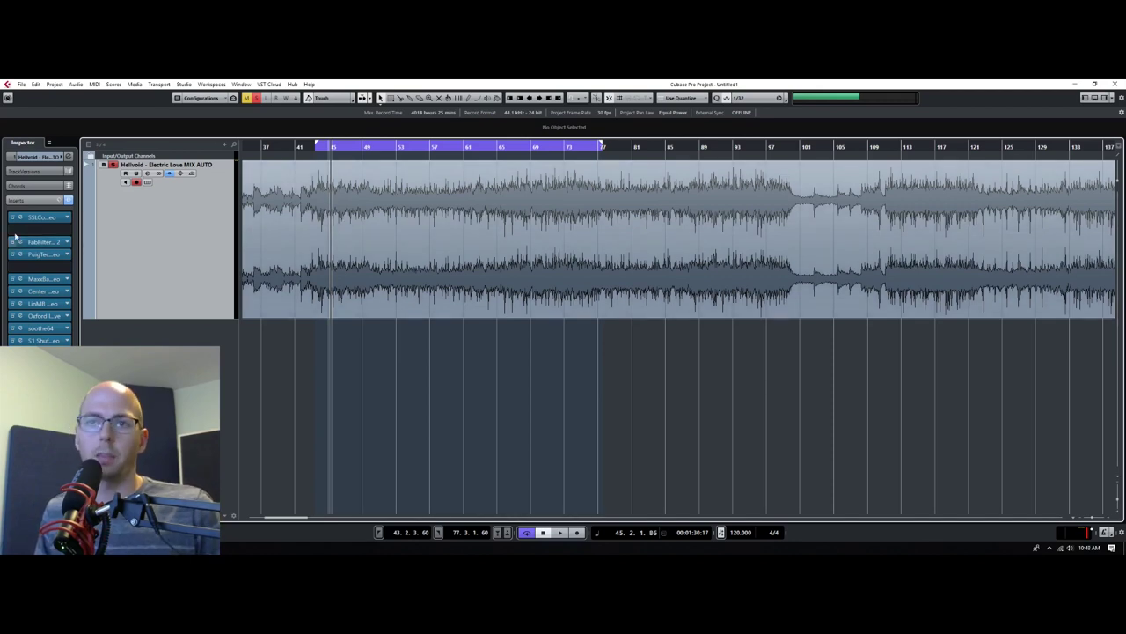
Play the cycled section and repeatedly toggle bypass of the whole insert chain to compare the original mix with the master
{"action": "right_click", "coordinate": [102, 203]}
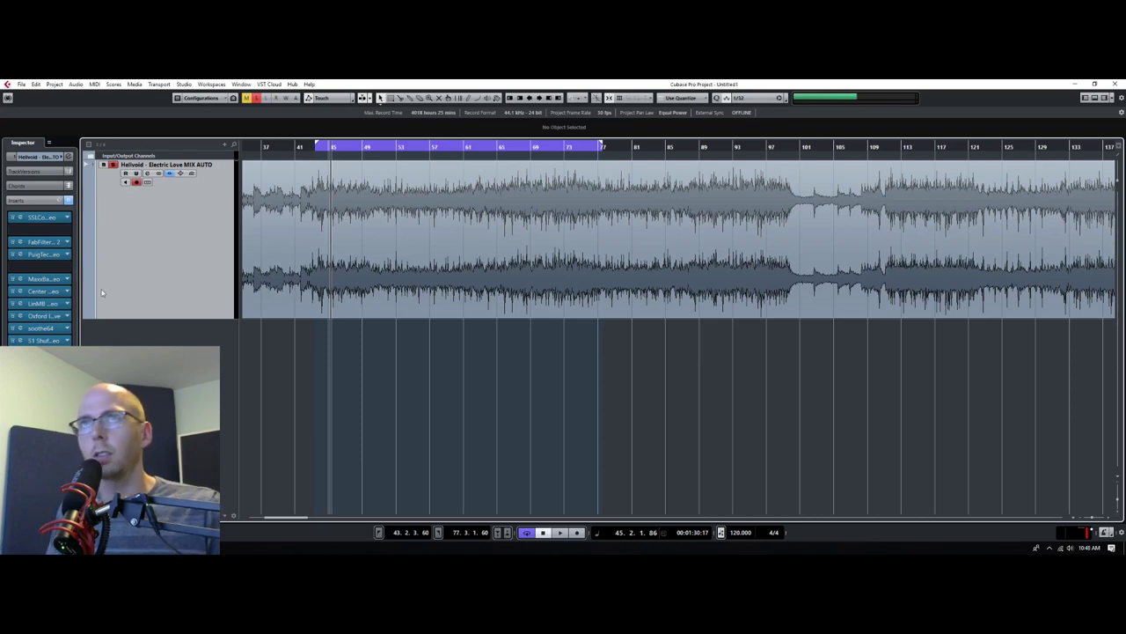
{"action": "left_click", "coordinate": [69, 200]}
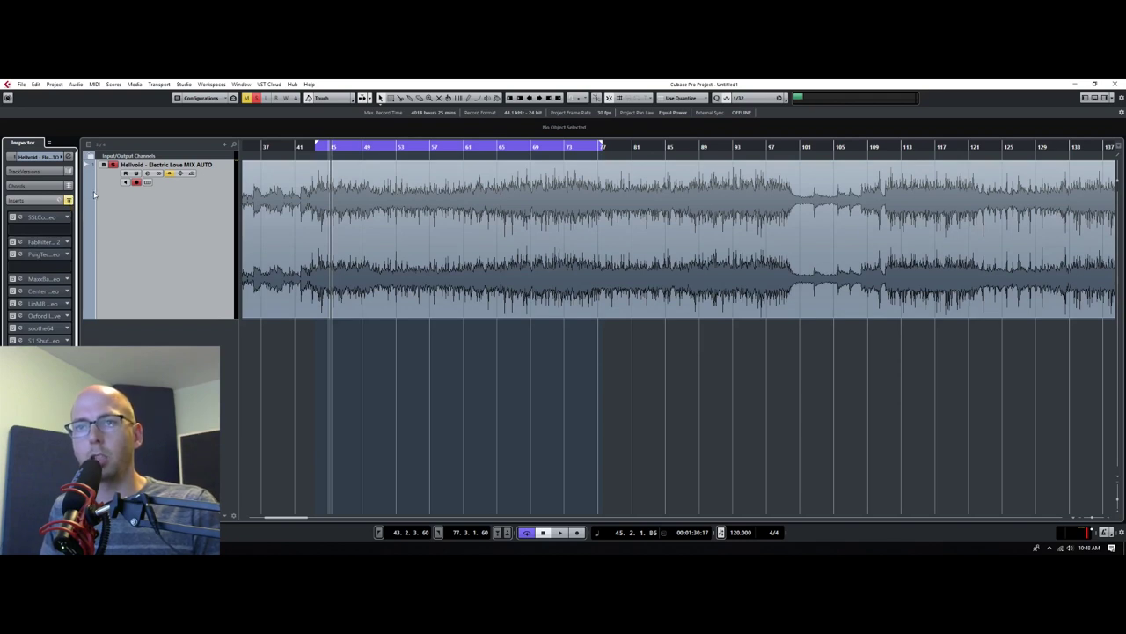
{"action": "left_click", "coordinate": [68, 200]}
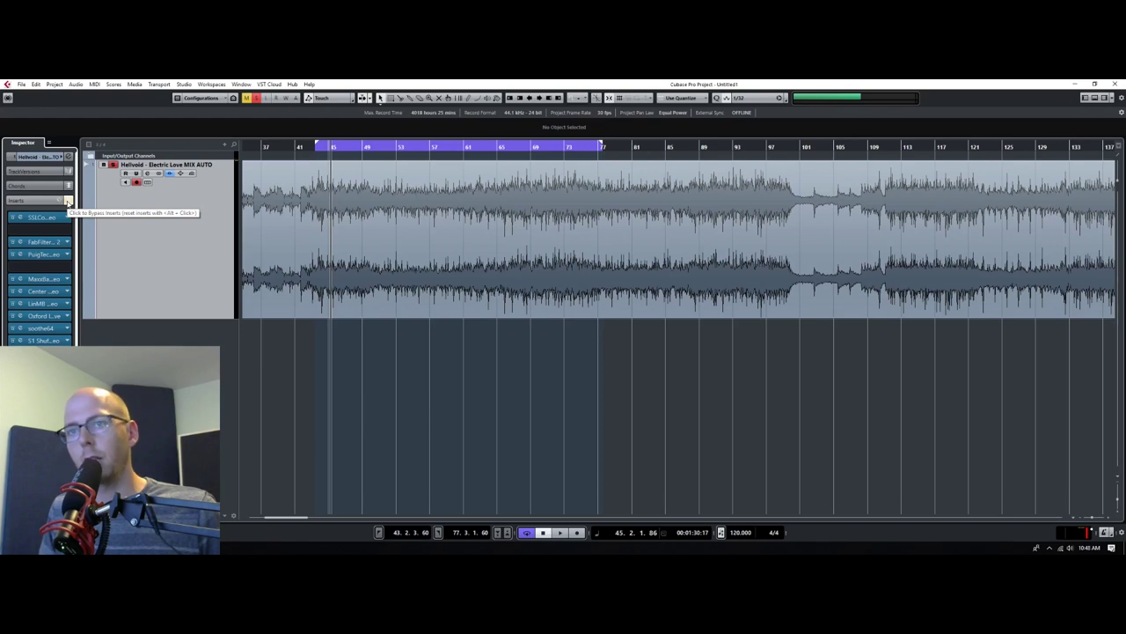
{"action": "left_click", "coordinate": [69, 201]}
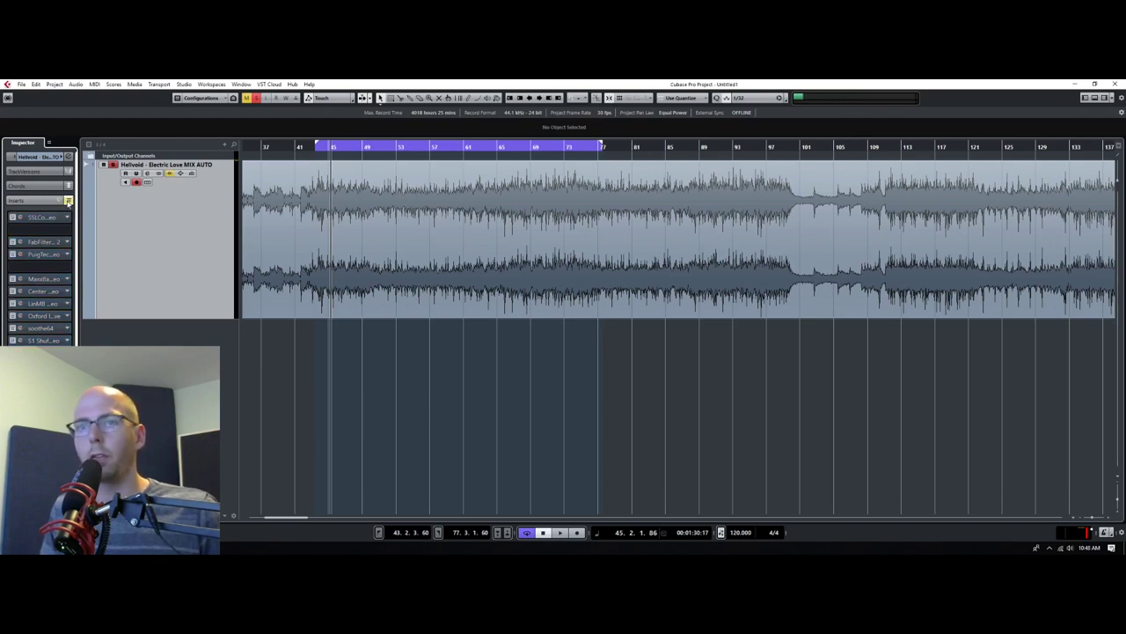
{"action": "left_click", "coordinate": [68, 201]}
{"action": "left_click", "coordinate": [69, 200]}
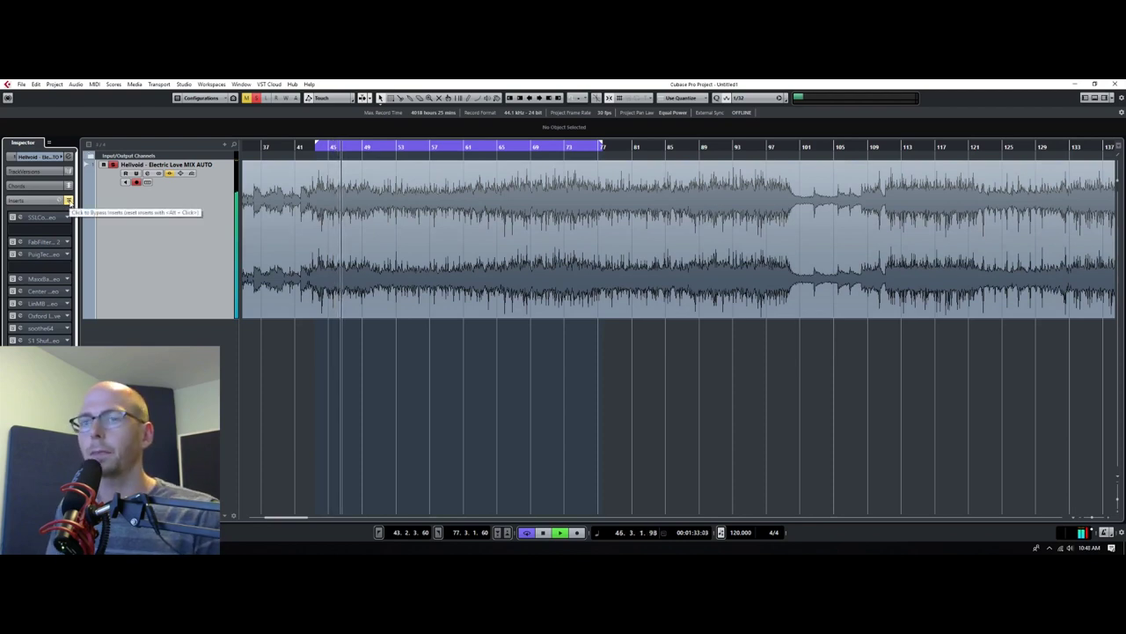
{"action": "left_click", "coordinate": [68, 201]}
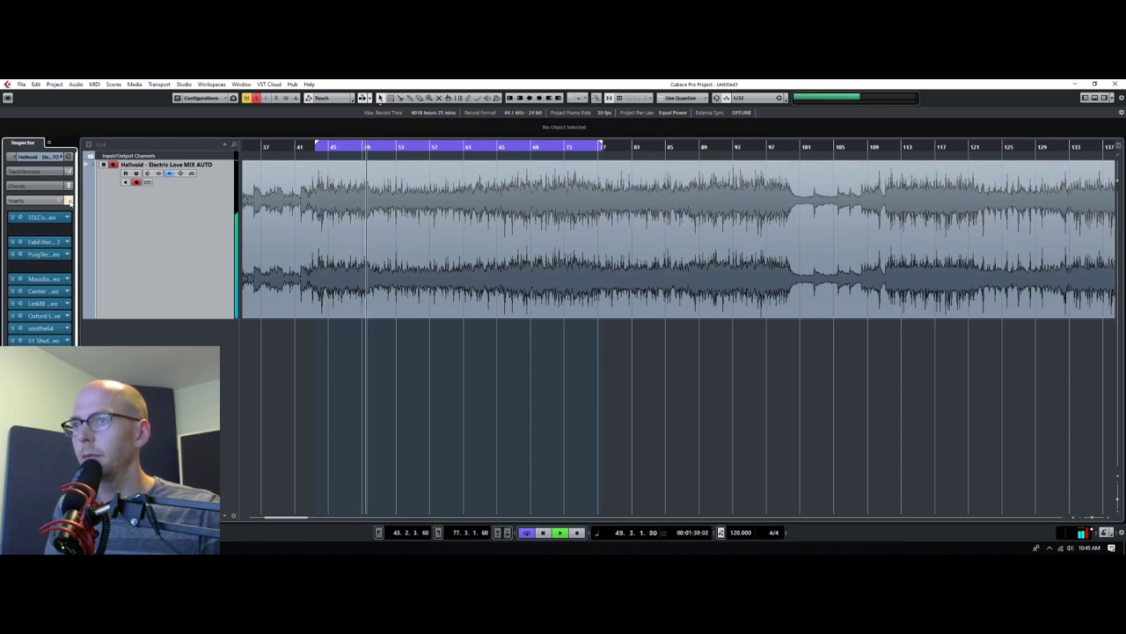
{"action": "left_click", "coordinate": [69, 201]}
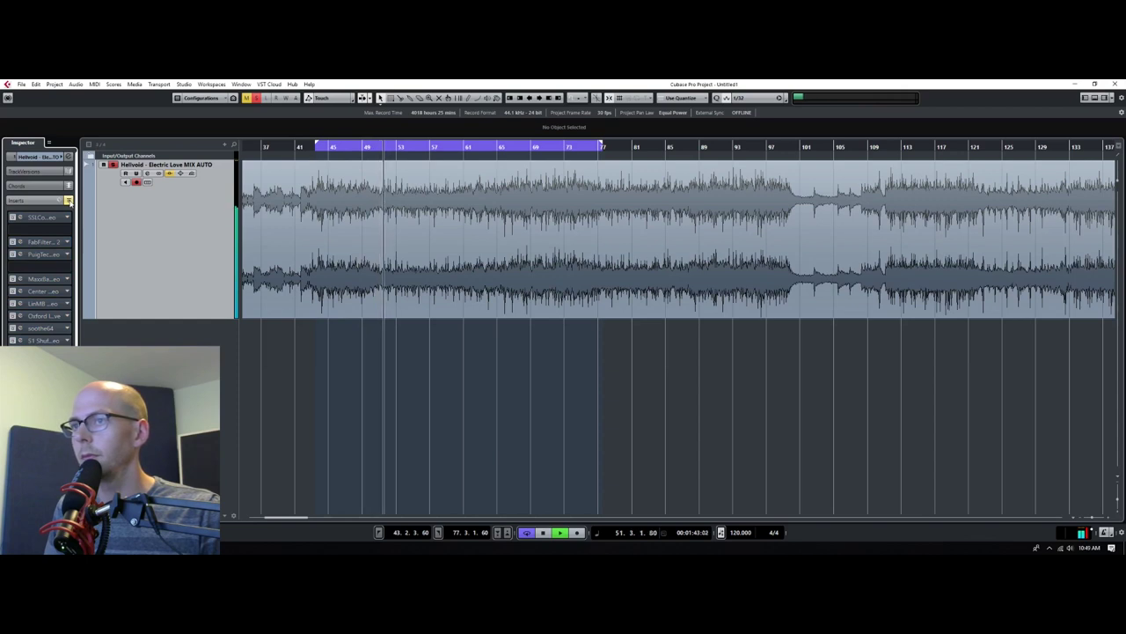
Continue comparing the original mix with the master by toggling bypass of all inserts, ending with the inserts active and playback stopped
{"action": "left_click", "coordinate": [68, 201]}
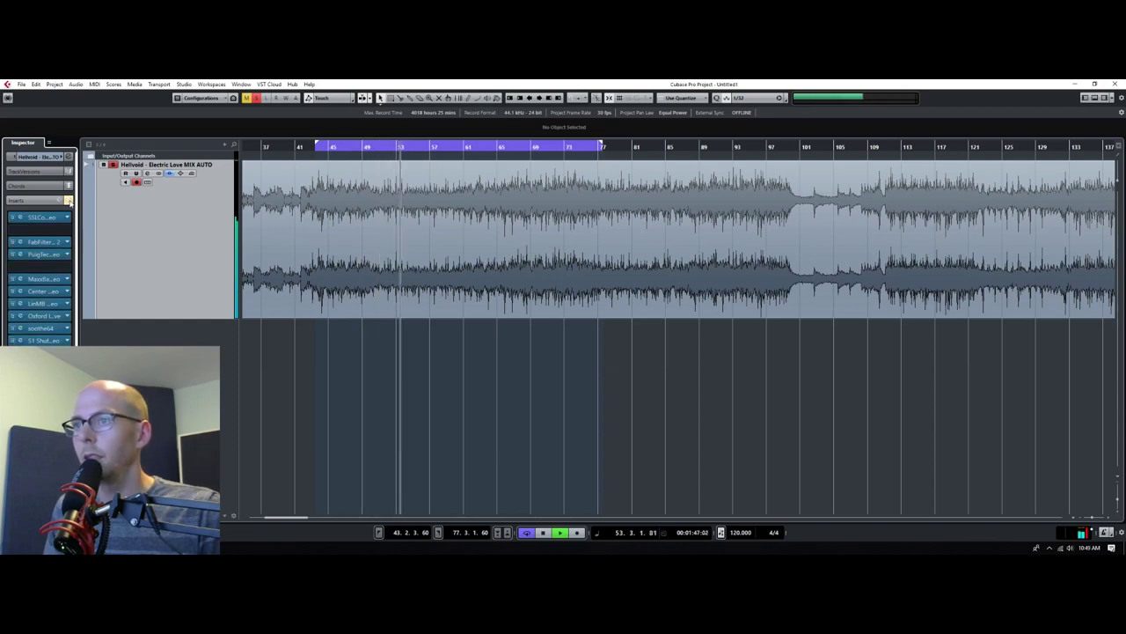
{"action": "left_click", "coordinate": [68, 200]}
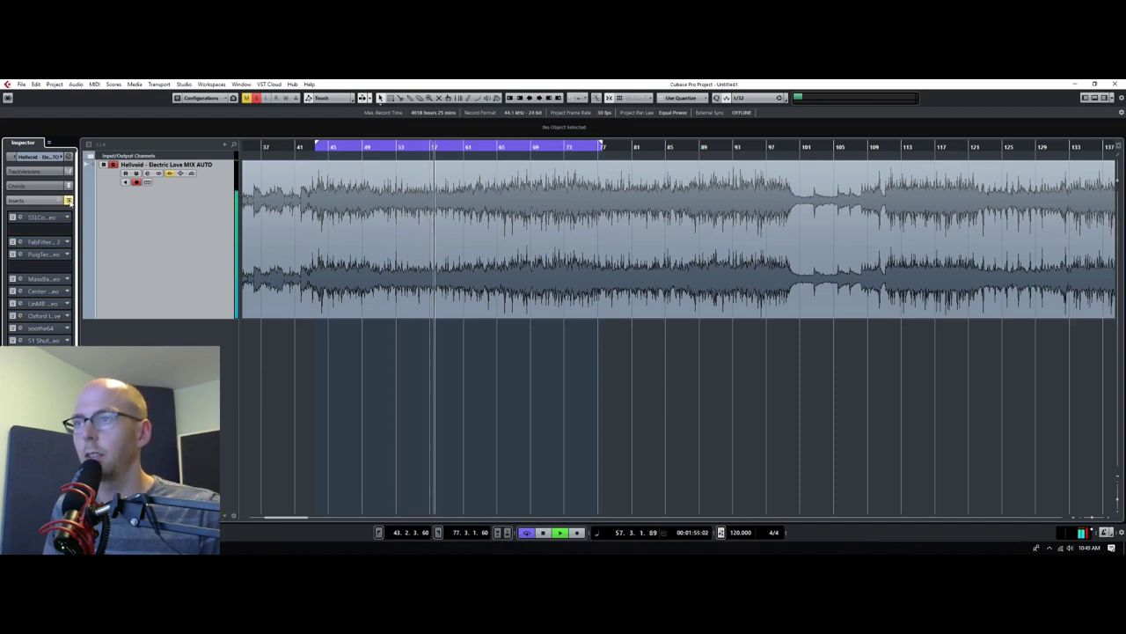
{"action": "left_click", "coordinate": [68, 201]}
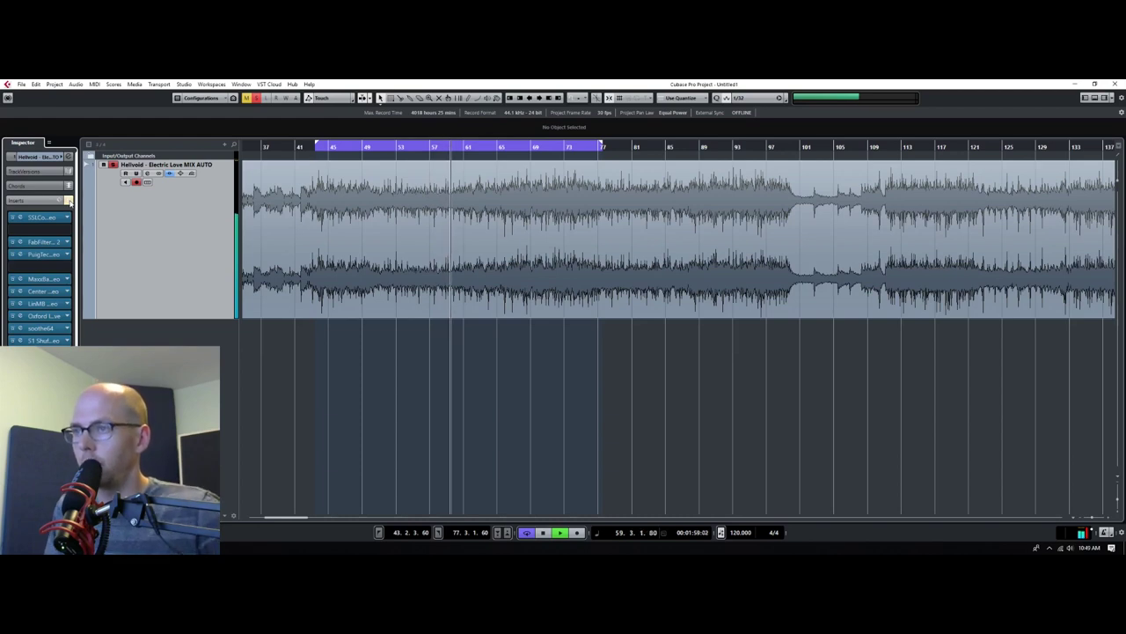
{"action": "left_click", "coordinate": [69, 201]}
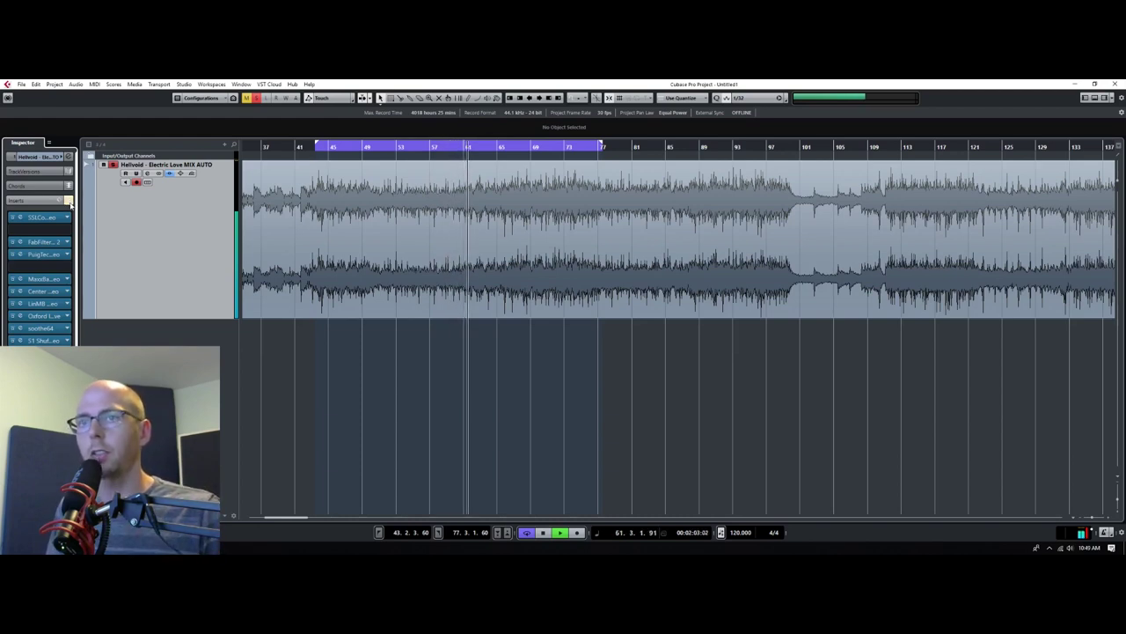
{"action": "left_click", "coordinate": [68, 200]}
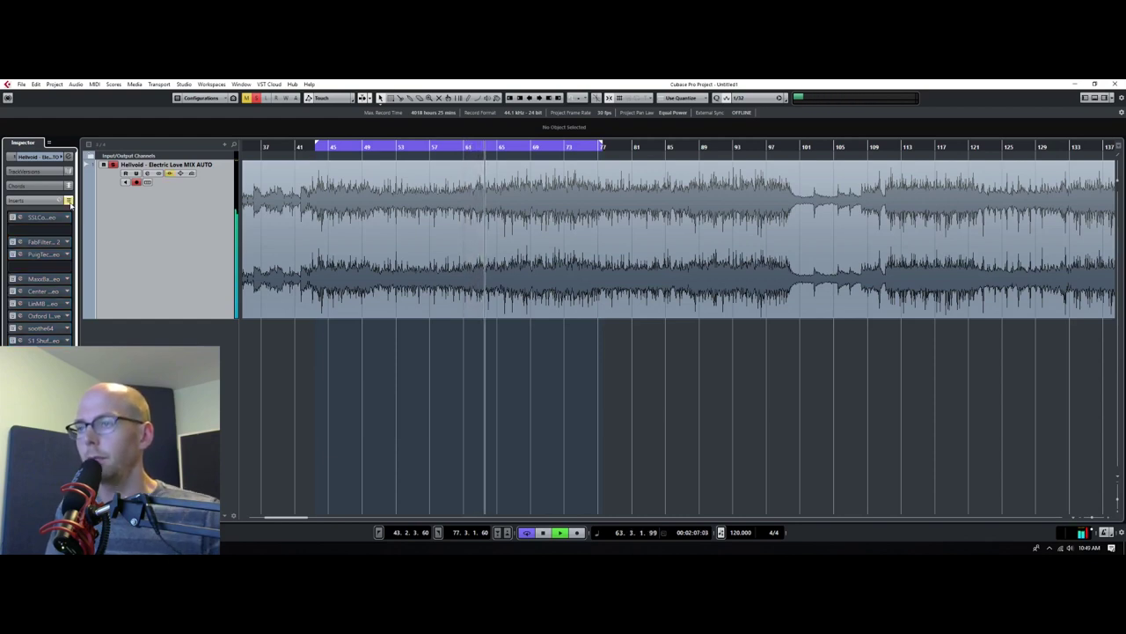
{"action": "left_click", "coordinate": [68, 200]}
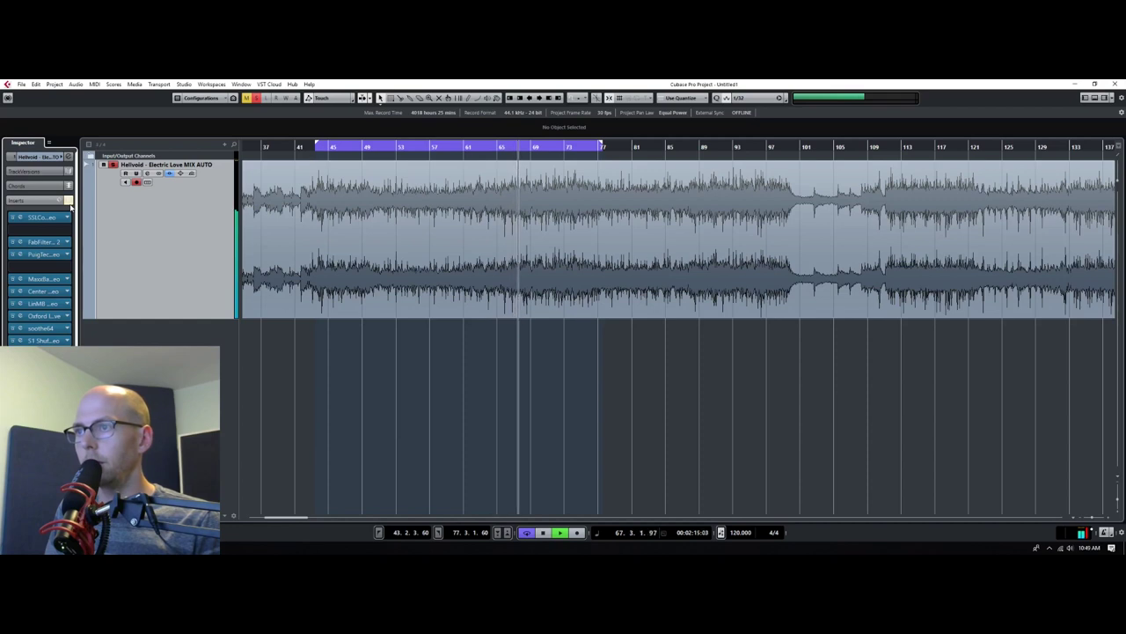
{"action": "left_click", "coordinate": [70, 203]}
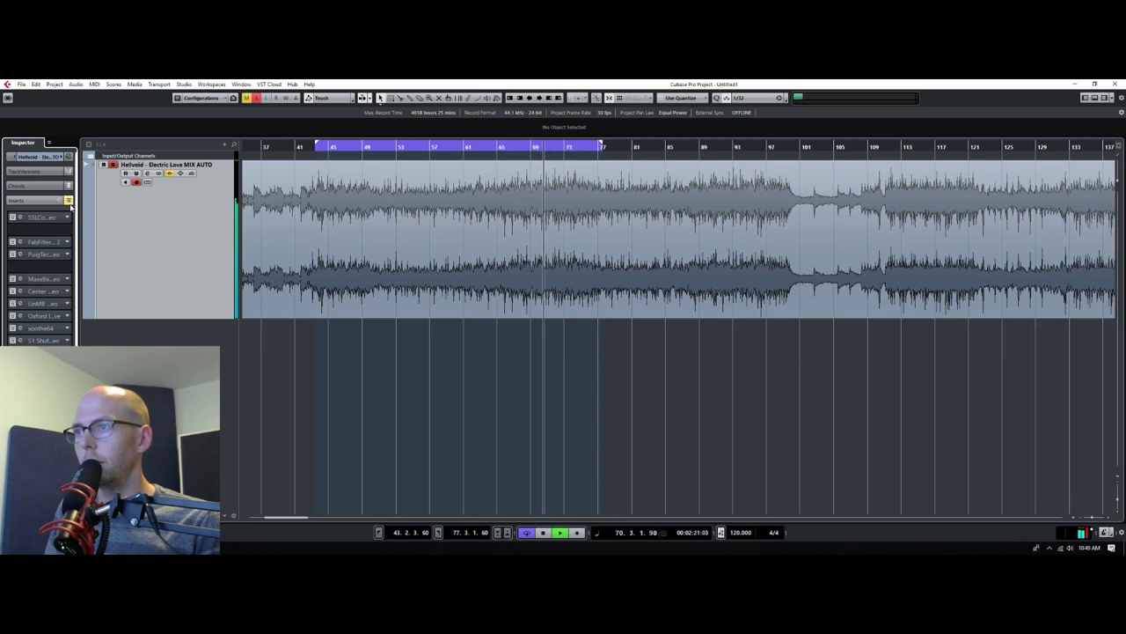
{"action": "left_click", "coordinate": [69, 201]}
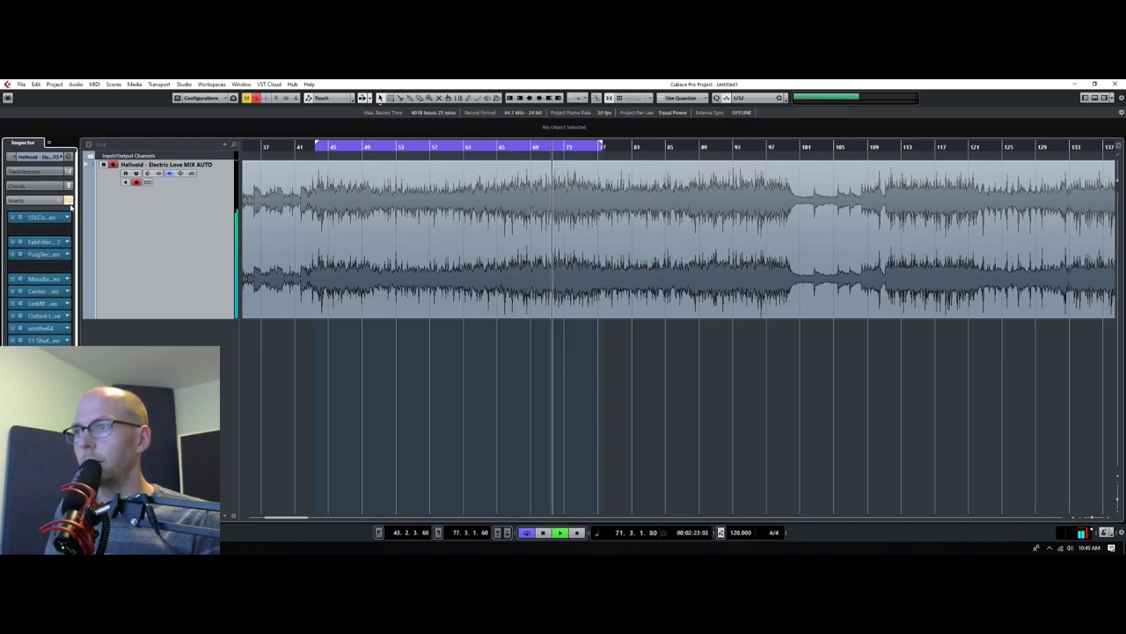
{"action": "left_click", "coordinate": [70, 200]}
{"action": "key", "text": "space"}
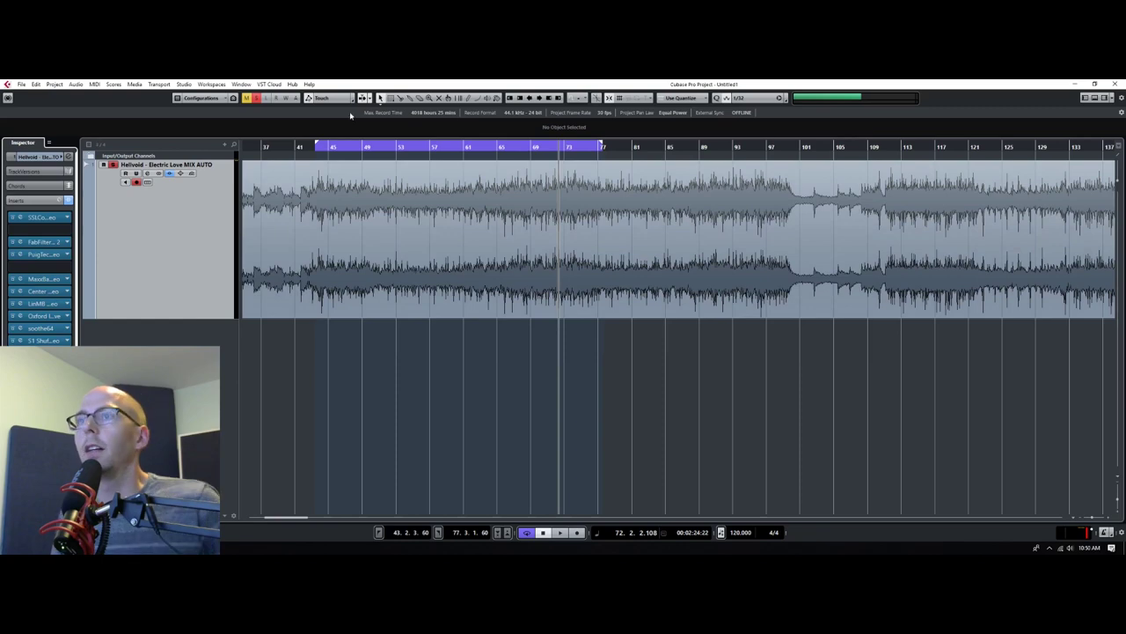
Set the cycle range to the full length of the Hellvoid mix event, 0.1.1.0 to 148.3.4.14, and return the project cursor to the start
{"action": "left_click", "coordinate": [368, 147]}
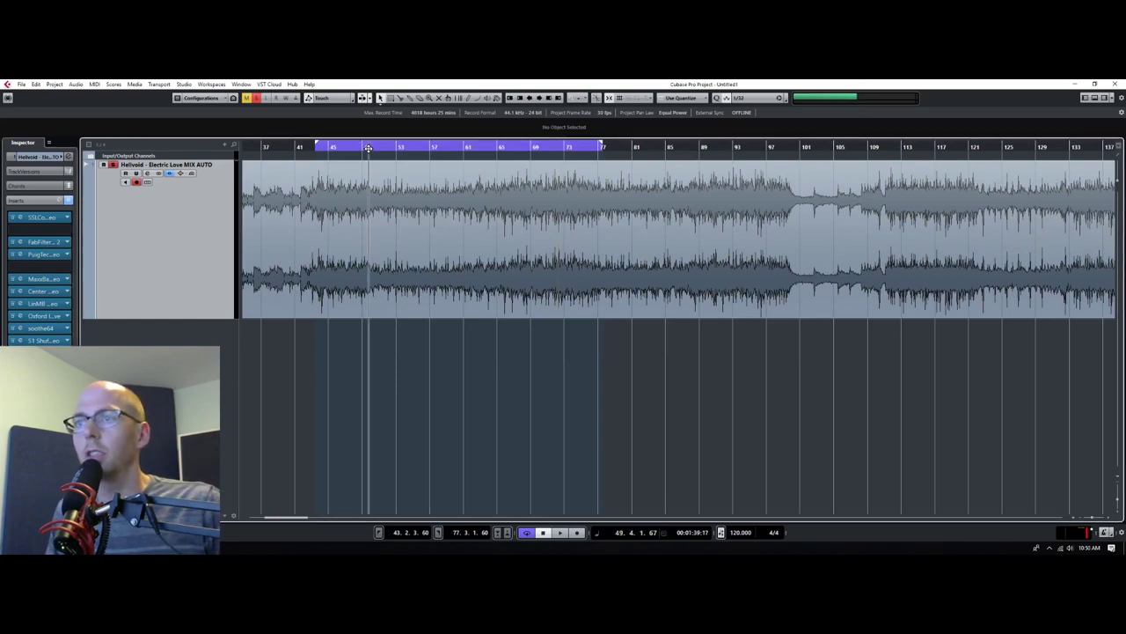
{"action": "left_click_drag", "start_coordinate": [368, 148], "coordinate": [209, 152]}
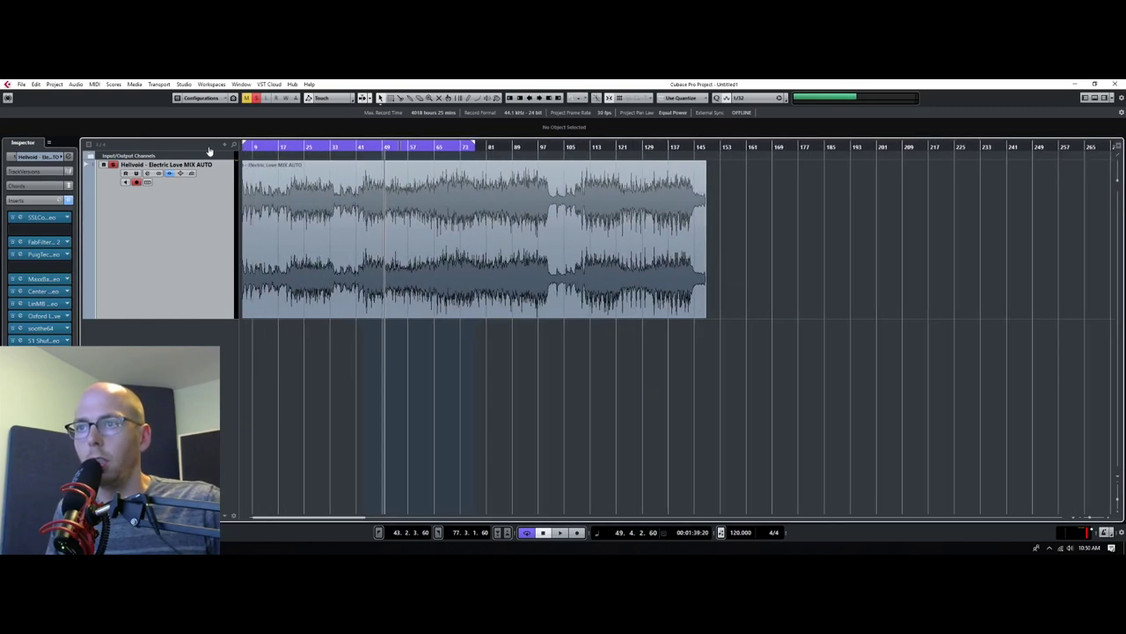
{"action": "left_click_drag", "start_coordinate": [475, 145], "coordinate": [730, 146]}
{"action": "left_click", "coordinate": [698, 183]}
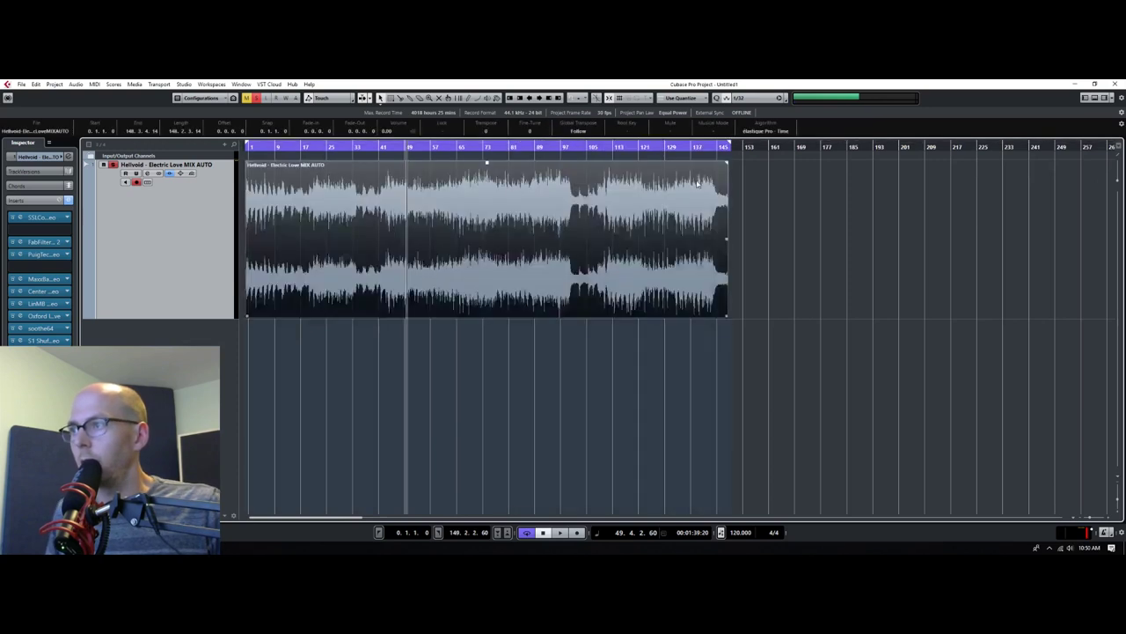
{"action": "key", "text": "p"}
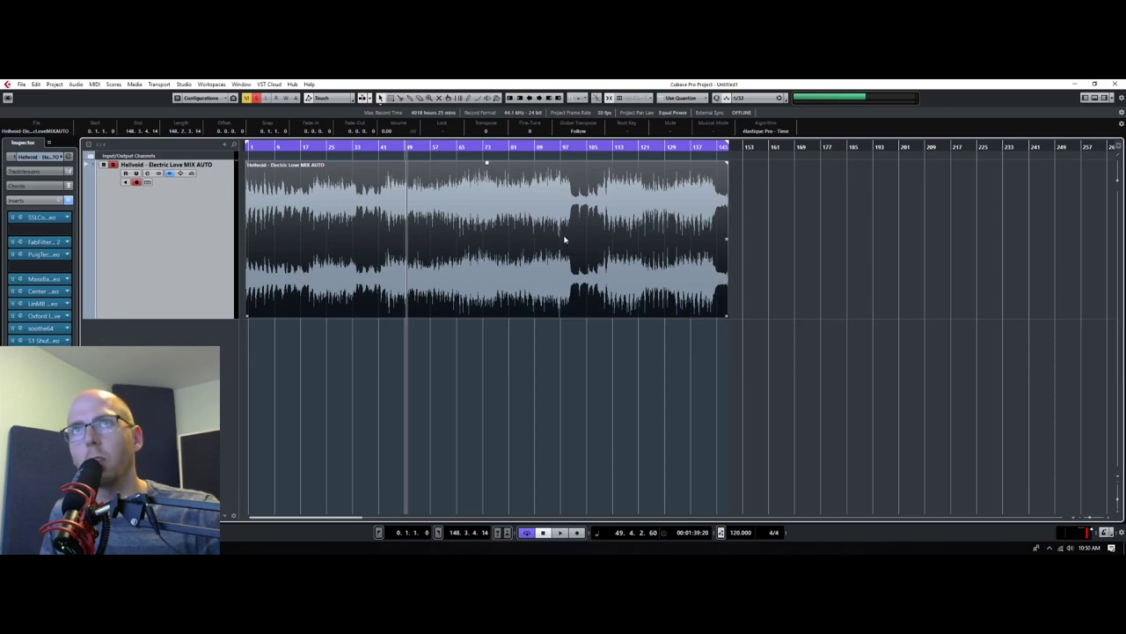
{"action": "key", "text": "KP_Subtract"}
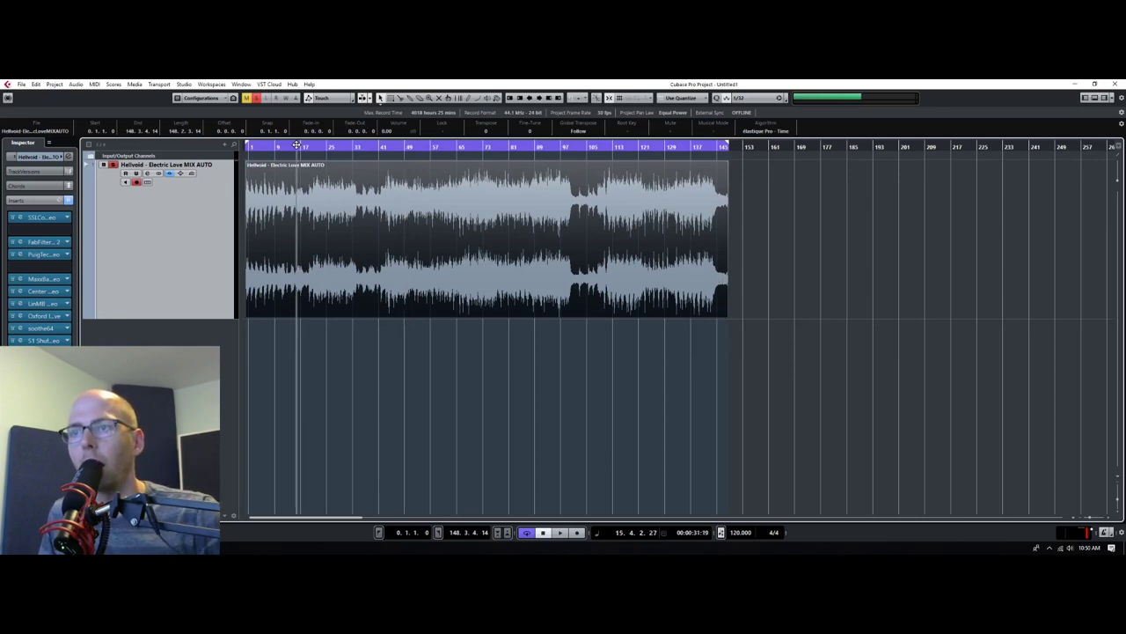
{"action": "key", "text": "h"}
{"action": "key", "text": "h"}
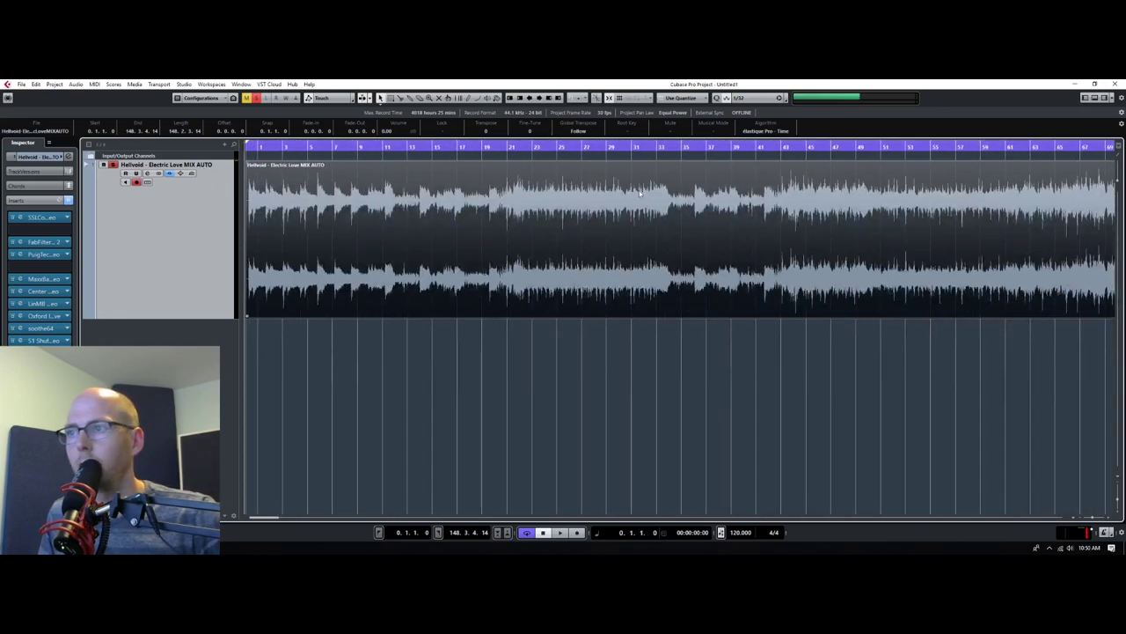